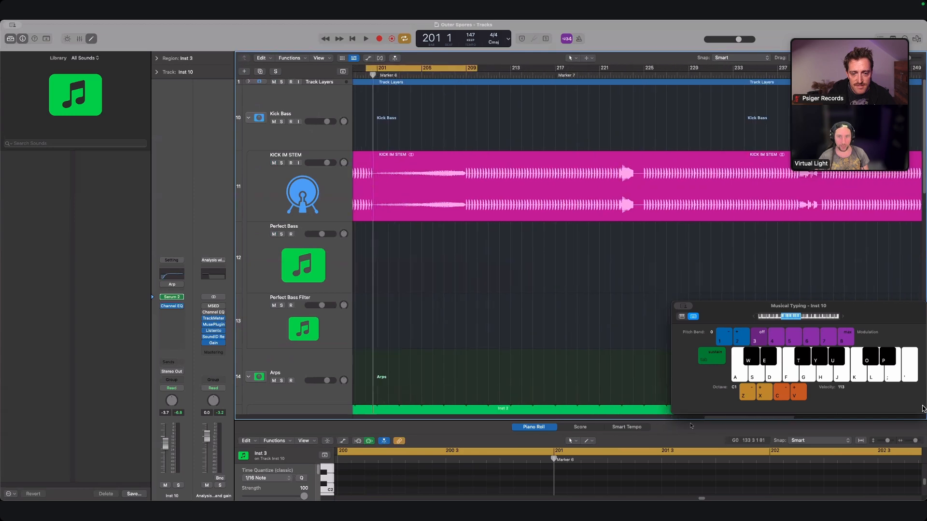
- Select the KICK IM STEM region and start looped playback from bar 201
left_click_drag(687, 69, 679, 69)
left_click_drag(579, 71, 590, 72)
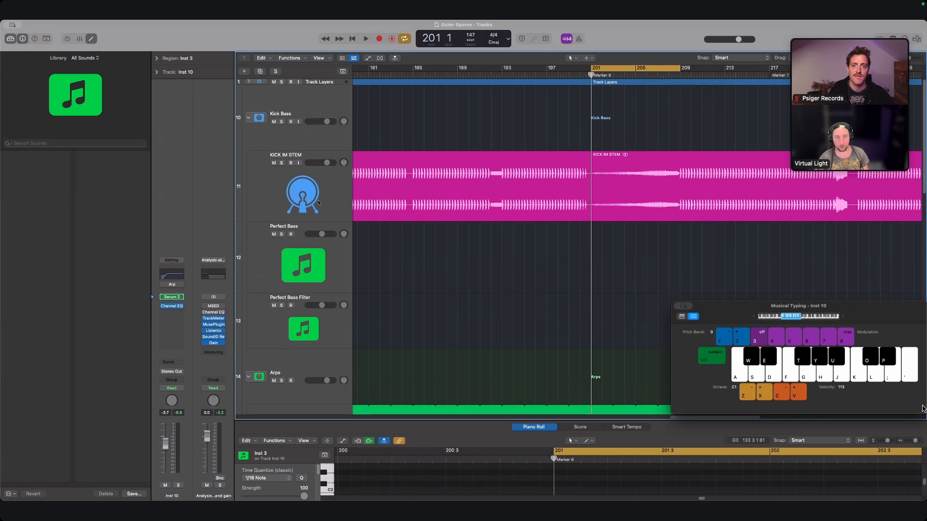
left_click(486, 175)
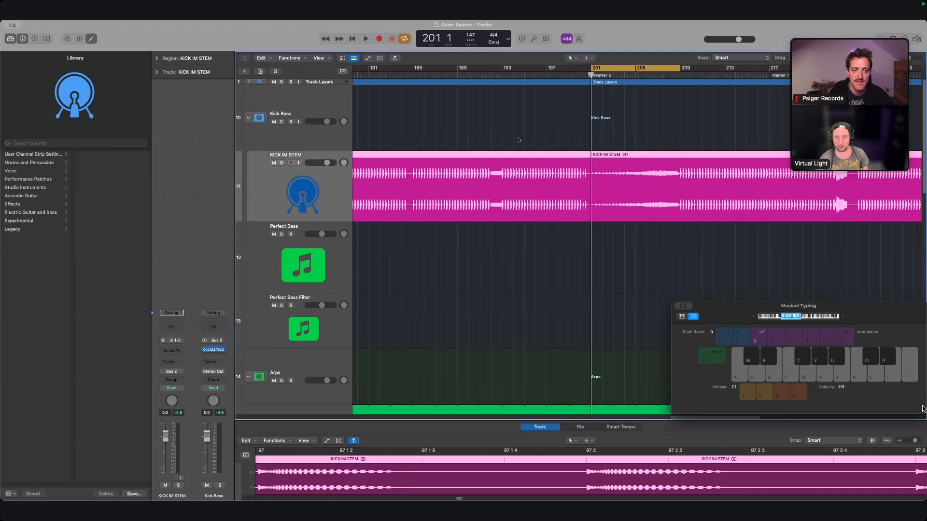
left_click(501, 75)
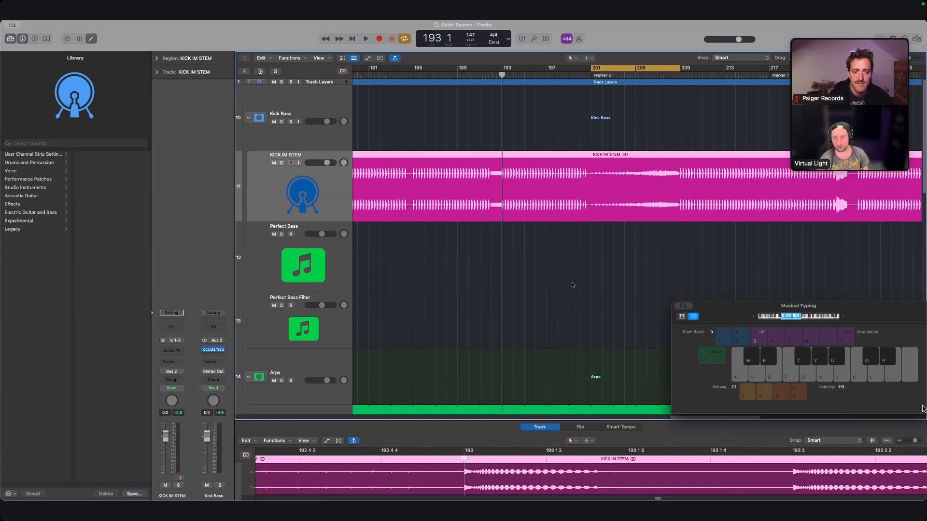
scroll(572, 285, "down", 5)
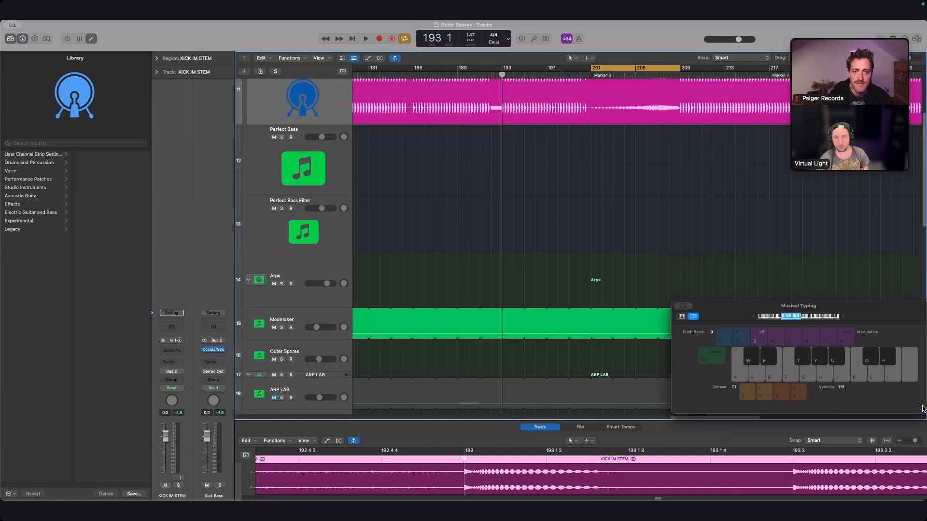
left_click_drag(910, 58, 910, 60)
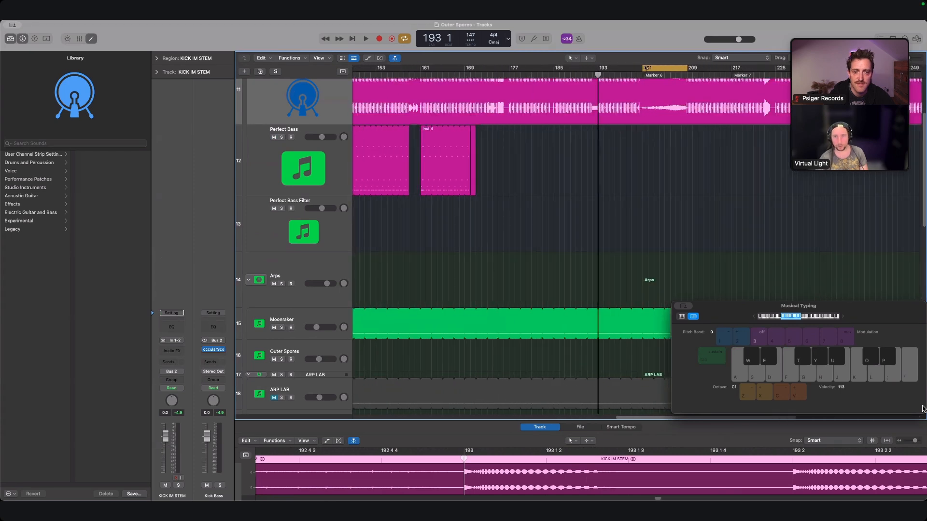
key("Return")
key("space")
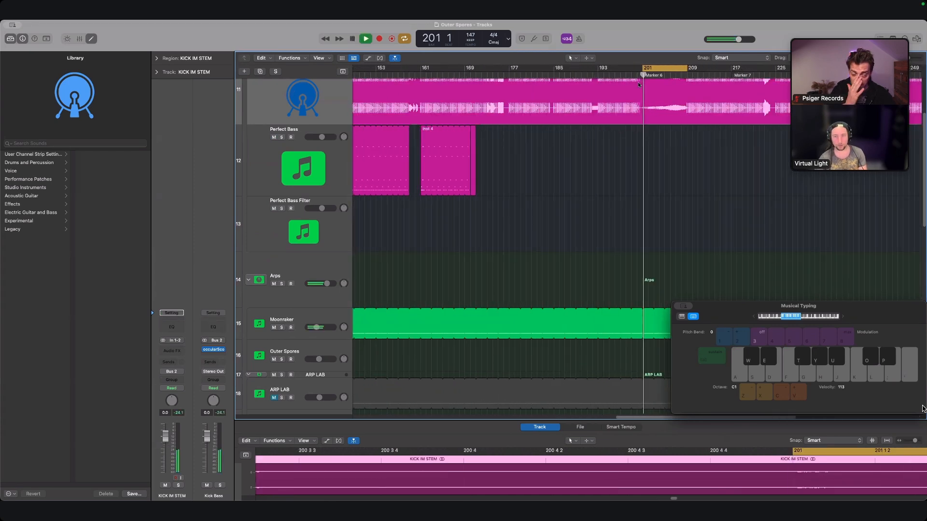
- Listen to the loop while toggling Moonraker's mute, close Musical Typing, examine the bass and arp tracks, and stop playback
left_click(273, 328)
left_click(274, 327)
scroll(274, 327, "down", 10)
scroll(274, 328, "up", 6)
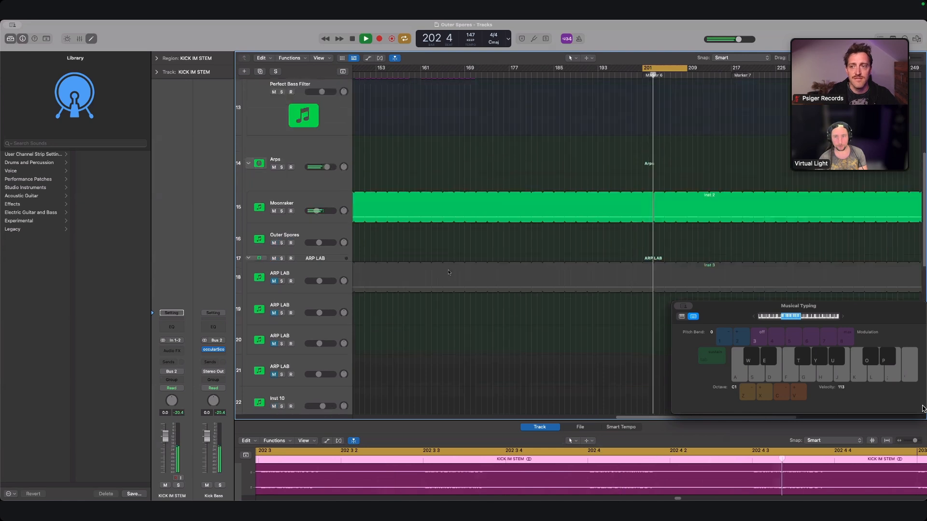
left_click_drag(910, 58, 905, 58)
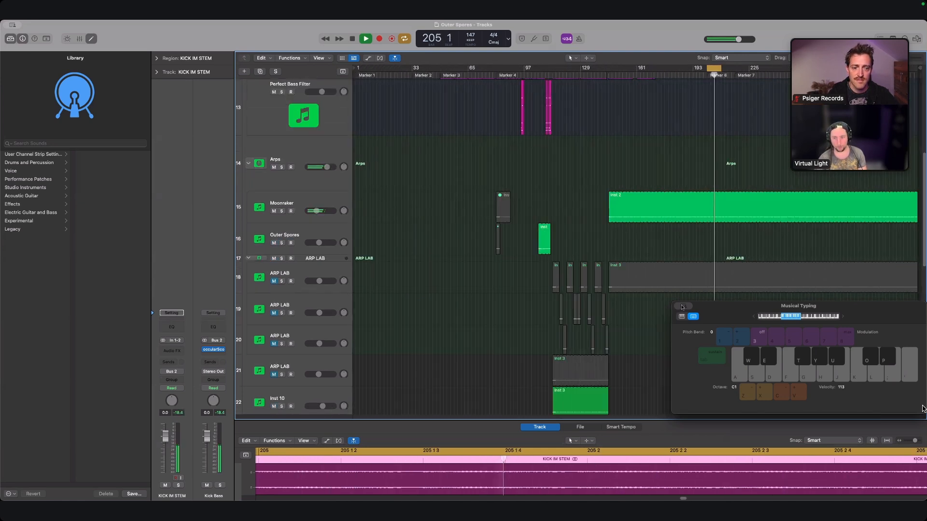
left_click(678, 306)
scroll(708, 265, "up", 7)
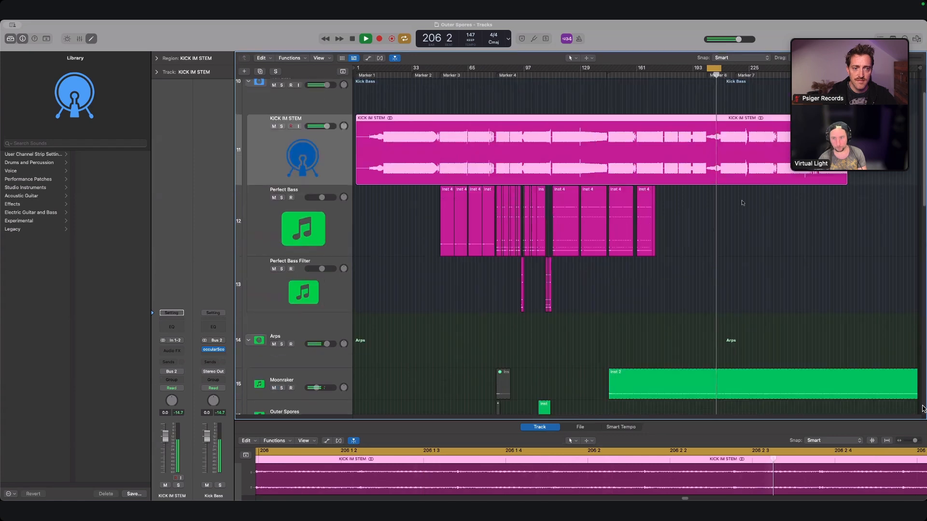
left_click_drag(905, 58, 909, 58)
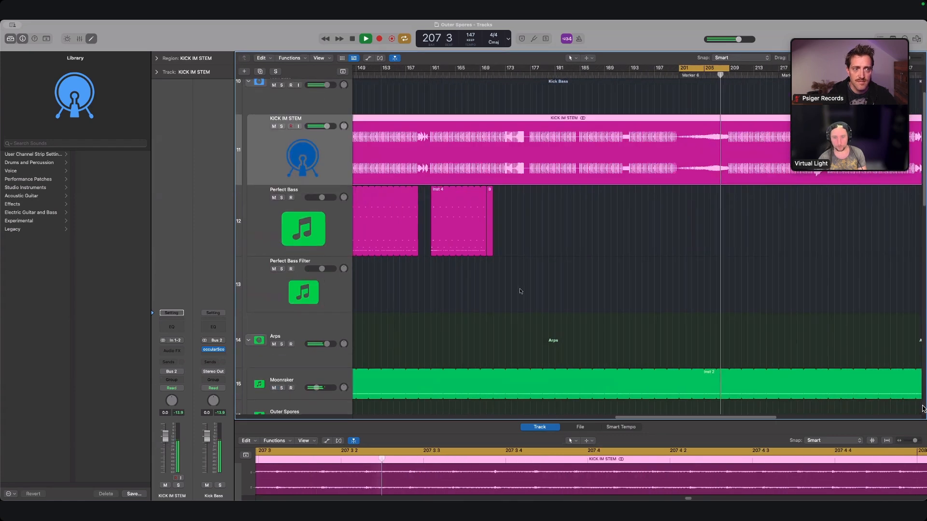
key("space")
- Copy the Moonraker track's Inst 2 region from bar 145 to bar 209
left_click_drag(661, 419, 618, 419)
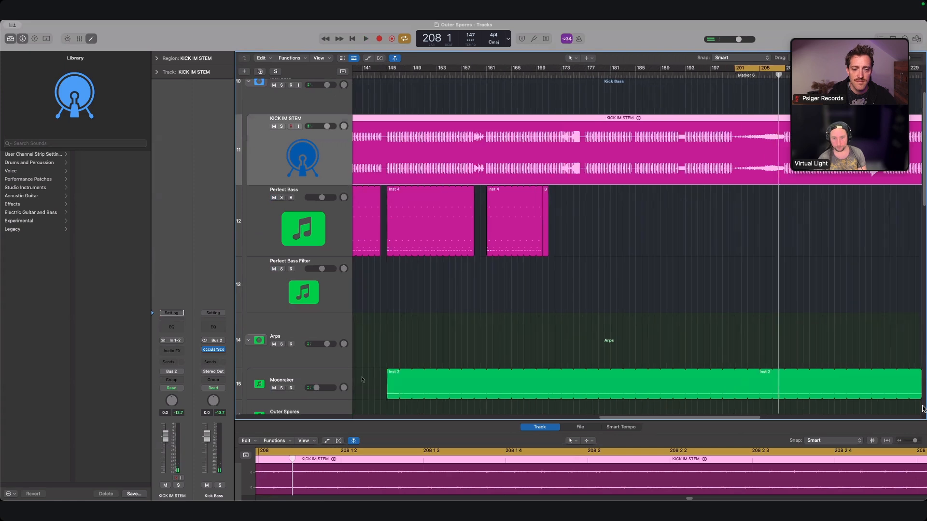
left_click_drag(392, 379, 776, 389)
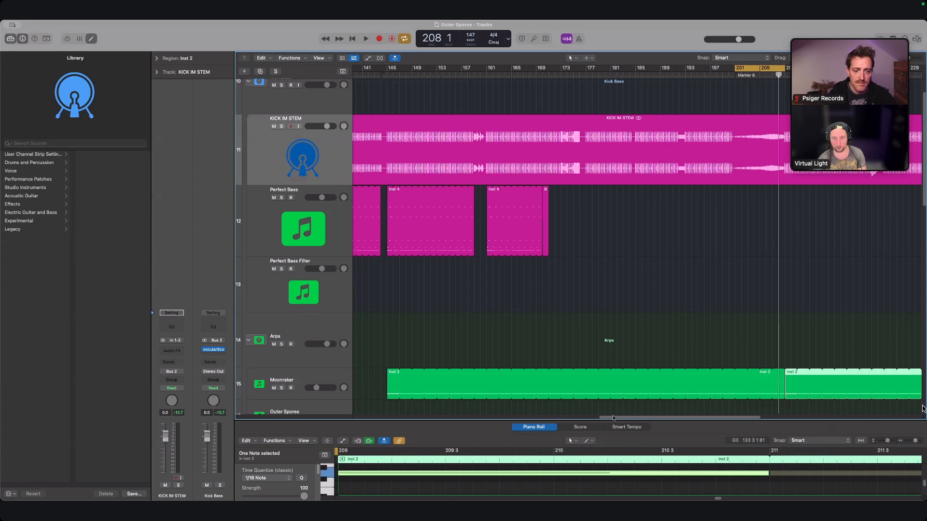
- Set the cycle range to bars 9–17 in the intro and start playback
left_click_drag(614, 418, 368, 418)
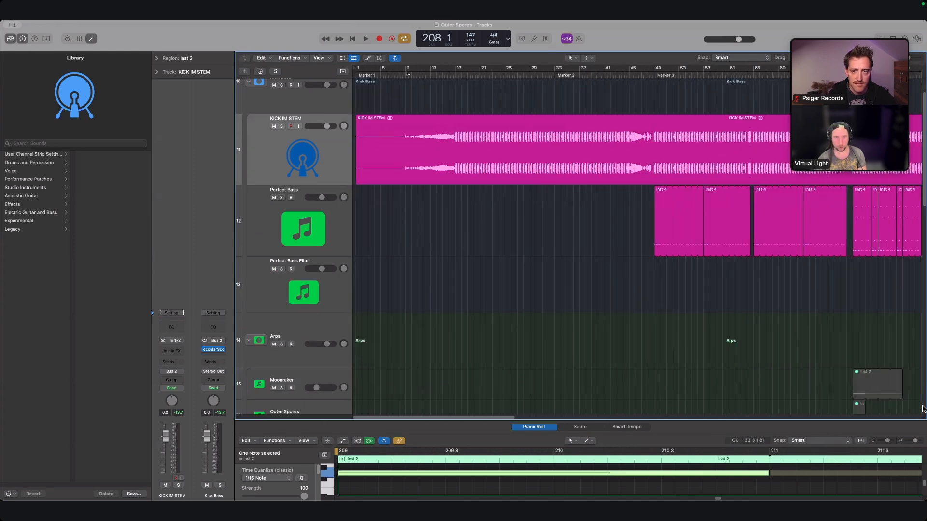
left_click_drag(407, 73, 455, 72)
key("space")
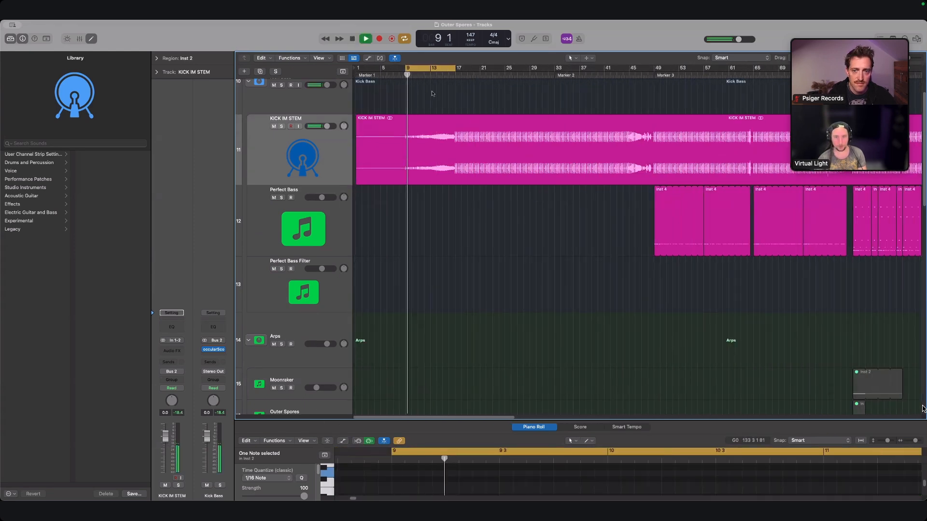
- Listen to the kick stem around bars 13, 4, 48 and 8, and stop playback
left_click(441, 84)
left_click(431, 76)
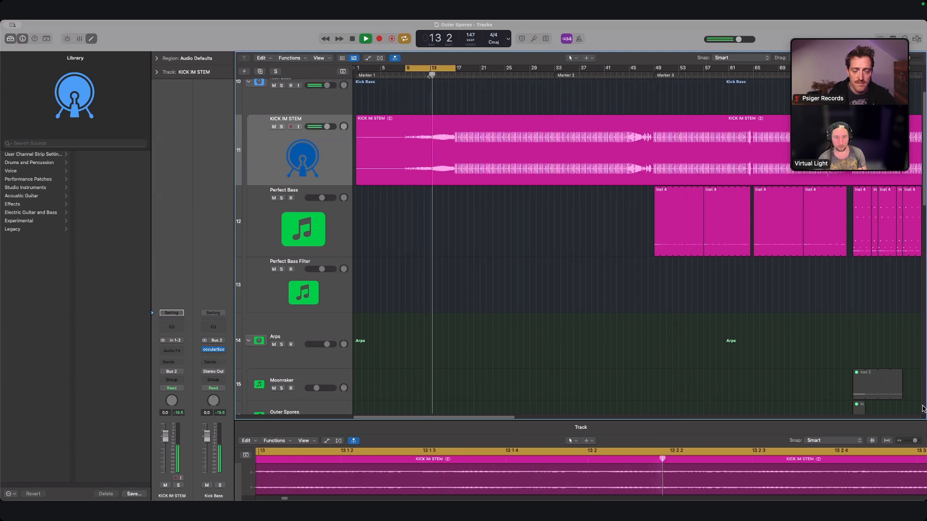
left_click(375, 75)
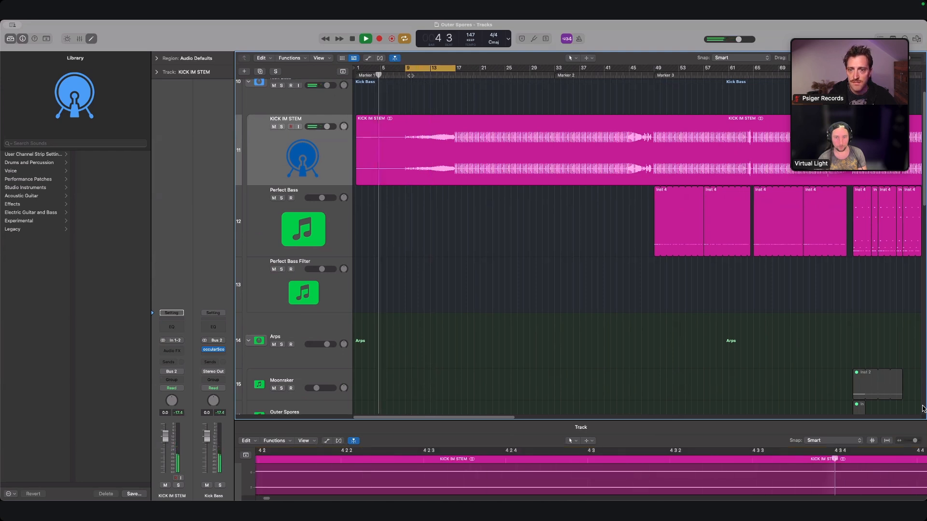
left_click(407, 75)
left_click(646, 76)
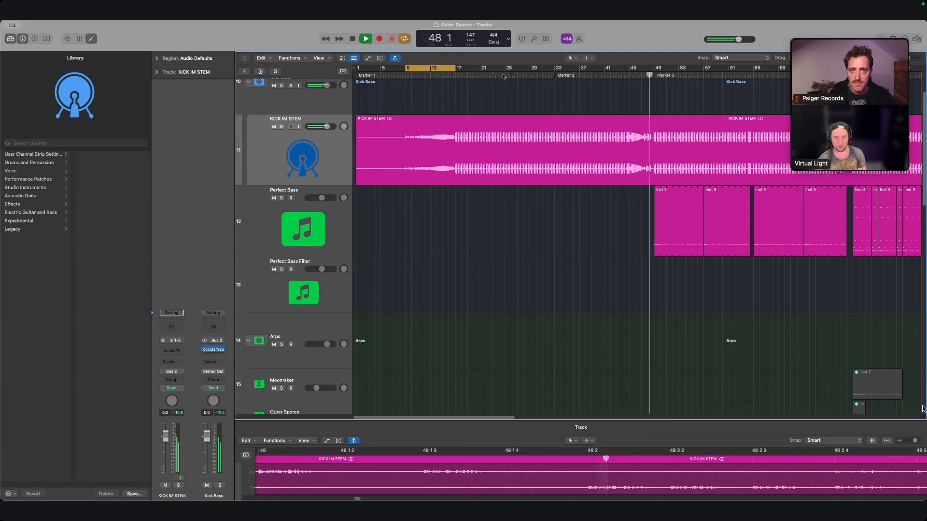
left_click(405, 76)
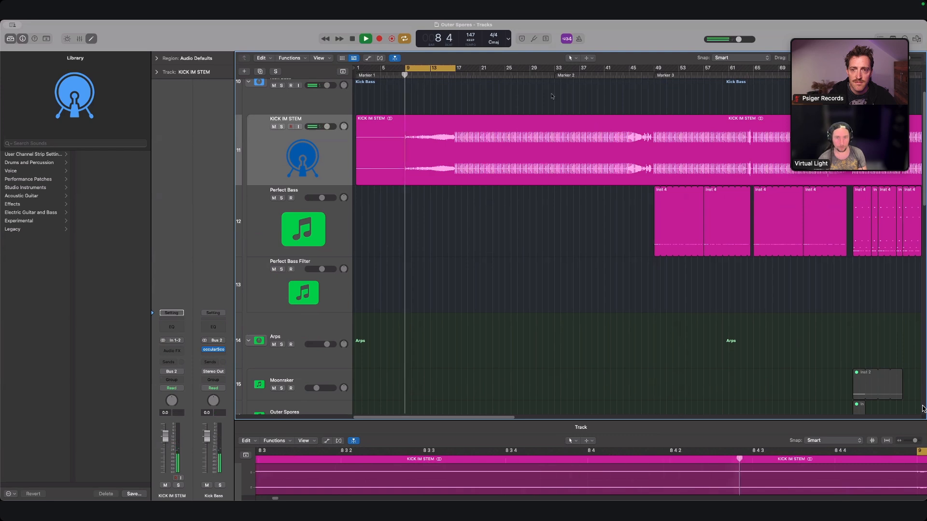
key("space")
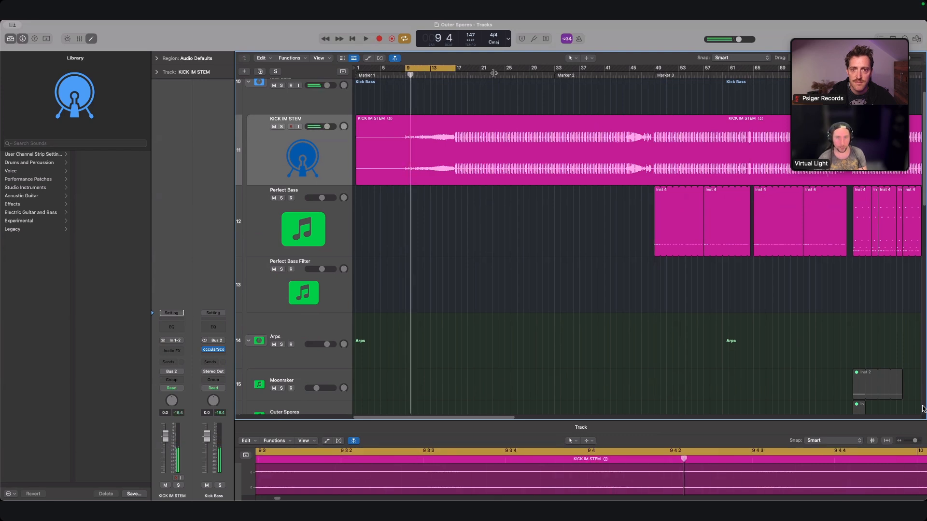
- Extend the end of the intro's cycle range to bar 25
left_click_drag(494, 73, 505, 73)
scroll(908, 199, "down", 6)
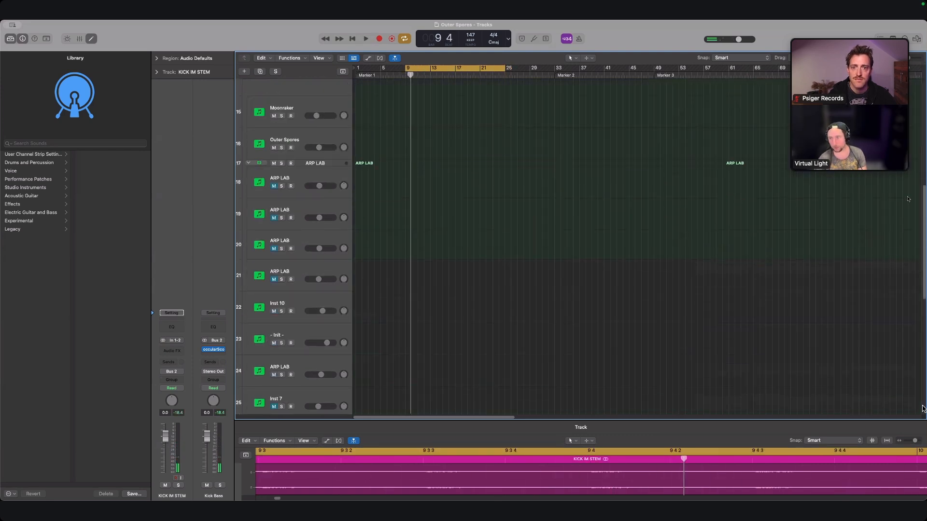
scroll(924, 409, "up", 6)
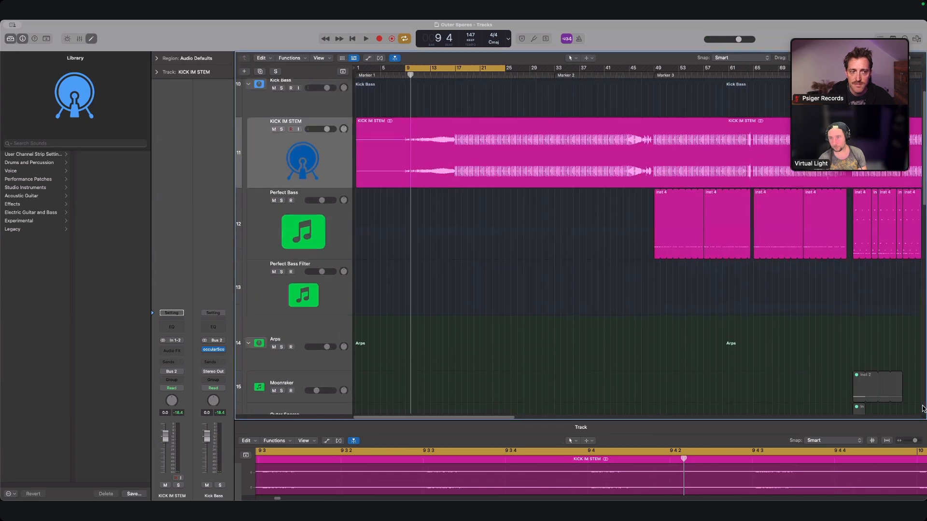
- Add a duplicate of the LD - Bust A Move track at the end of the track list
key("super+Left")
key("super+Left")
key("super+Left")
scroll(913, 234, "down", 9)
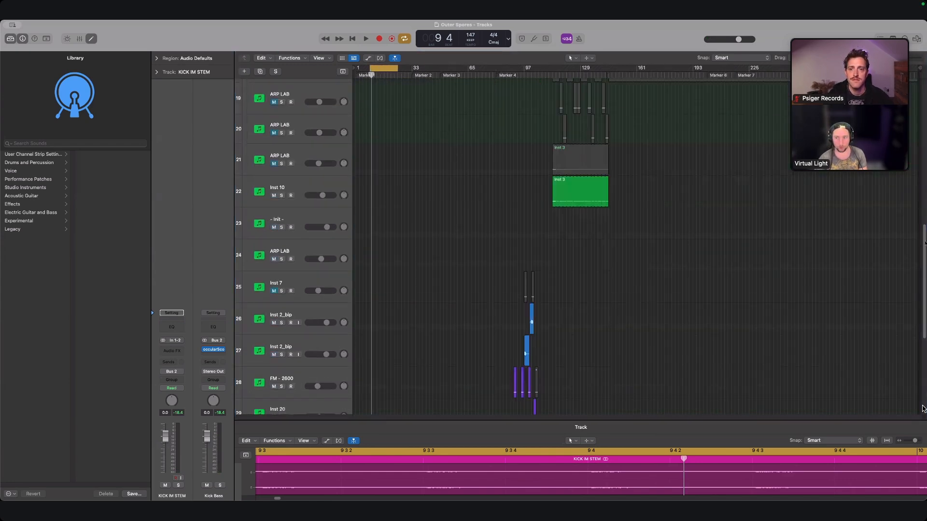
scroll(923, 408, "down", 5)
left_click(314, 355)
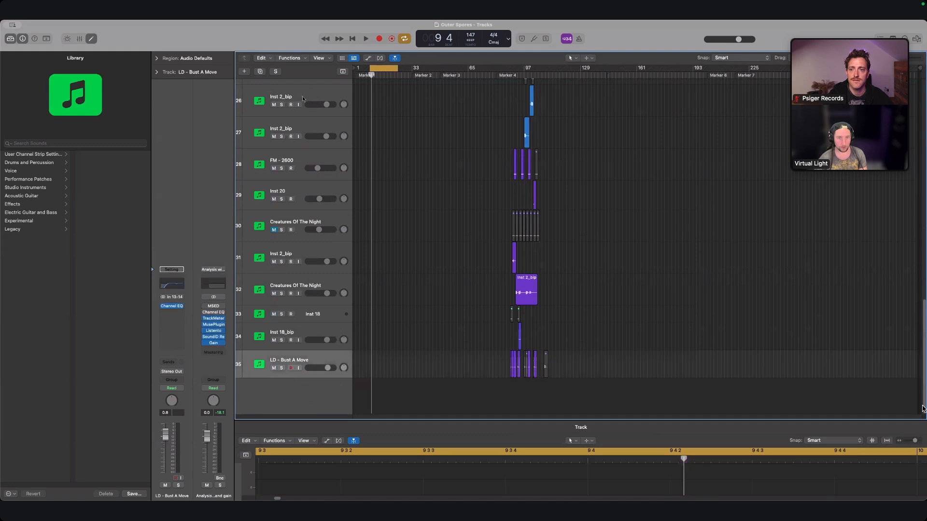
left_click(260, 72)
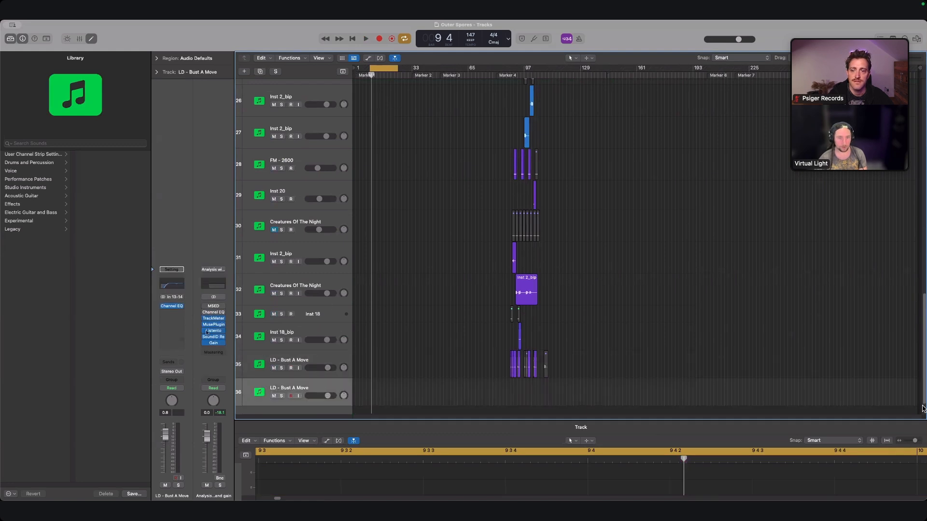
- Open Serum 2 on a new software instrument track and reposition its window
scroll(252, 382, "down", 1)
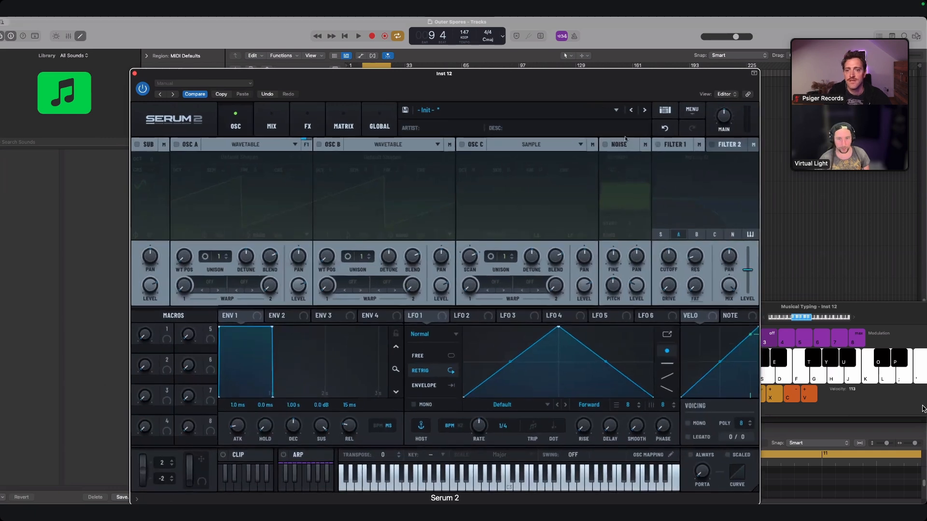
left_click_drag(539, 79, 500, 58)
left_click(565, 123)
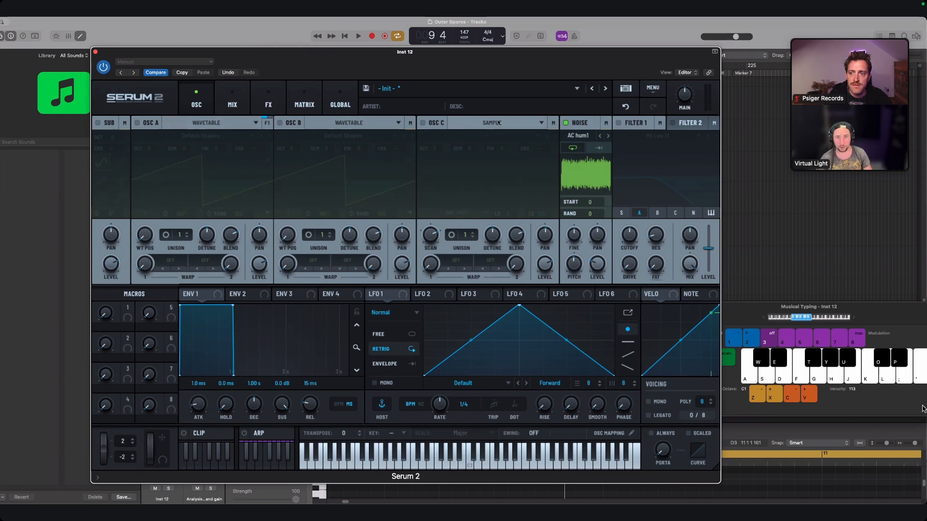
left_click(566, 123)
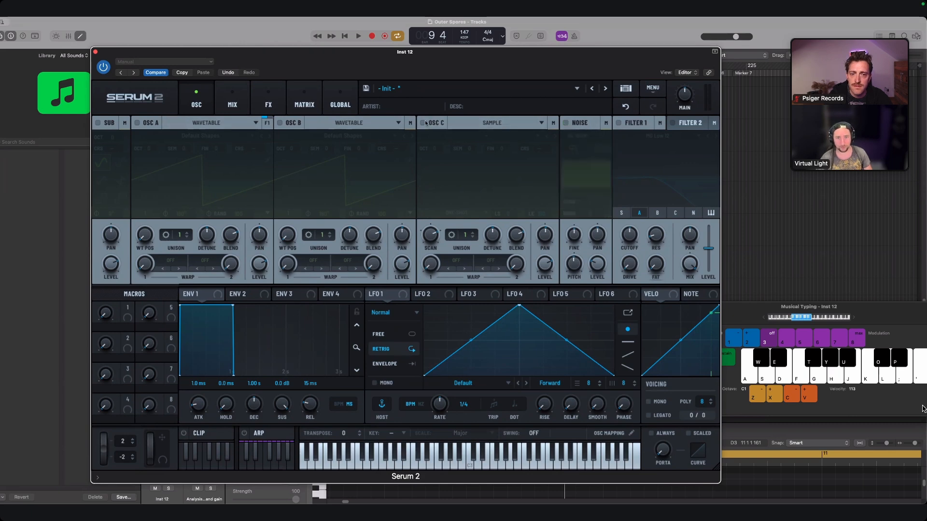
left_click(423, 123)
left_click(488, 122)
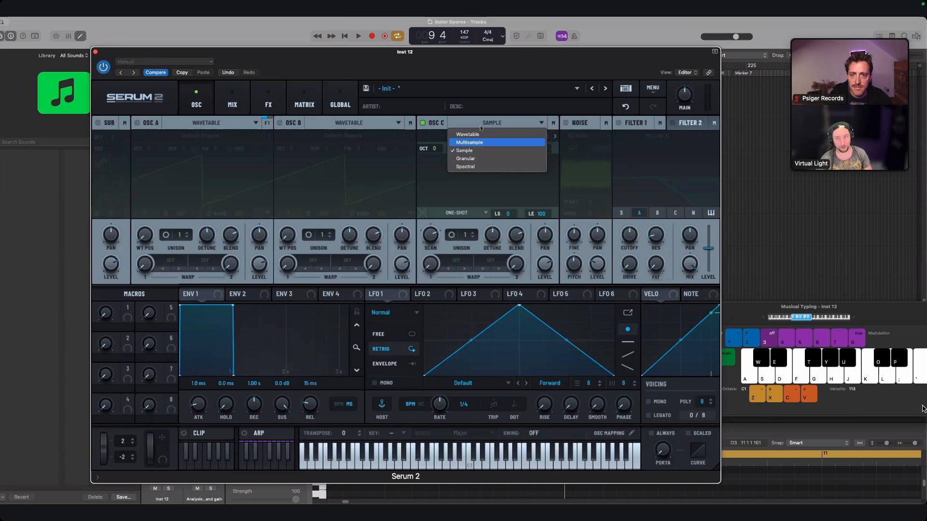
left_click(466, 64)
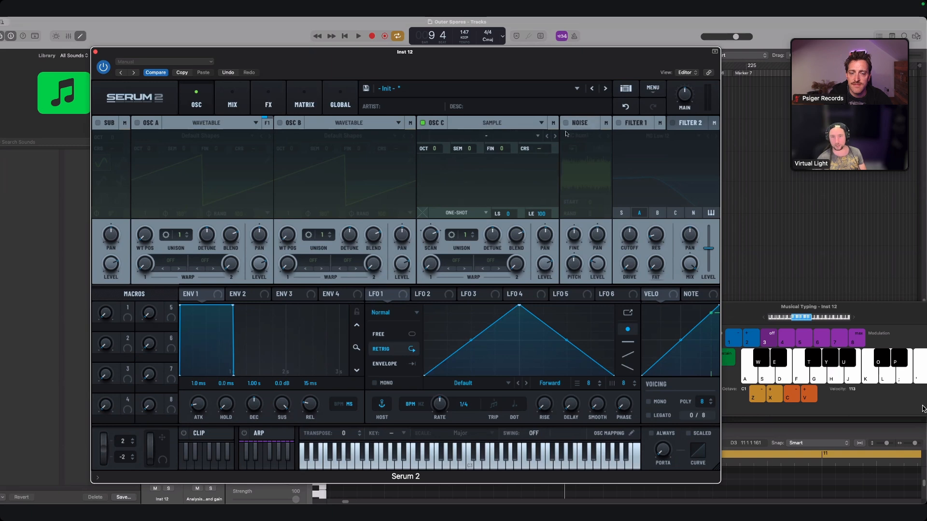
left_click(427, 124)
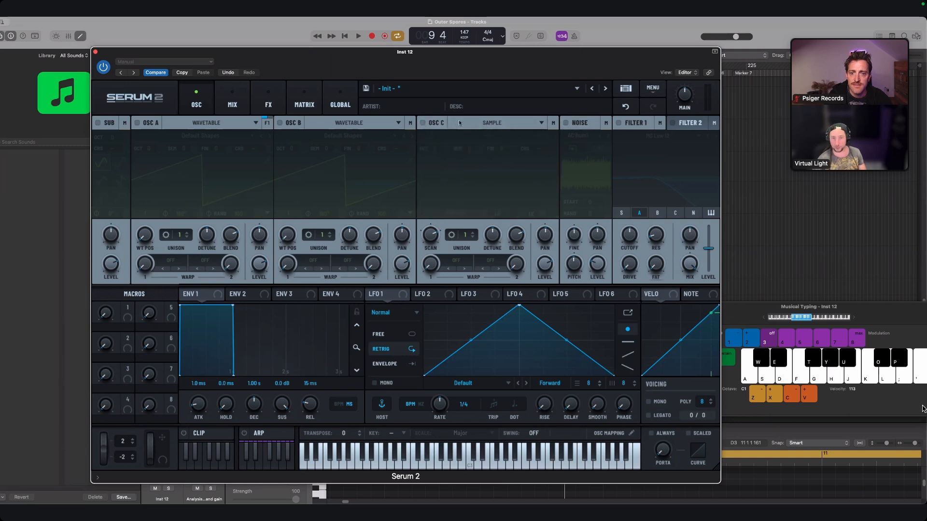
- Enable the noise oscillator with the AC hum1 sample and look through the available noise categories
left_click(566, 124)
left_click(566, 123)
left_click(566, 124)
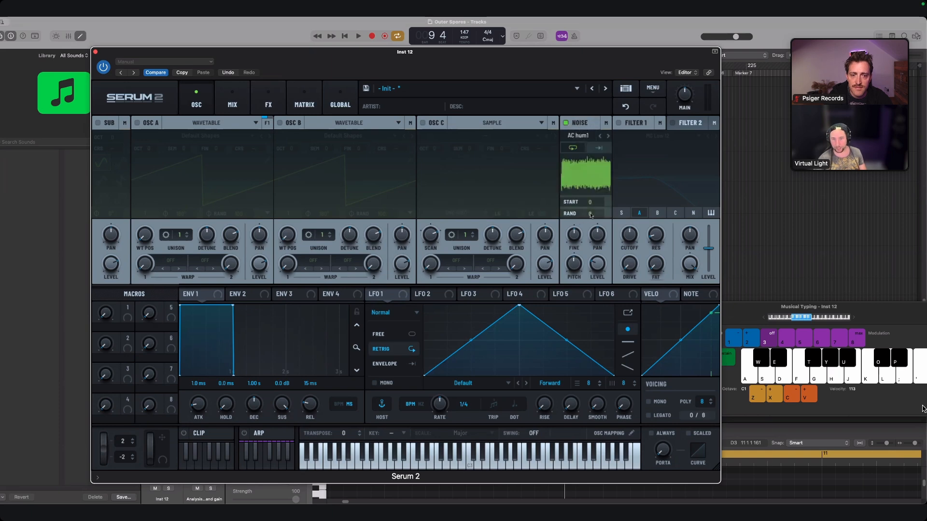
left_click(585, 136)
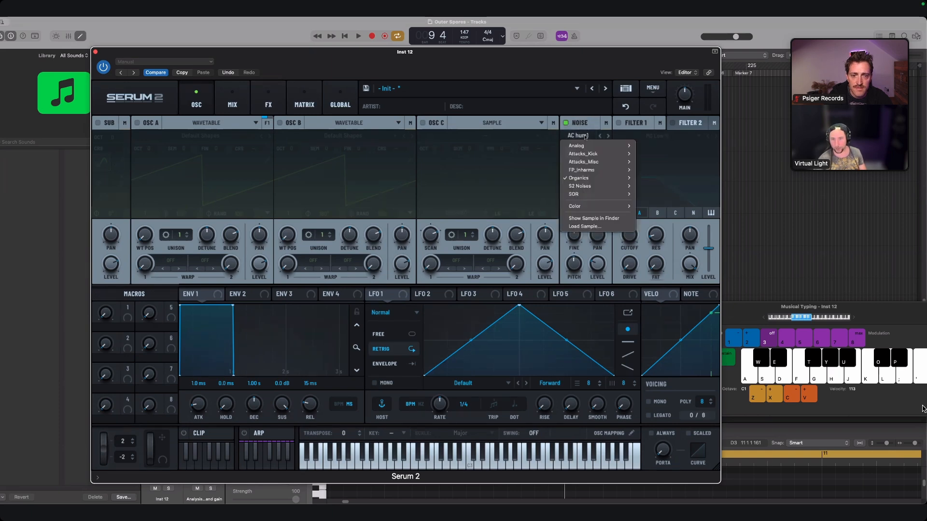
left_click(592, 110)
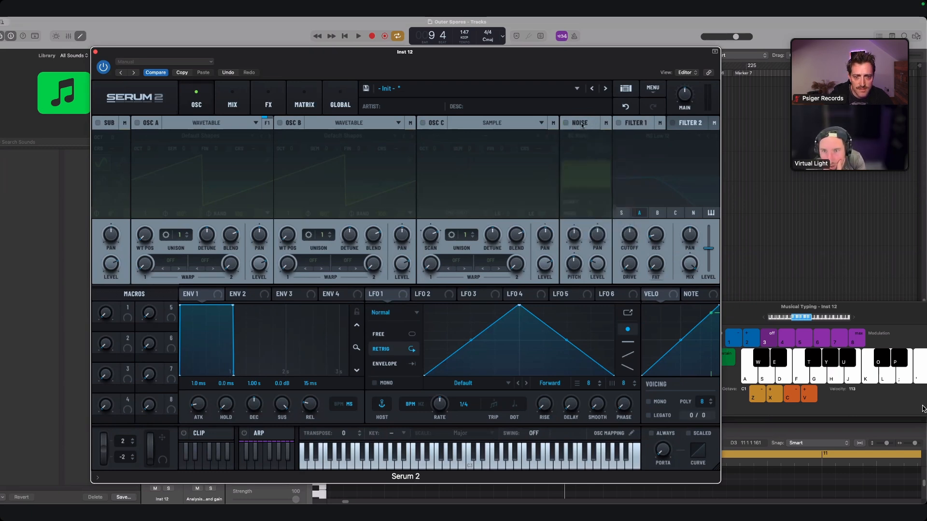
left_click(596, 149)
left_click(582, 151)
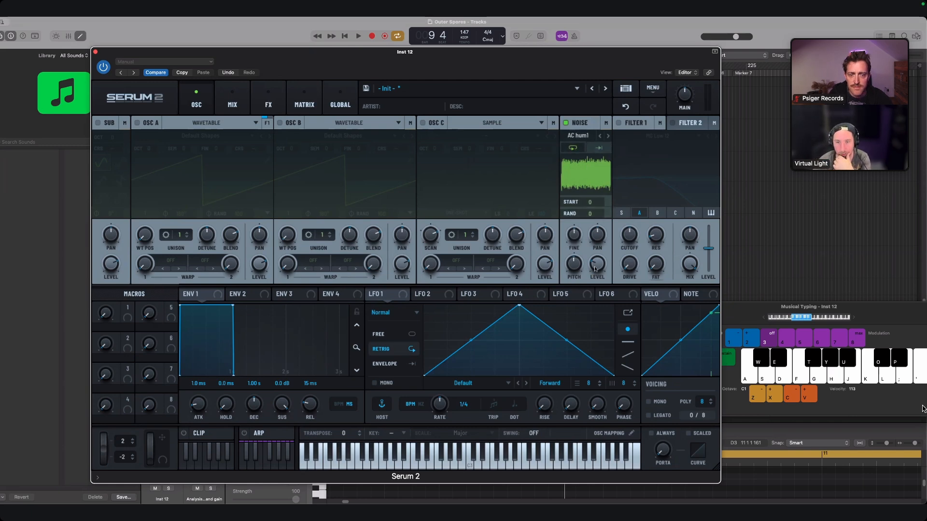
- Adjust the noise oscillator's pitch and reset it to 50%
left_click_drag(588, 270, 583, 250)
double_click(579, 269)
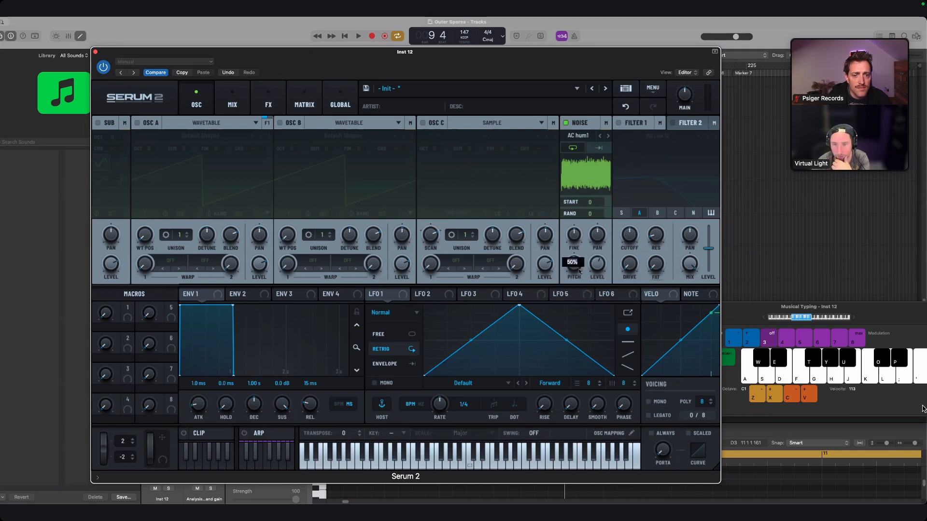
- Turn off the noise oscillator
left_click(566, 123)
left_click(565, 123)
left_click(565, 122)
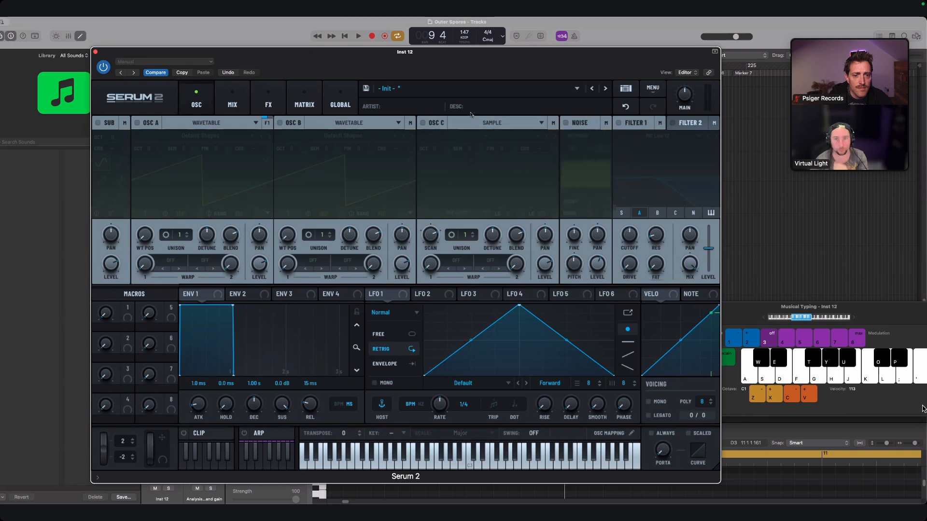
- Switch oscillator A to Sample mode and enable it
left_click(186, 124)
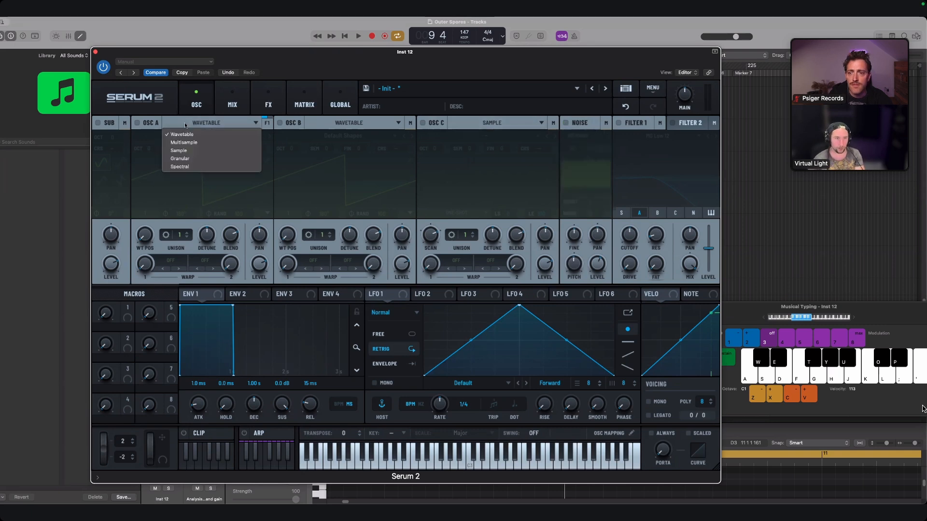
left_click(250, 114)
left_click(220, 122)
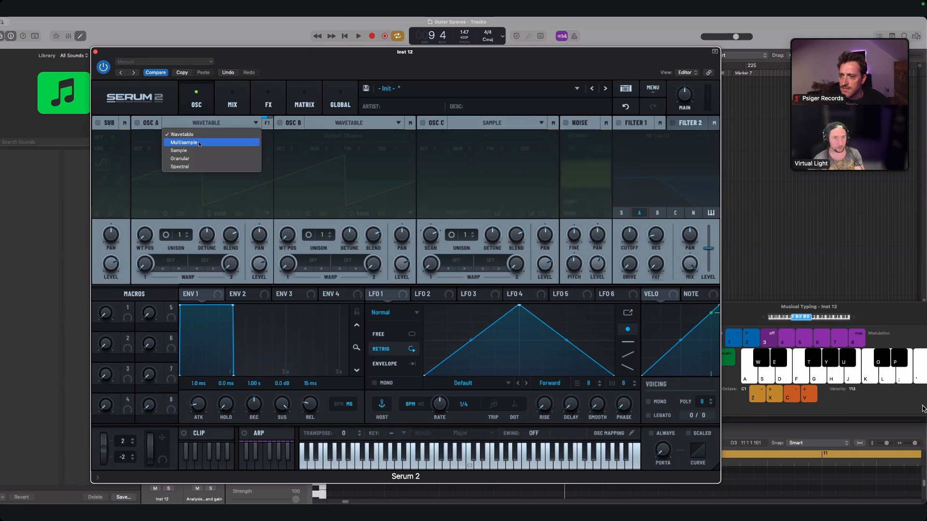
left_click(197, 105)
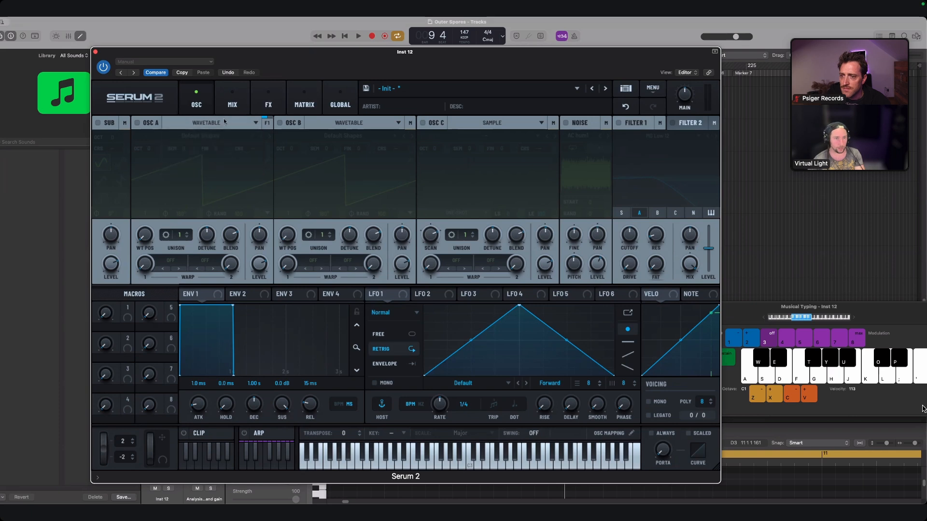
left_click(207, 123)
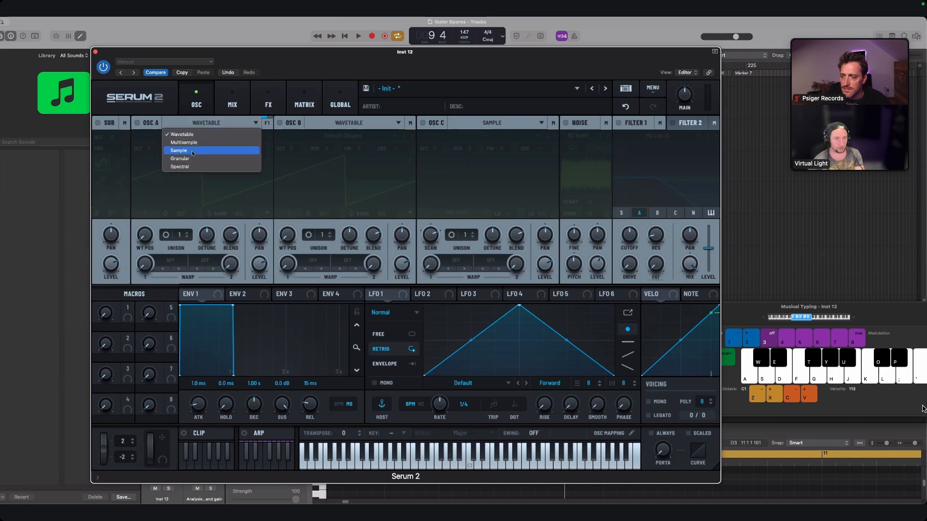
left_click(193, 152)
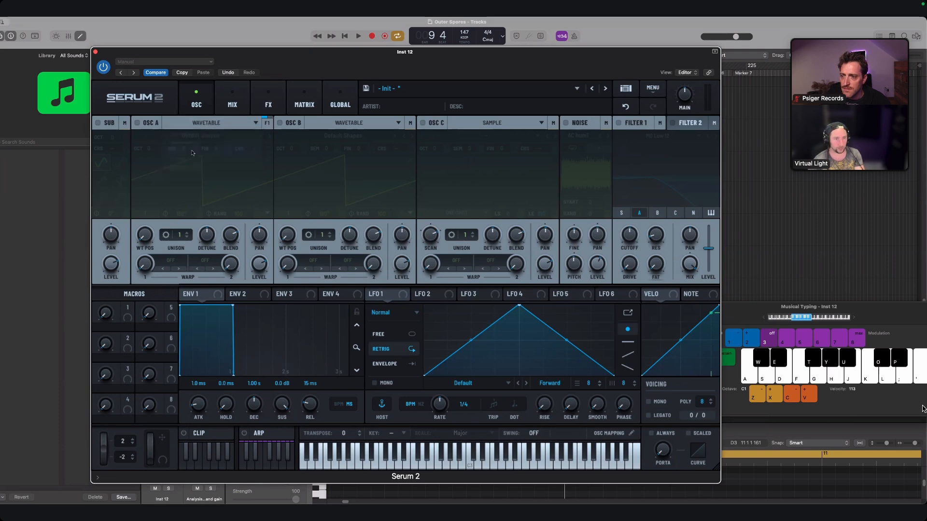
left_click(137, 122)
left_click(207, 123)
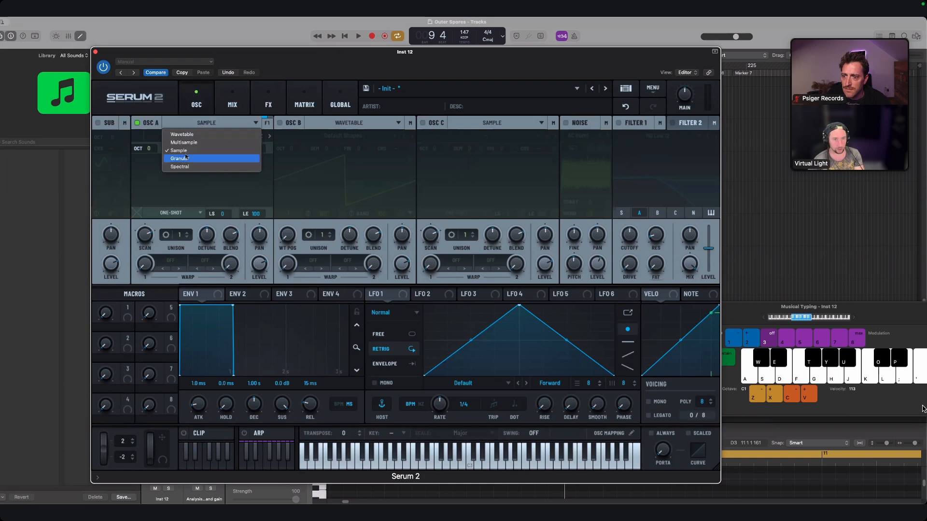
left_click(162, 181)
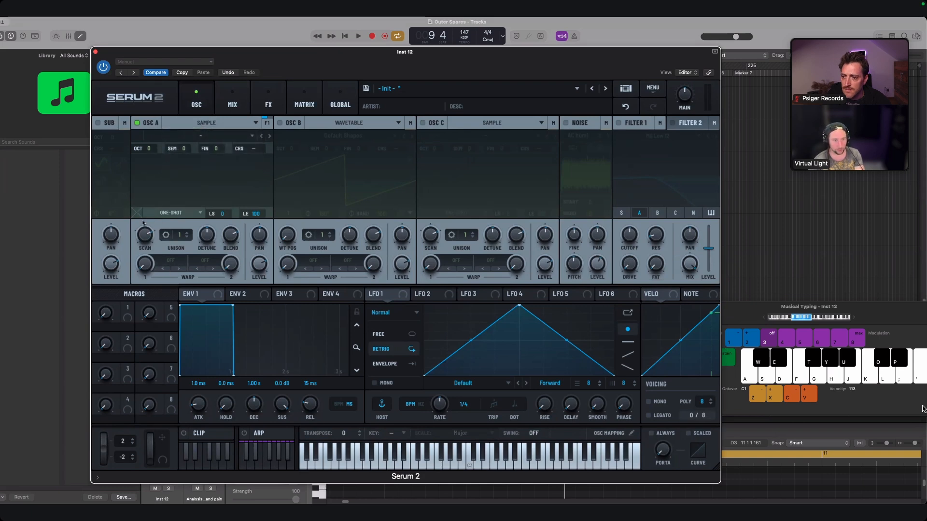
- Load the Liquid Crystals Reversed sample from the Outerverse - NOIZE.SCAPES Atmosphere folder into oscillator A and audition it with a note
left_click(179, 213)
left_click(230, 135)
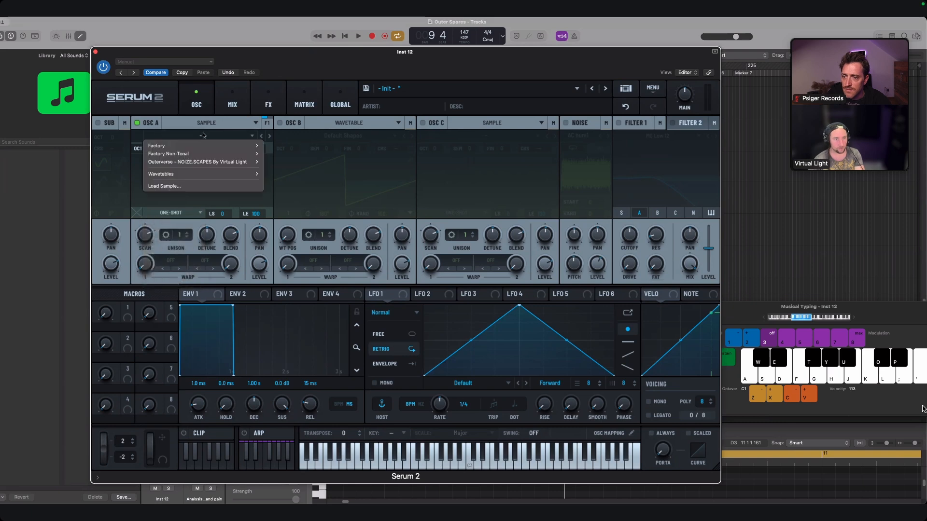
mouse_move(251, 161)
mouse_move(304, 165)
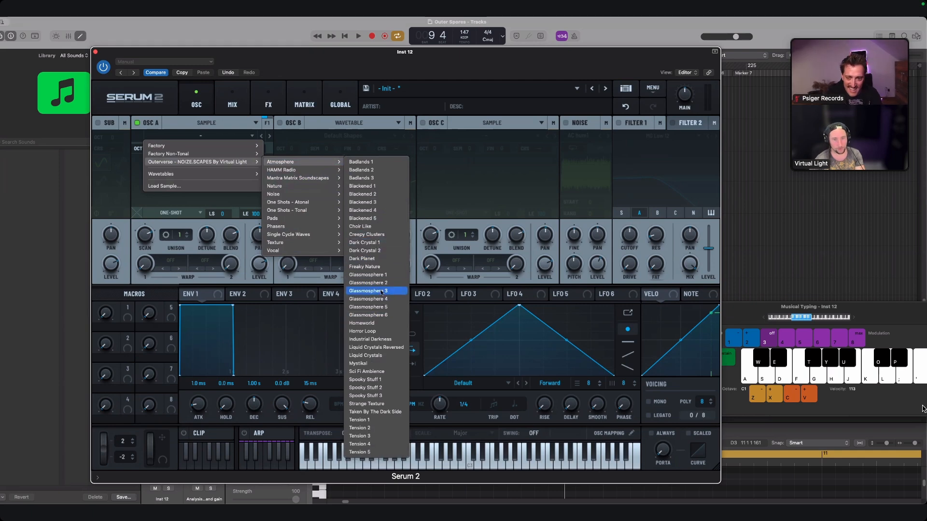
left_click(385, 348)
key("f")
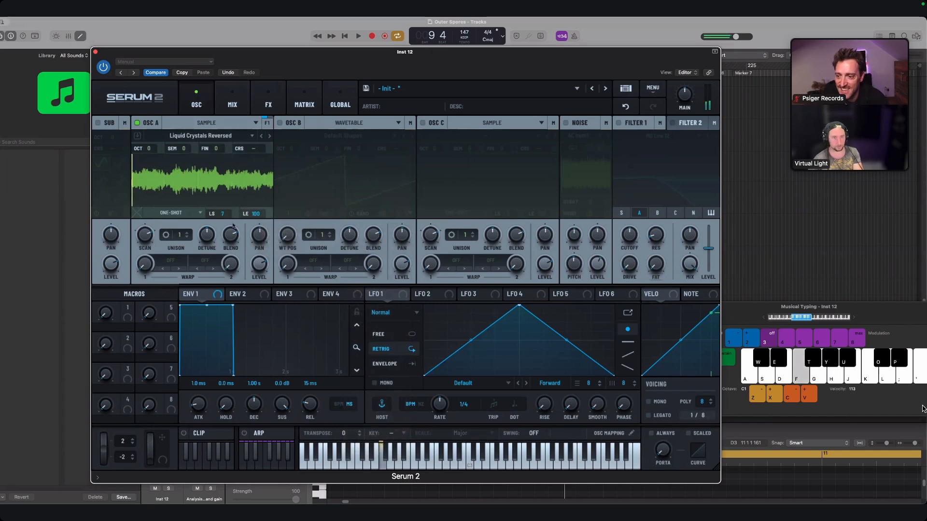
- Raise oscillator A's octave to +1 and audition the sample on different notes
left_click_drag(149, 147, 149, 142)
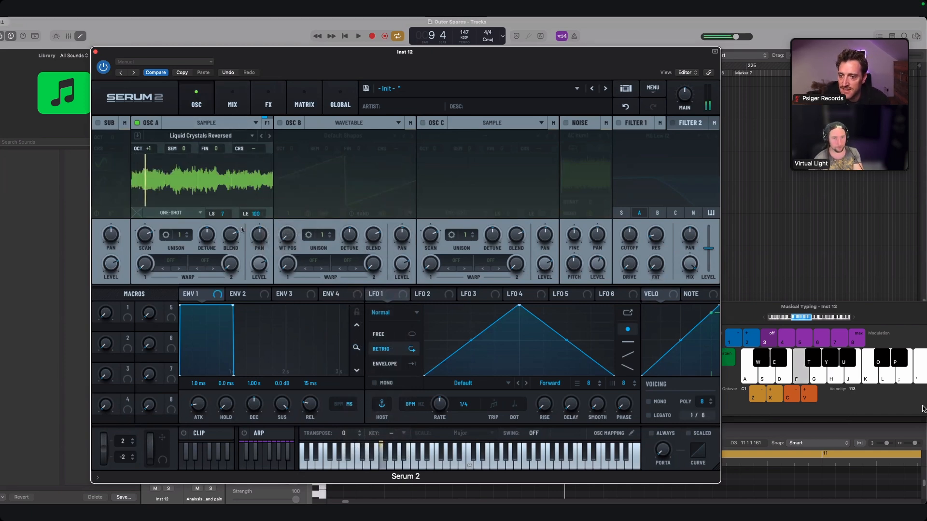
key("g")
key("h")
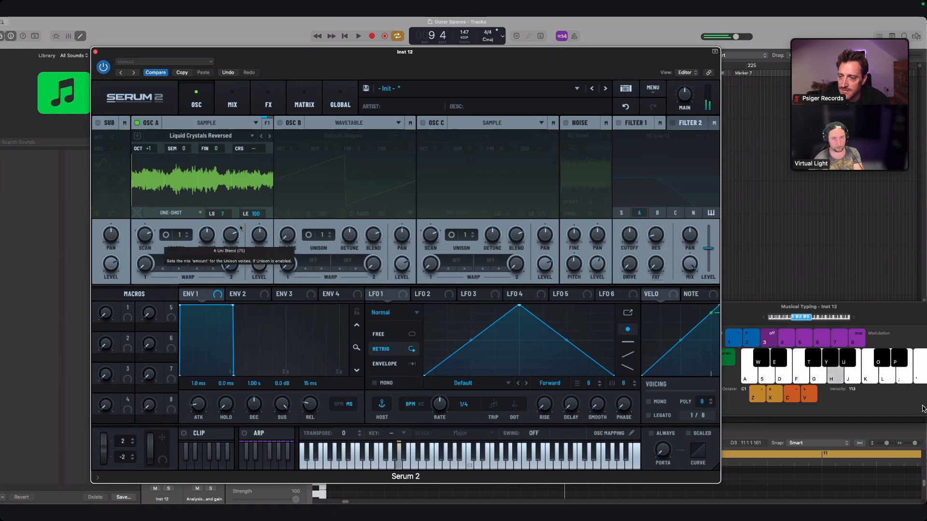
- Set oscillator A's sample playback to Fwd Loop and fade the sample edges by 128 ms
left_click(174, 214)
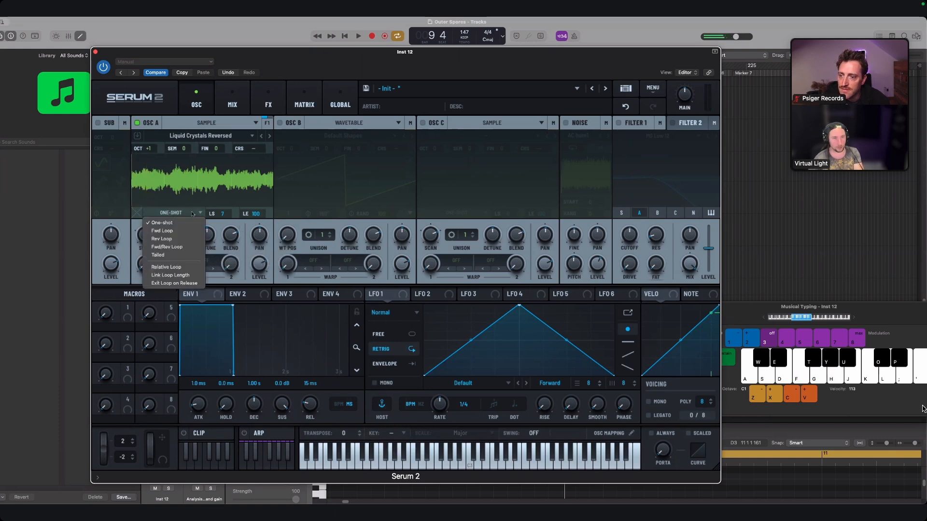
left_click(160, 231)
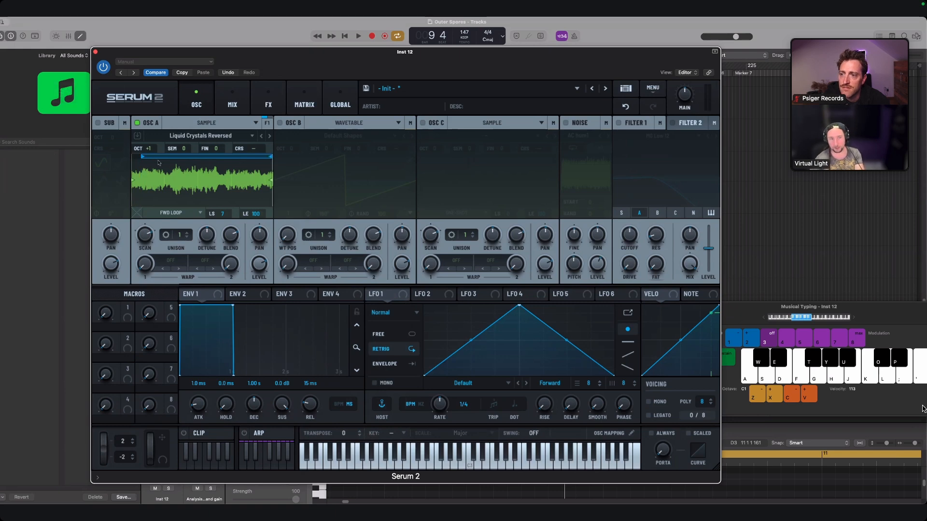
right_click(240, 160)
mouse_move(294, 220)
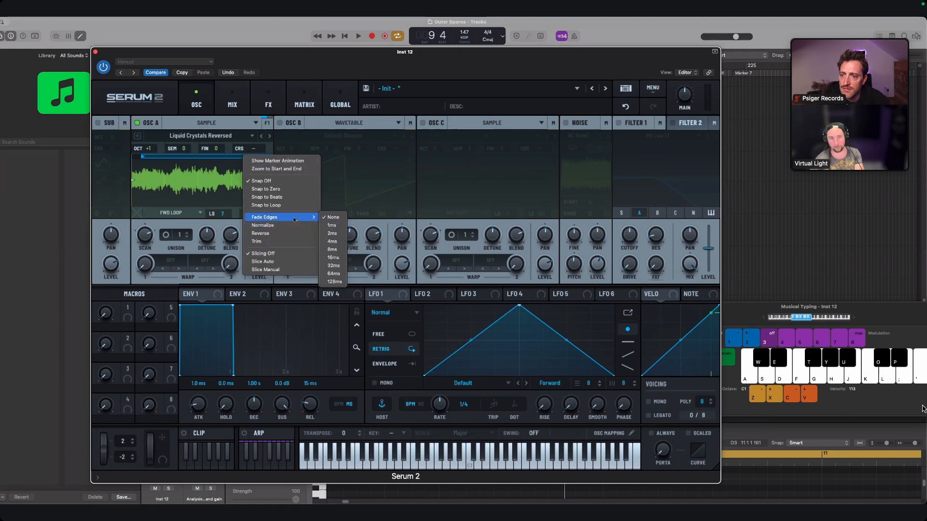
left_click(334, 281)
key("h")
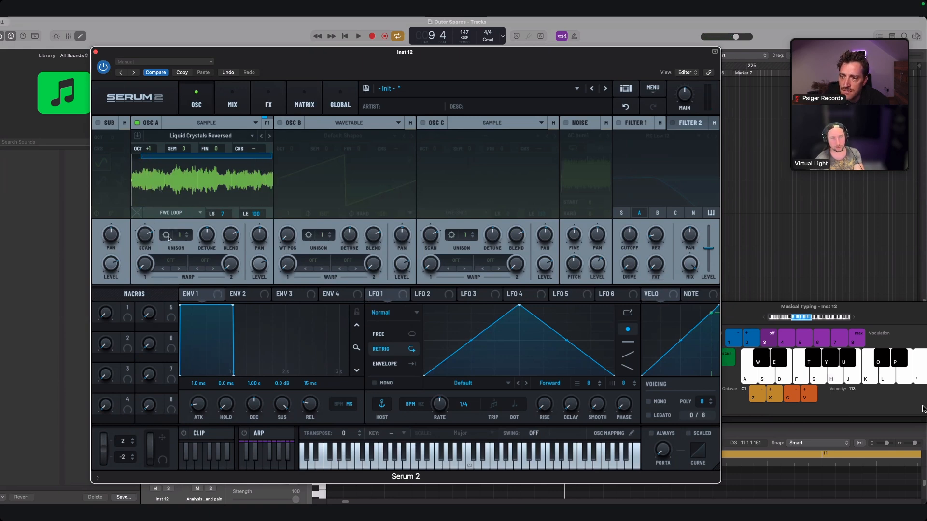
- Raise oscillator A's octave to +2 while playing test notes on the looped sample
key("h")
left_click_drag(168, 237, 192, 217)
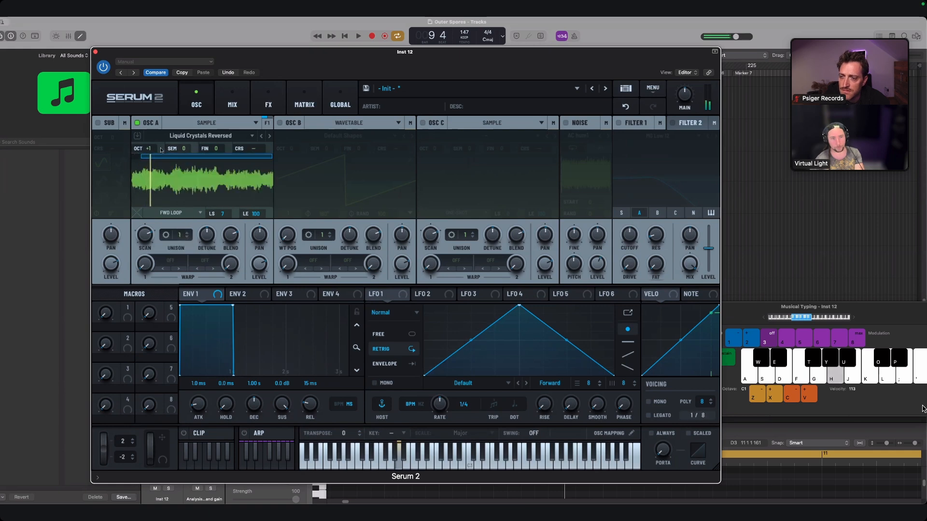
left_click_drag(154, 147, 157, 143)
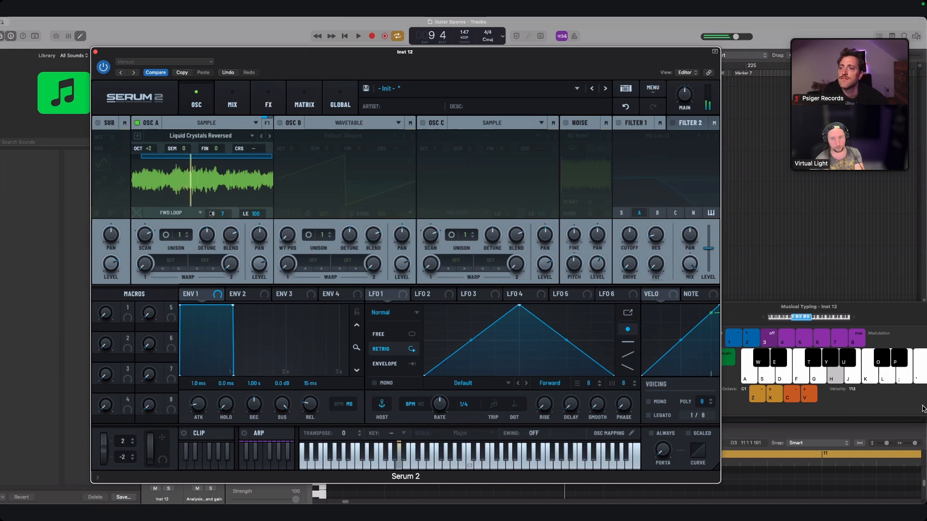
key("d")
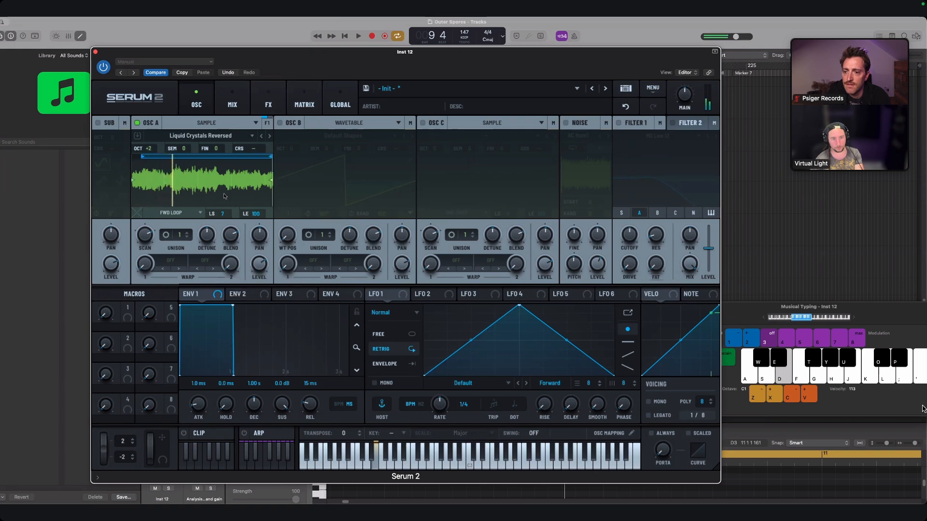
- Add a Reverb to the main effects chain and audition it with a note
left_click(232, 99)
left_click(269, 99)
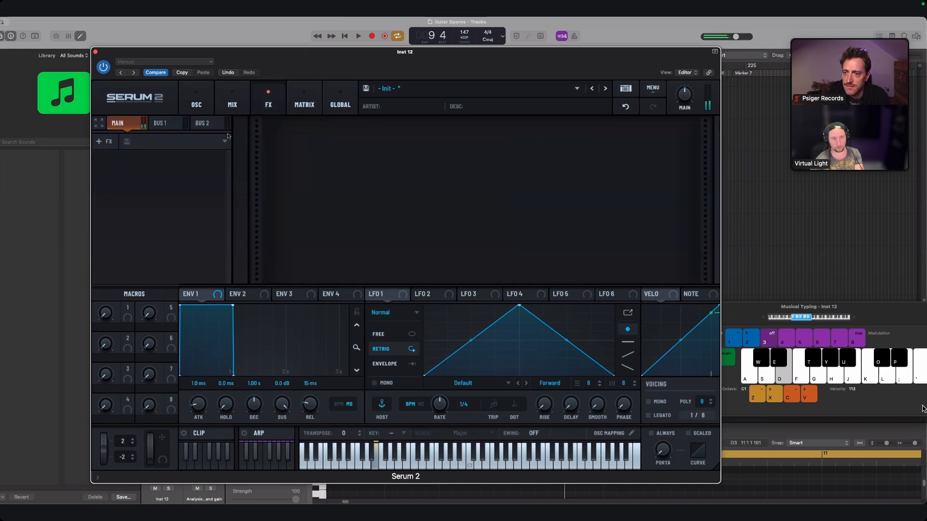
left_click(160, 142)
left_click(111, 143)
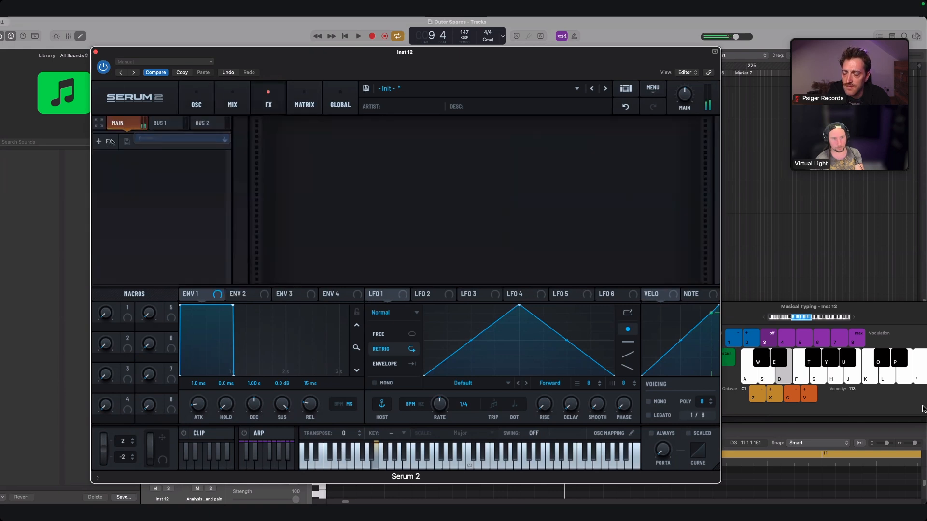
left_click(111, 141)
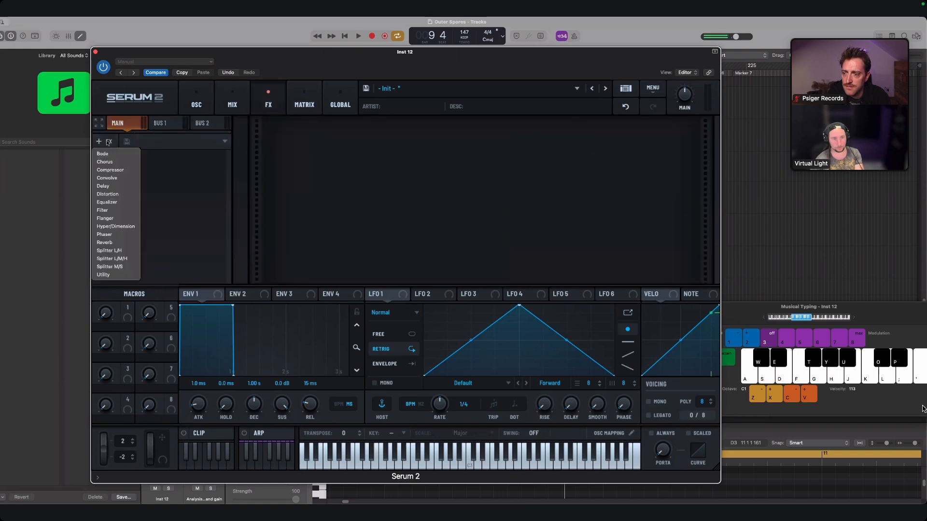
left_click(105, 243)
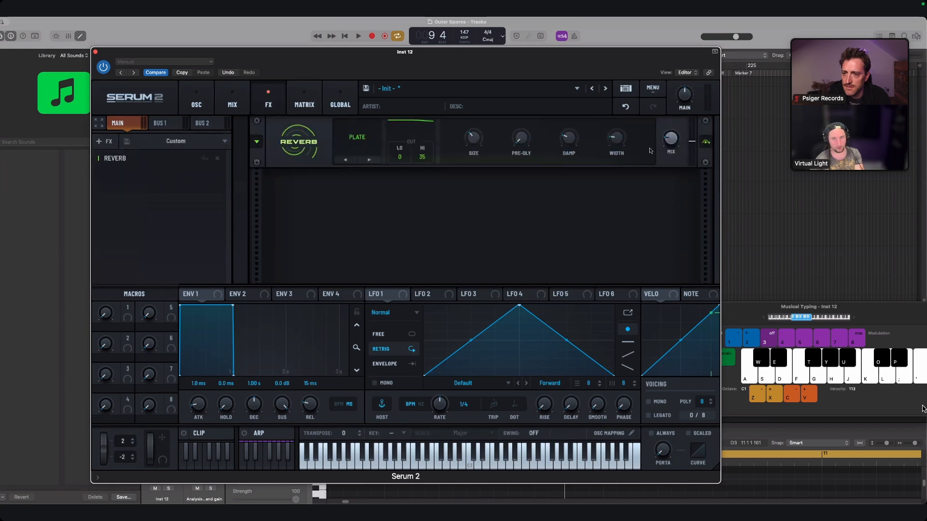
mouse_move(681, 131)
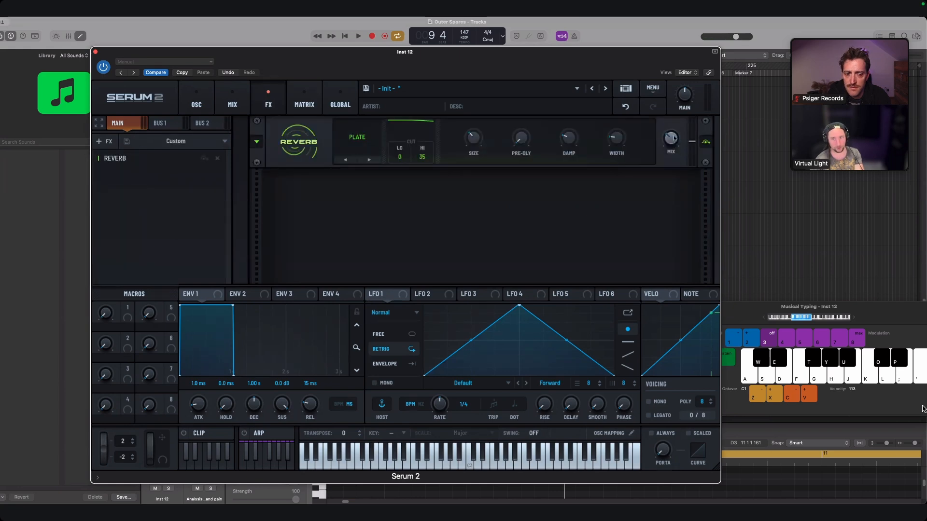
key("d")
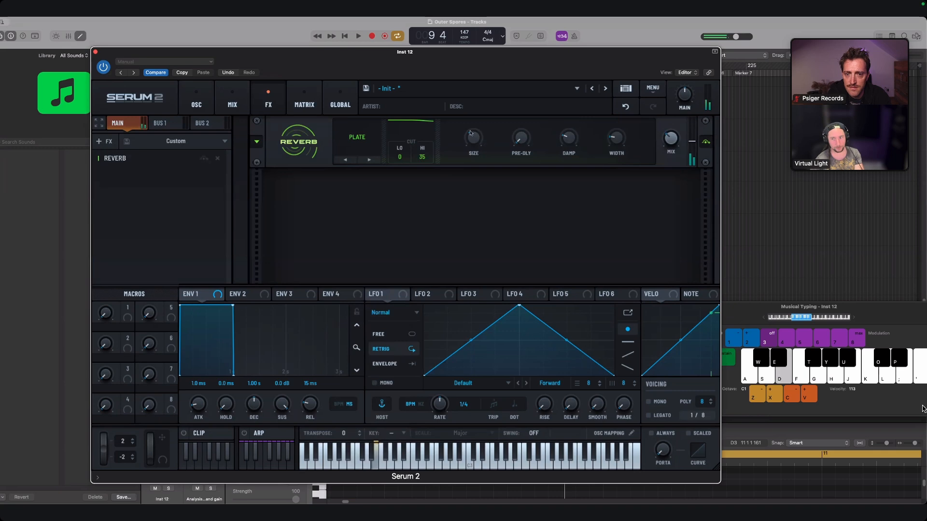
- Add an Equalizer after the reverb in the main effects chain
left_click(112, 143)
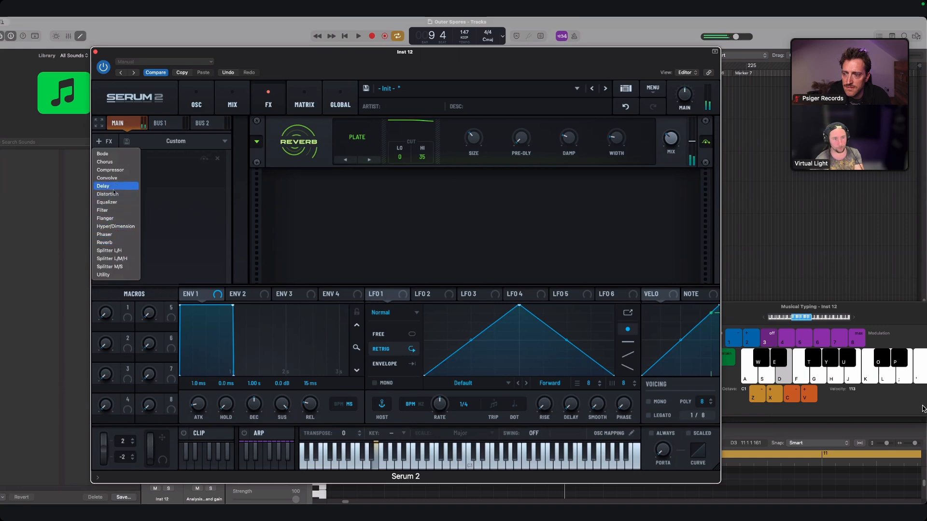
key("d")
key("Escape")
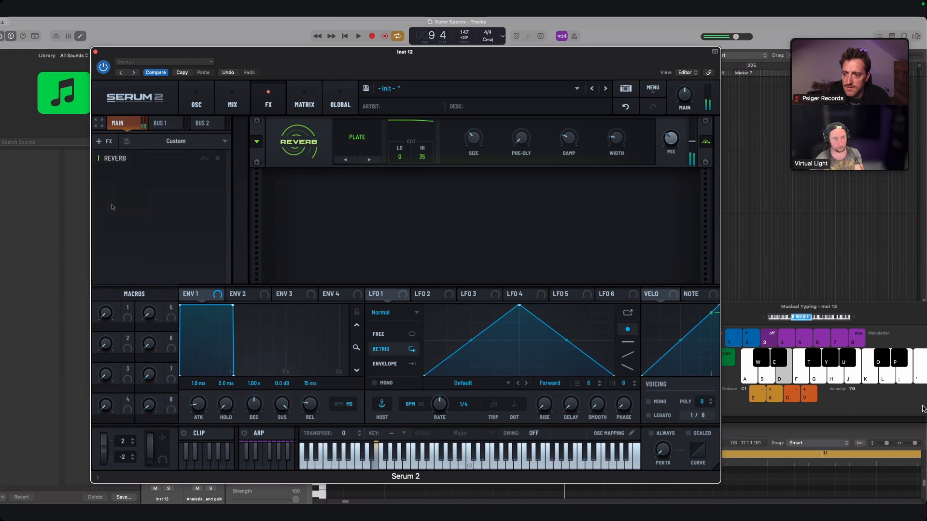
left_click(121, 143)
left_click(116, 201)
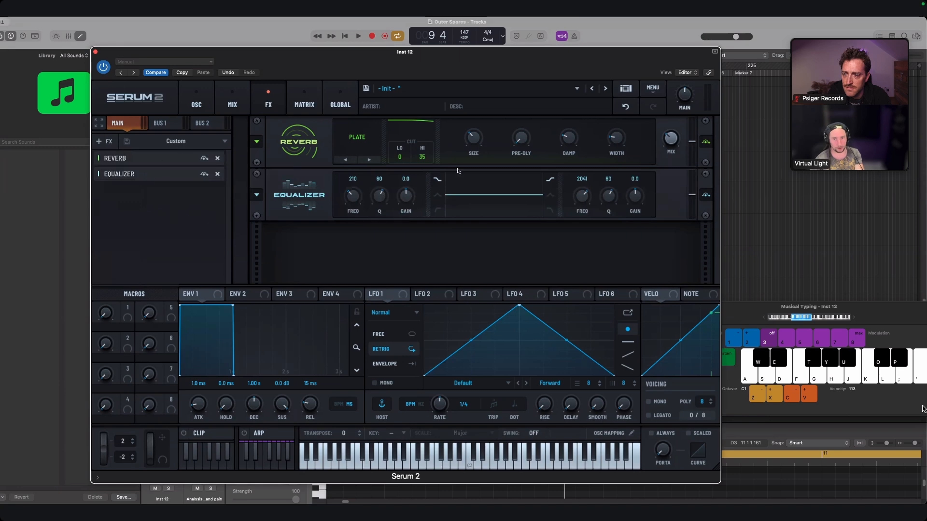
- Set the equalizer's high band to a peak at 3584 Hz with Q 54 and gain -2.4 dB while auditioning it
left_click_drag(583, 201, 583, 209)
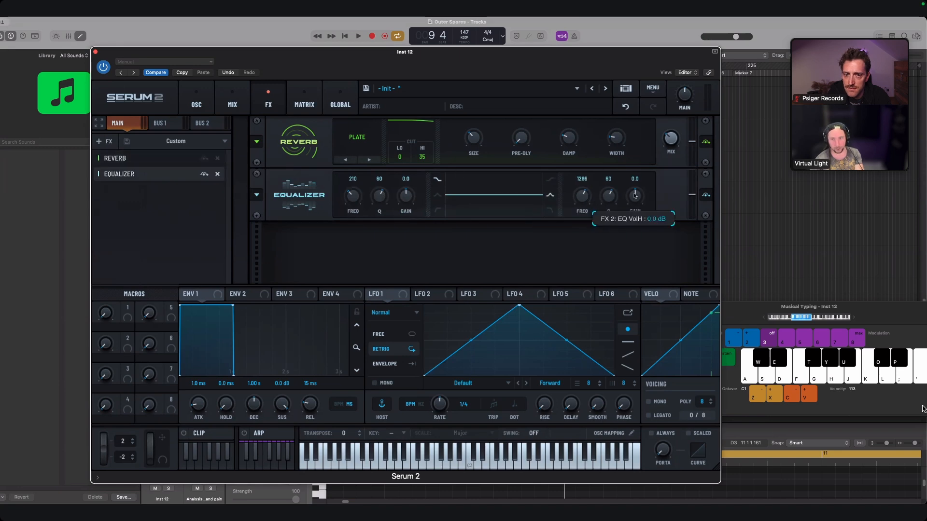
left_click_drag(635, 198, 582, 190)
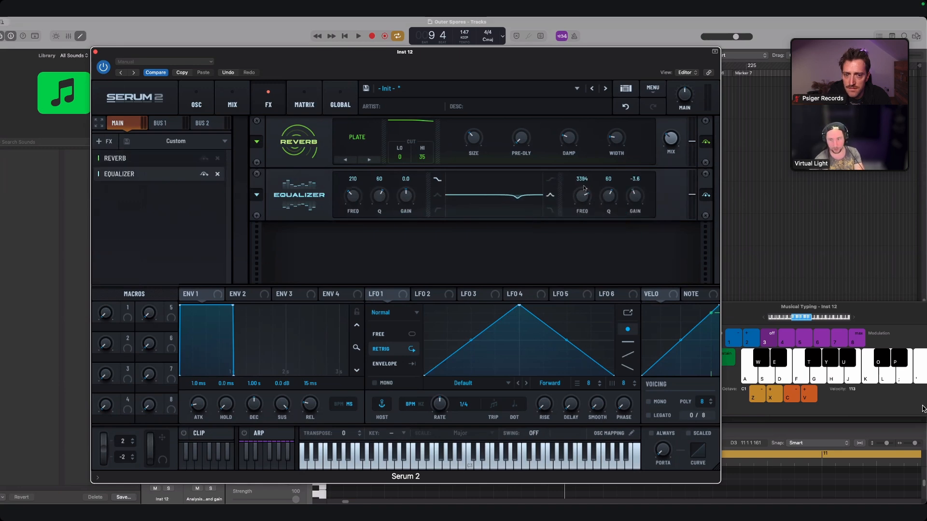
key("a")
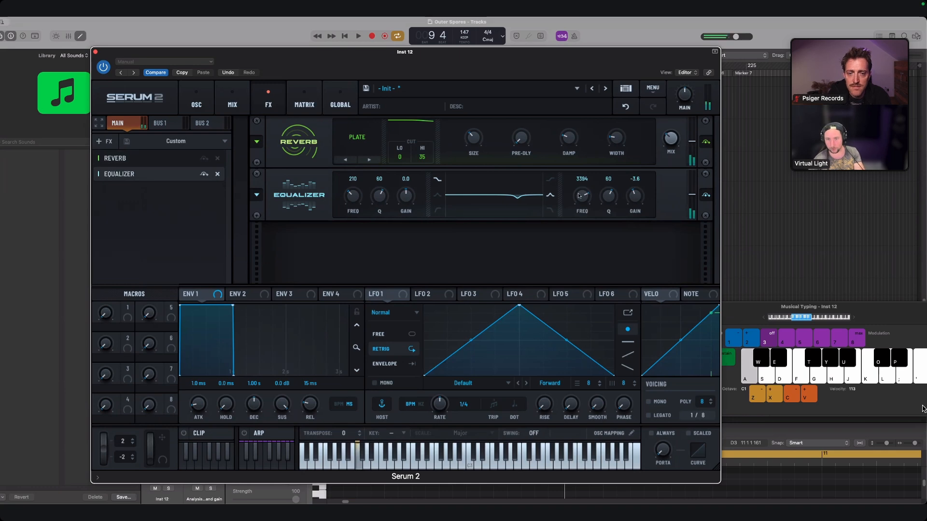
key("a")
mouse_move(584, 192)
left_mouse_down()
mouse_move(635, 189)
mouse_move(589, 196)
mouse_move(590, 206)
mouse_move(631, 202)
mouse_move(582, 203)
left_mouse_up()
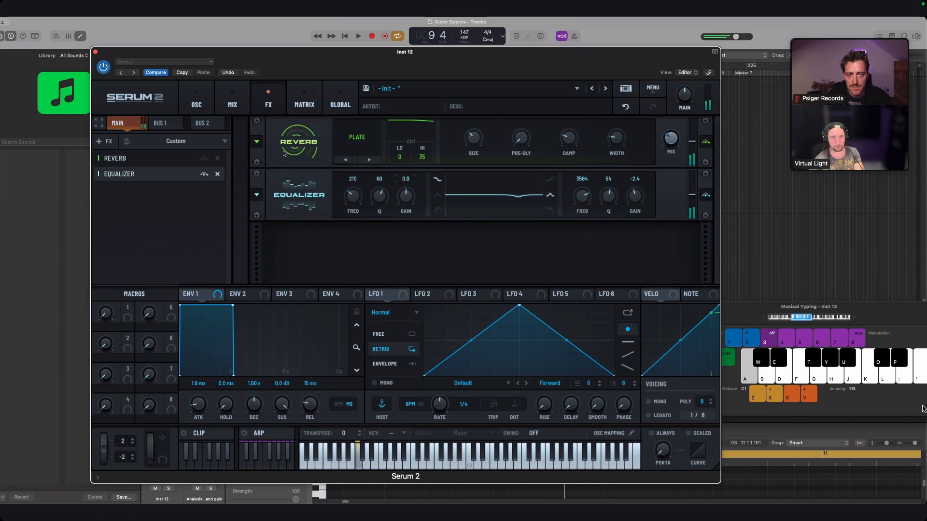
- Audition oscillator A's looped sample with test notes and switch it to Liquid Crystals
left_click(196, 105)
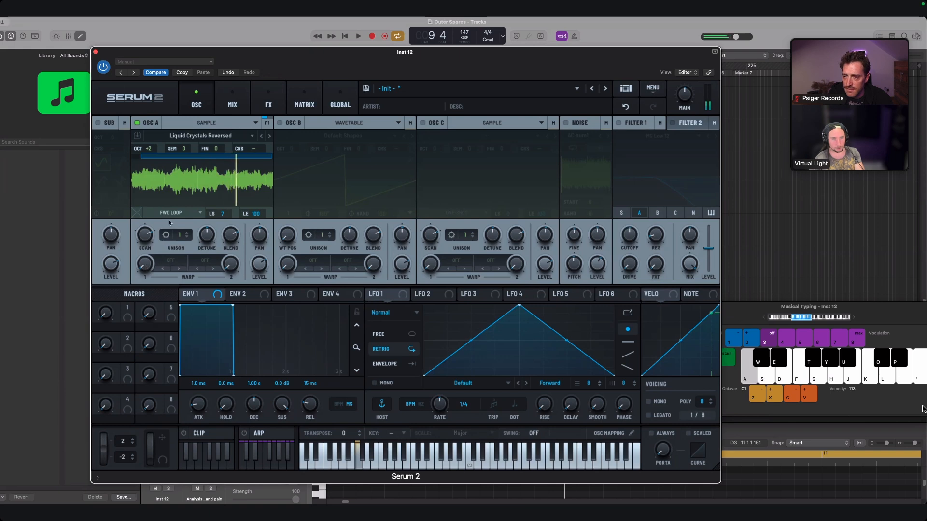
key("f")
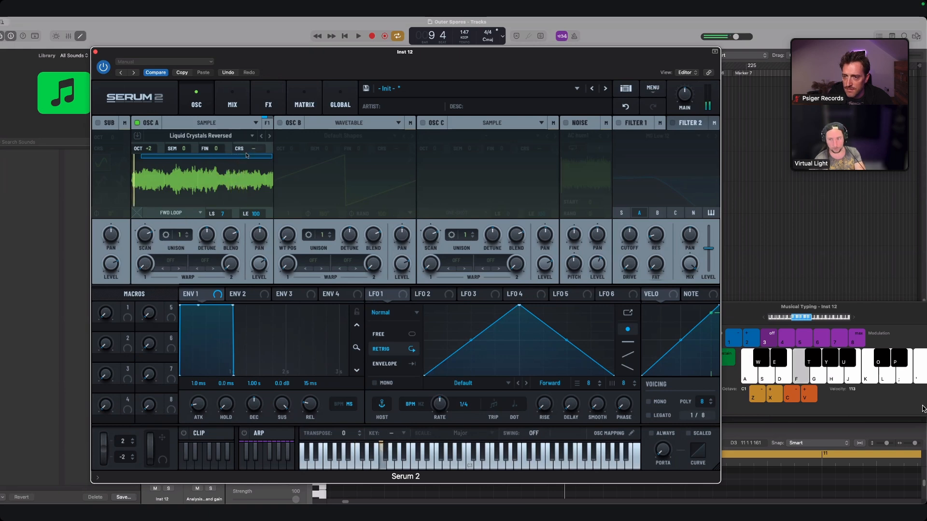
key("f")
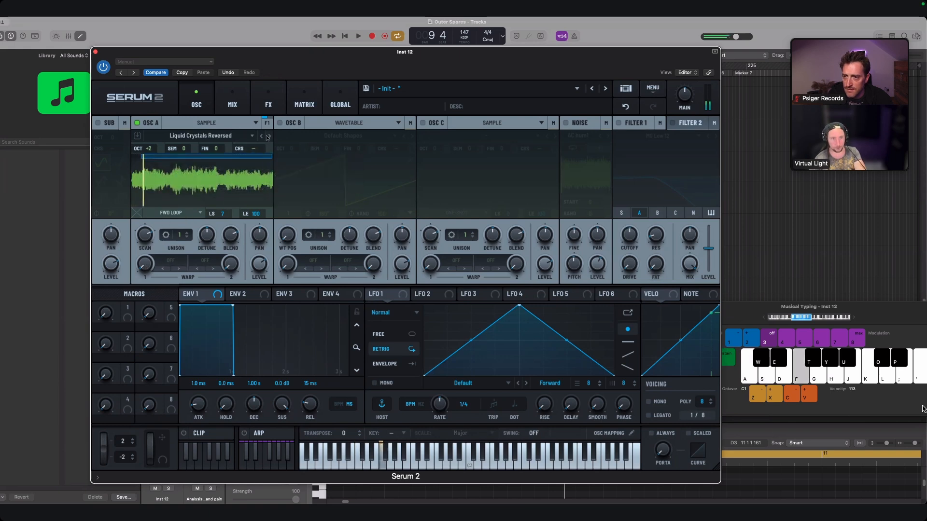
left_click(269, 137)
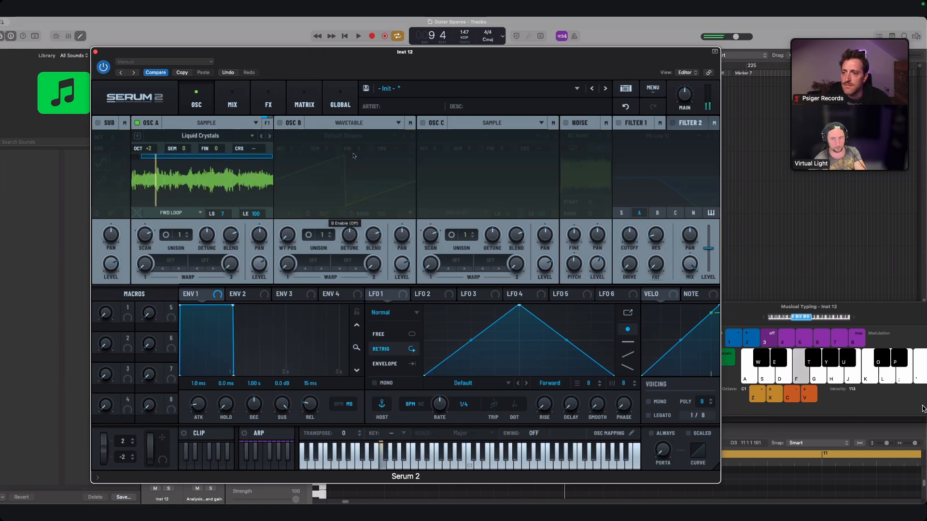
- Set the equalizer's high-band gain to -1.3 dB and the reverb mix to 38%
left_click_drag(312, 58, 342, 51)
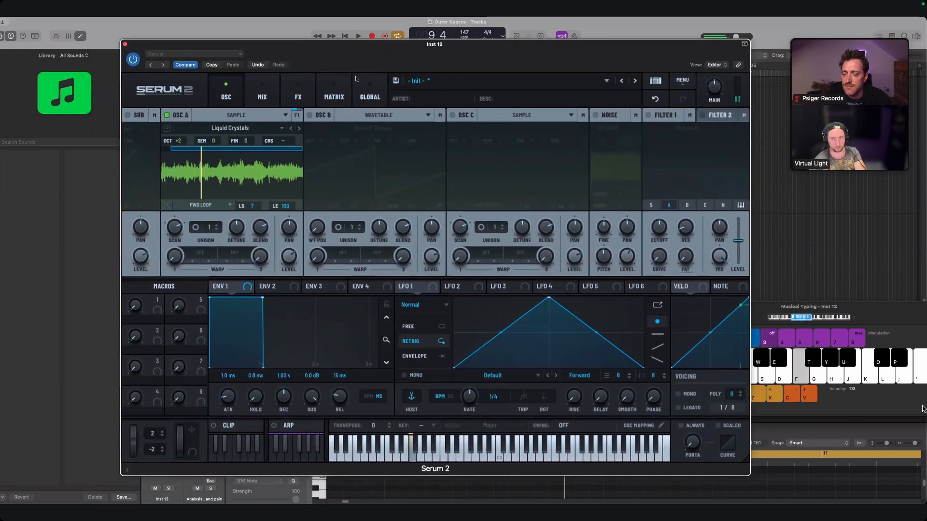
left_click(297, 94)
scroll(671, 188, "up", 2)
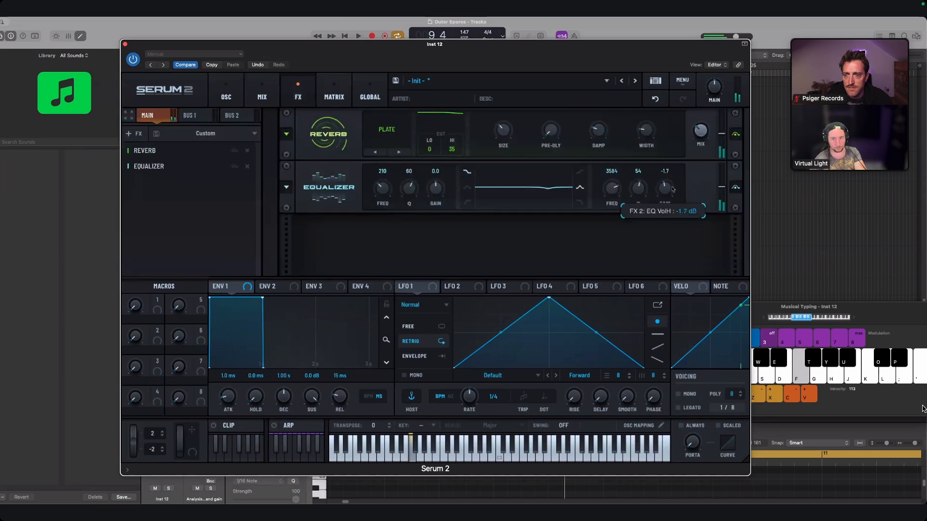
left_click_drag(672, 192, 671, 192)
left_click_drag(706, 131, 706, 127)
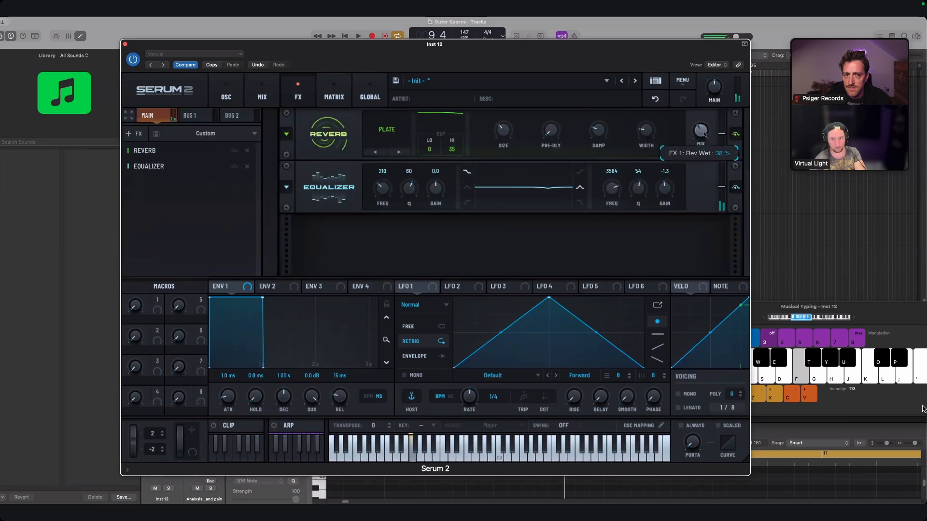
- Step oscillator A through the following atmosphere samples, from Mystikal and Sci Fi Ambience to Spooky Stuff 2, listening to each
left_click(226, 95)
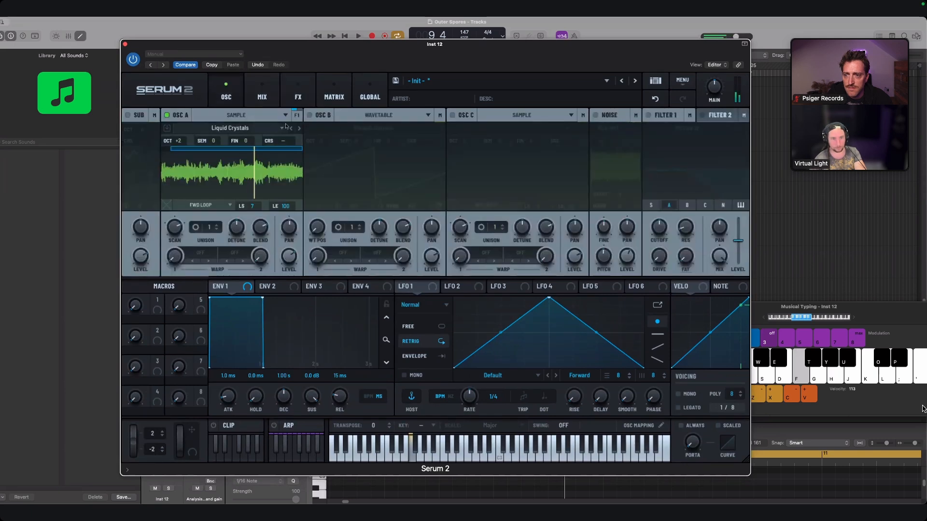
left_click(300, 129)
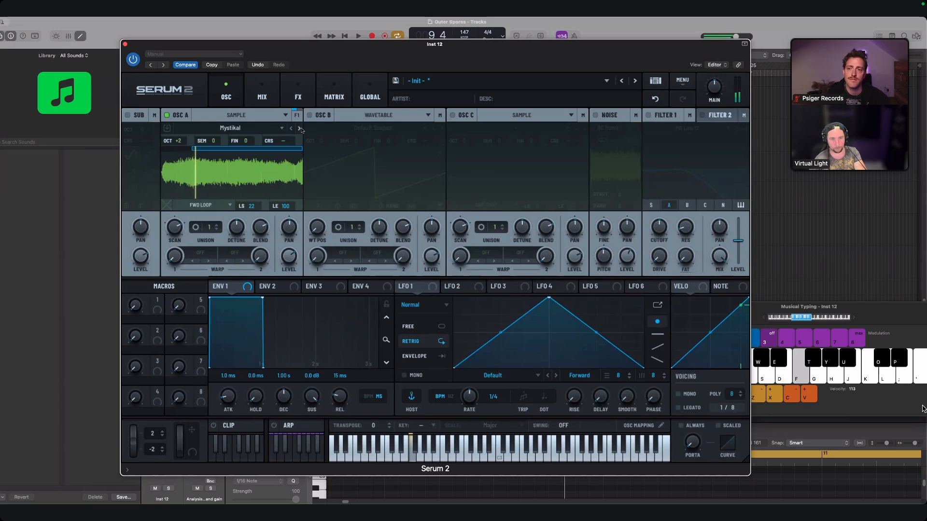
left_click(300, 129)
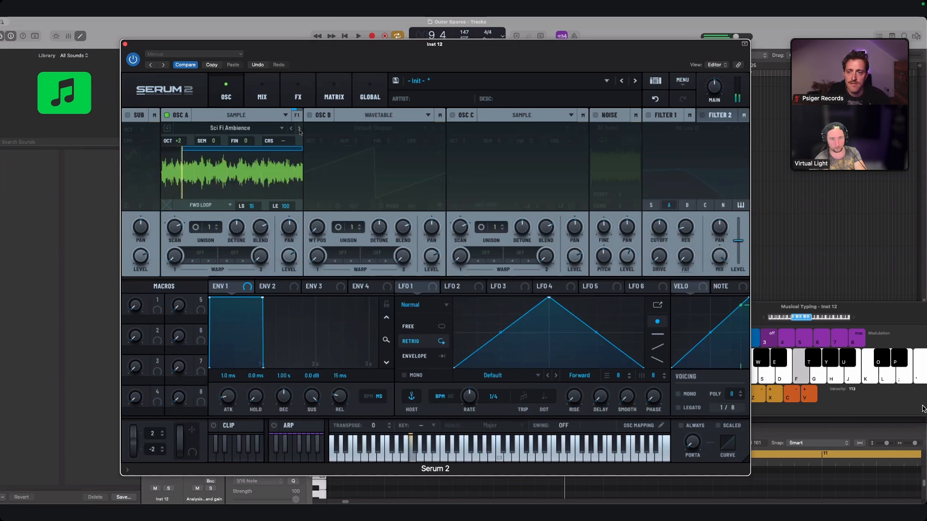
left_click(299, 130)
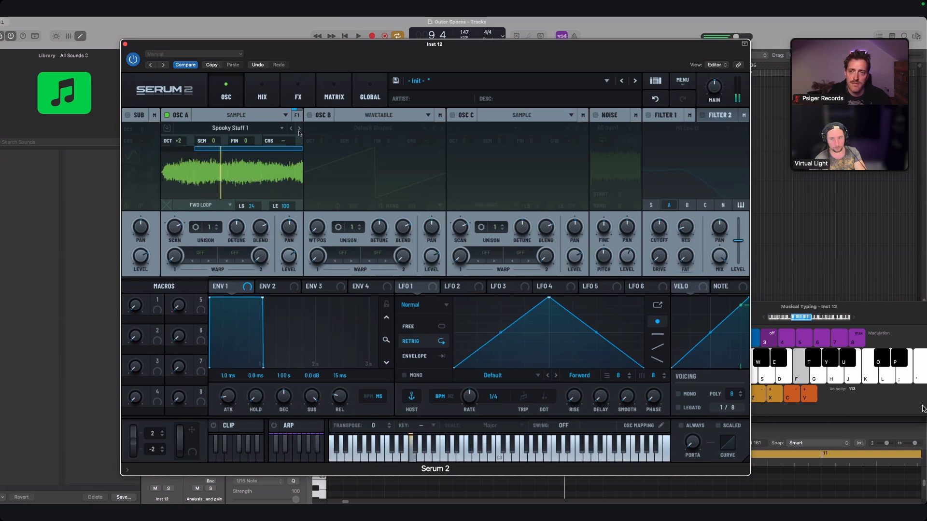
left_click(300, 129)
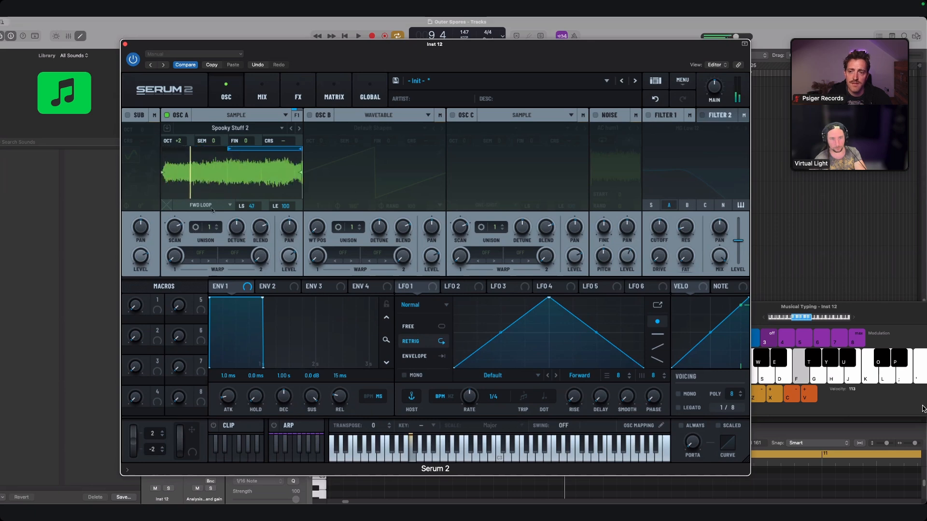
- Set oscillator A's unison to 2 voices and play a test note
left_click(217, 223)
left_click_drag(222, 208, 220, 217)
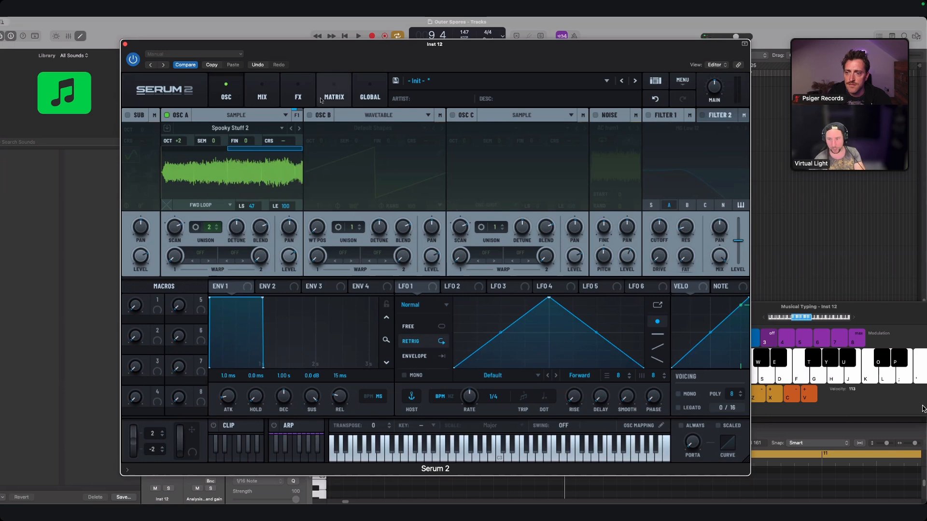
key("f")
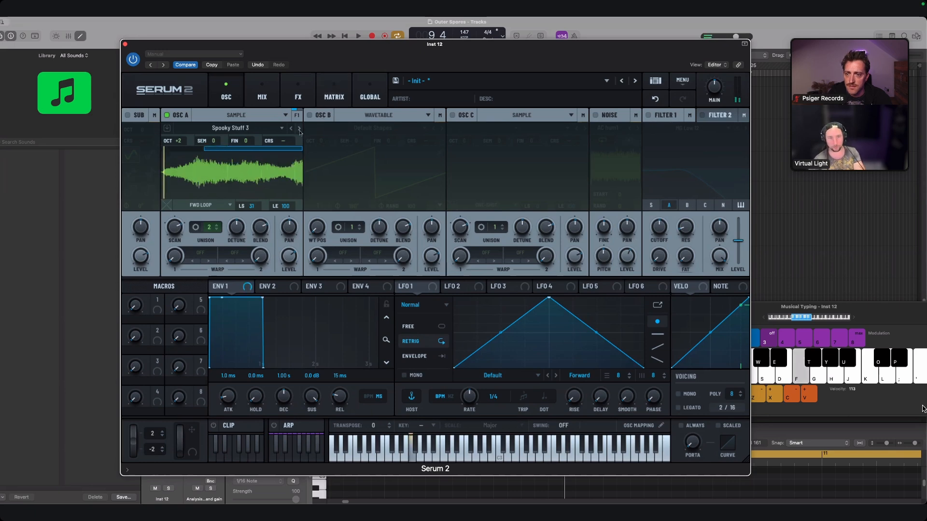
- Advance oscillator A's sample to Strange Texture and Taken By The Dark Side, auditioning each with test notes
left_click(299, 128)
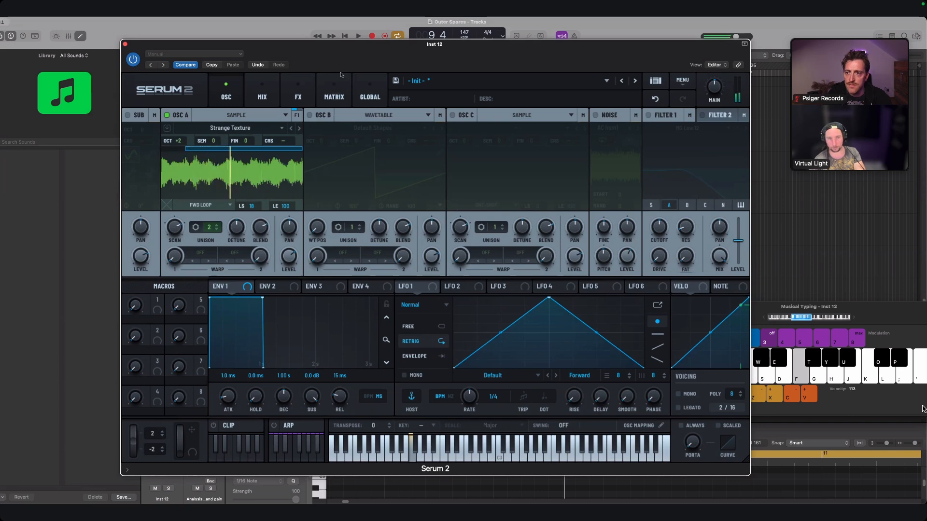
left_click_drag(305, 67, 373, 47)
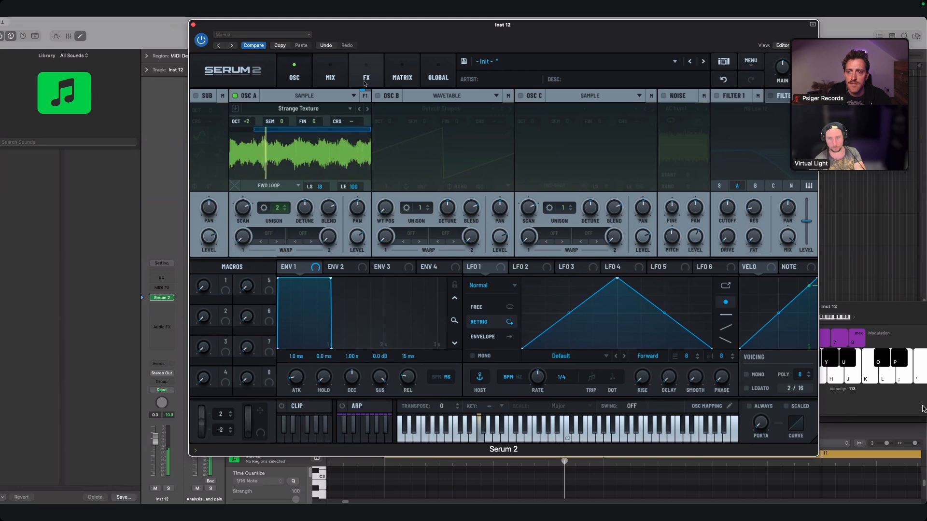
left_click_drag(408, 34, 320, 42)
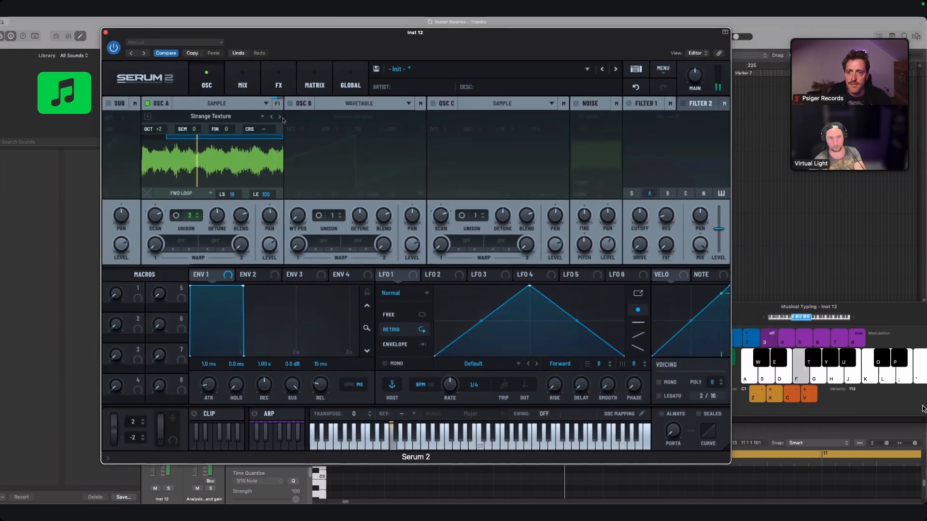
left_click(280, 117)
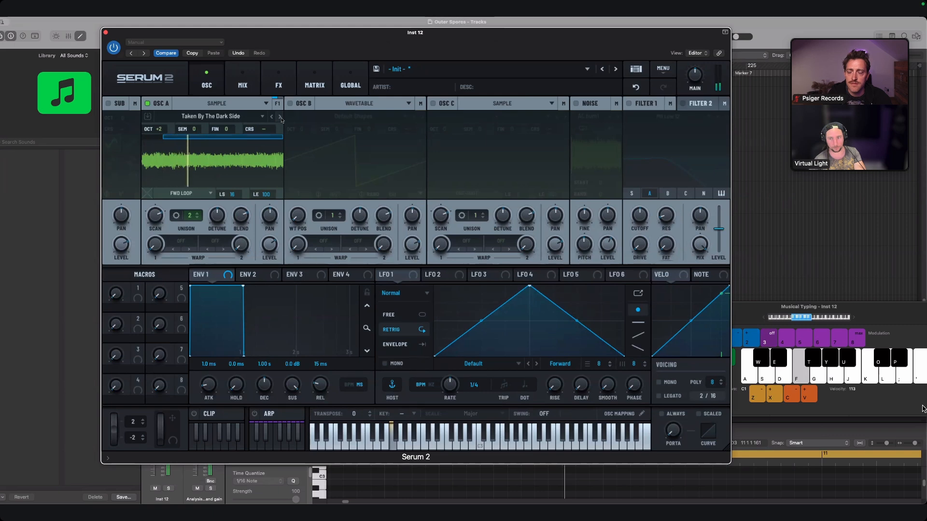
key("f")
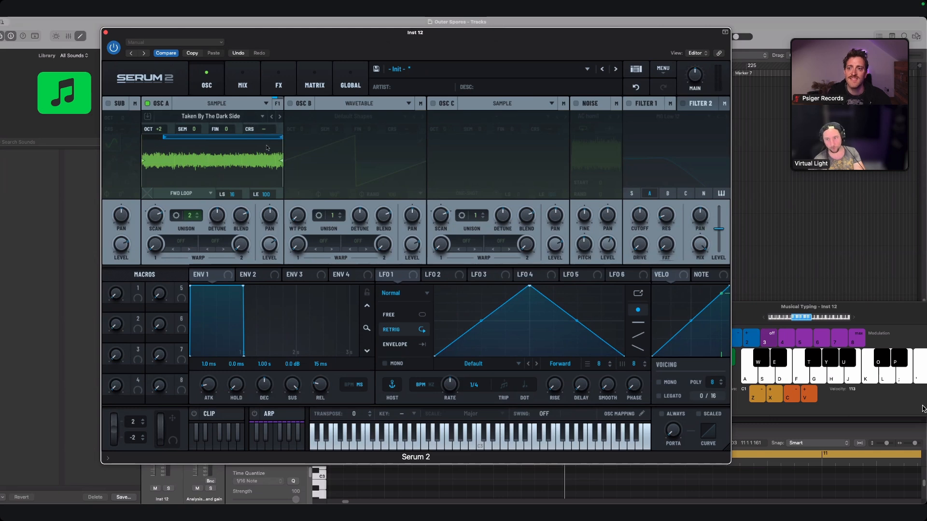
key("f")
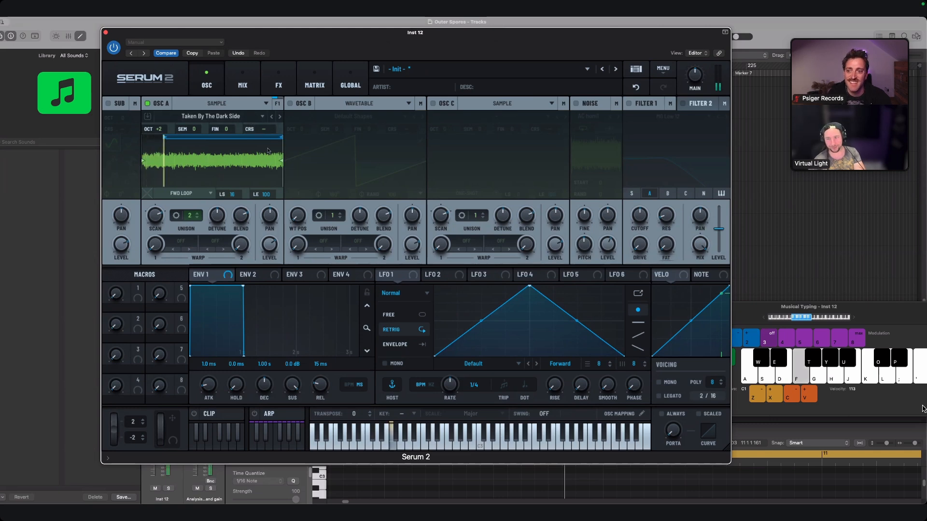
- Audition the Tension 1 to Tension 5 samples in oscillator A, stepping back to Tension 5 from Beeps + Chatter 1
left_click(280, 117)
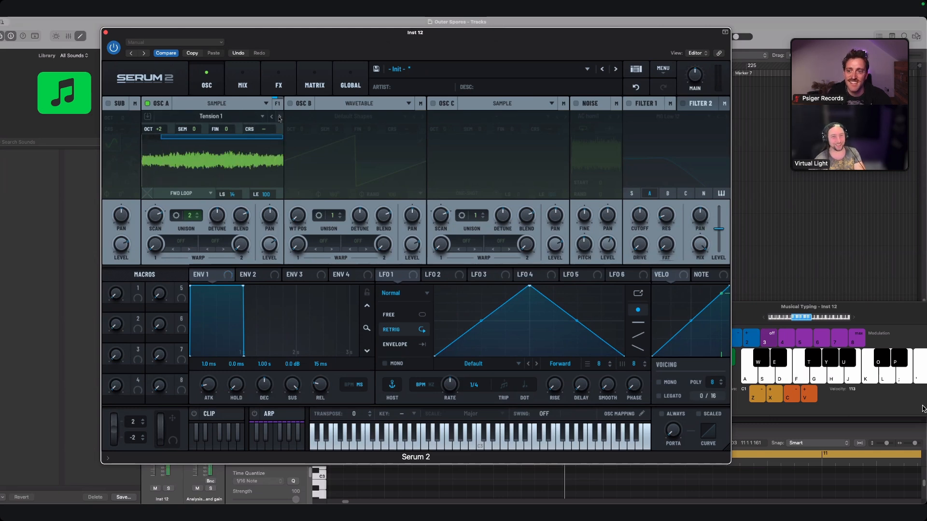
key("f")
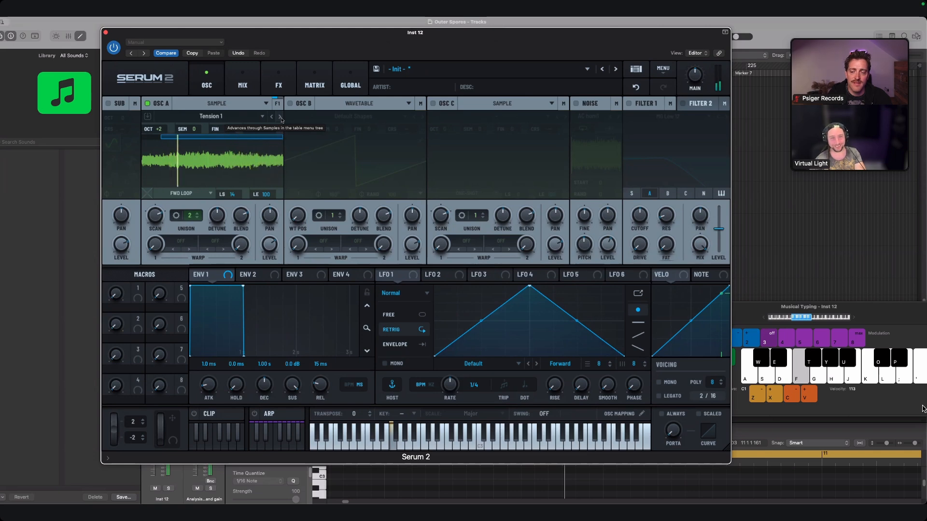
left_click(280, 117)
left_click(280, 117)
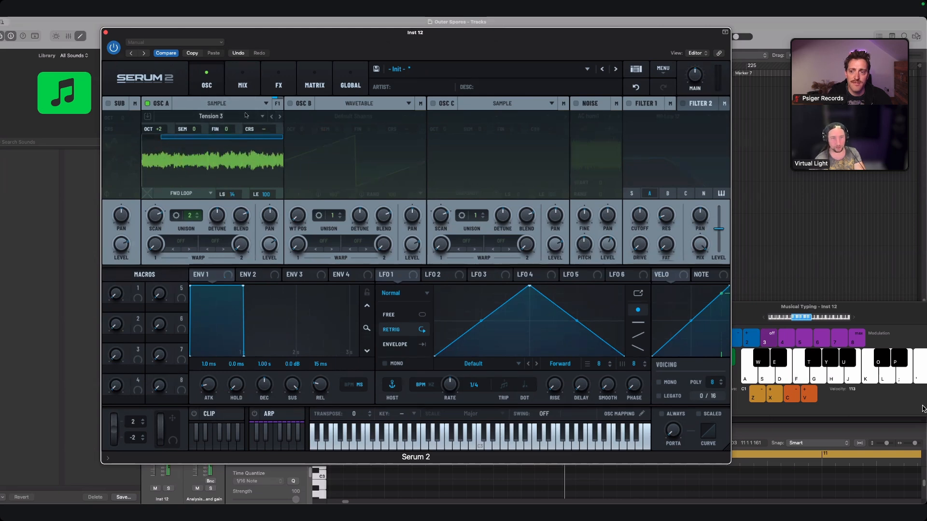
left_click(281, 117)
key("f")
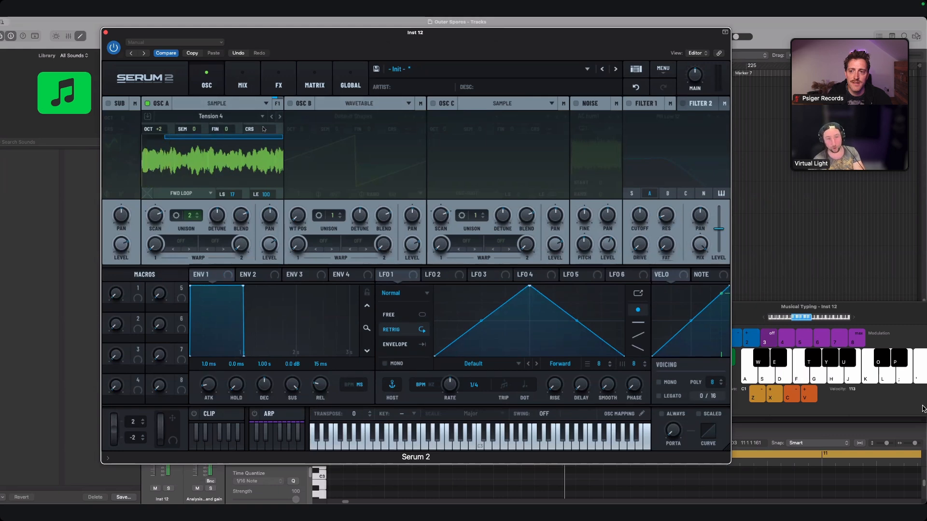
key("f")
left_click(280, 118)
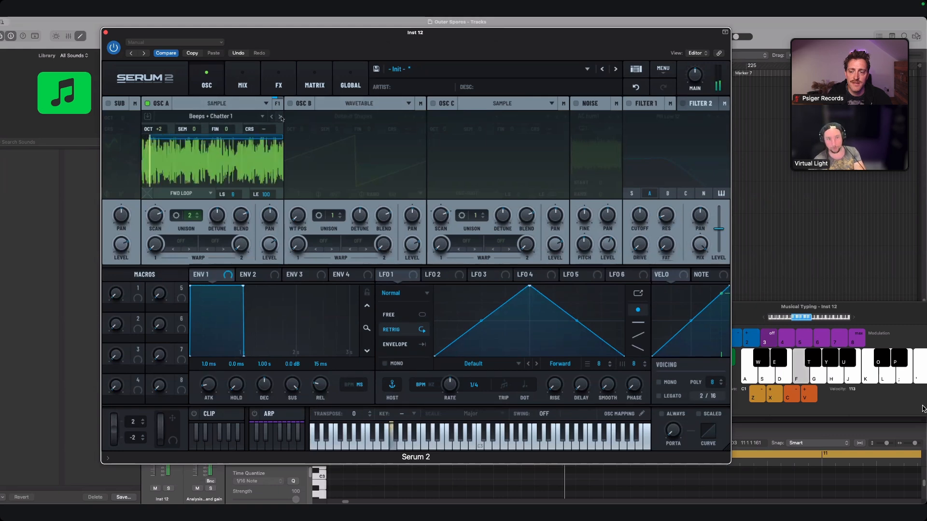
left_click(273, 118)
- Load Badlands 1 from the Outerverse - NOIZE.SCAPES Atmosphere folder into oscillator A and audition it with a note
left_click(210, 116)
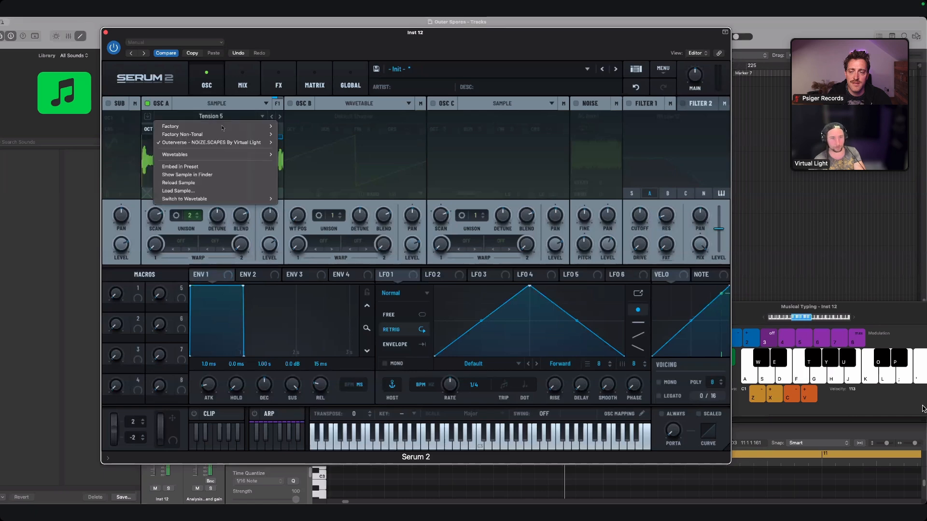
mouse_move(227, 142)
mouse_move(315, 142)
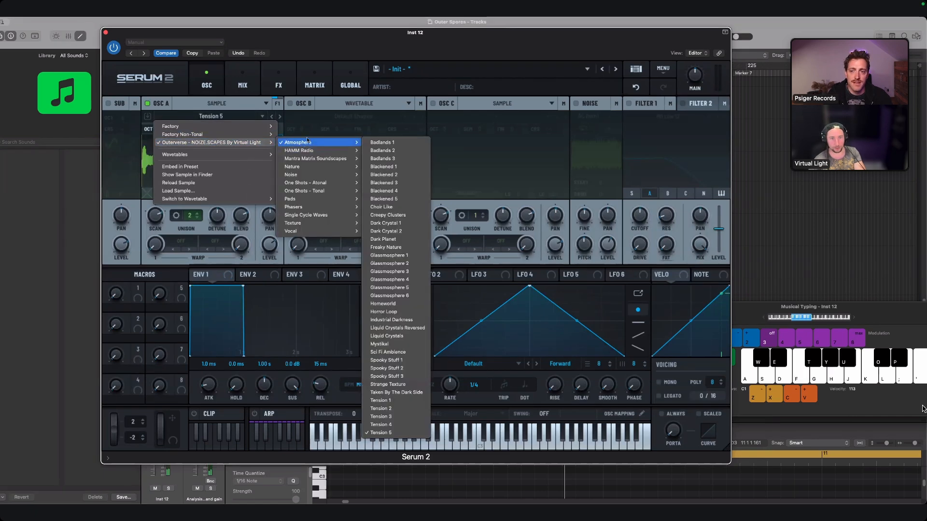
left_click(392, 142)
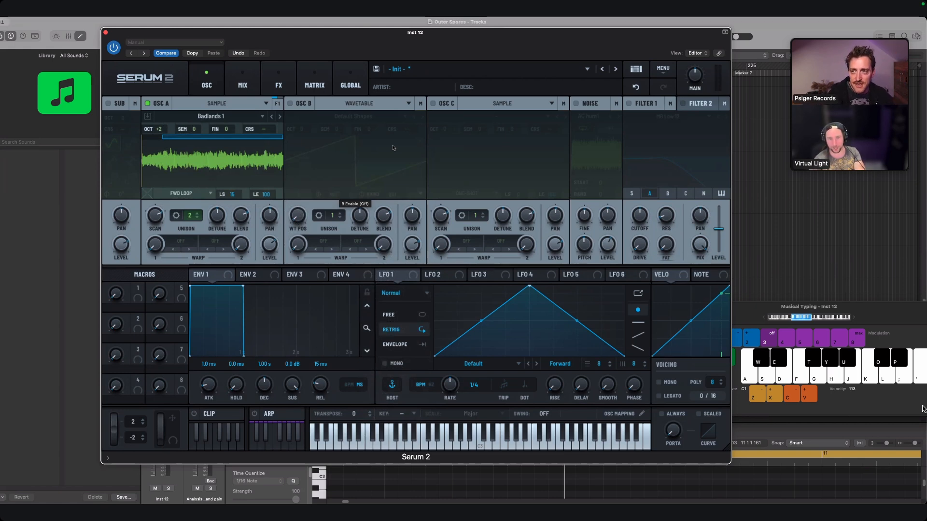
key("f")
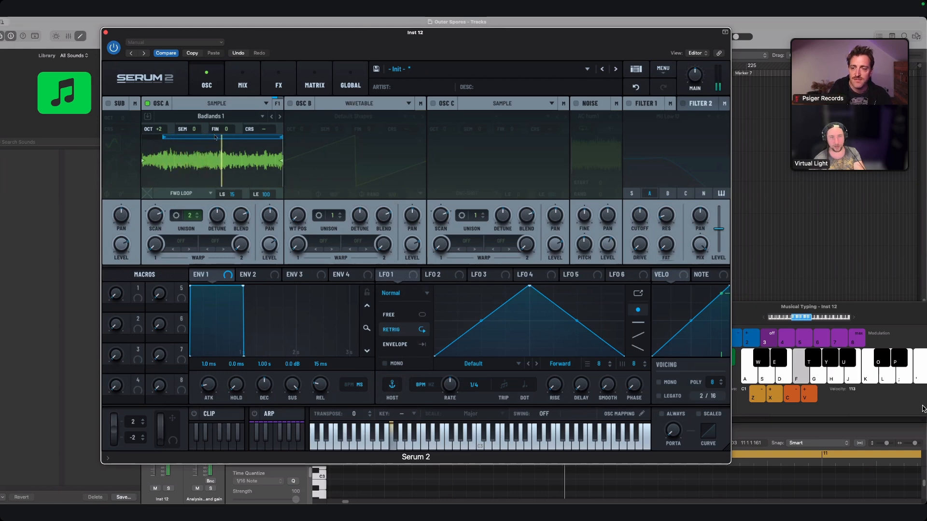
- Enable oscillator B in Sample mode and load Industrial Darkness from the Outerverse Atmosphere folder
left_click(289, 103)
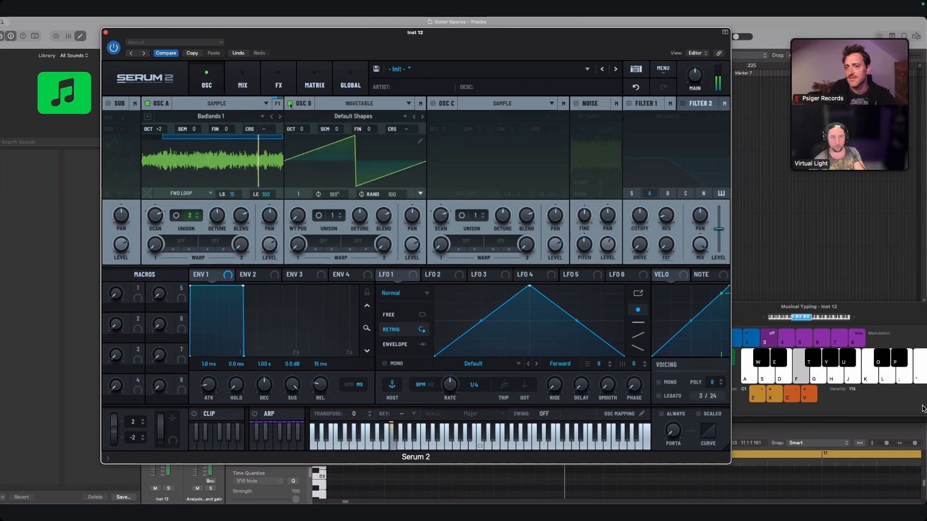
left_click(355, 104)
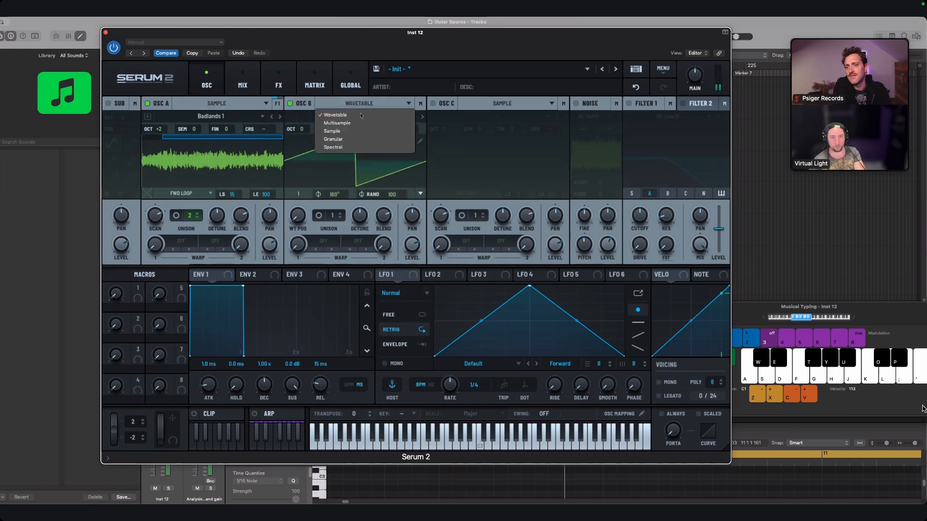
left_click(339, 132)
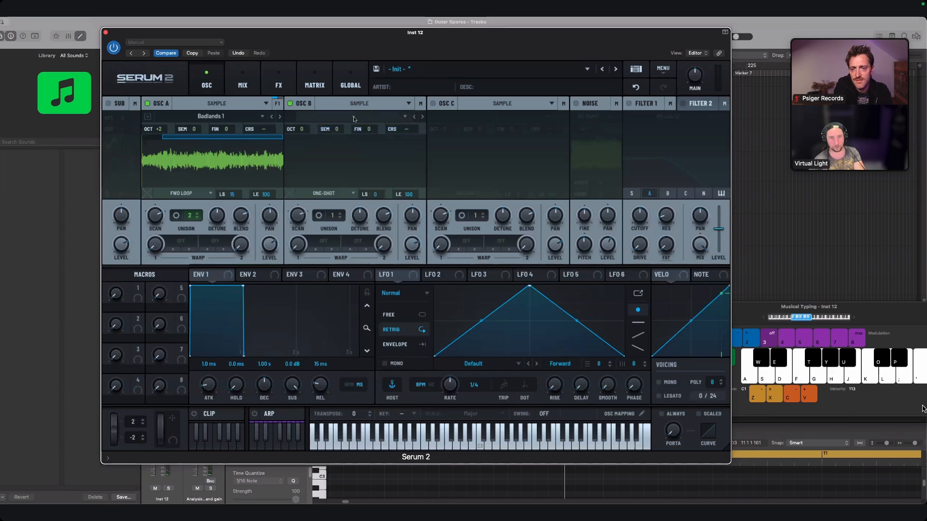
left_click(354, 119)
mouse_move(401, 143)
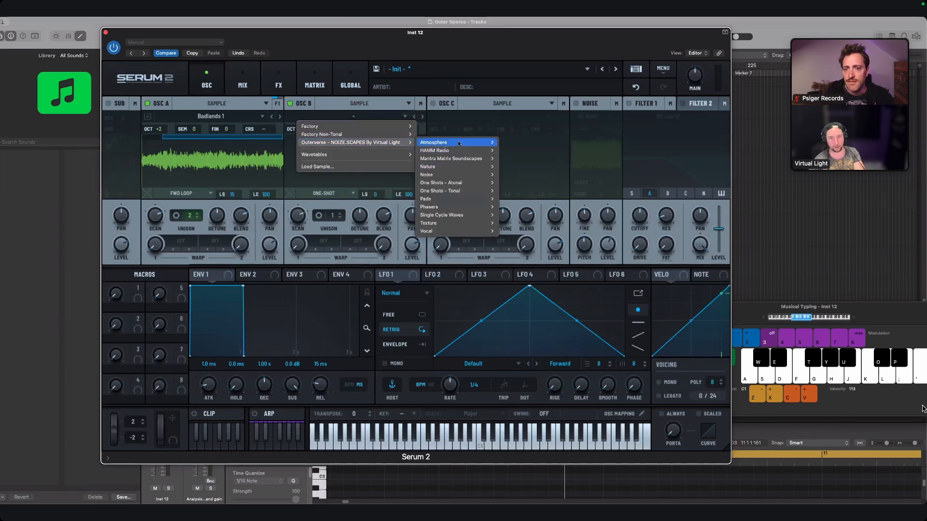
mouse_move(459, 143)
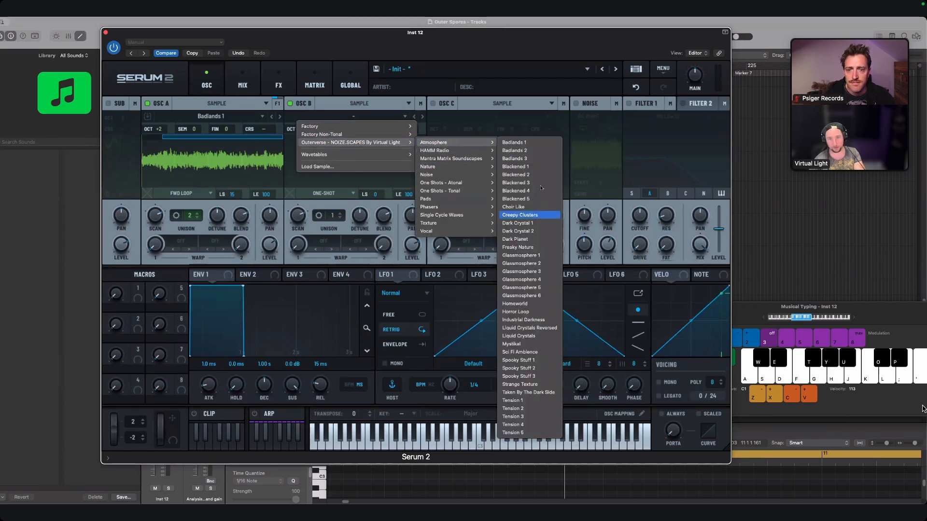
left_click(523, 320)
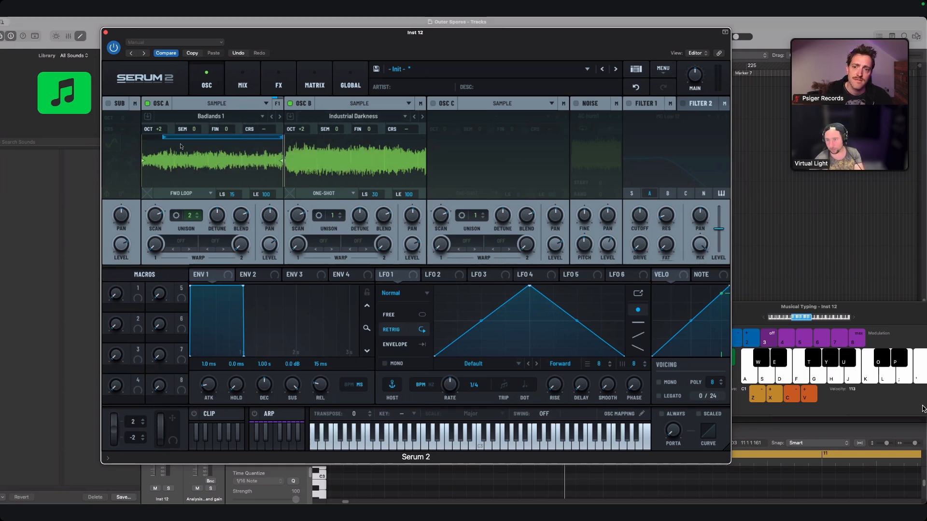
- Enable oscillator C, load Tension 2 from the Outerverse Atmosphere folder into it and set its octave to +2
key("f")
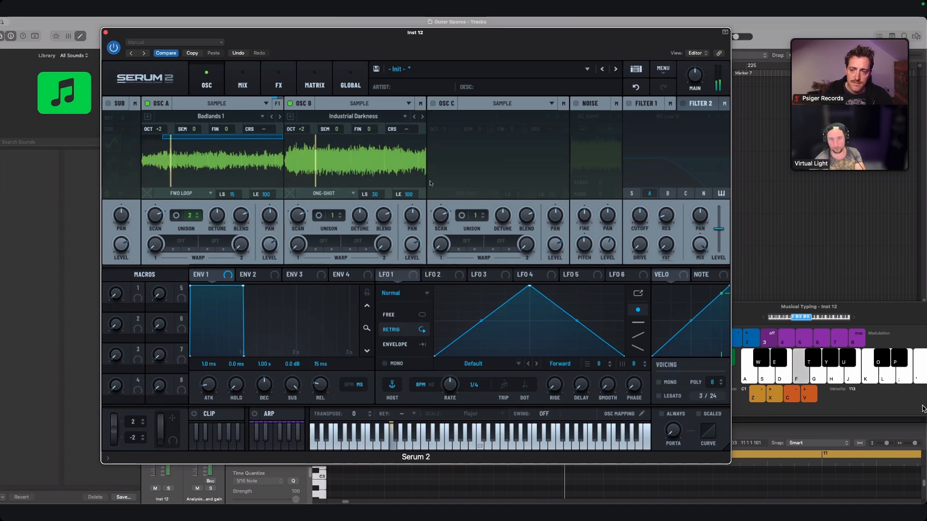
left_click(433, 103)
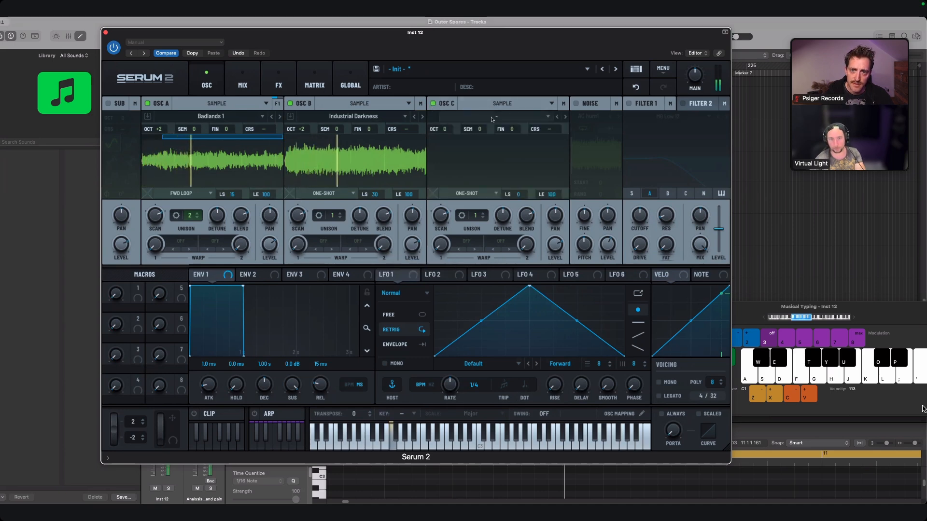
left_click(496, 117)
mouse_move(489, 143)
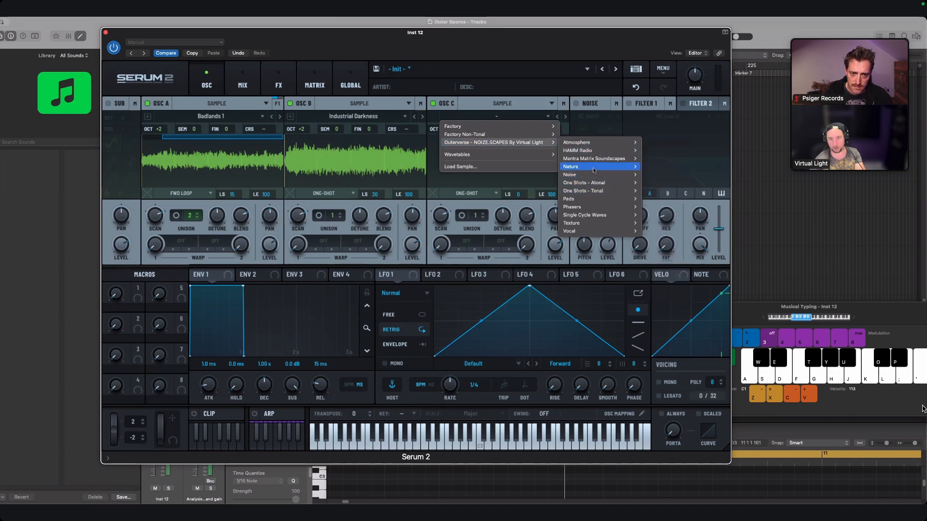
mouse_move(594, 161)
mouse_move(598, 142)
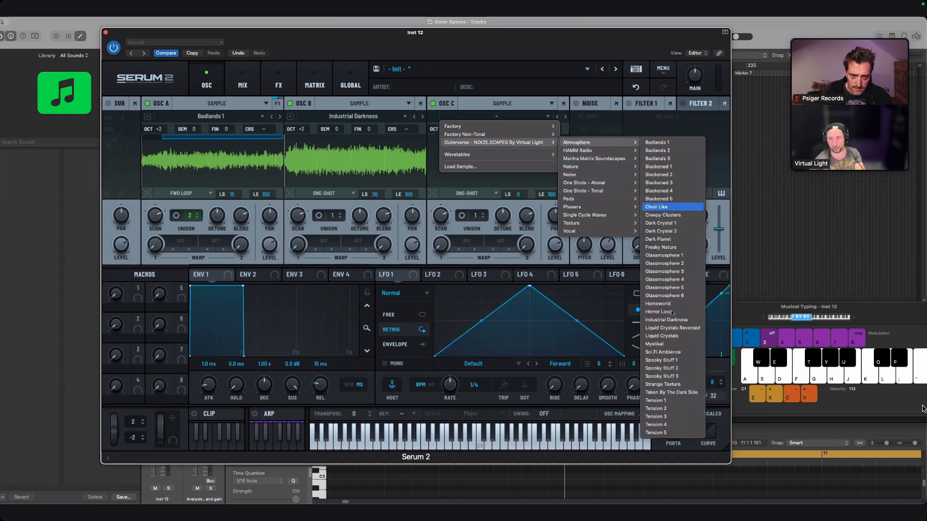
left_click(665, 407)
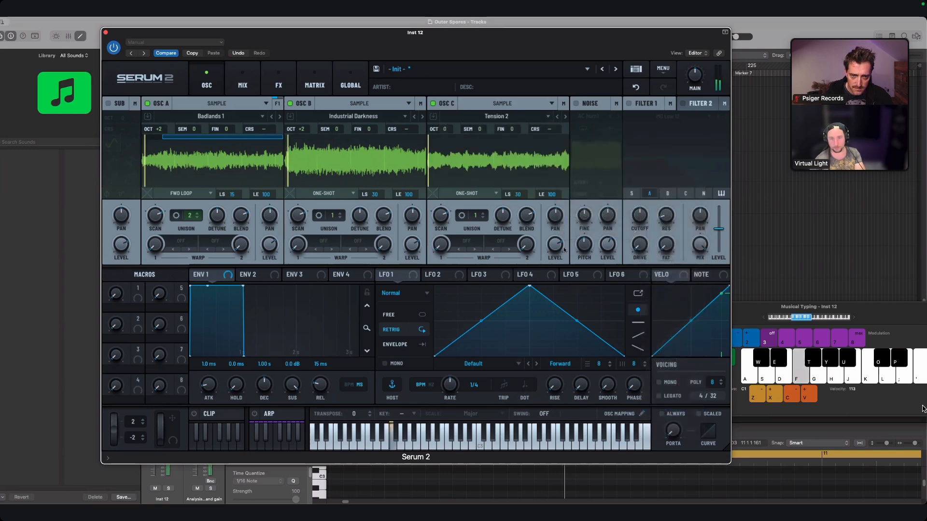
left_click_drag(445, 129, 445, 119)
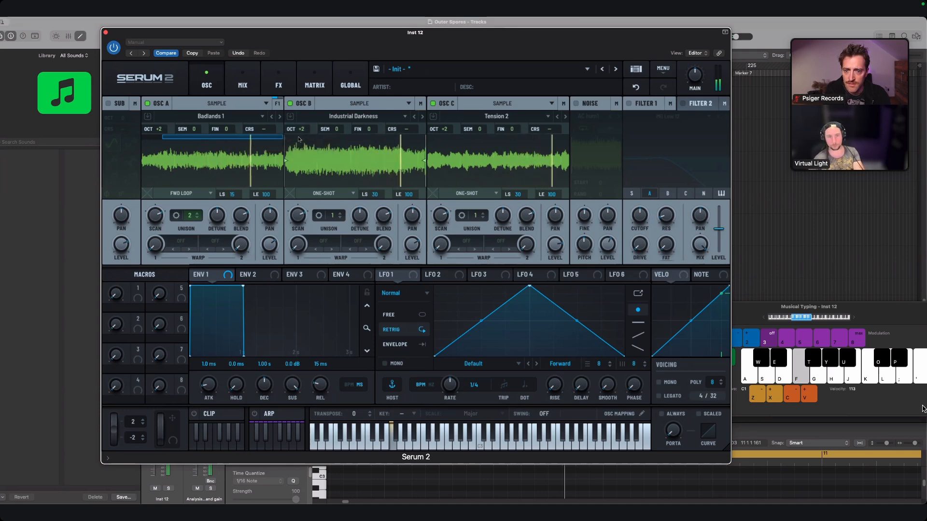
- Set oscillators B and C to Fwd Loop playback and audition the three layered samples with several notes
left_click(332, 193)
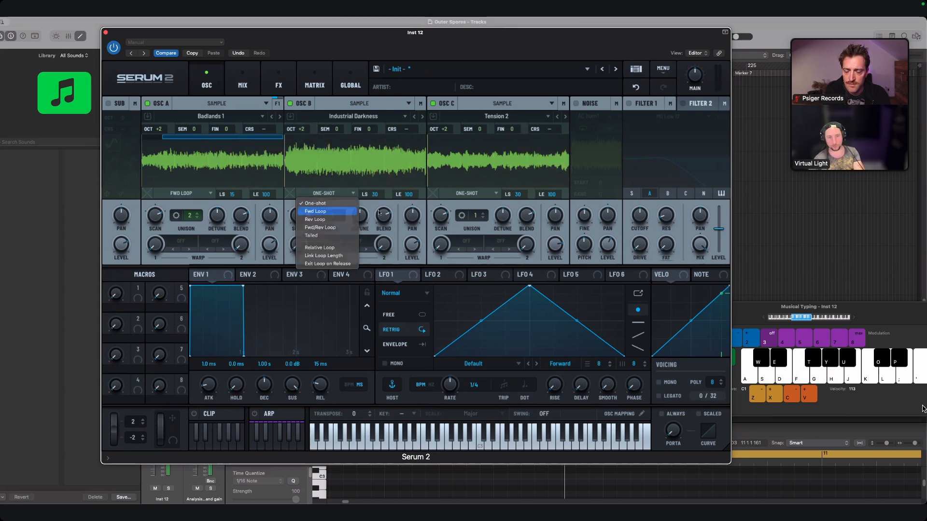
left_click(315, 211)
left_click(467, 194)
left_click(458, 211)
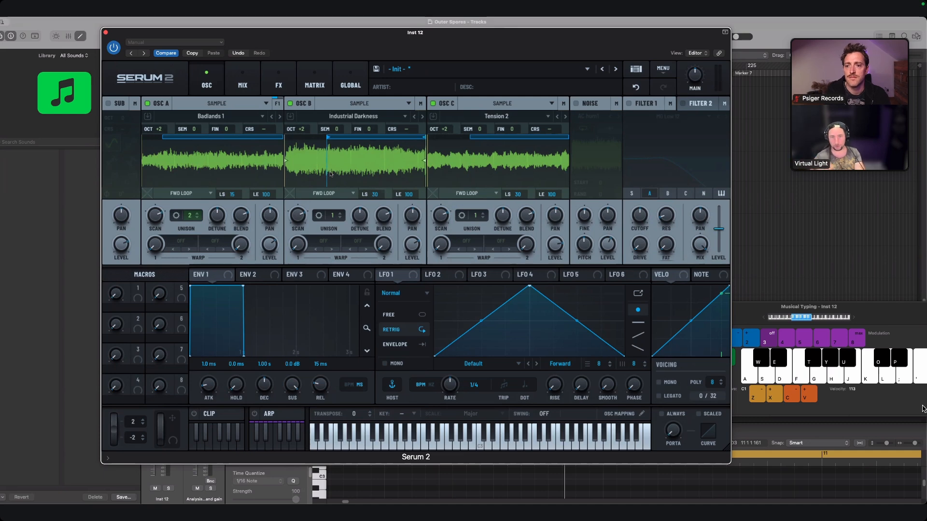
key("f")
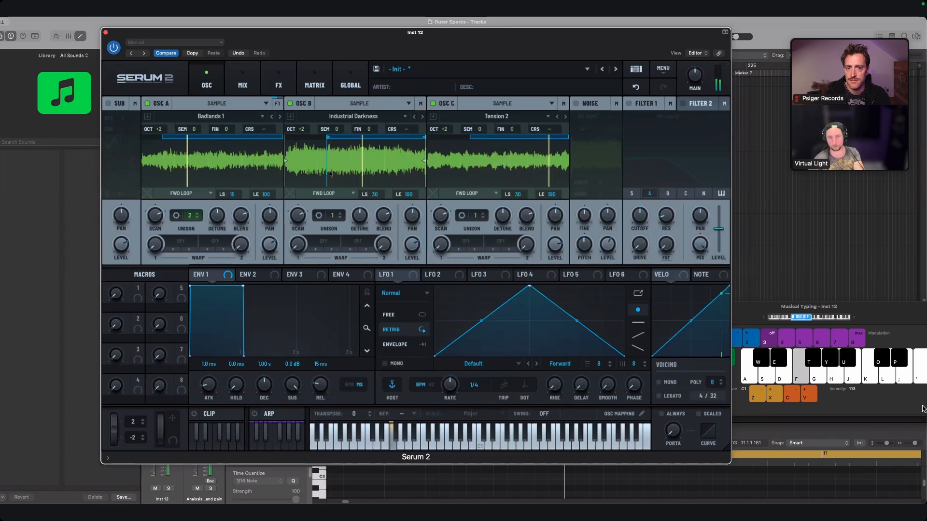
key("d")
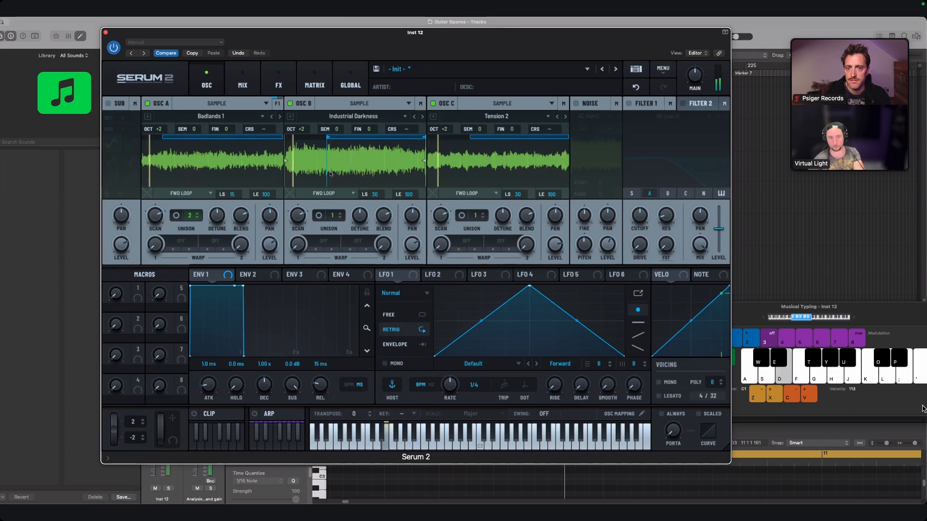
key("j")
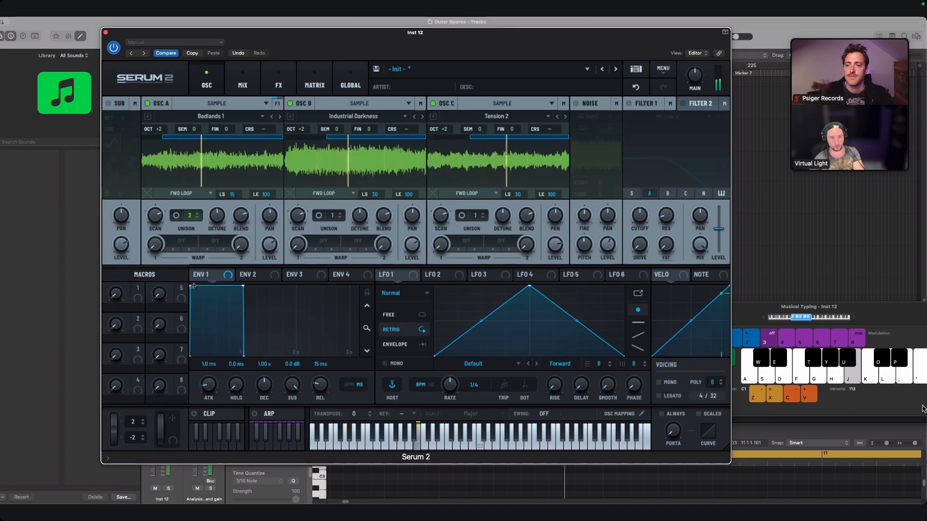
- Lengthen envelope 1's attack to 1.29 s and its release to 995 ms, auditioning the fades with notes
left_click_drag(193, 286, 202, 272)
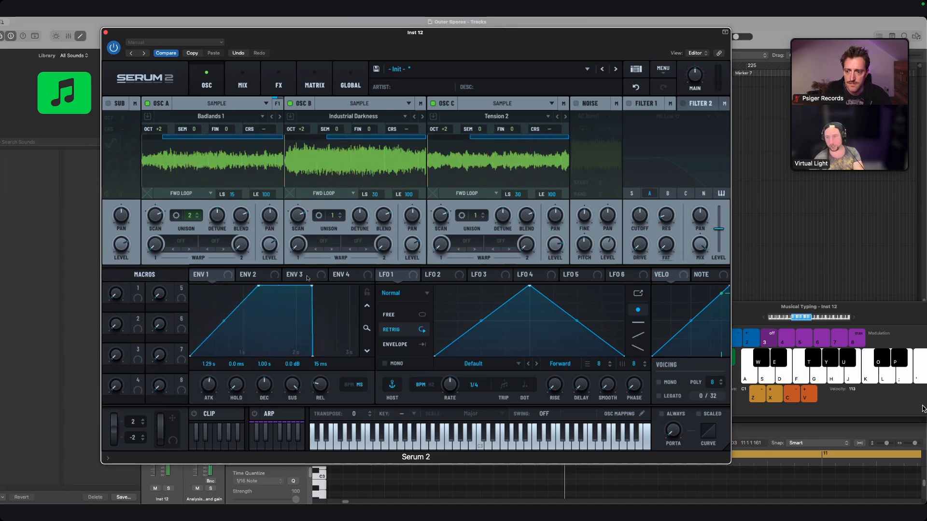
key("j")
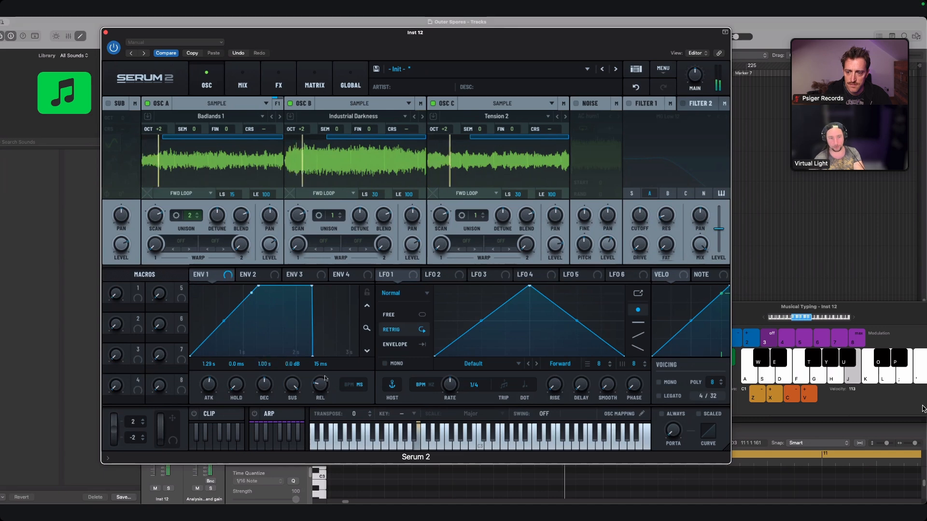
mouse_move(313, 357)
left_mouse_down()
mouse_move(328, 359)
mouse_move(321, 368)
left_mouse_up()
key("h")
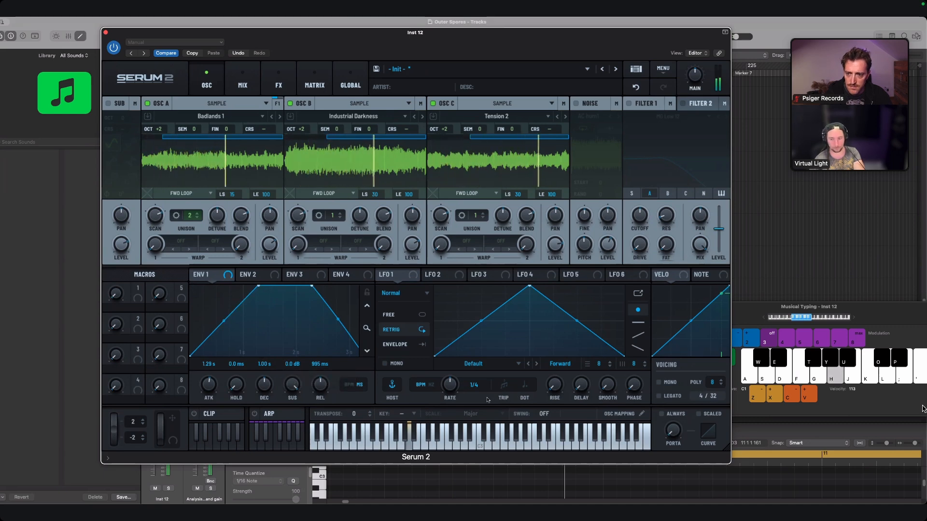
key("g")
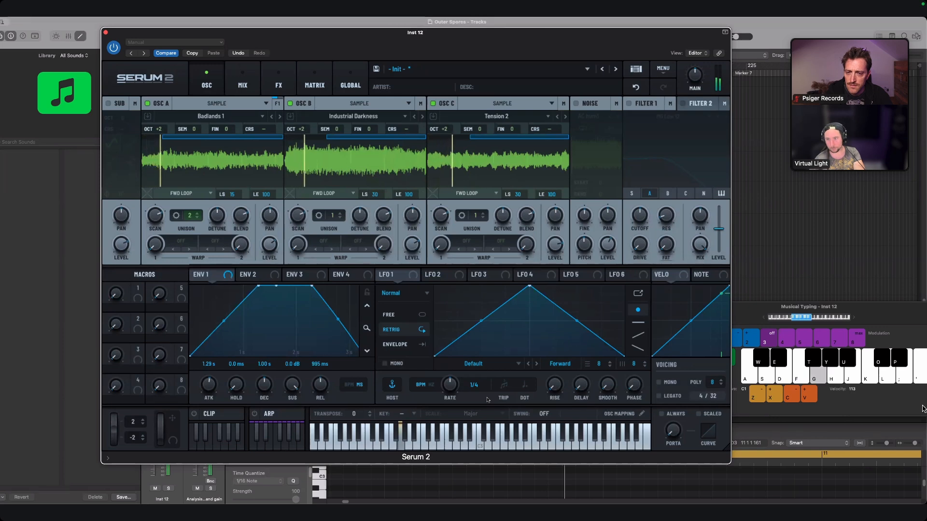
key("f")
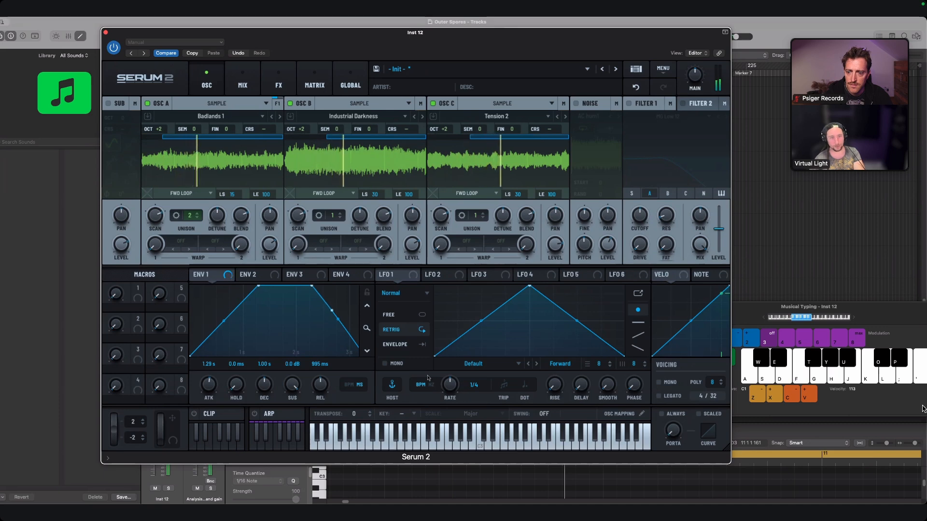
- Replace oscillator A's sample with SphereLab 1 from the Outerverse Pads folder
left_click(223, 119)
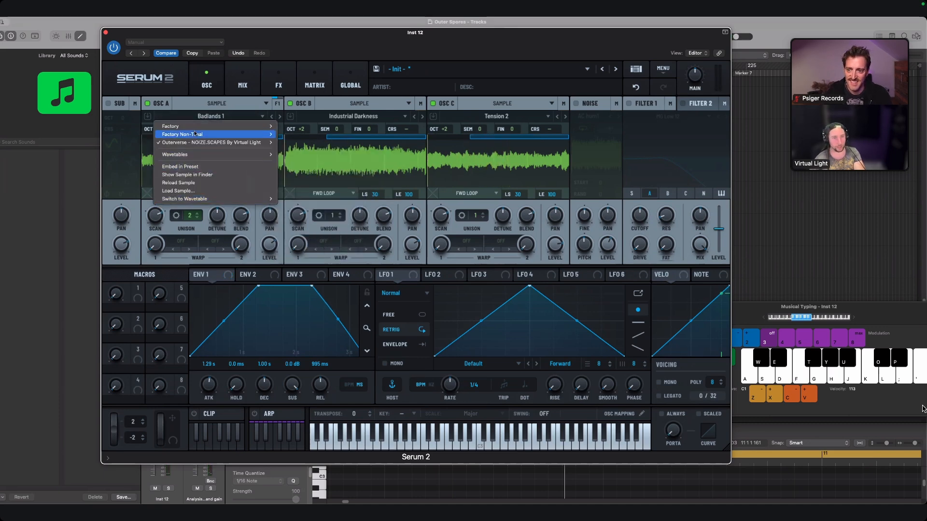
mouse_move(217, 142)
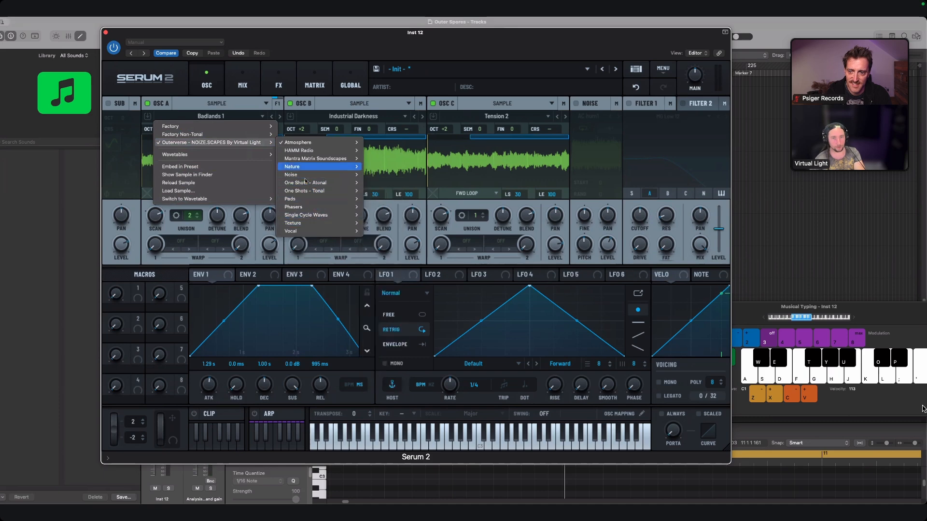
mouse_move(308, 199)
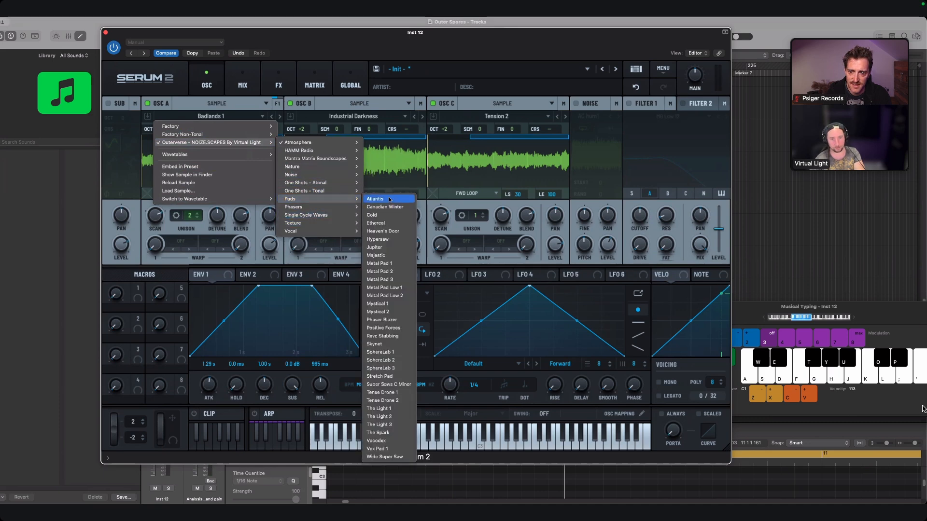
left_click(379, 352)
- Replace oscillator B's sample with Low Choir from the Outerverse Vocal folder
left_click(350, 116)
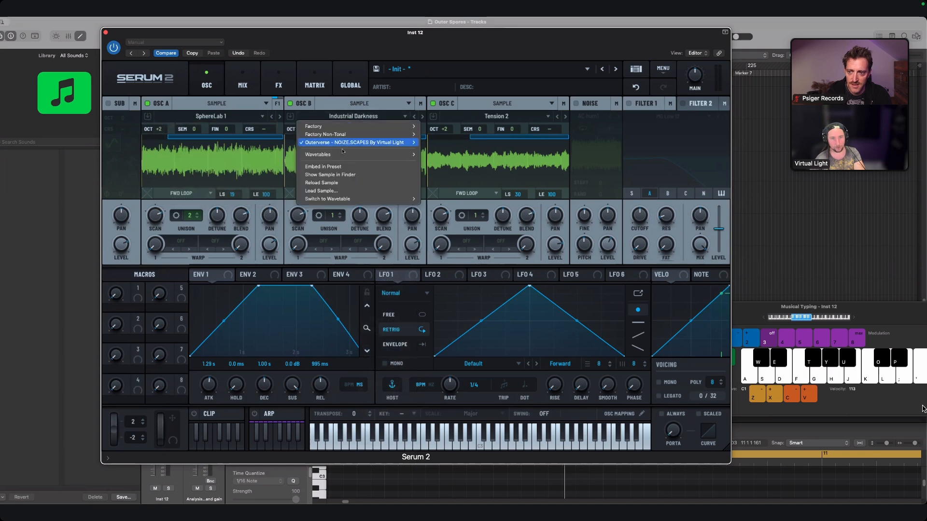
mouse_move(343, 145)
mouse_move(445, 142)
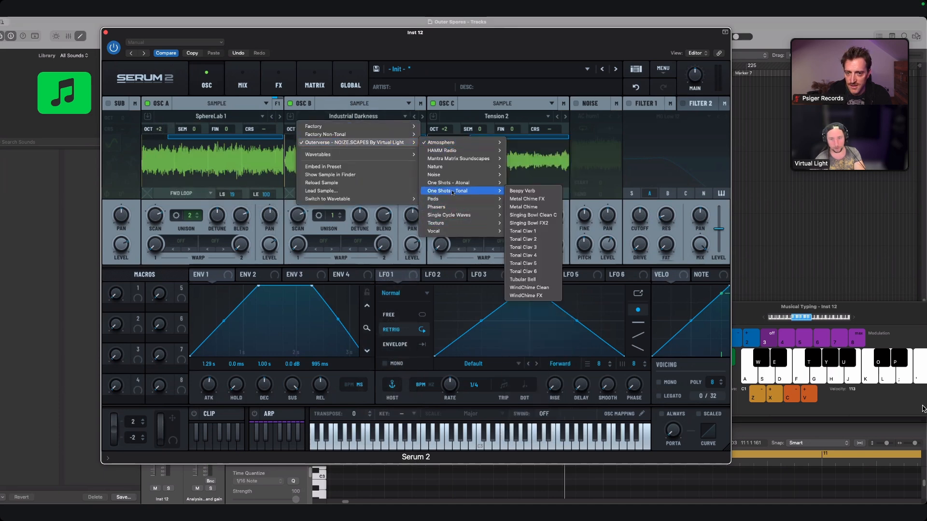
mouse_move(449, 201)
mouse_move(444, 232)
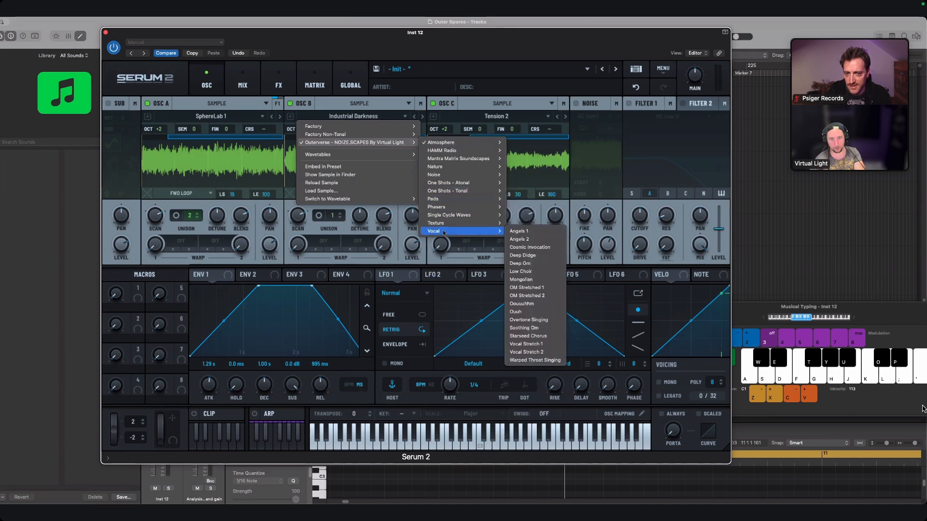
left_click(541, 272)
- Replace oscillator C's sample with The Light 1 from the Outerverse Pads folder and audition the layers with a held note
left_click(496, 117)
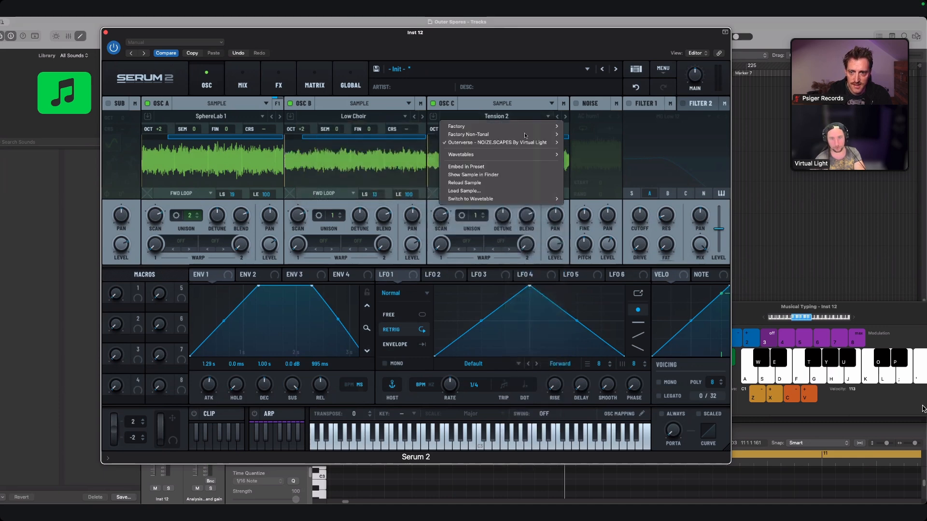
mouse_move(536, 142)
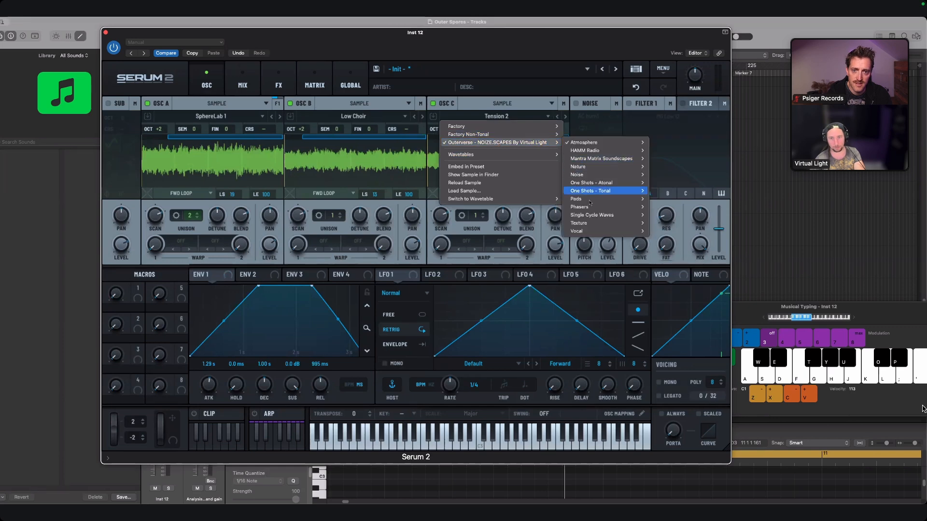
mouse_move(586, 231)
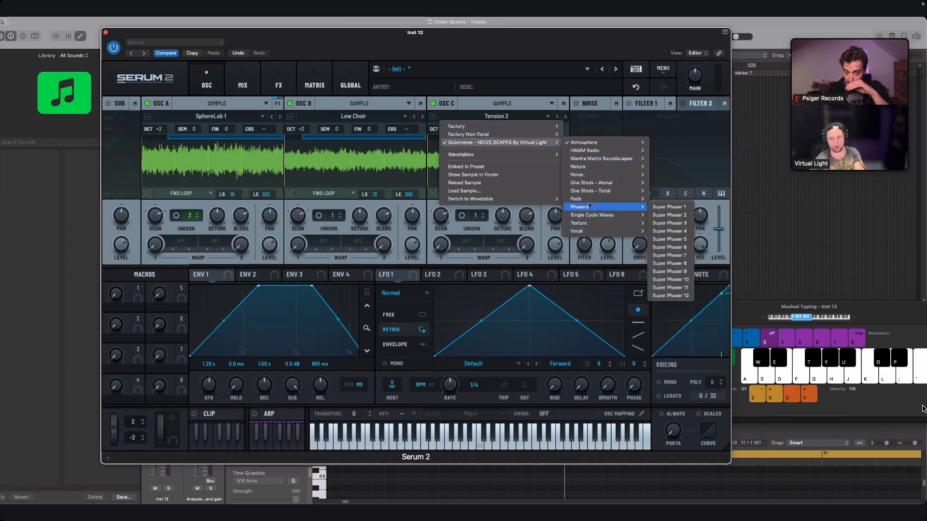
mouse_move(584, 171)
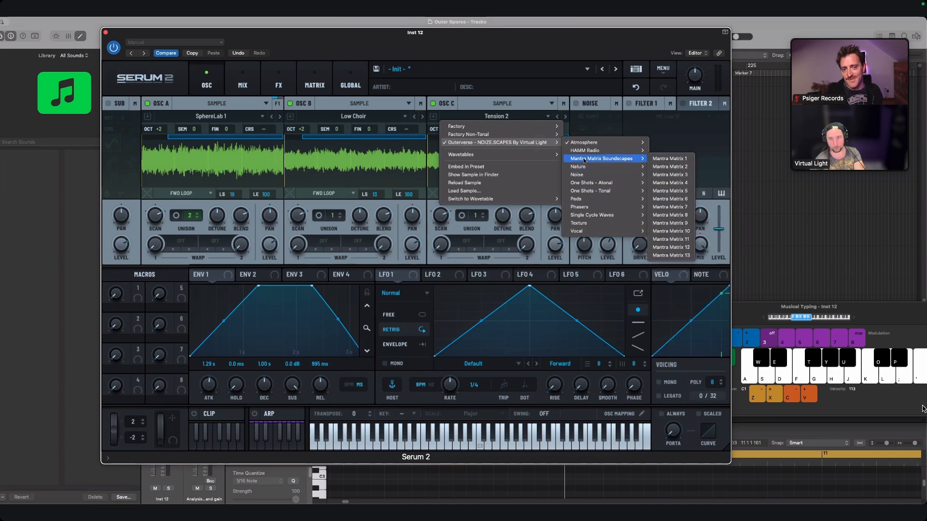
mouse_move(575, 209)
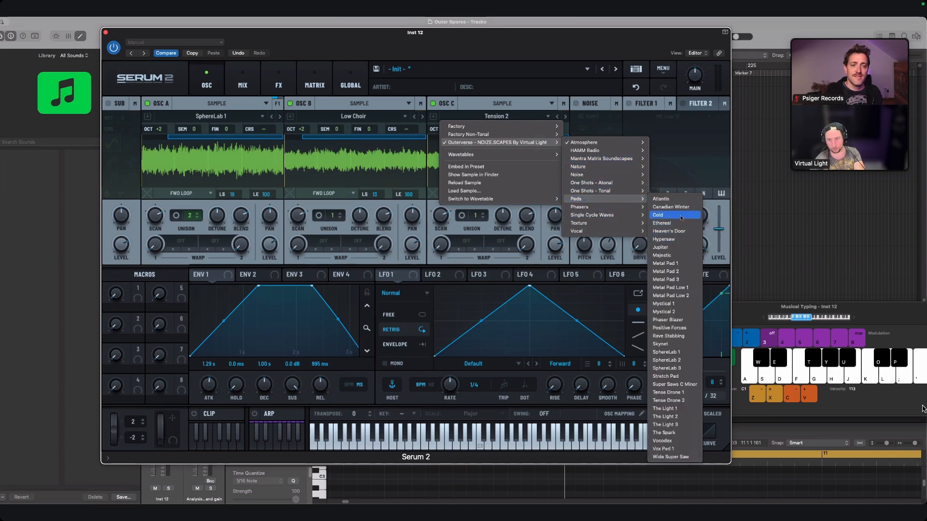
left_click(664, 409)
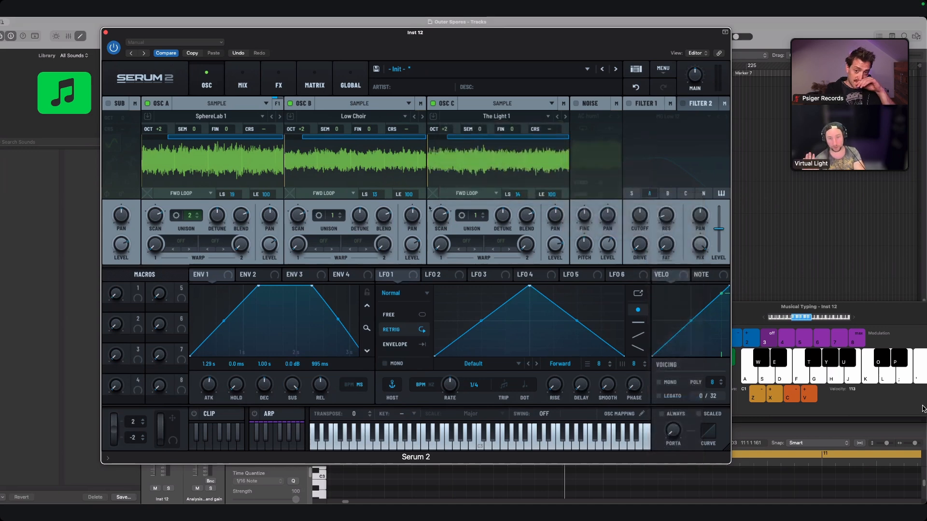
key("f")
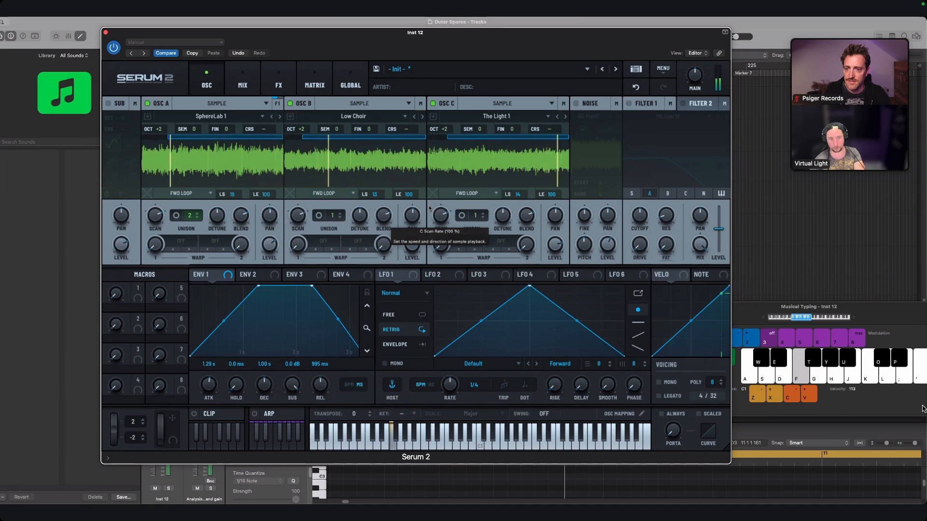
- Enable Filter 1 with MG Low 12 on oscillators A, B and C, and sweep its cutoff up to almost fully open
left_click(629, 104)
mouse_move(643, 211)
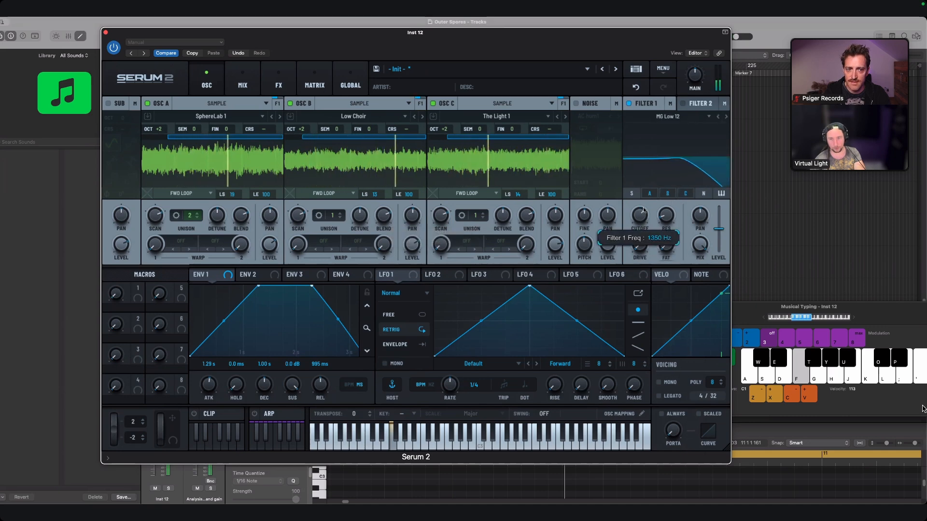
left_click_drag(644, 210, 650, 195)
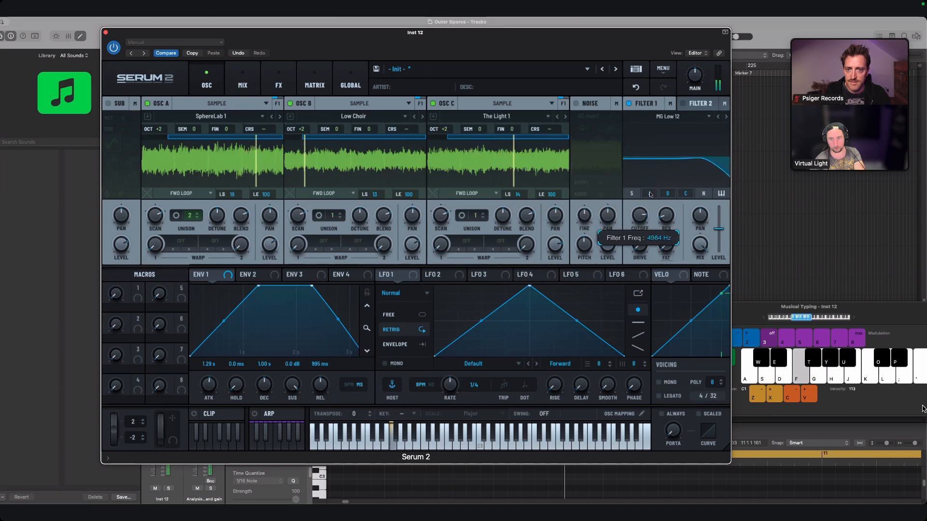
left_click_drag(650, 195, 644, 217)
left_click_drag(646, 213, 655, 160)
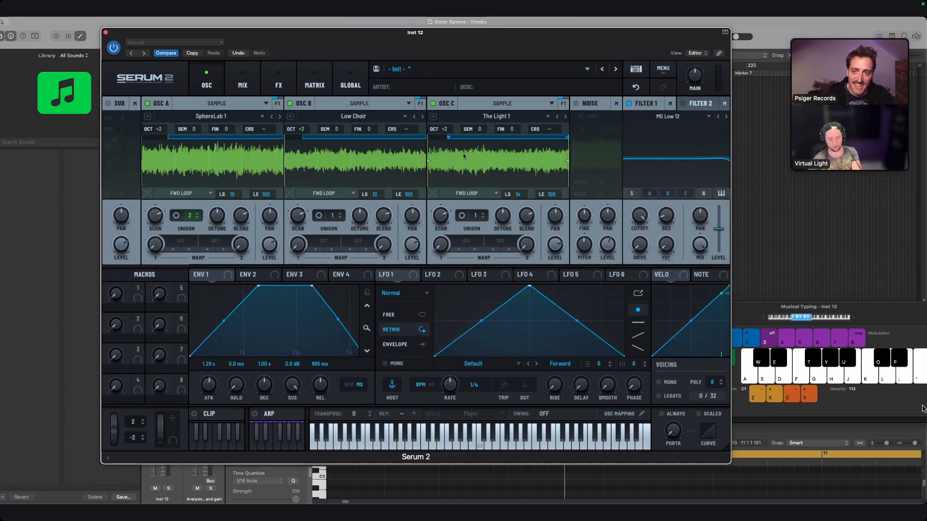
- Advance oscillator C's sample to The Light 3 and oscillator B's to Mongolian, auditioning the changes with test notes
key("f")
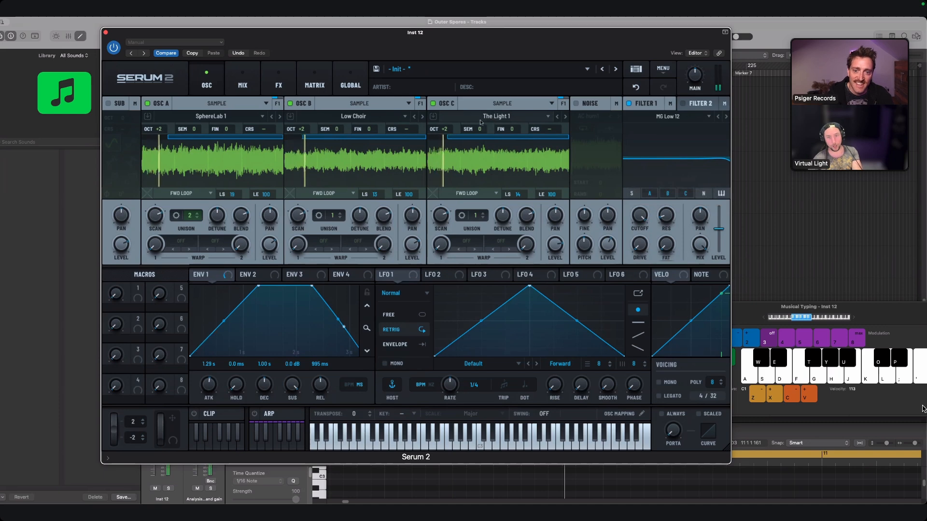
left_click(566, 118)
key("f")
left_click(566, 117)
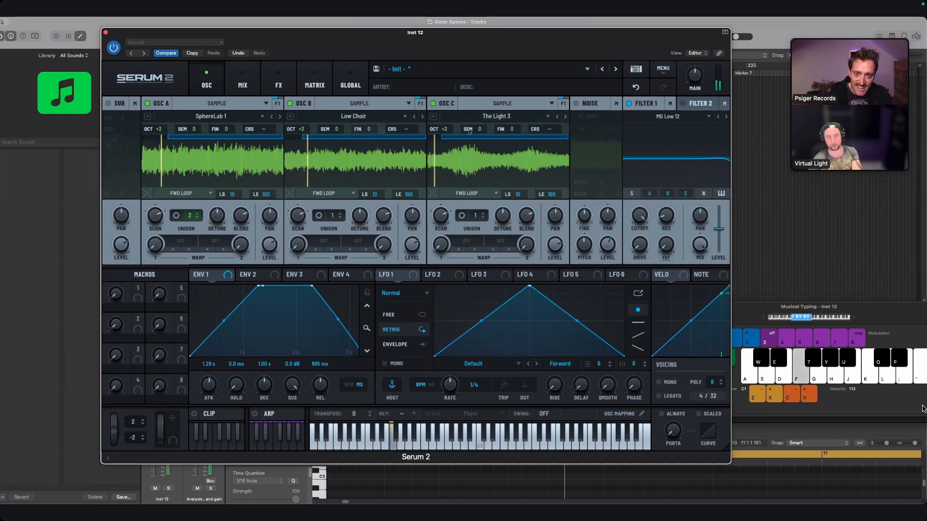
left_click(422, 117)
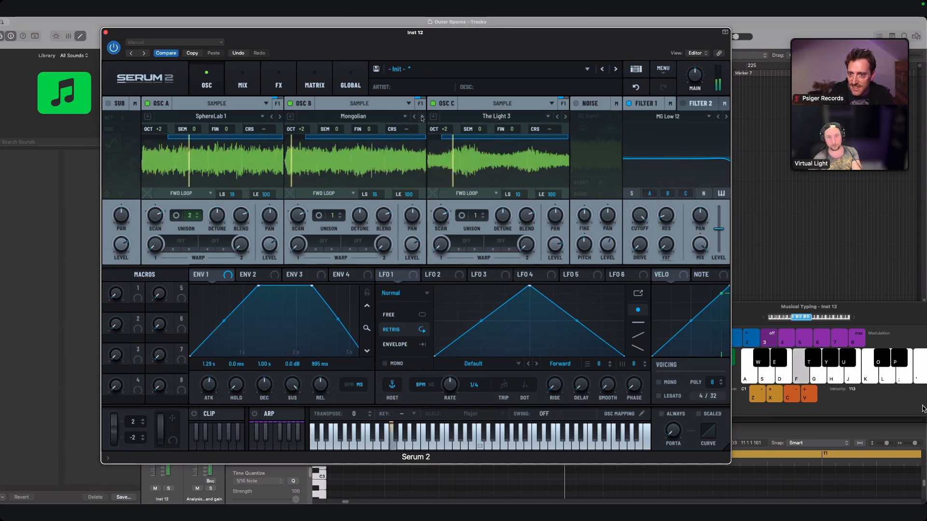
- Advance oscillator B's sample to OM Stretched 2 and lower its octave to +1
left_click(422, 117)
left_click(422, 117)
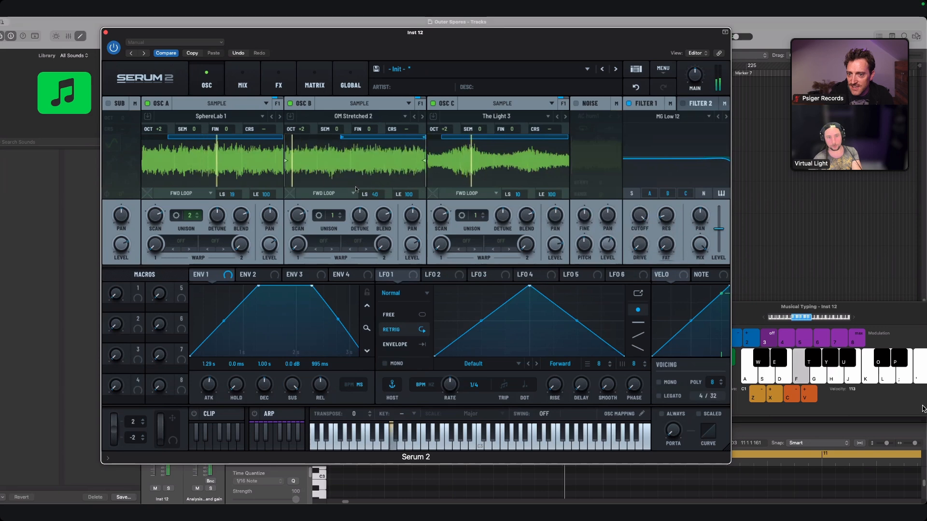
left_click_drag(302, 129, 302, 133)
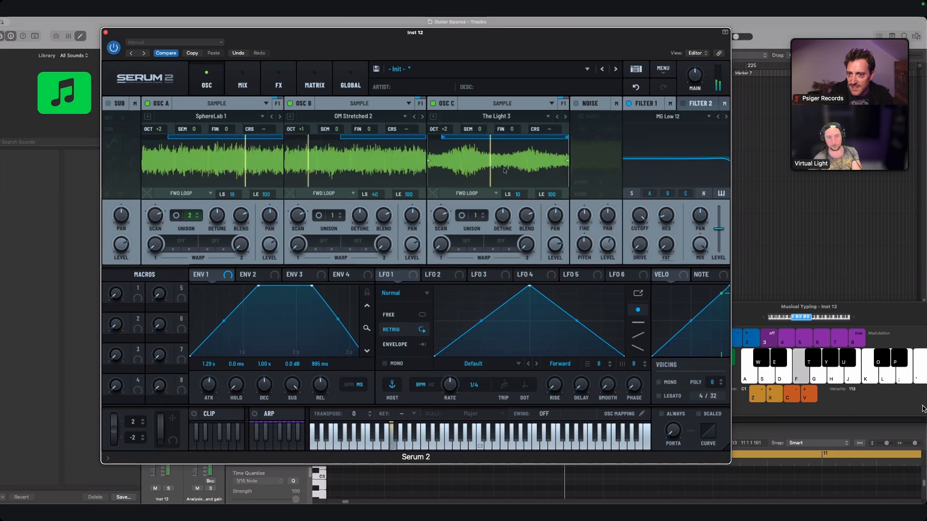
- Step oscillator A's sample through SphereLab 2 and SphereLab 3 to Stretch Pad, and advance oscillator B's to Oouuuhhm
left_click(280, 117)
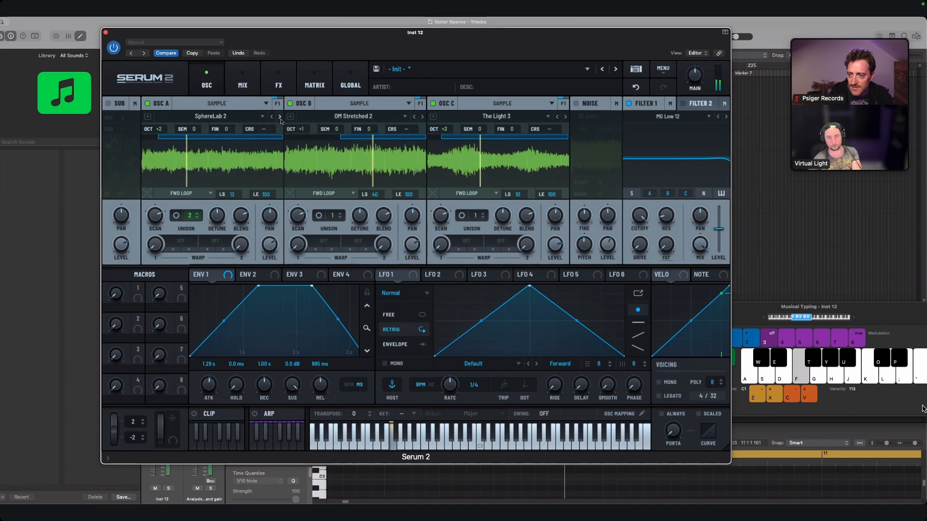
left_click(280, 117)
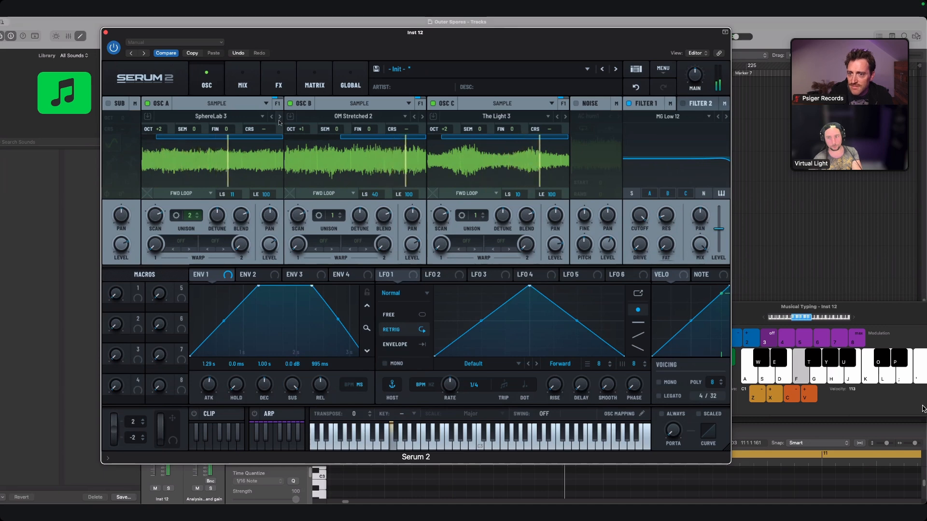
mouse_move(690, 73)
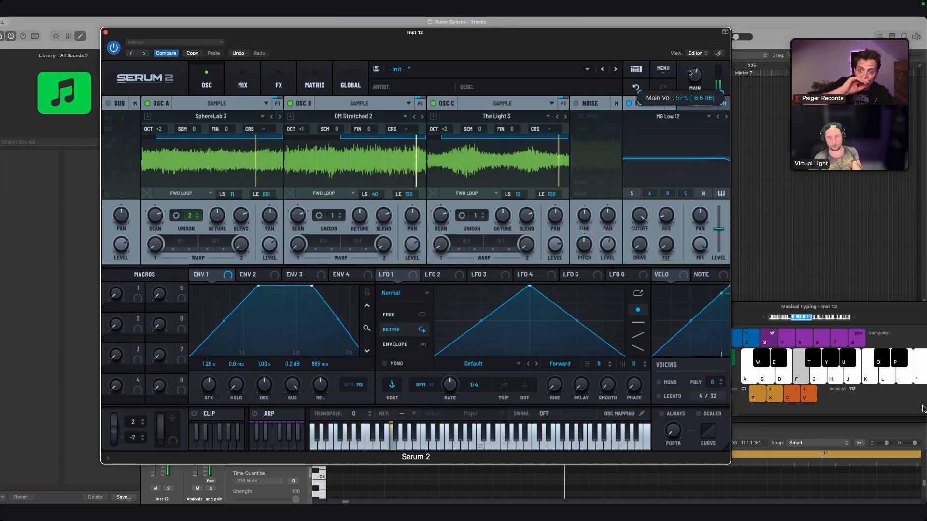
left_click(280, 117)
left_click(423, 117)
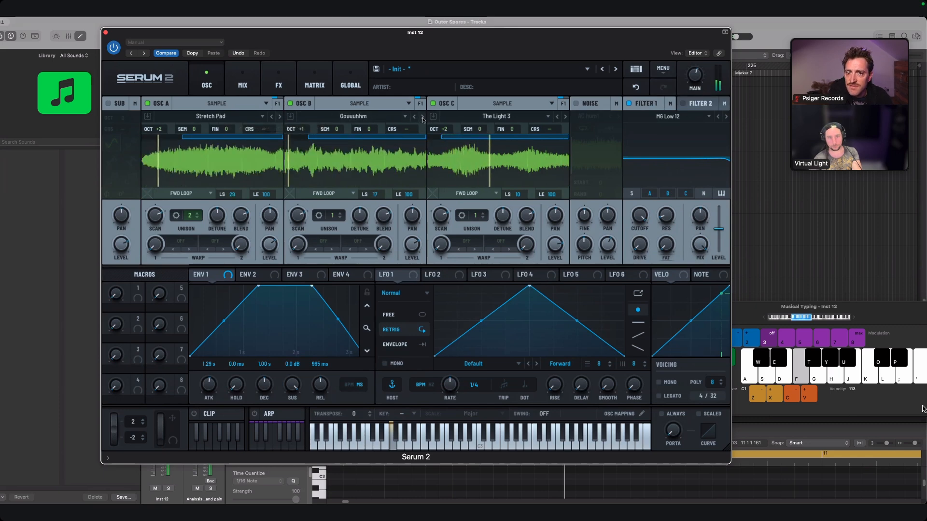
- Step oscillator C's sample through The Spark and Vocodex to Vox Pad 1 while the note is held
left_click(566, 119)
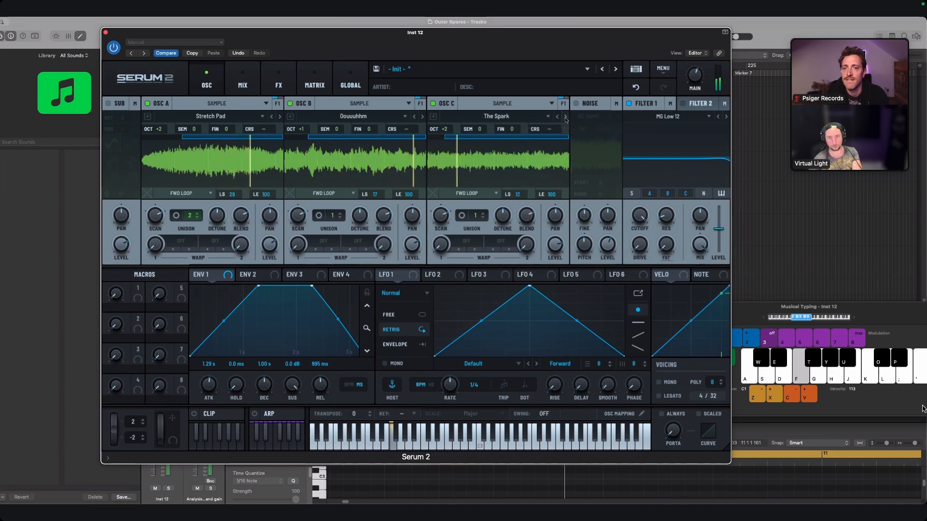
left_click(567, 119)
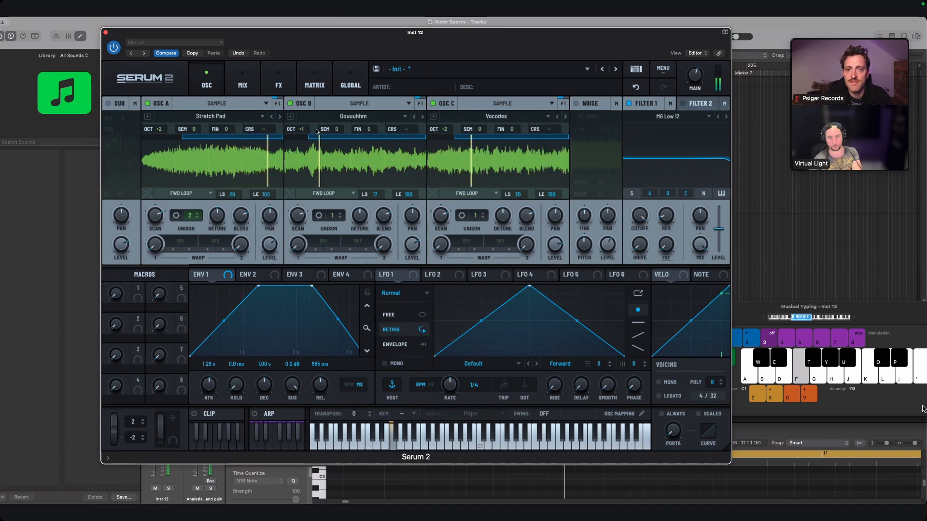
left_click(566, 118)
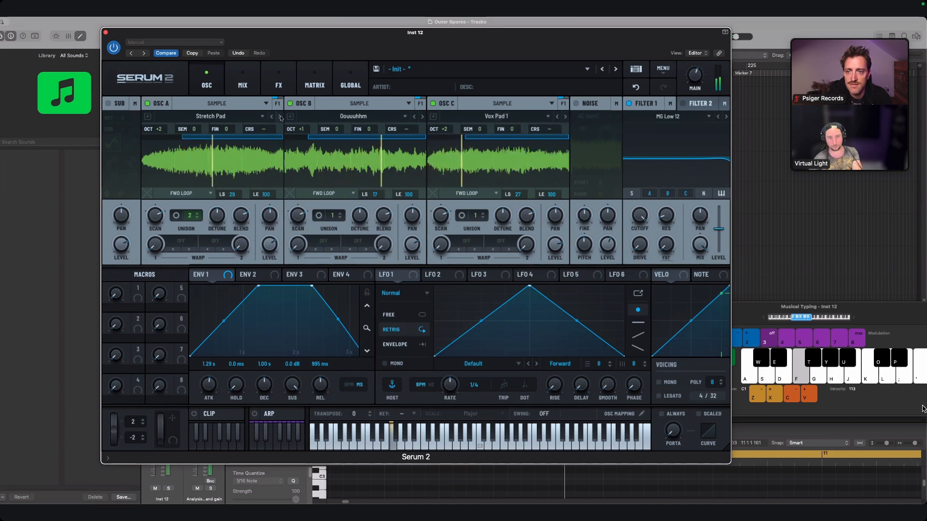
- Advance oscillator B's sample past Ouuh to Overtone Singing and oscillator A's to Super Saws C Minor
left_click(422, 117)
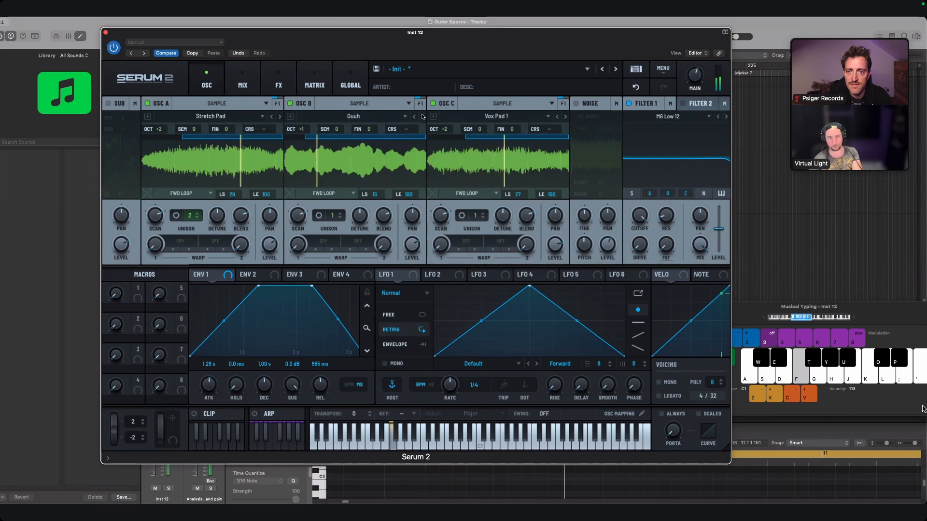
left_click(422, 117)
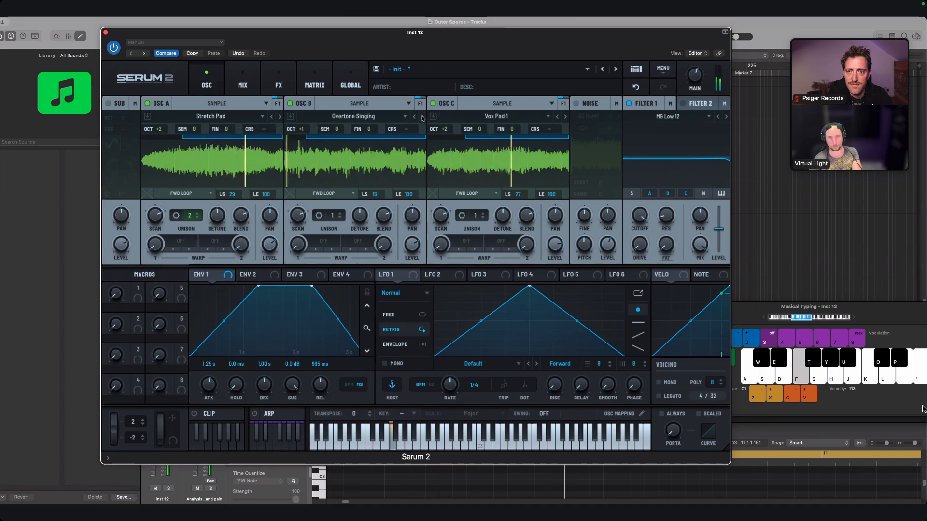
left_click(280, 117)
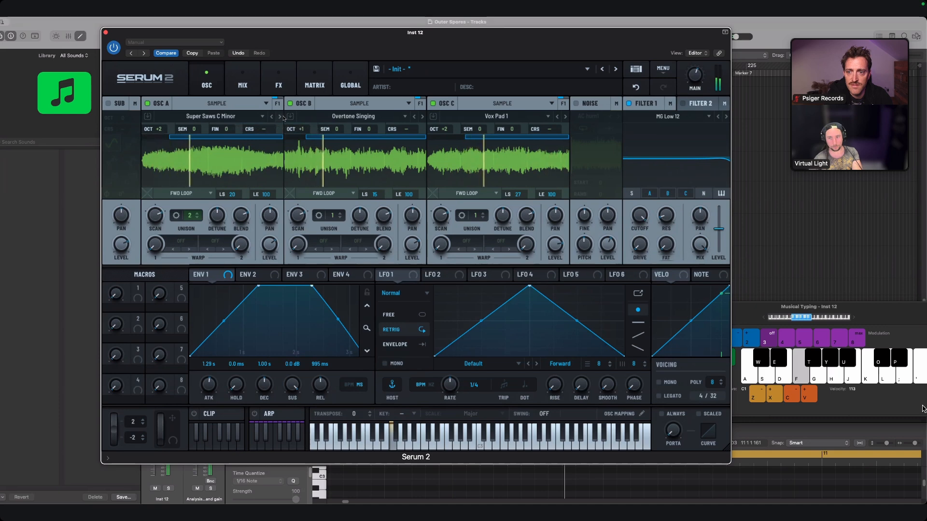
- Sweep Filter 1's cutoff and raise its resonance slightly to form a small peak near the top of the spectrum
left_click_drag(638, 219, 623, 257)
left_click_drag(666, 219, 639, 167)
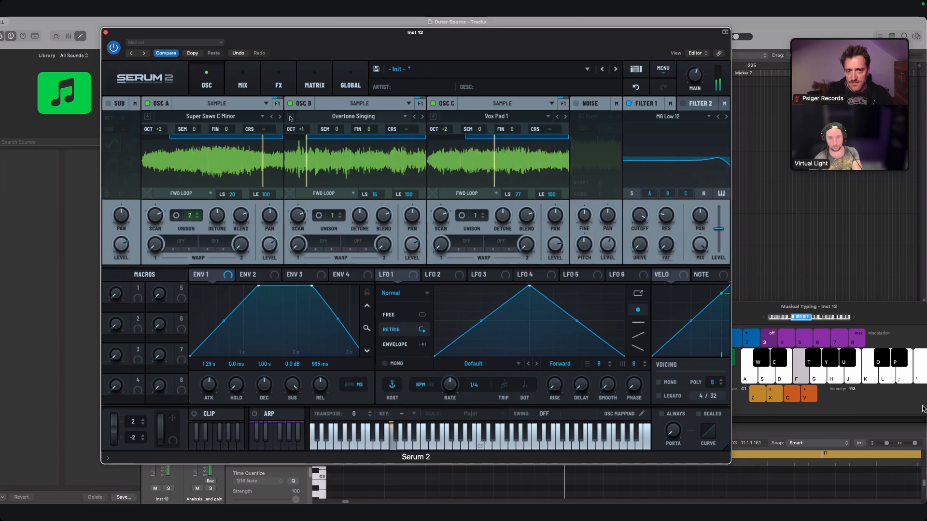
- Advance the samples of oscillators A, B and C to Tense Drone 1, Soothing Om and Wide Super Saw
left_click(280, 116)
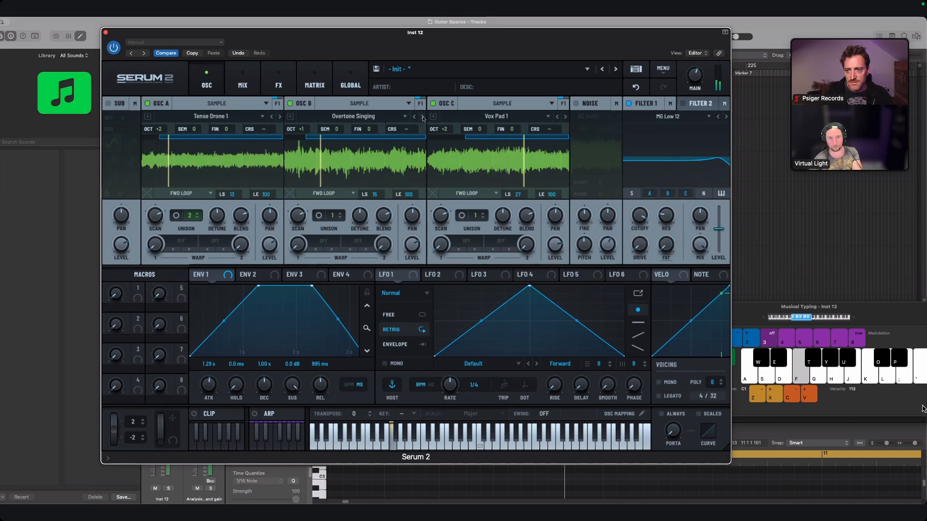
left_click(423, 117)
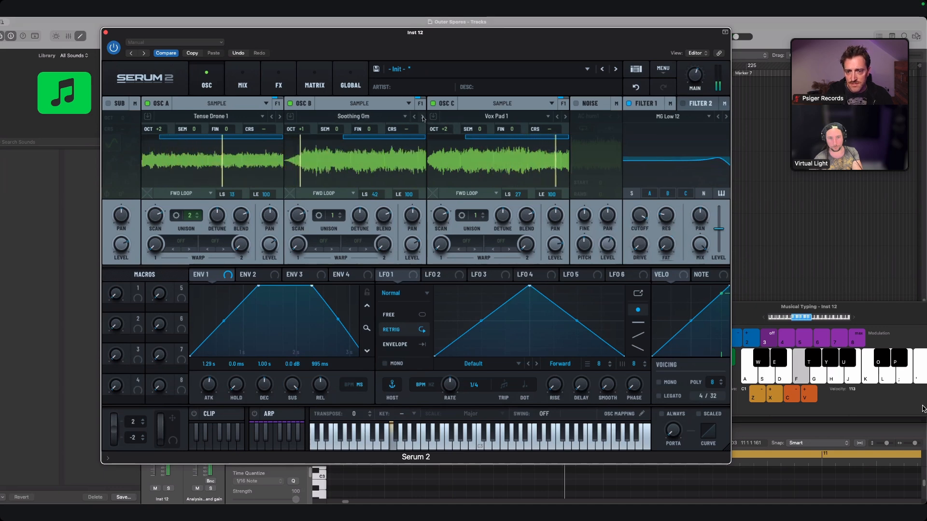
left_click(565, 116)
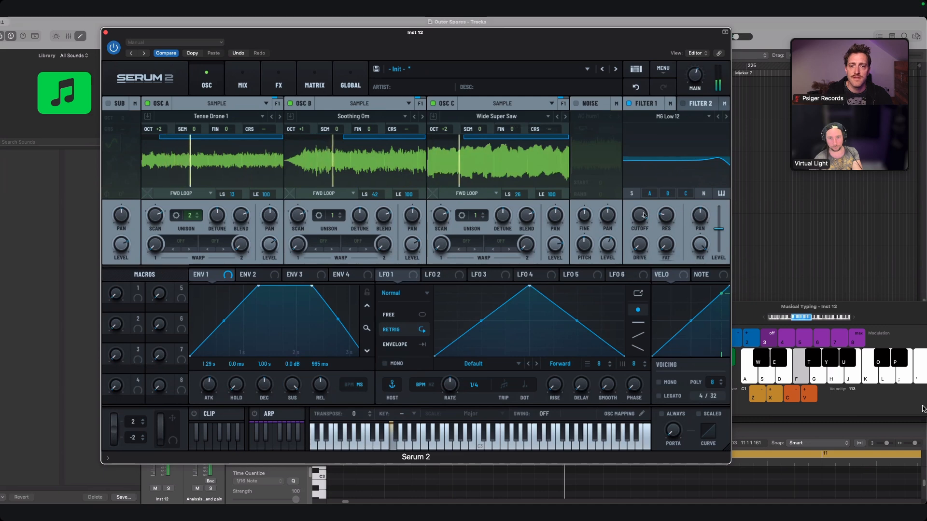
- Step oscillator C's sample through Super Phaser 1 to Super Phaser 3, and adjust Filter 1's cutoff downward
mouse_move(638, 226)
left_mouse_down()
mouse_move(637, 242)
mouse_move(634, 209)
left_mouse_up()
left_click(566, 118)
left_click(566, 118)
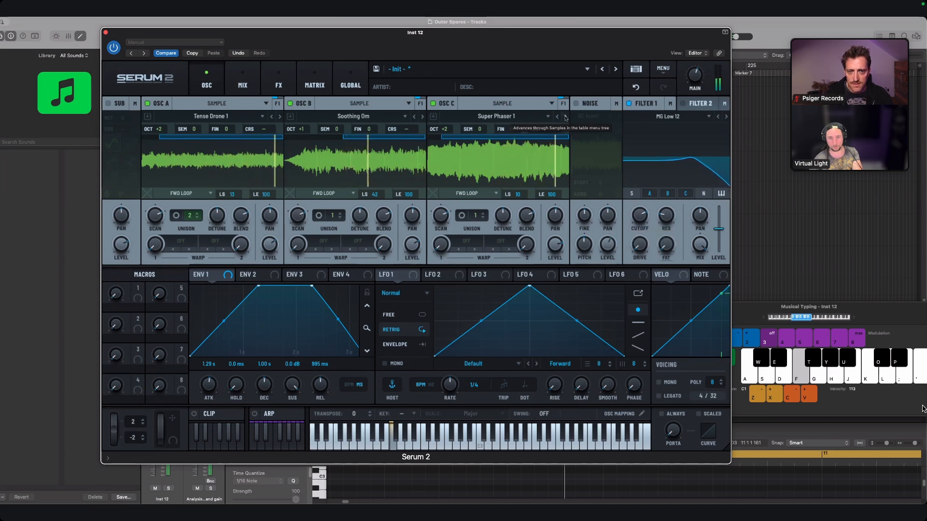
left_click(566, 118)
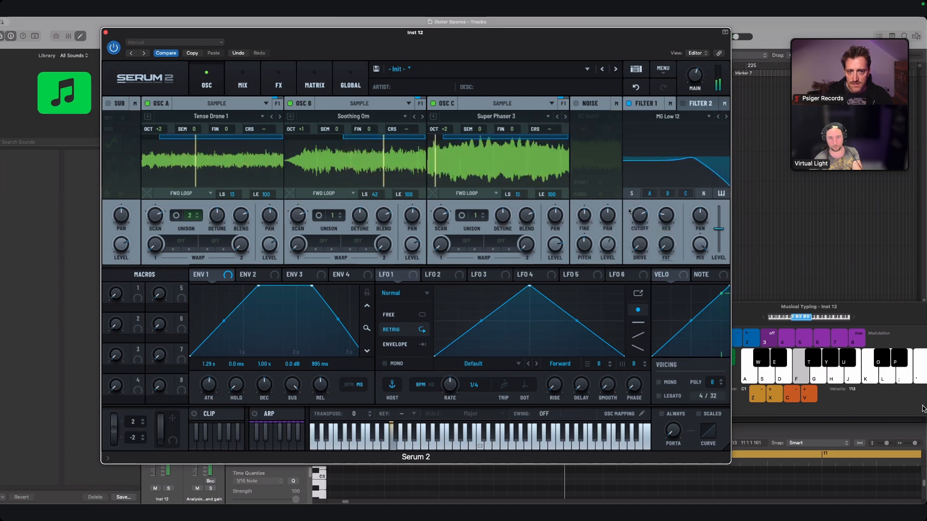
left_click_drag(634, 230, 633, 238)
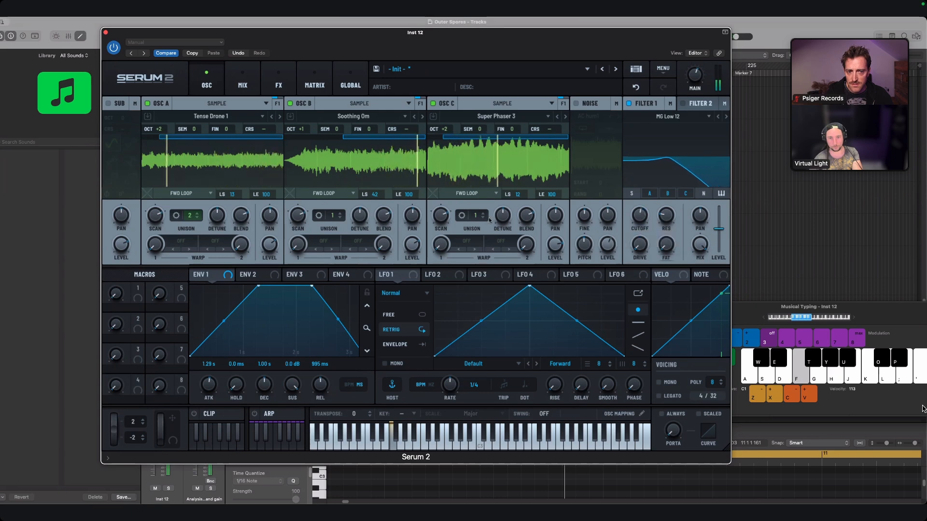
- Set oscillator C's unison to 2 and advance its sample to Super Phaser 4
left_click_drag(475, 215, 483, 192)
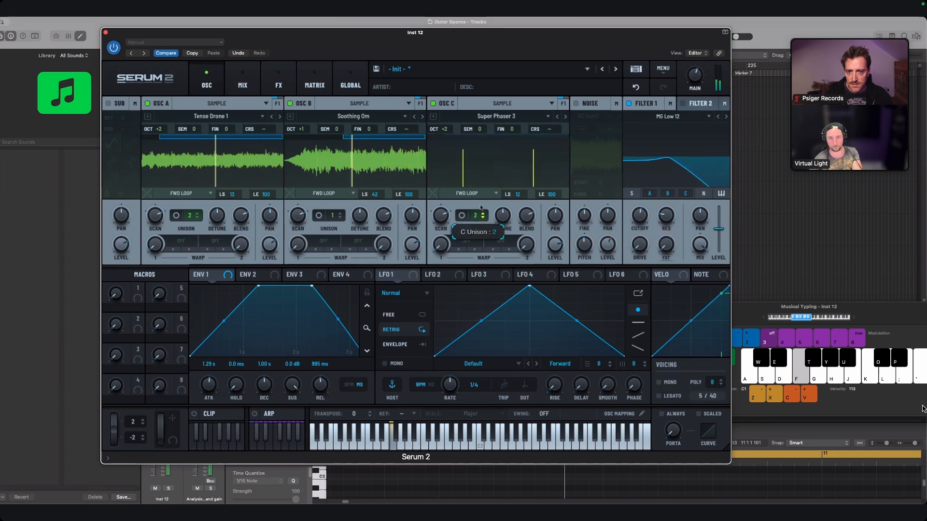
left_click(565, 117)
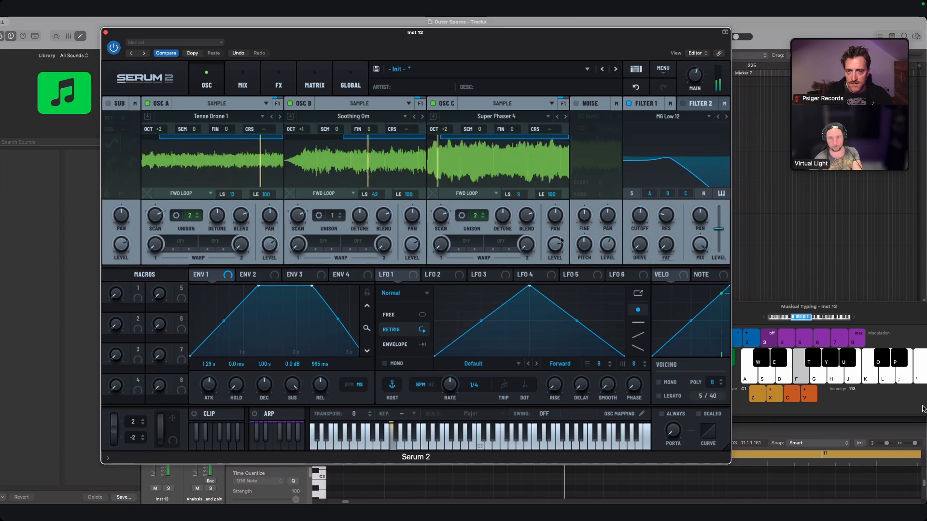
- Raise Filter 1's cutoff to about 5523 Hz and step oscillator B's sample through Starseed Chorus and Vocal Stretch 1 to Warped Throat Singing
left_click_drag(639, 215, 644, 188)
left_click(422, 117)
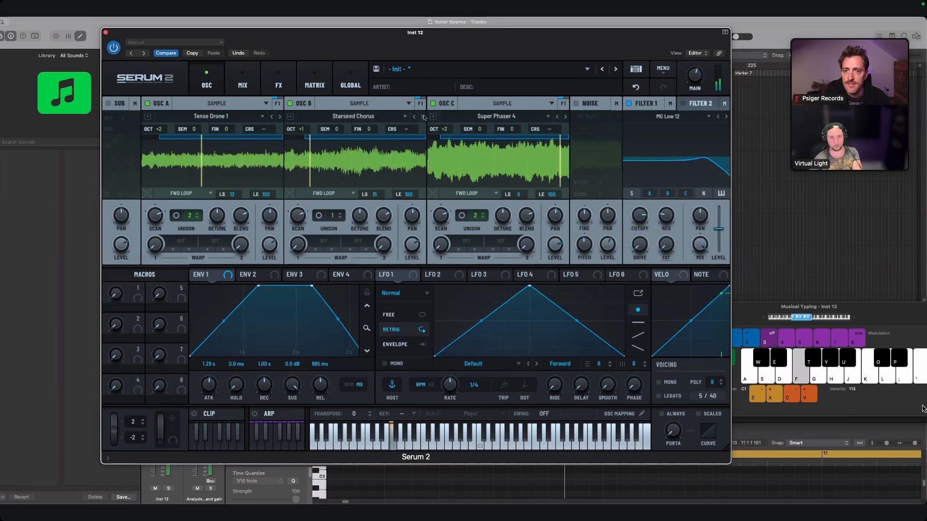
left_click(422, 117)
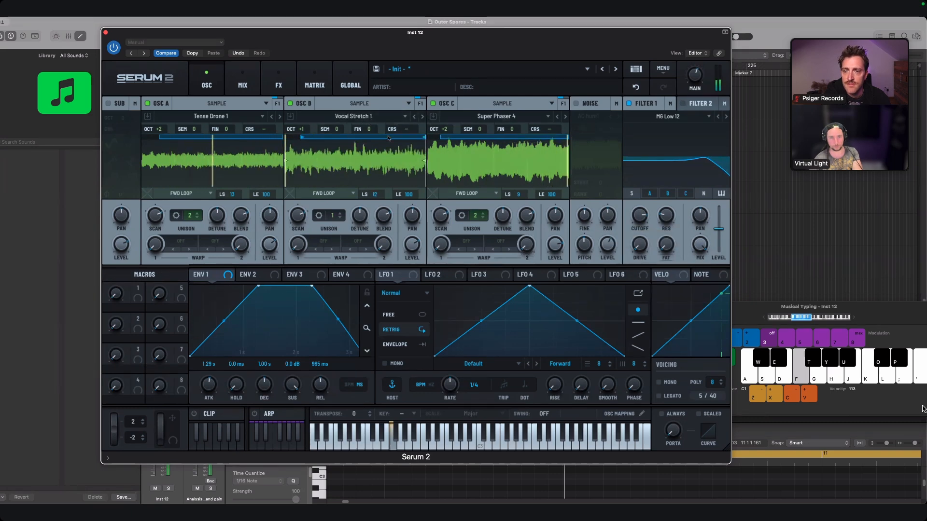
left_click(423, 116)
left_click(419, 117)
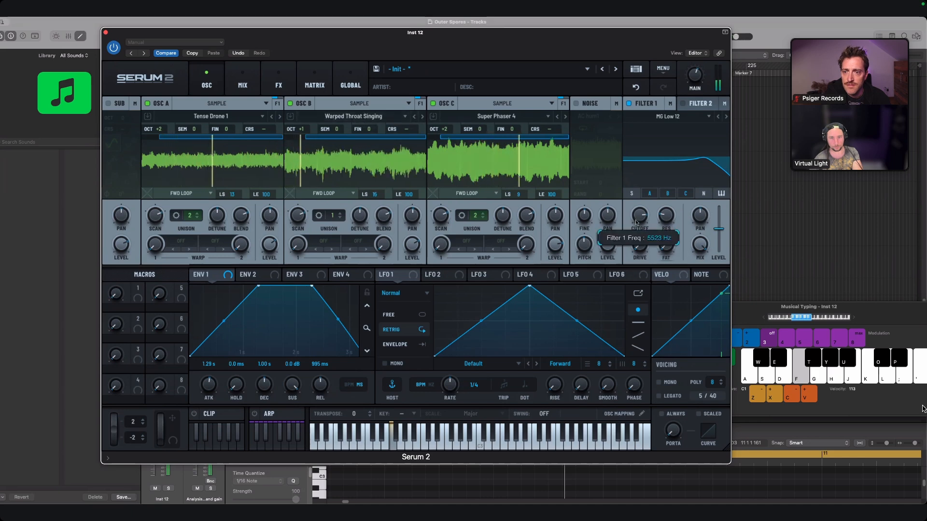
- Step oscillator C's sample through the Super Phaser series from Super Phaser 5 to Super Phaser 10
left_click(567, 117)
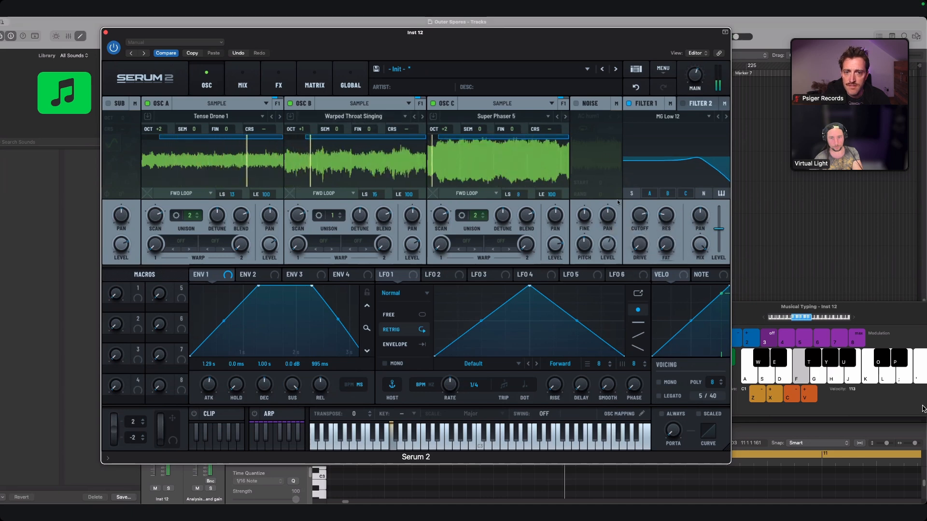
left_click(567, 117)
left_click(566, 118)
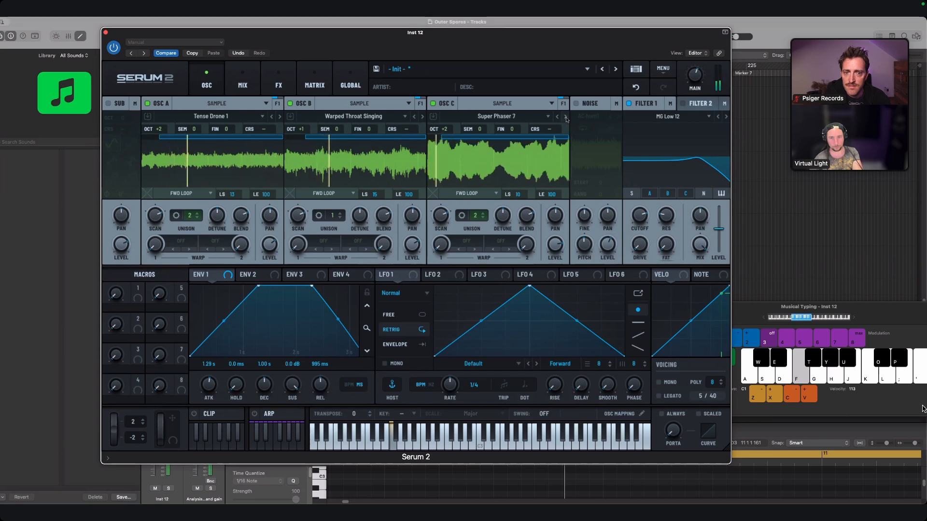
left_click(566, 118)
left_click(565, 118)
left_click(566, 117)
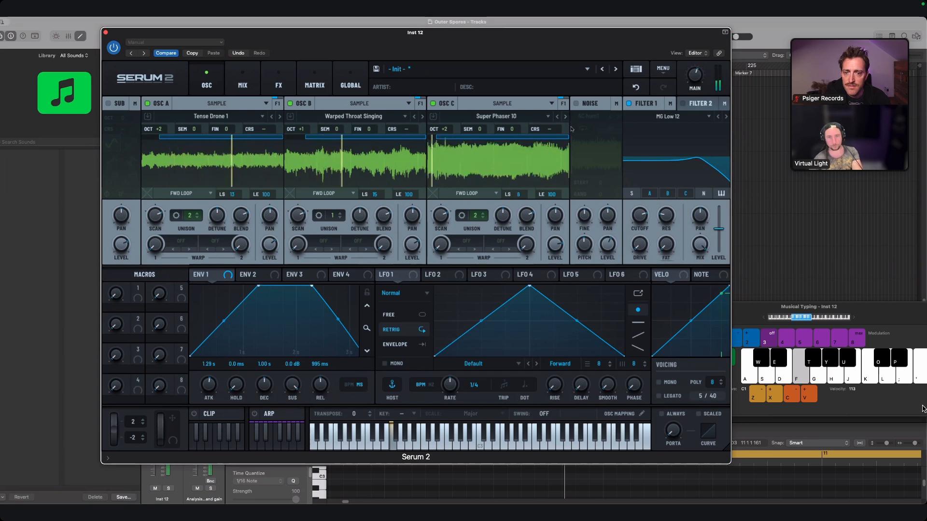
- Step oscillator B's sample on to Alu Slap and browse the Outerverse sample folders for a replacement
left_click(422, 116)
left_click(422, 118)
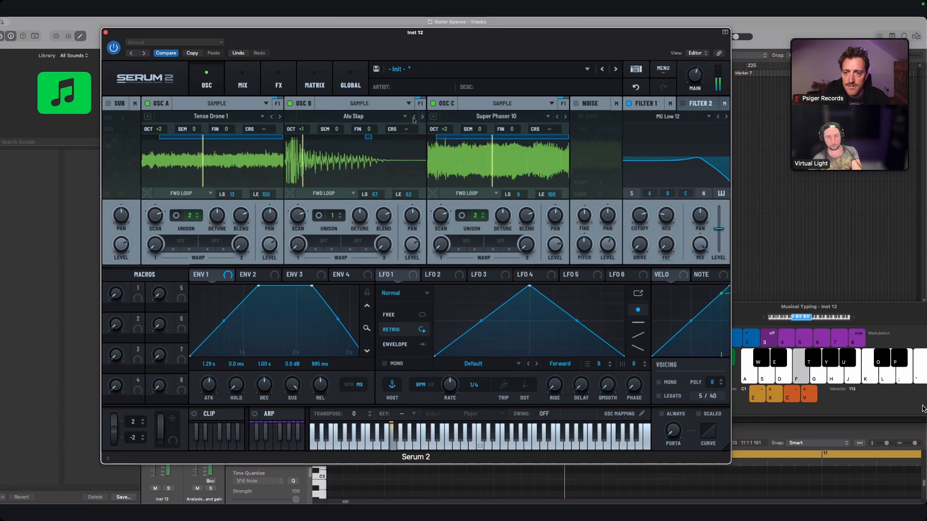
left_click(356, 116)
mouse_move(357, 144)
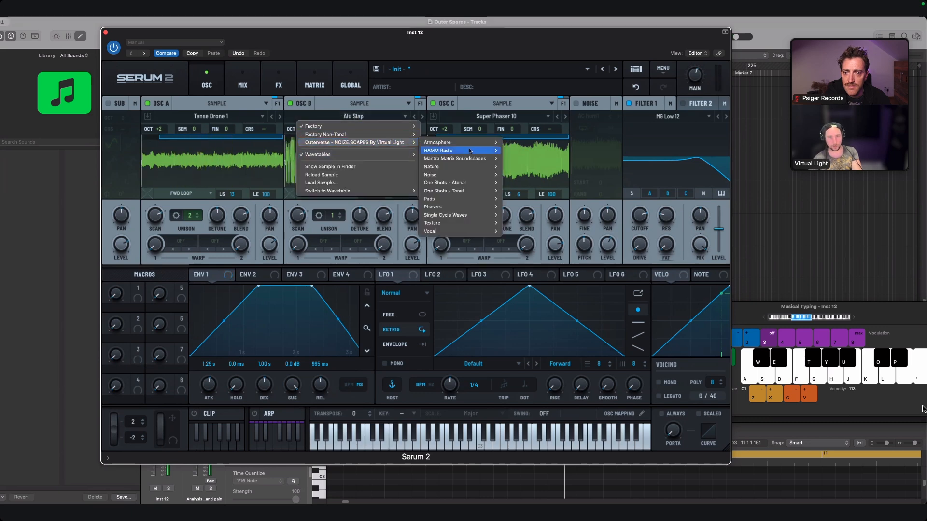
mouse_move(488, 159)
left_click(572, 89)
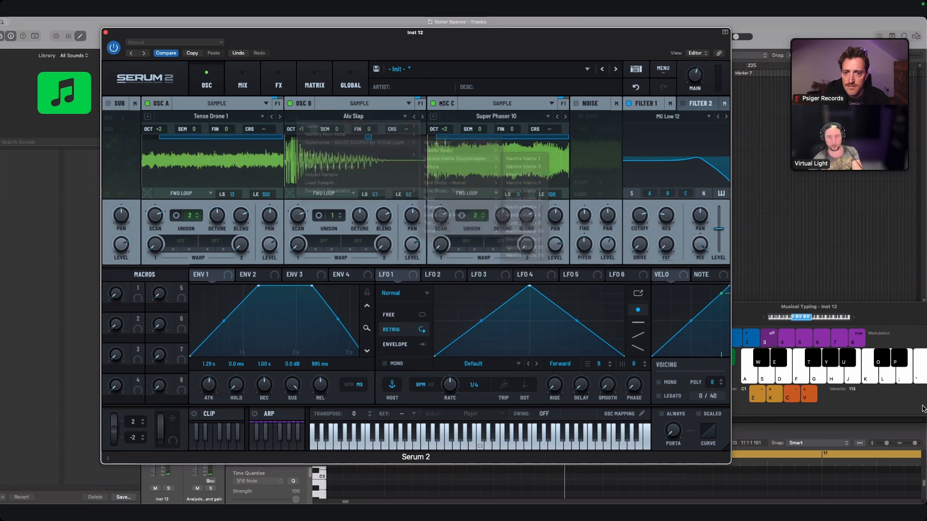
- Switch off Filter 1 and oscillators A and C to isolate oscillator B
left_click(628, 103)
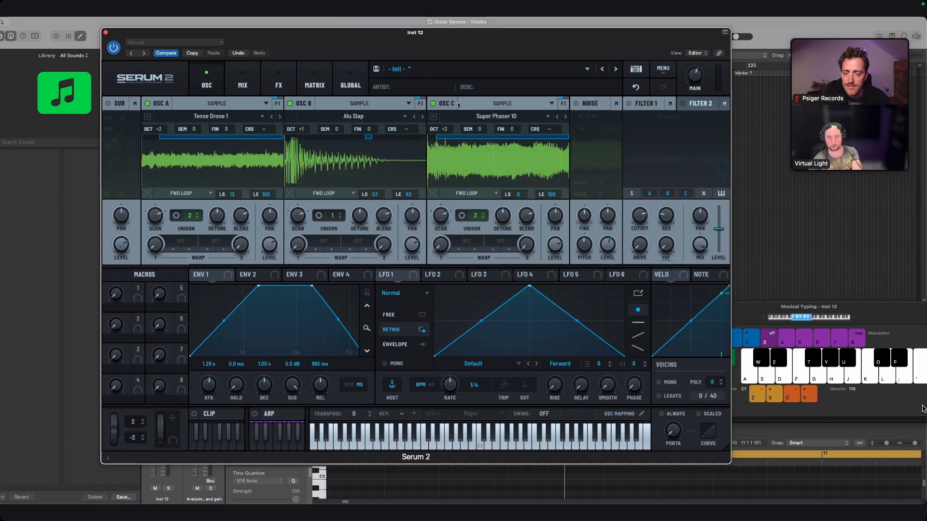
left_click(433, 103)
left_click(147, 103)
- Load Mantra Matrix 1 from the Outerverse Mantra Matrix Soundscapes folder into oscillator B, keeping it in Sample mode
left_click(348, 106)
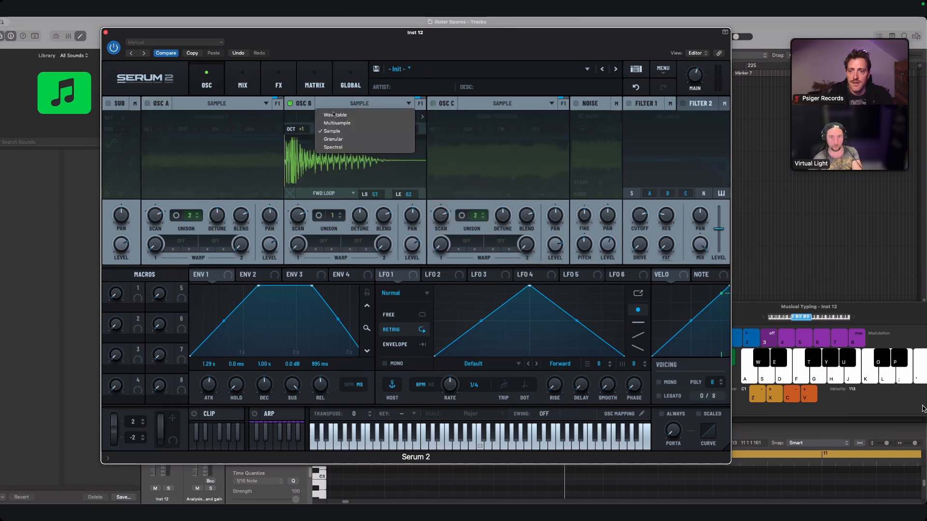
left_click(307, 121)
left_click(360, 116)
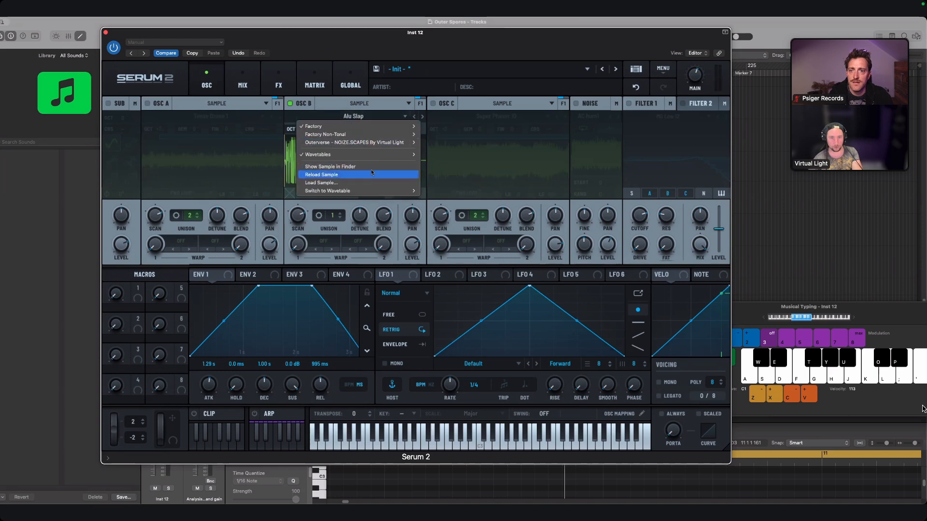
mouse_move(390, 144)
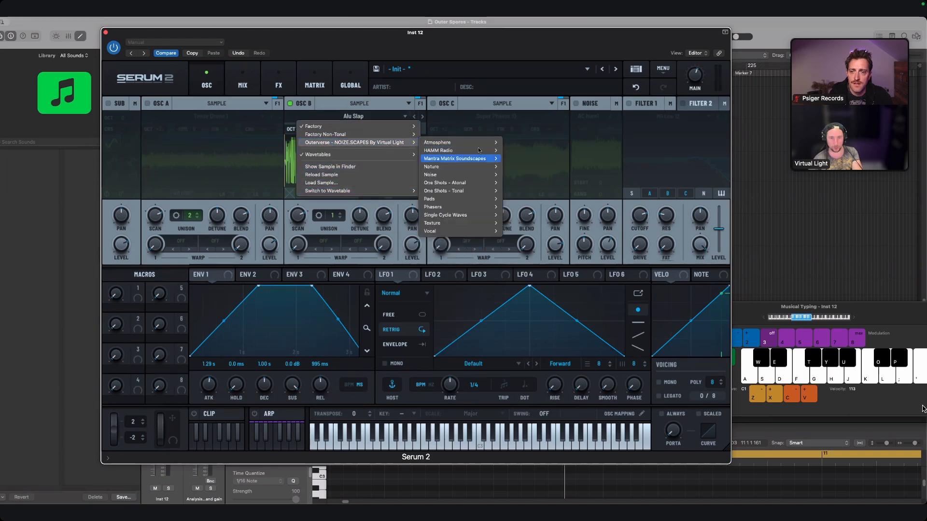
mouse_move(478, 159)
left_click(532, 159)
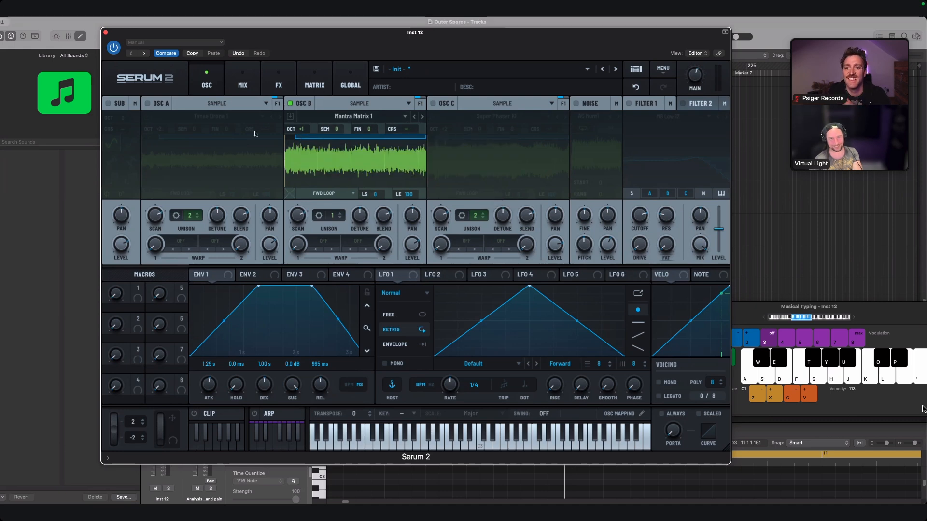
- Switch oscillators A and C back on and load Mantra Matrix 12 from the Mantra Matrix Soundscapes folder into oscillator C
left_click(151, 104)
key("f")
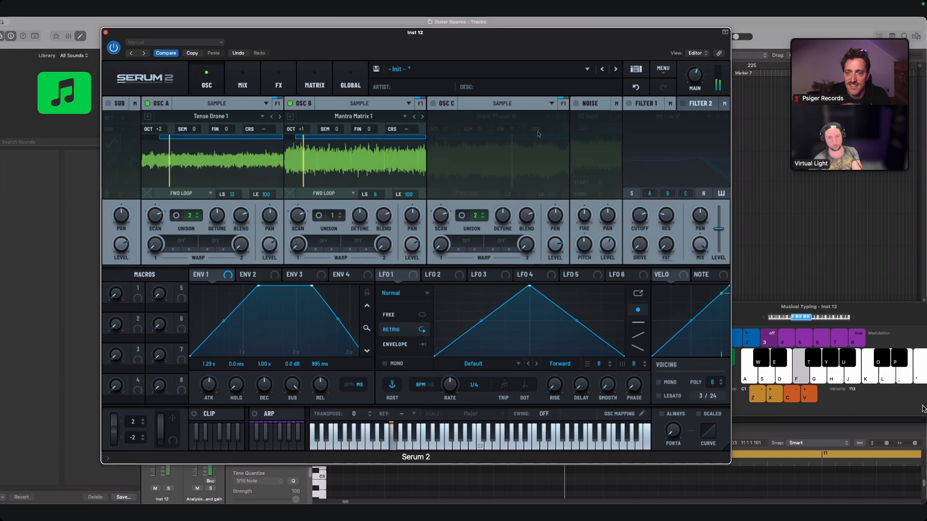
left_click(434, 104)
left_click(498, 117)
mouse_move(531, 143)
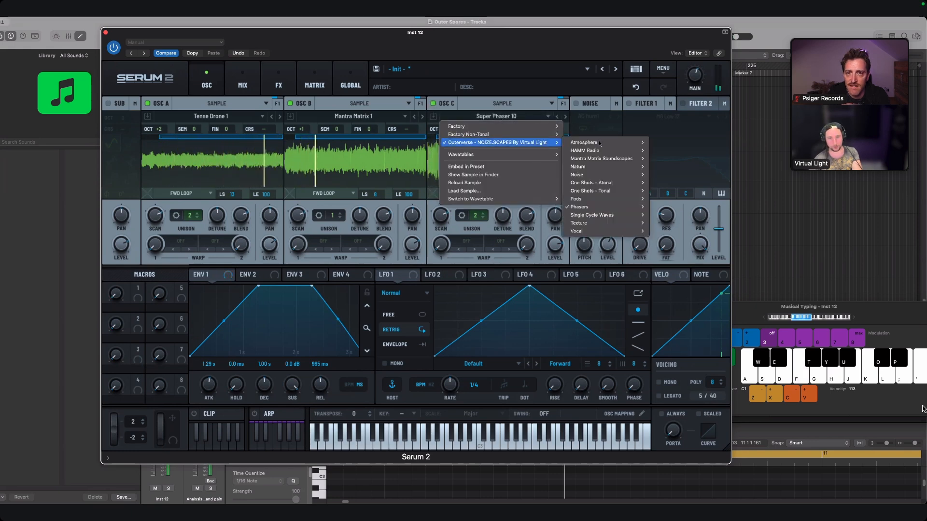
mouse_move(623, 158)
left_click(679, 247)
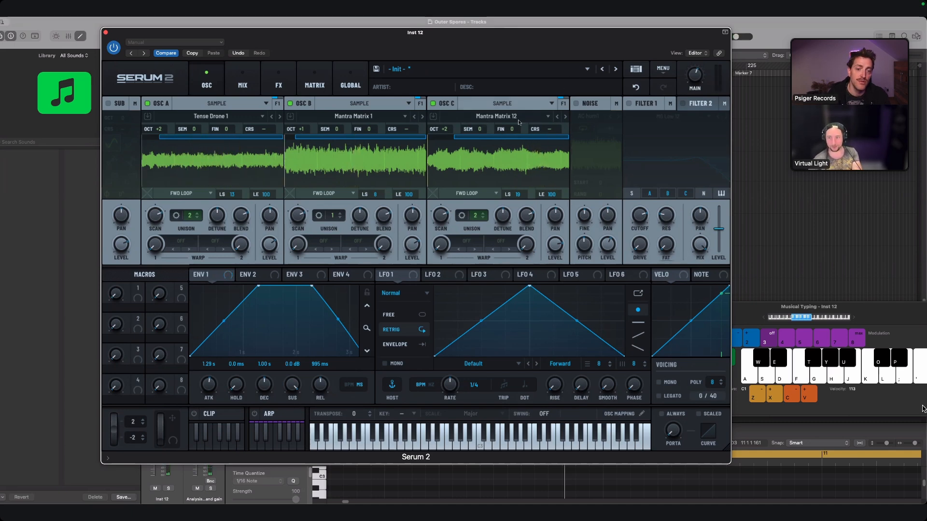
mouse_move(506, 44)
left_mouse_down()
mouse_move(522, 44)
mouse_move(510, 43)
left_mouse_up()
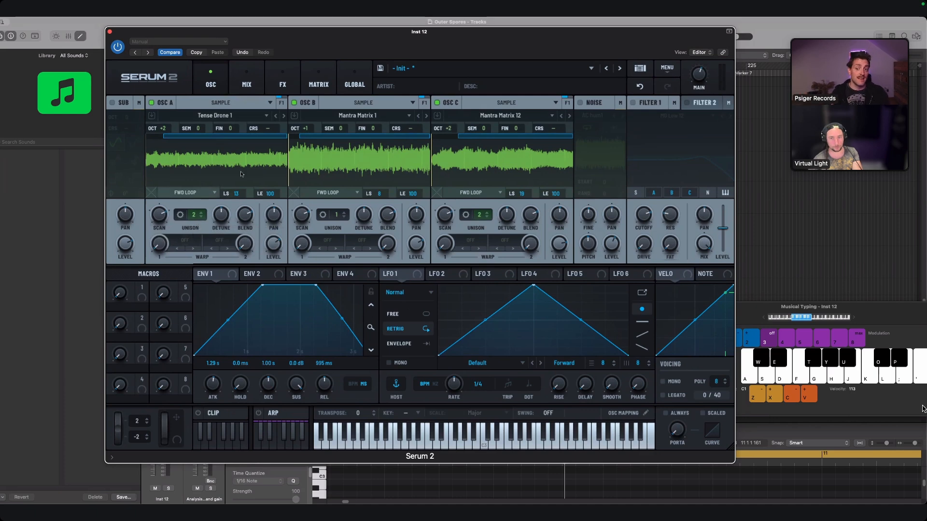
- Change oscillator A to Granular mode and oscillators B and C to Spectral mode
left_click(227, 102)
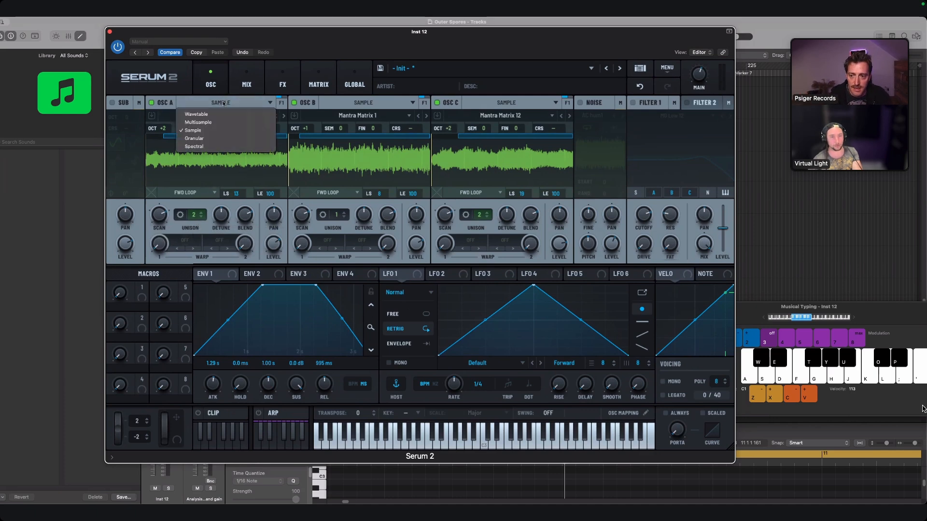
left_click(213, 138)
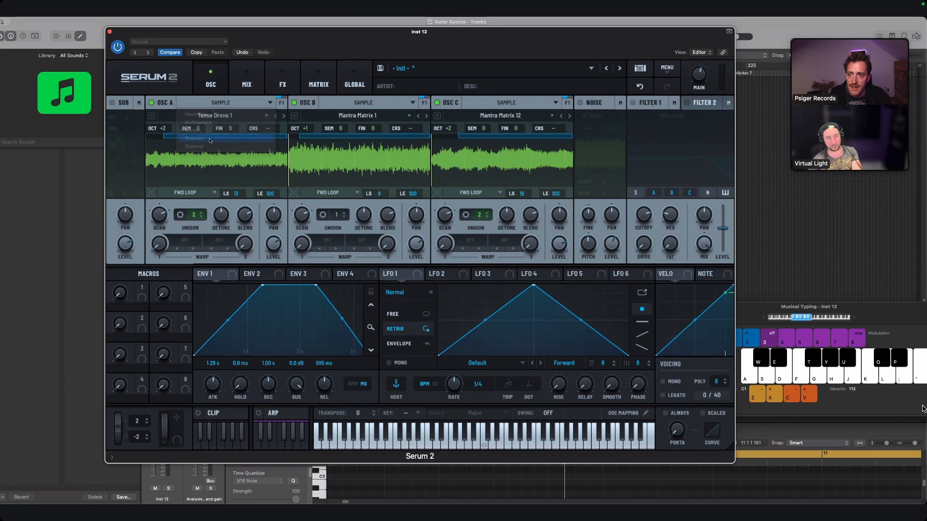
left_click(369, 116)
left_click(347, 94)
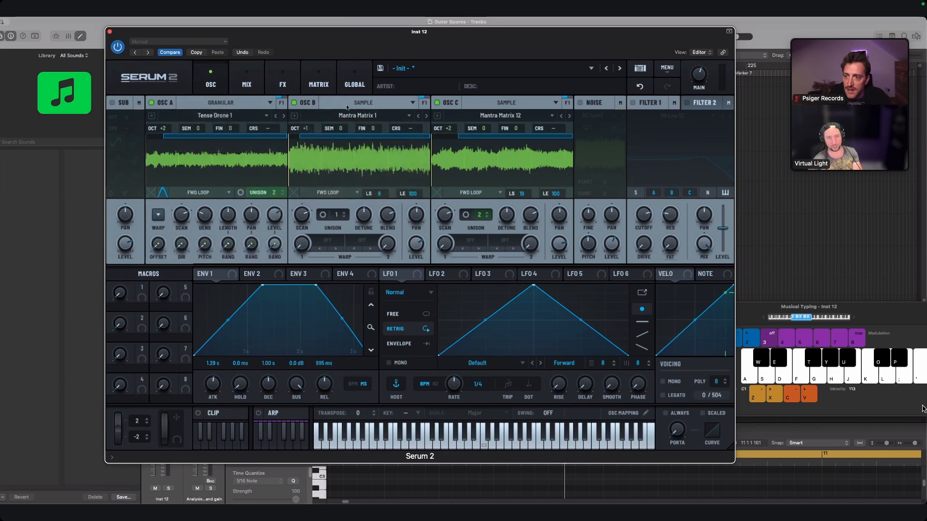
left_click(347, 105)
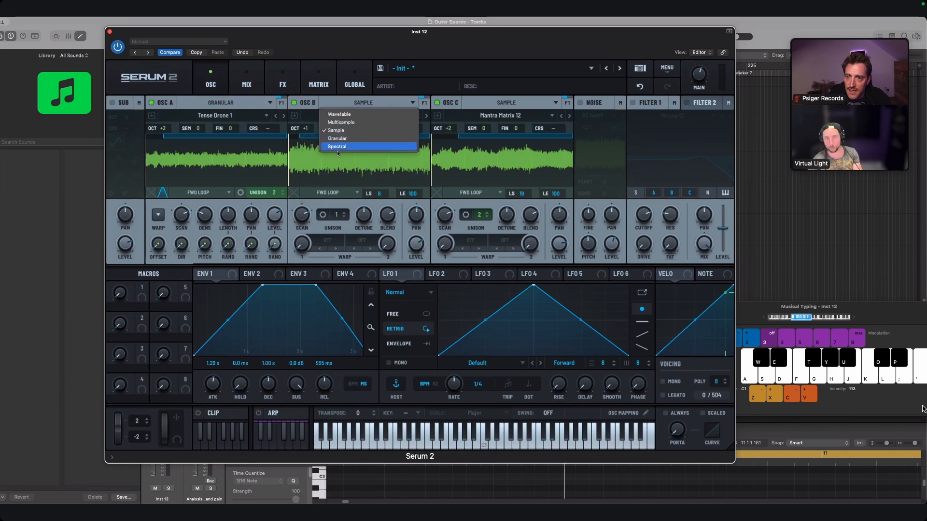
left_click(346, 147)
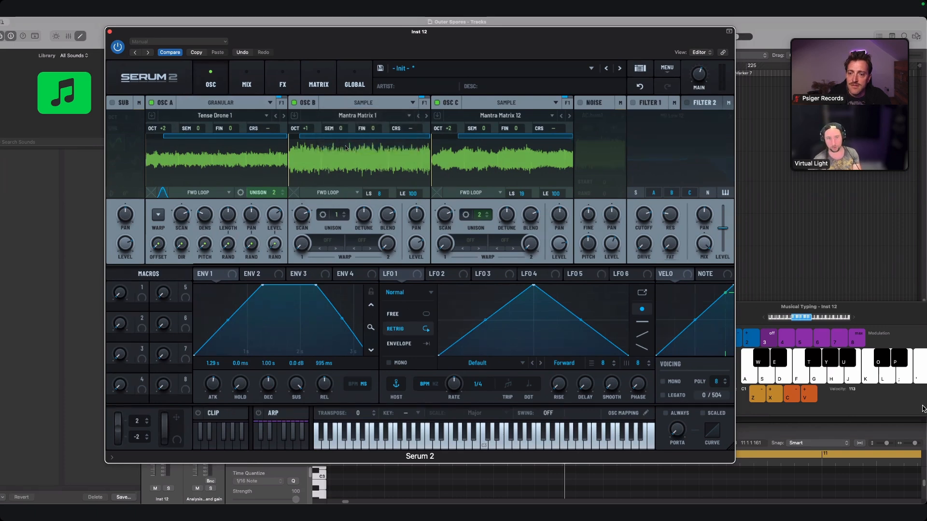
left_click(512, 103)
left_click(534, 147)
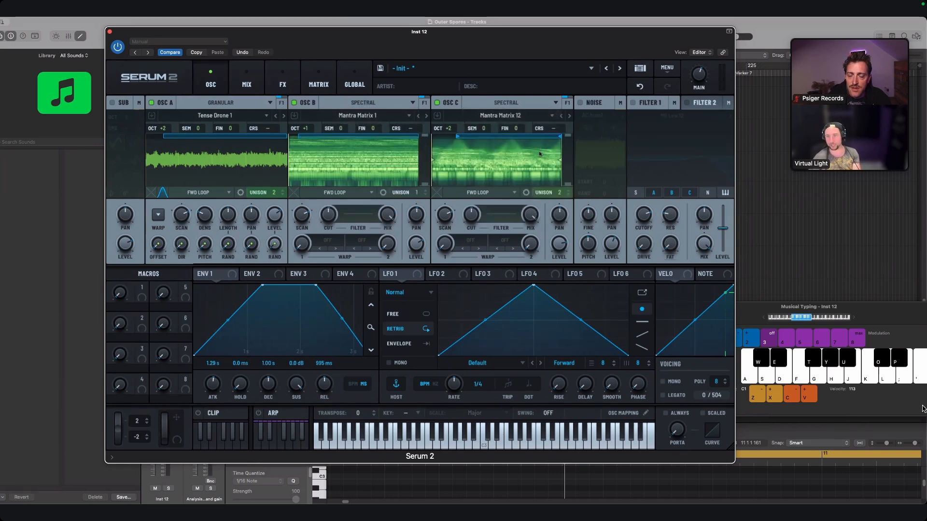
- Play the layered sound and lower the oscillator levels, with A at about 60% and C at about 56%
key("a")
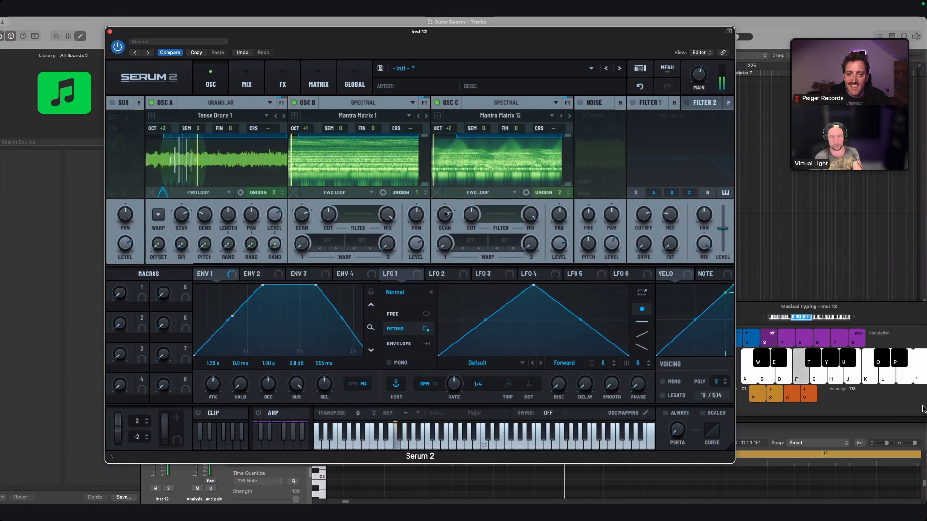
key("f")
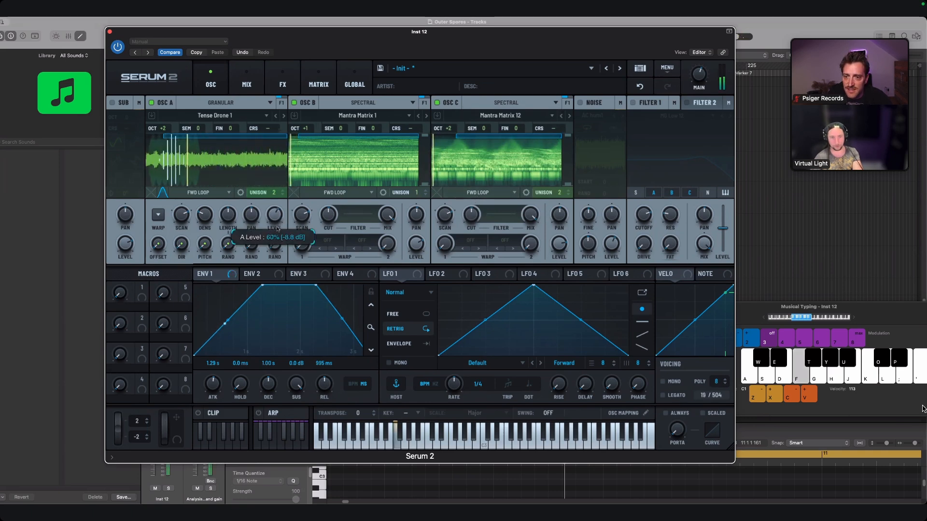
key("f")
left_click_drag(415, 245, 414, 268)
left_click_drag(558, 245, 554, 279)
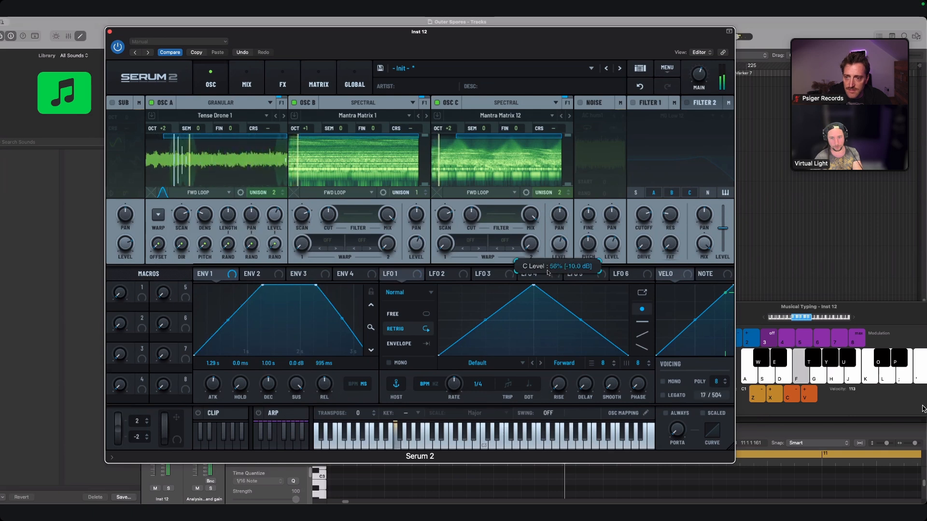
- Set oscillator B's first warp to the spectral Smear mode and raise its amount to about 75%
left_click(324, 242)
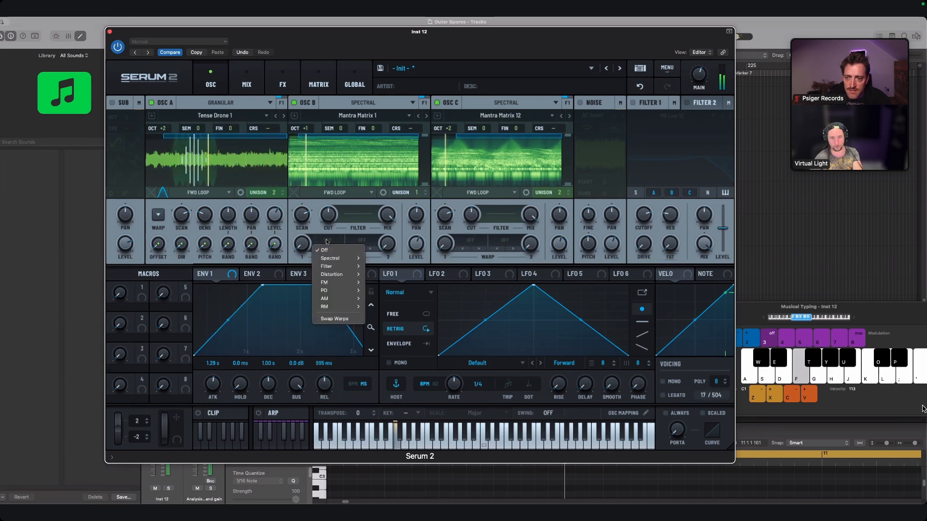
mouse_move(339, 260)
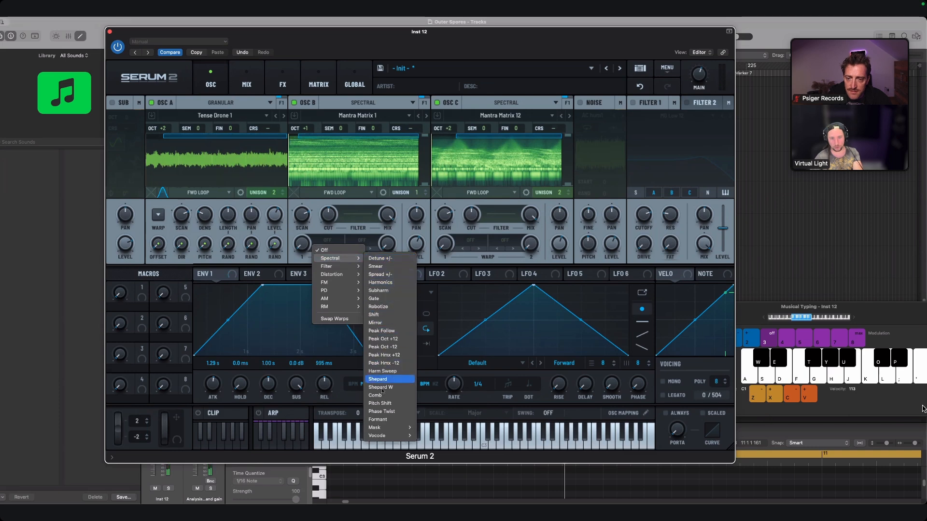
left_click(389, 266)
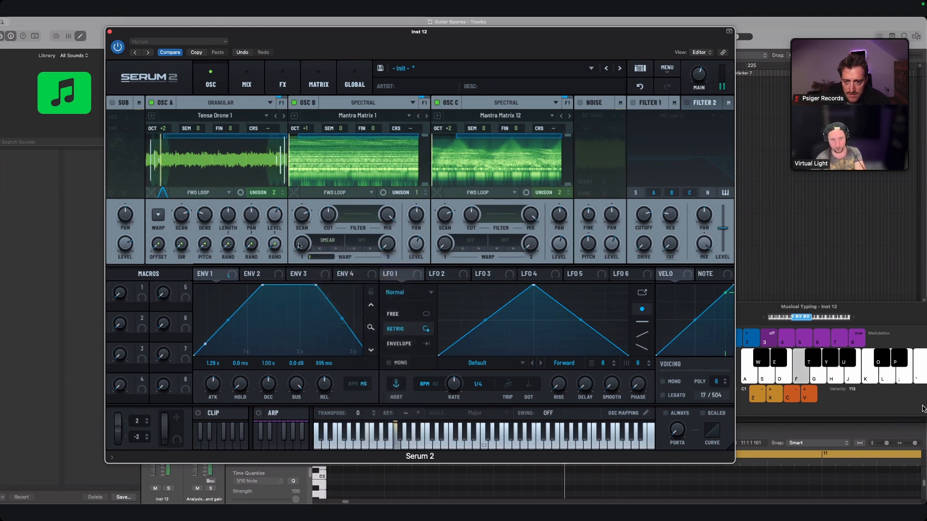
left_click_drag(322, 201, 329, 183)
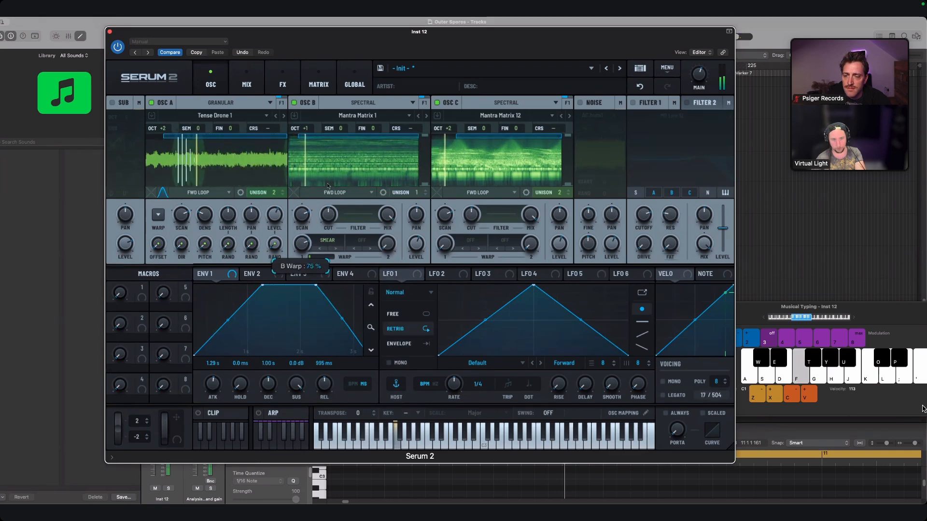
- Set oscillator C's first warp to the spectral Harmonics mode
left_click(467, 238)
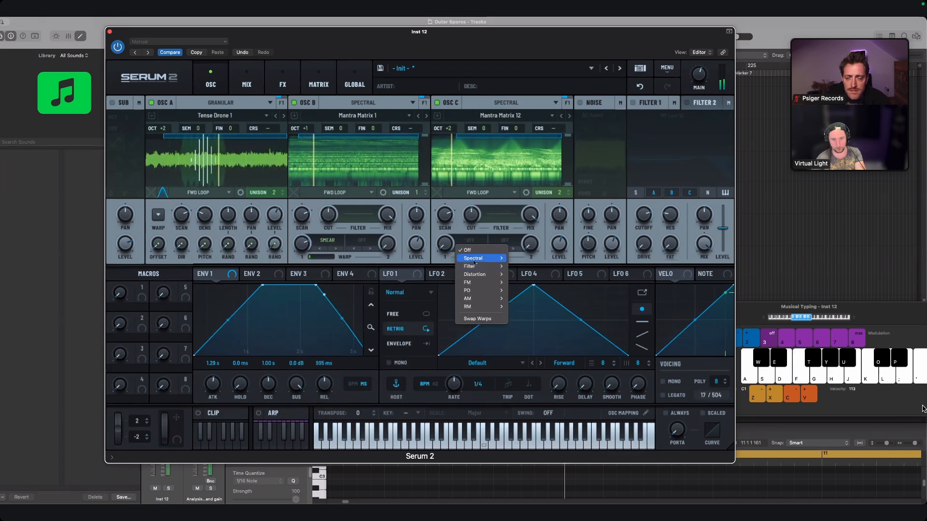
mouse_move(478, 258)
left_click(528, 282)
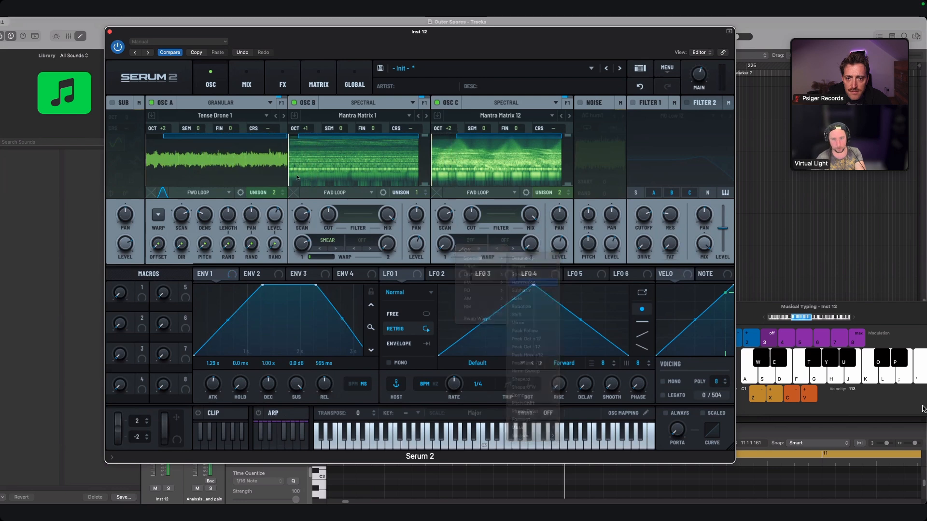
- Switch off oscillators A and C and sweep the Smear amount on oscillator B down to about 18% while playing
left_click(151, 102)
left_click(434, 103)
key("f")
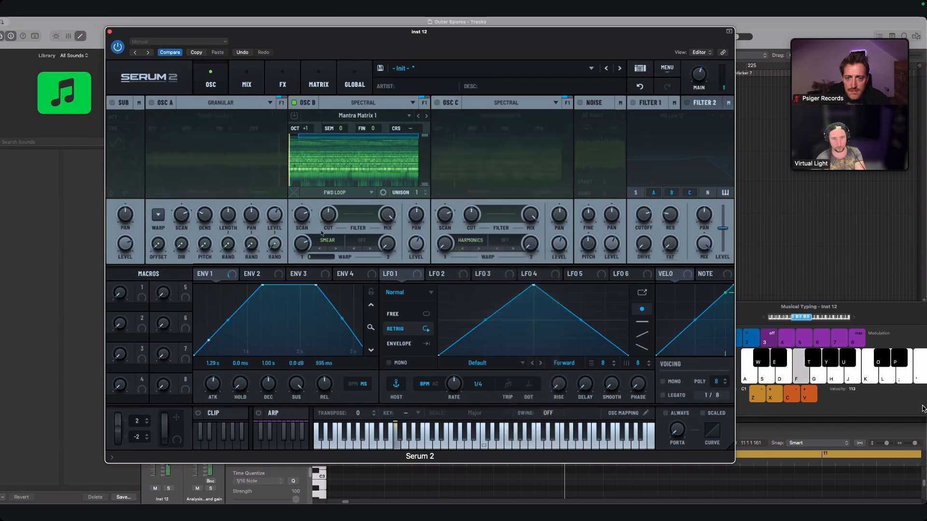
left_click_drag(307, 244, 290, 279)
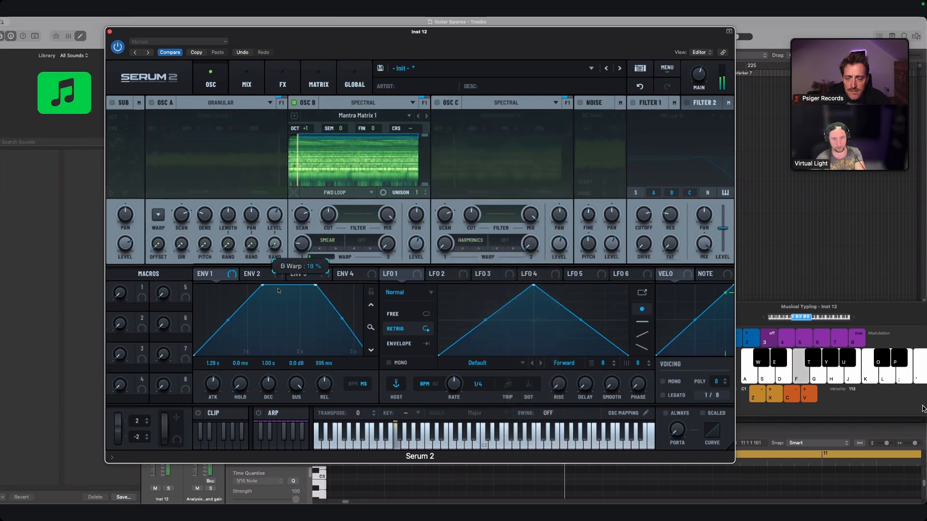
- Audition the Spread +/- and Harmonics warps on oscillator B, sweeping the amount to about 85% and 60%
left_click(334, 249)
left_click_drag(307, 247, 282, 275)
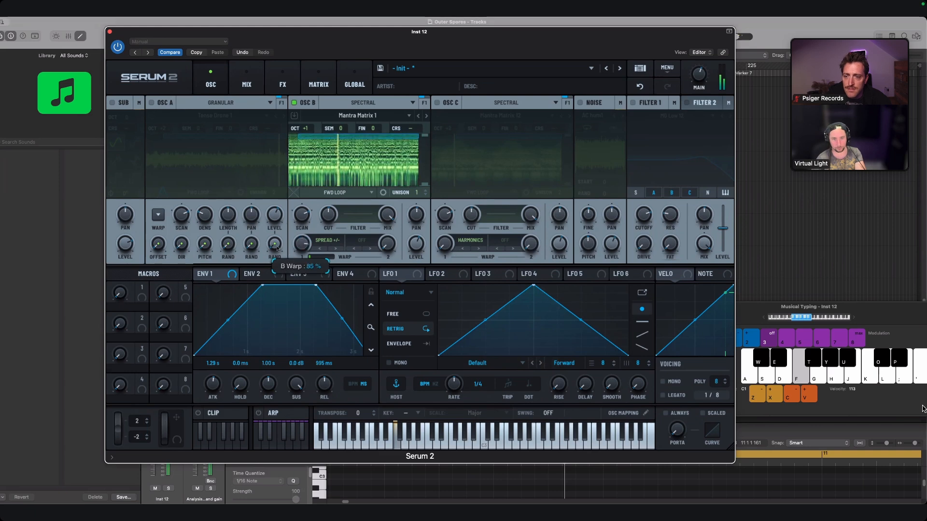
left_click_drag(313, 265, 314, 256)
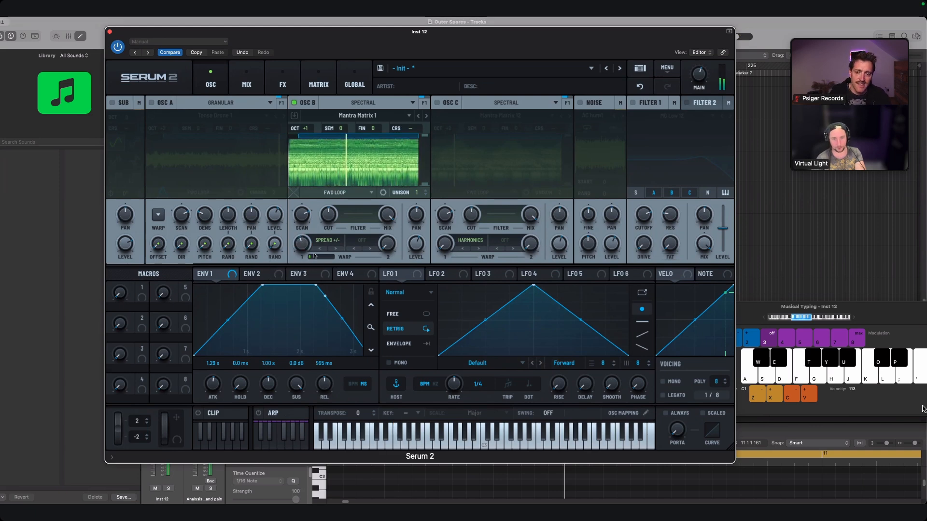
key("f")
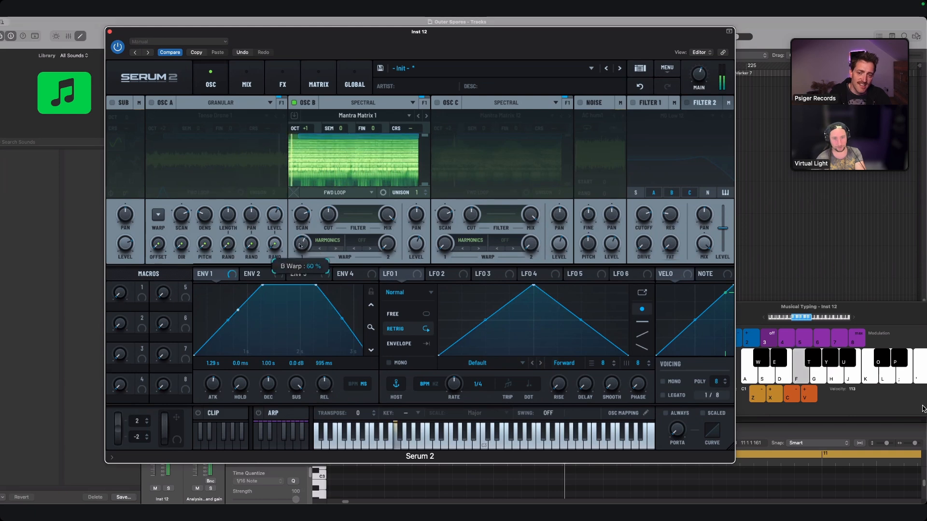
- Return oscillator B's first warp to Off and on to Smear, playing notes while sweeping its amount
left_click(318, 249)
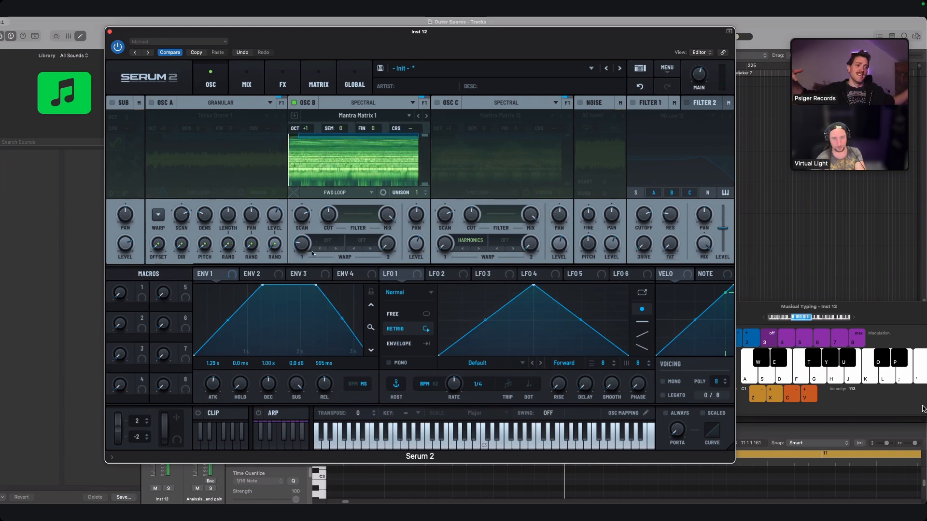
left_click(336, 250)
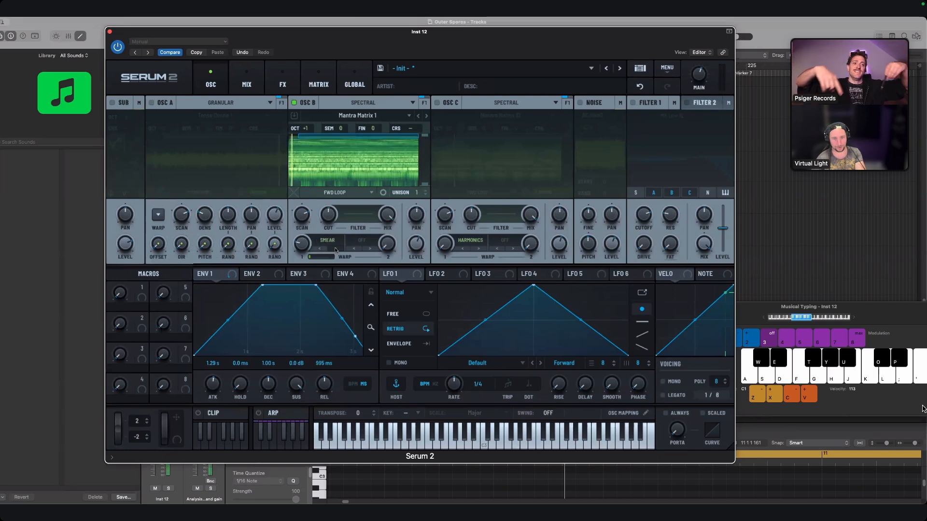
key("f")
mouse_move(304, 252)
left_mouse_down()
mouse_move(312, 217)
mouse_move(277, 290)
mouse_move(300, 236)
left_mouse_up()
- Step oscillator B's warp on through Harmonics, Subharm and Gate, trying amounts of about 12%, 14% and 4%
left_click(336, 249)
left_click(335, 249)
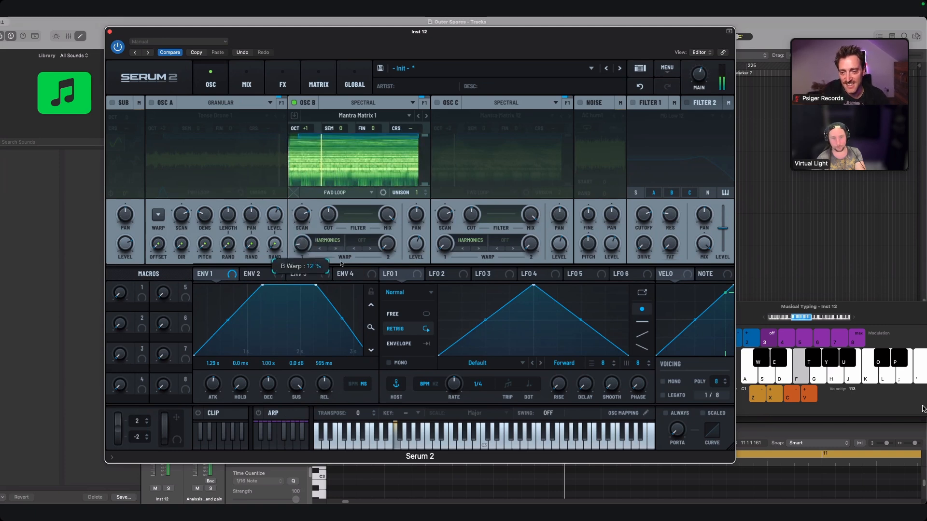
left_click(334, 250)
left_click(337, 267)
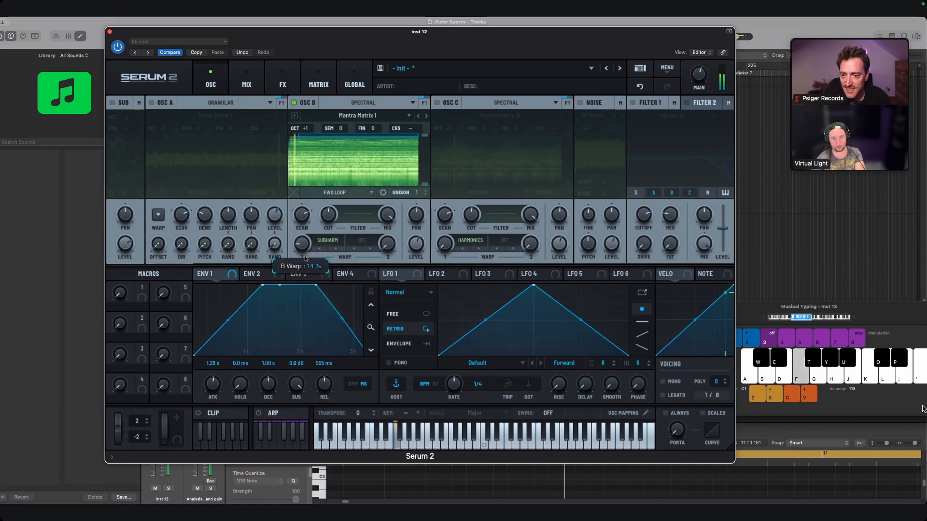
left_click_drag(306, 241, 303, 244)
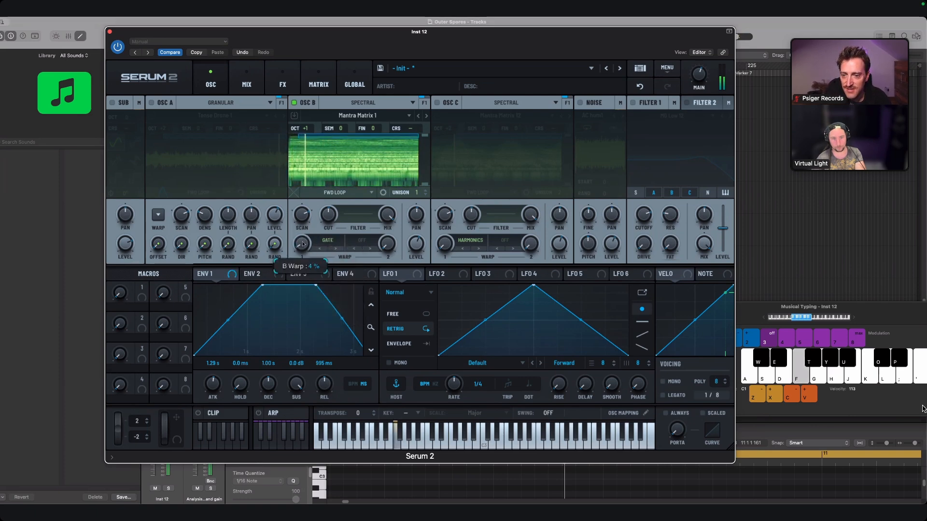
- Step oscillator B's warp on through Robotize, Shift and Mirror, sweeping the warp amount while playing
left_click(334, 248)
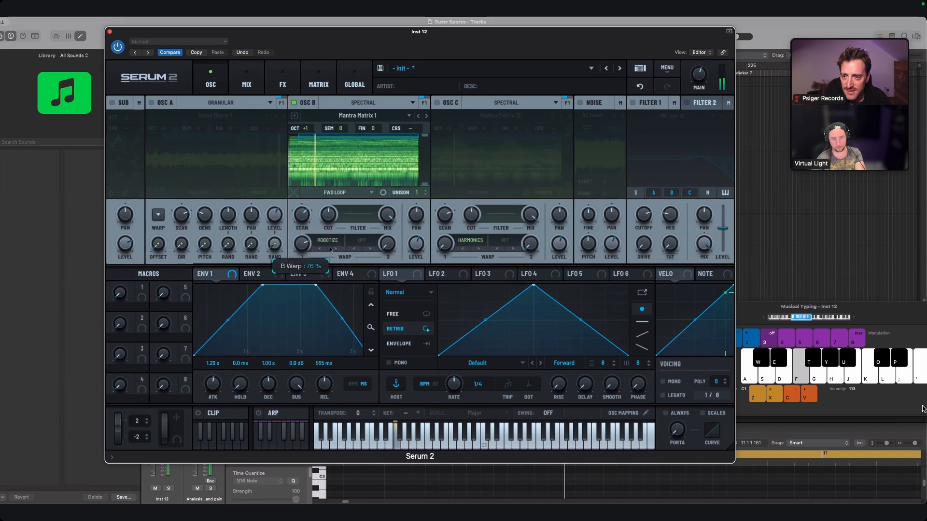
left_click_drag(330, 249, 336, 247)
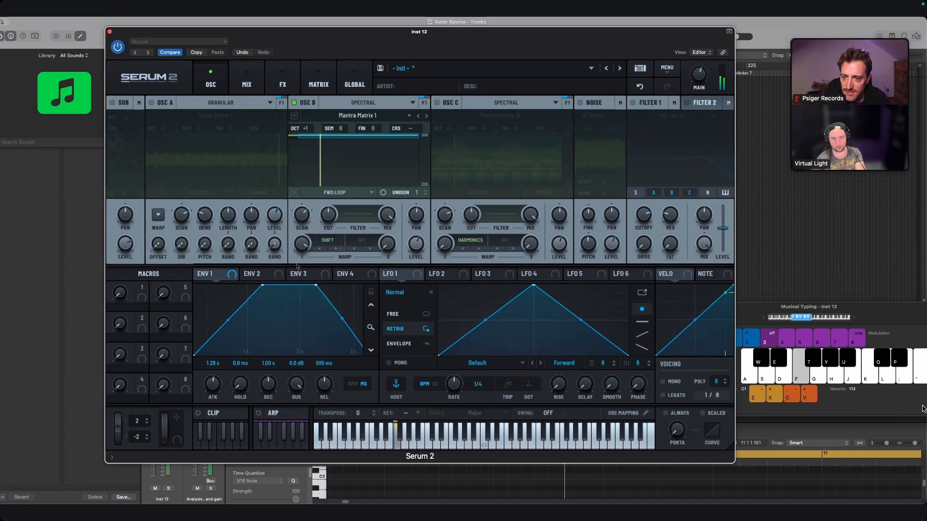
left_click(335, 248)
left_click(335, 249)
key("f")
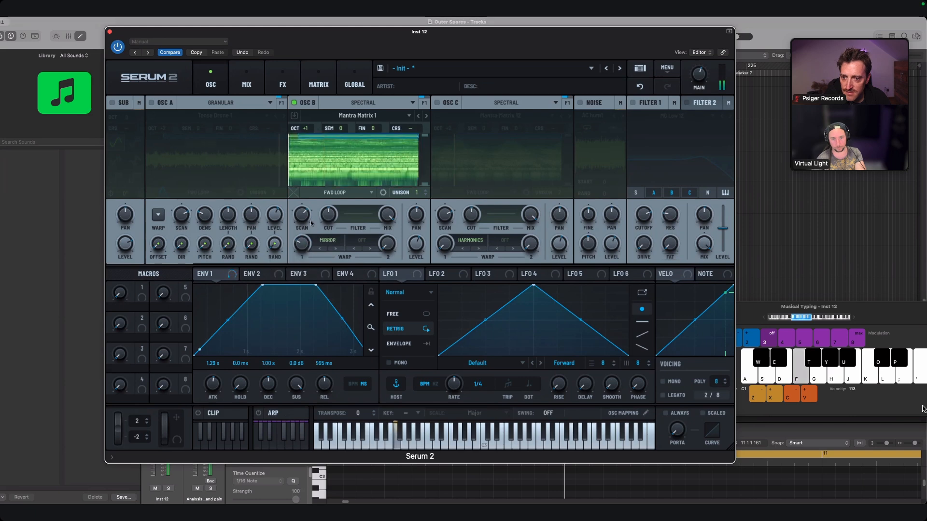
left_click_drag(301, 245, 293, 266)
- Try the Peak Follow warp on oscillator B, ending on Peak Oct +12 with the amount at about 48%
left_click(335, 249)
key("f")
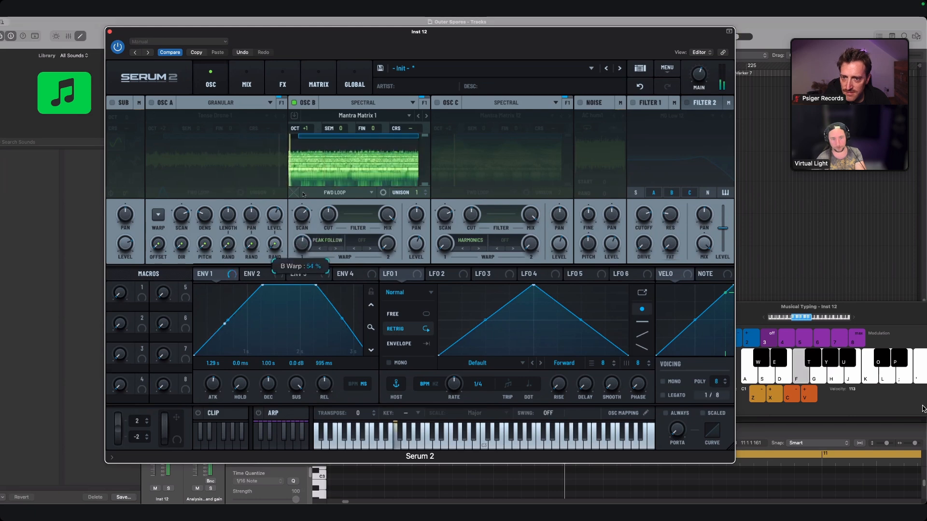
left_click_drag(303, 194, 281, 280)
left_click(335, 250)
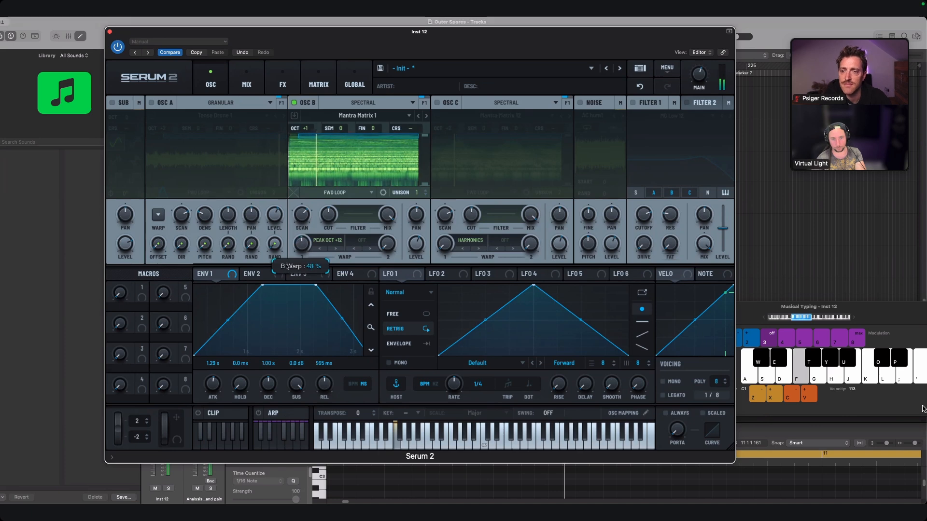
- Modulate oscillator B's first warp amount with LFO 3 at a rate of 8 bar, and play a note
left_click(490, 274)
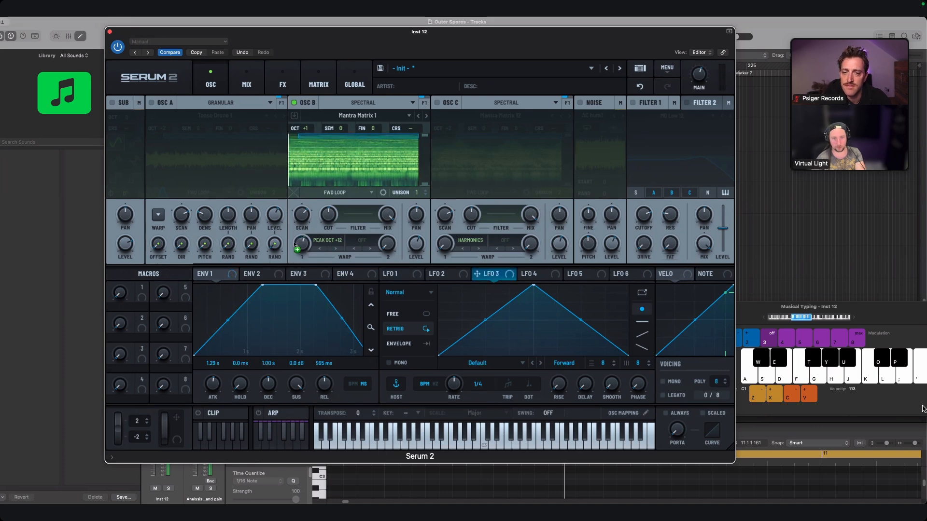
left_click_drag(281, 307, 301, 243)
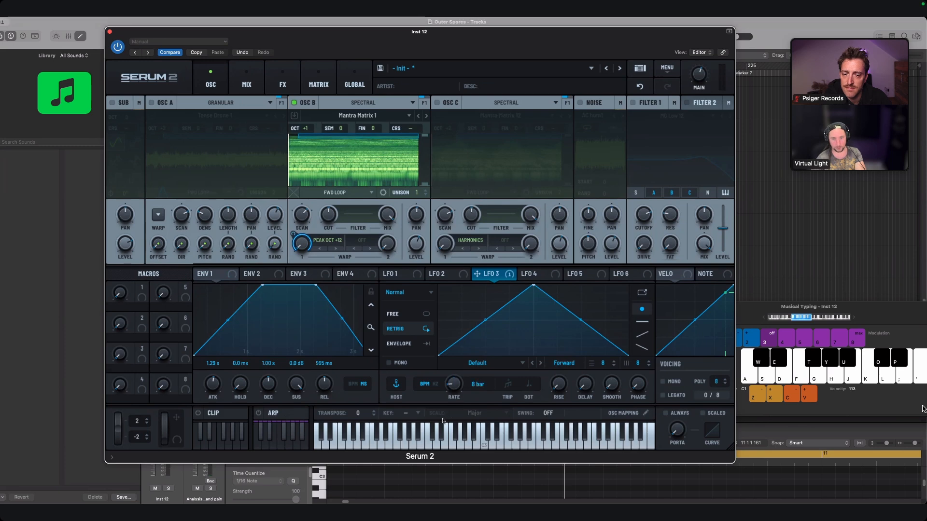
key("f")
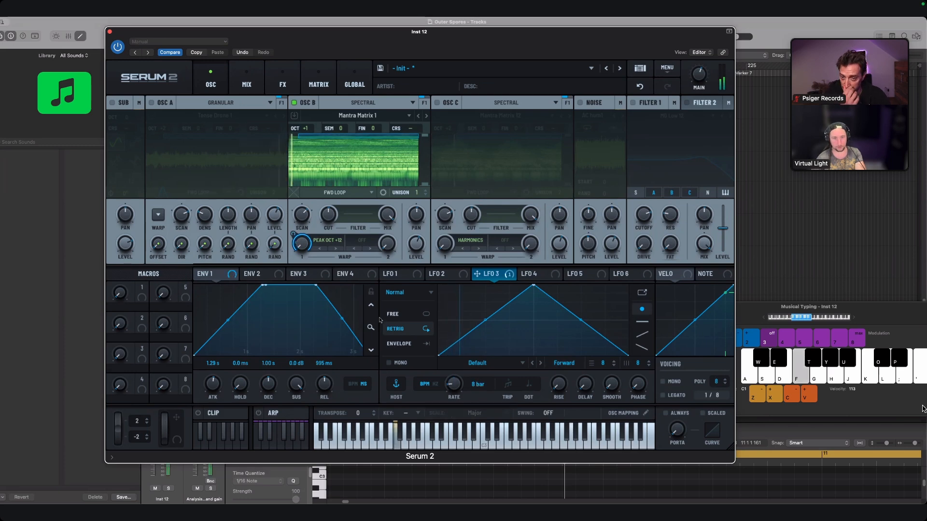
- Turn on oscillator C, try the Mantra Matrix 11 sample, and switch to Granular mode with Mantra Matrix 12
left_click(438, 102)
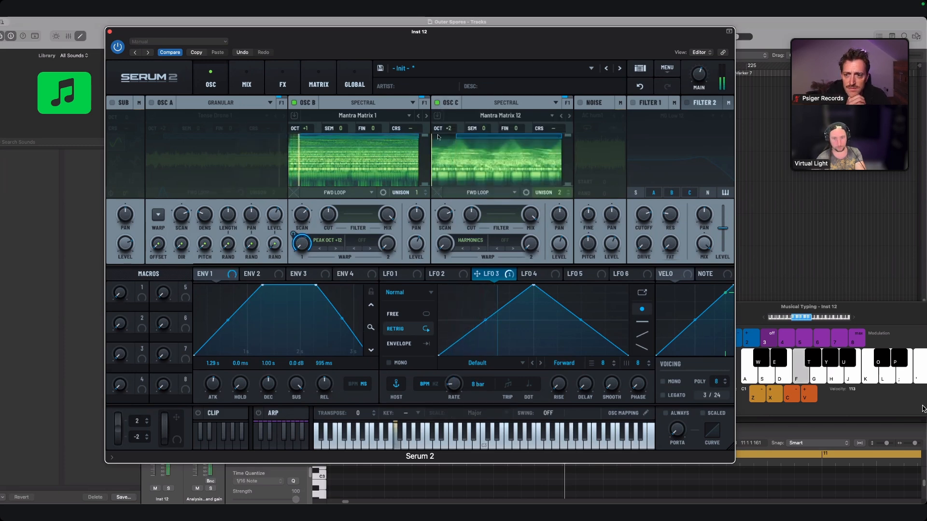
left_click(564, 117)
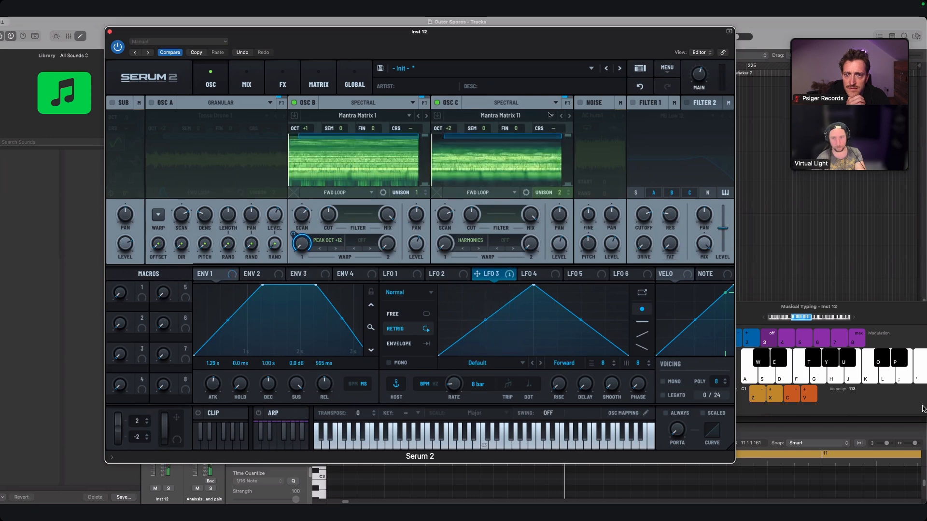
left_click(533, 104)
left_click(526, 138)
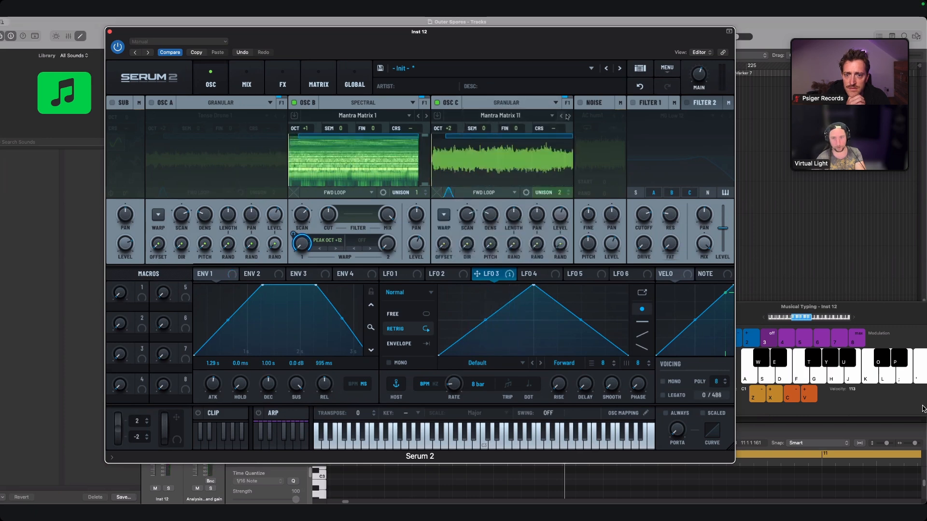
key("f")
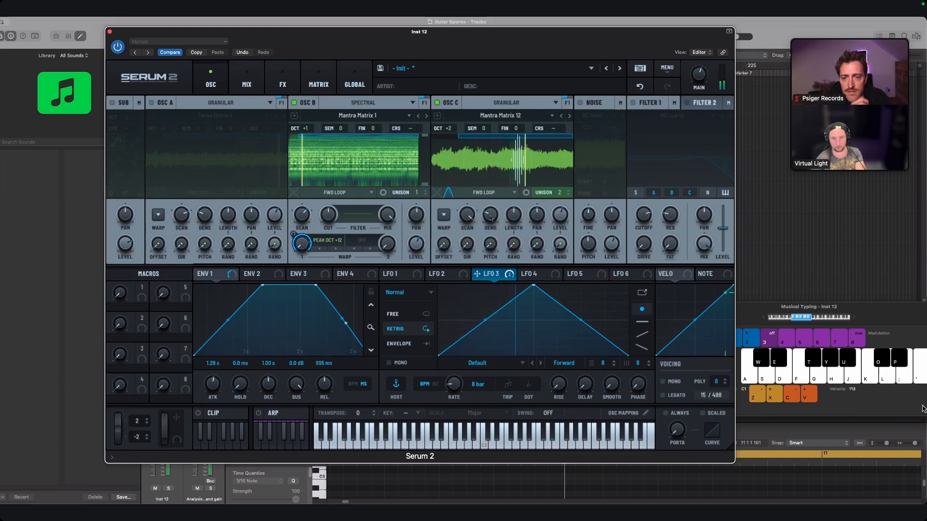
- Sweep oscillator C's scan rate down to -200%, reset it and raise it again while playing notes
key("f")
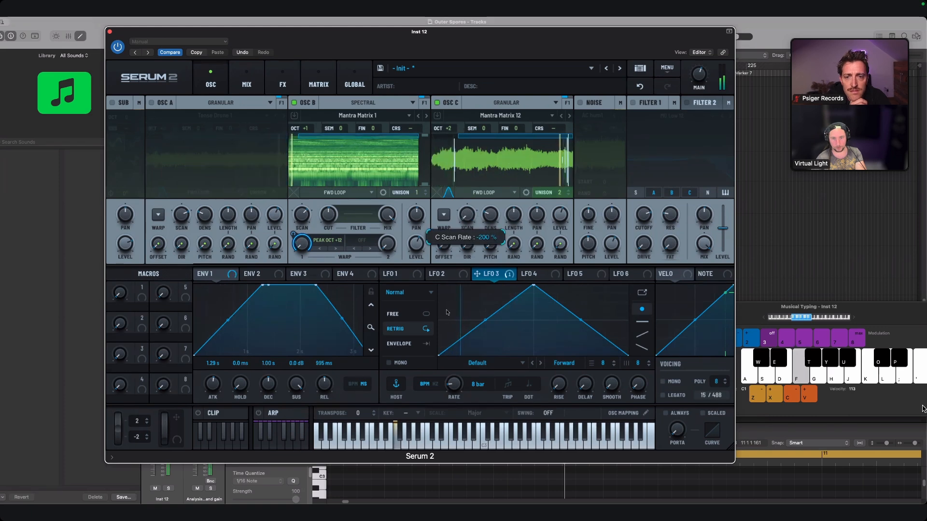
double_click(470, 226)
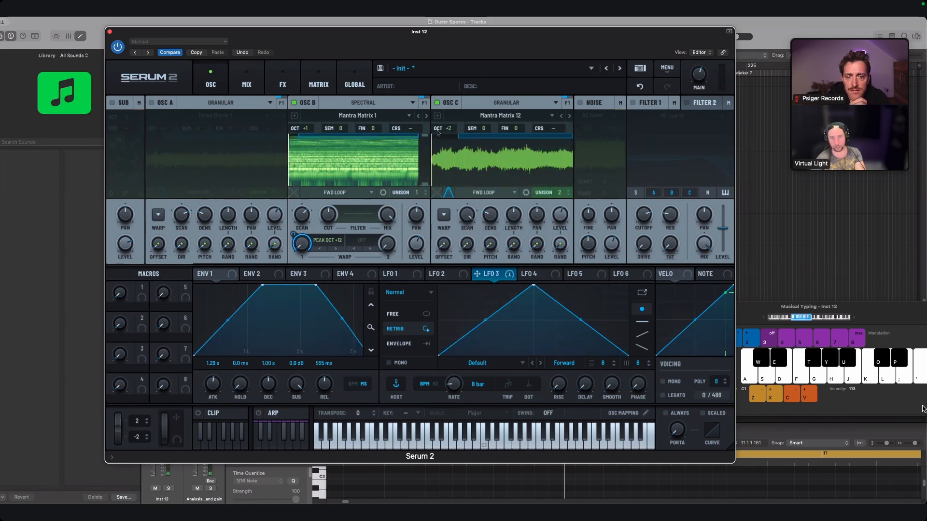
left_click_drag(467, 216, 475, 175)
key("f")
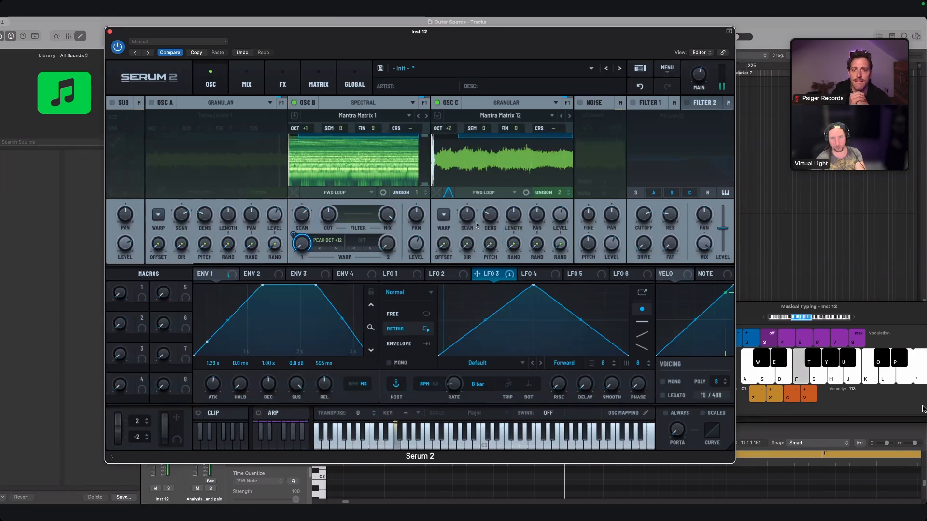
mouse_move(470, 220)
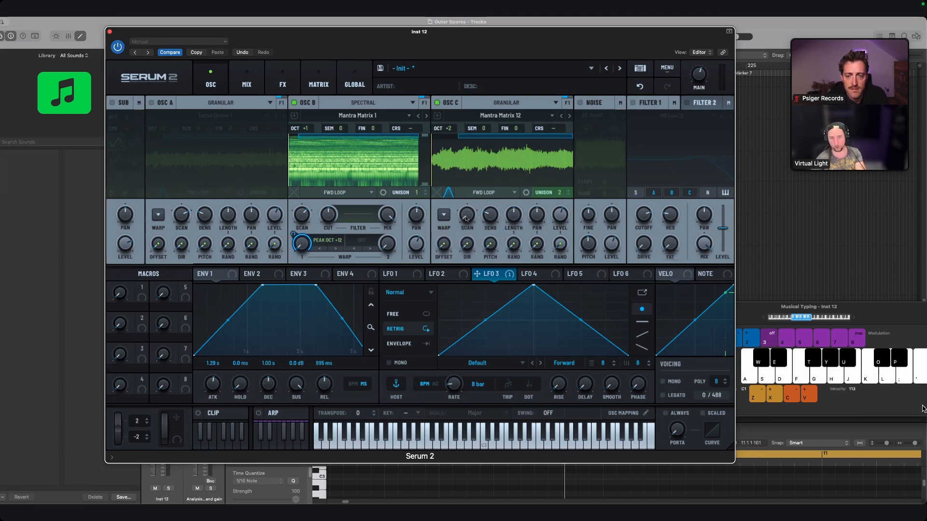
key("f")
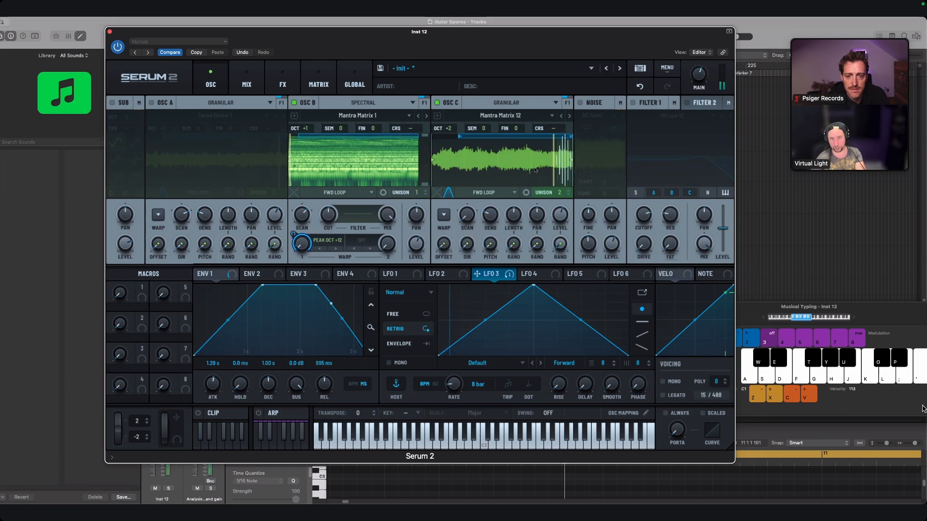
- Sweep oscillator C's grain density while playing notes, trying about 17 and 10 grains
mouse_move(493, 206)
key("f")
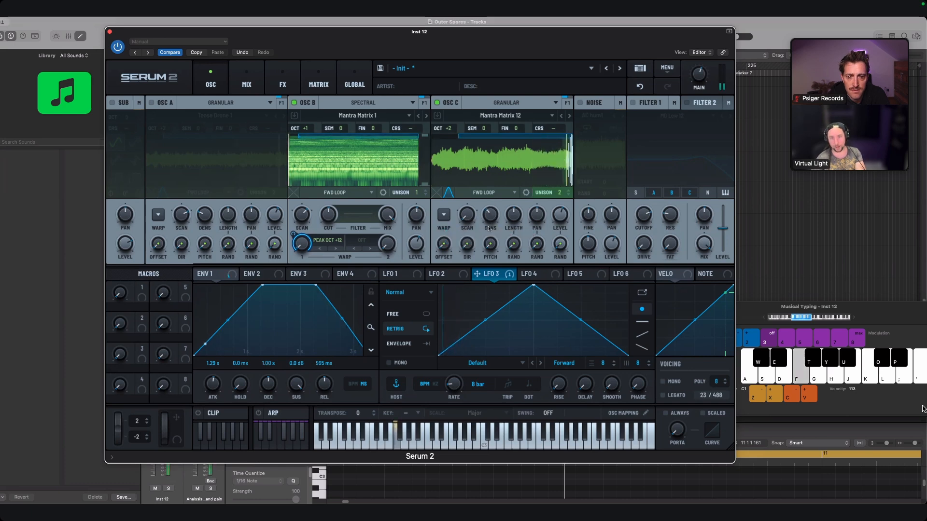
left_click_drag(493, 207, 499, 193)
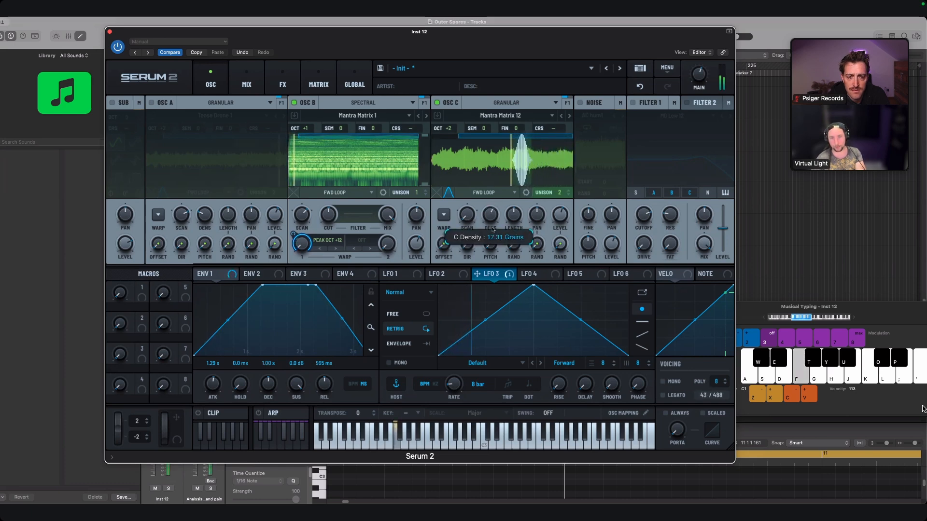
left_click_drag(493, 229, 493, 243)
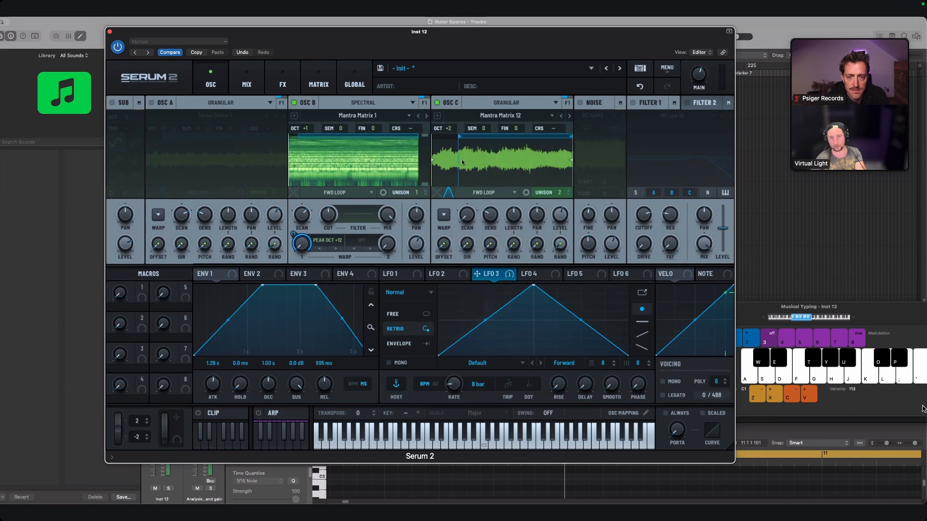
mouse_move(489, 221)
left_mouse_down()
mouse_move(485, 236)
mouse_move(491, 222)
left_mouse_up()
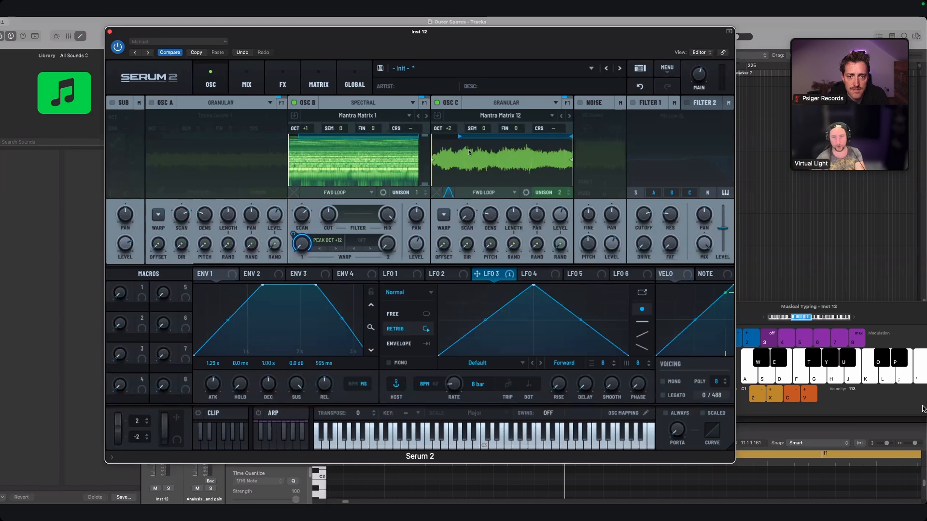
key("f")
left_click_drag(493, 218, 487, 228)
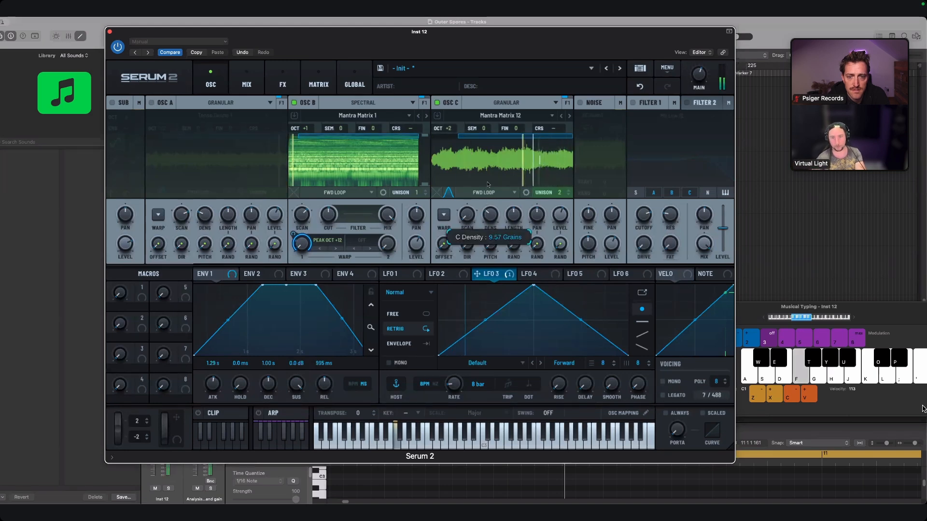
- Sweep oscillator C's grain length between 0 ms and about 3.5 s, raise it again and play several notes
left_click_drag(487, 184, 519, 205)
key("f")
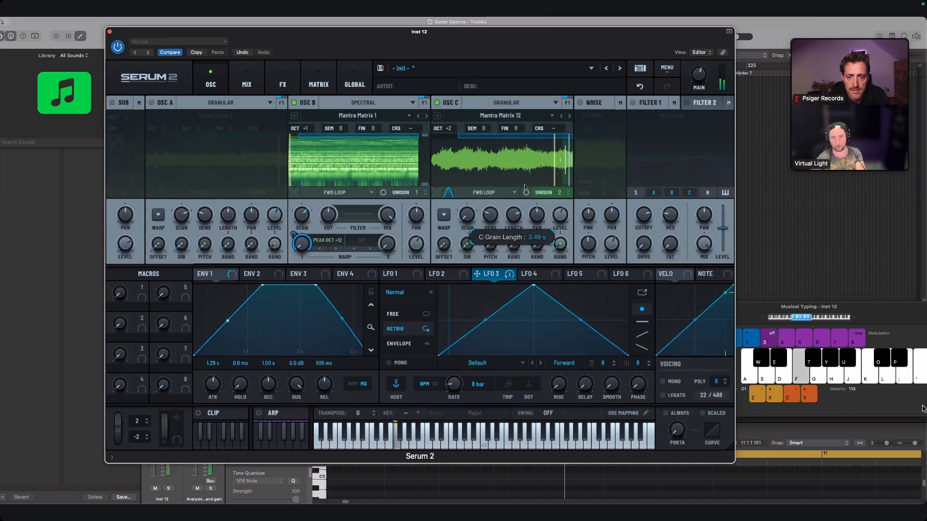
left_click_drag(529, 173, 502, 253)
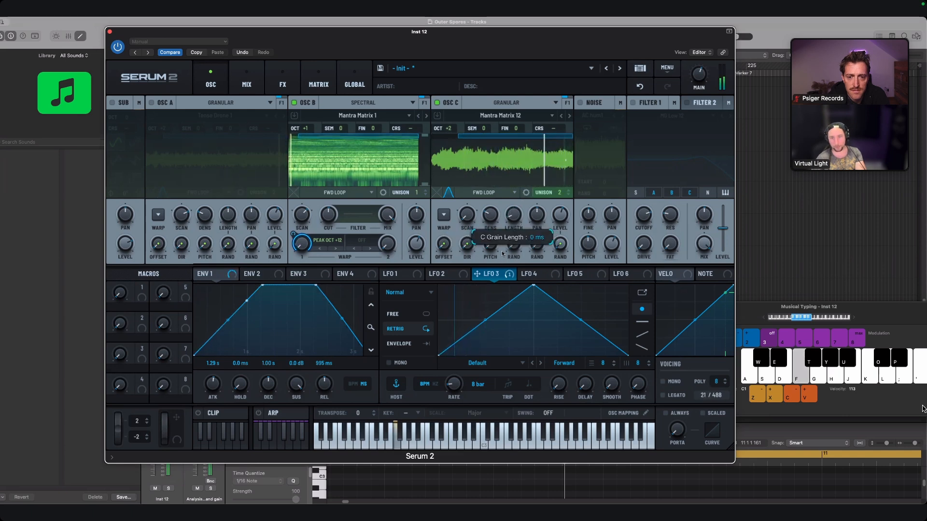
left_click_drag(529, 193, 521, 159)
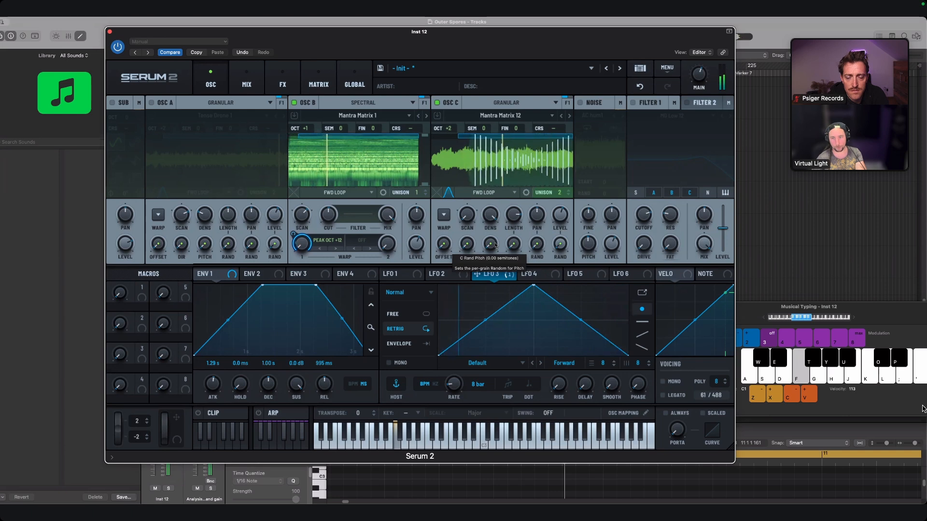
key("h")
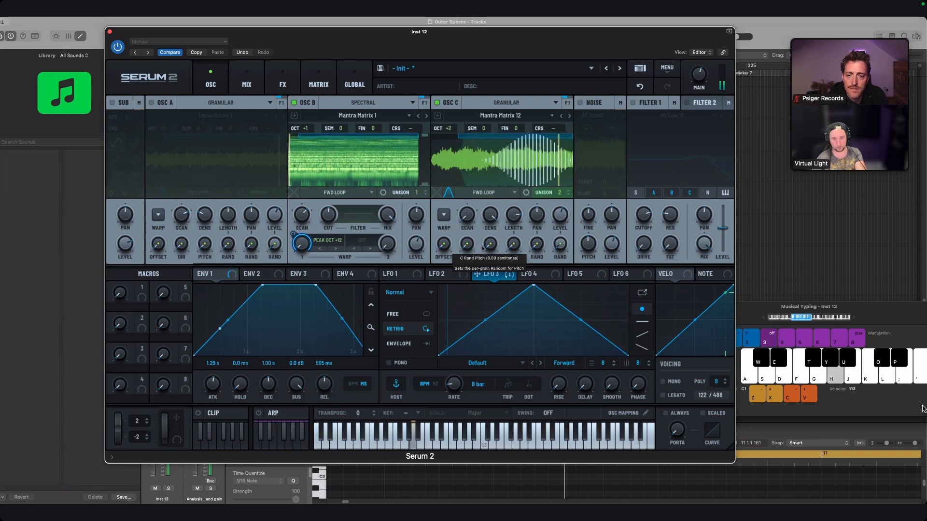
key("g")
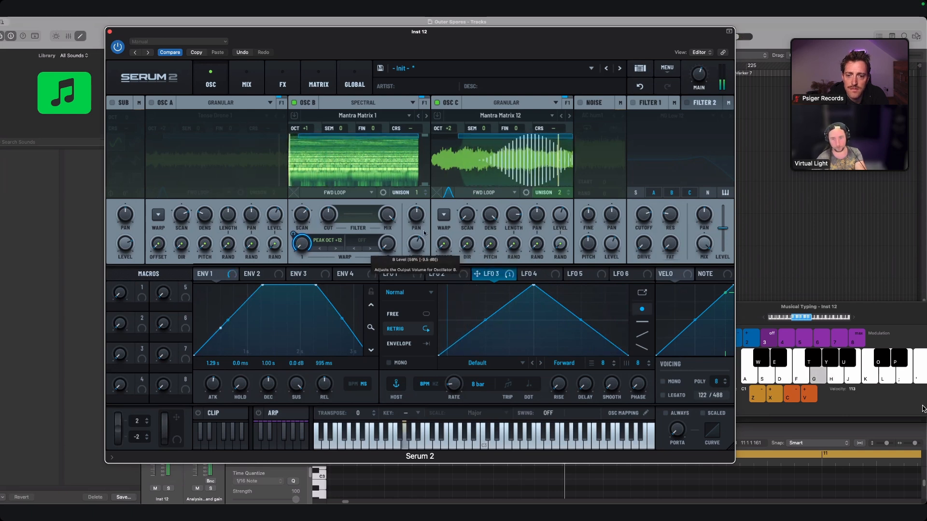
key("f")
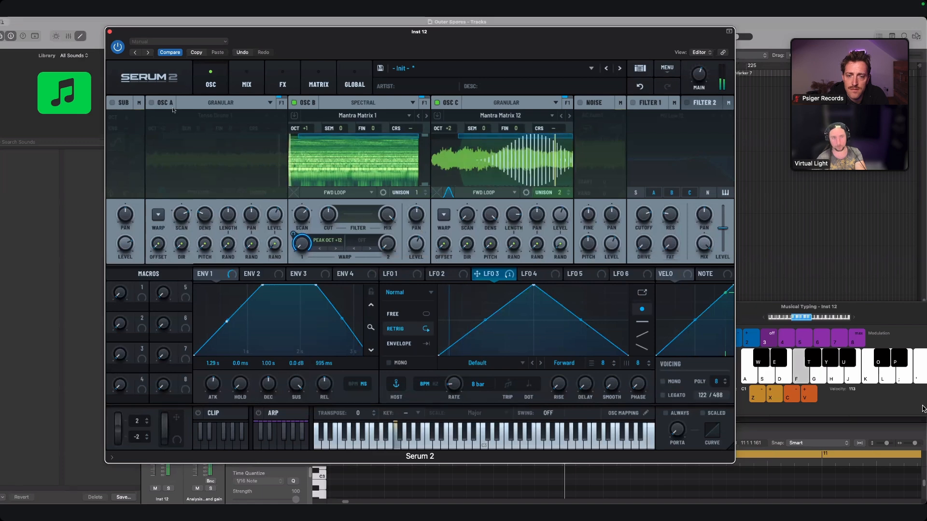
- Turn on oscillator A and filter 1, open the MG Low 12 cutoff and set the resonance to about 27%
left_click(152, 102)
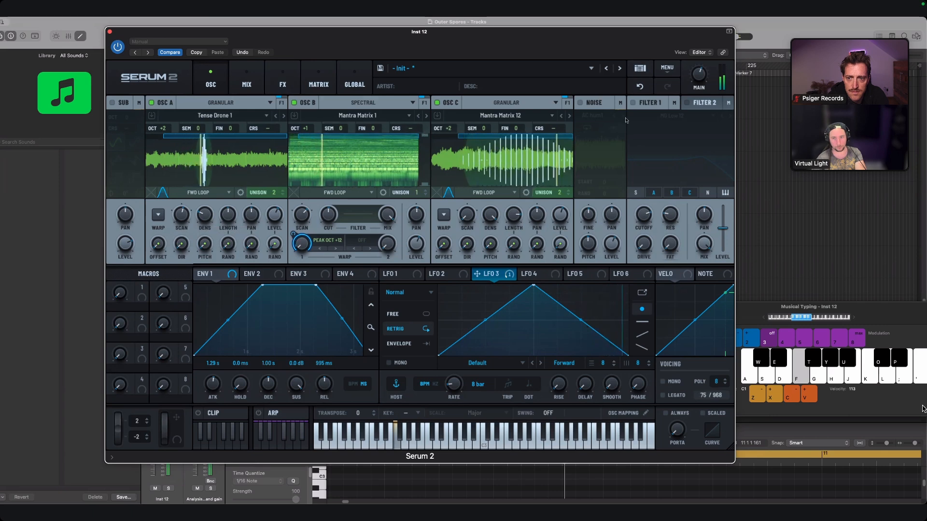
left_click(633, 102)
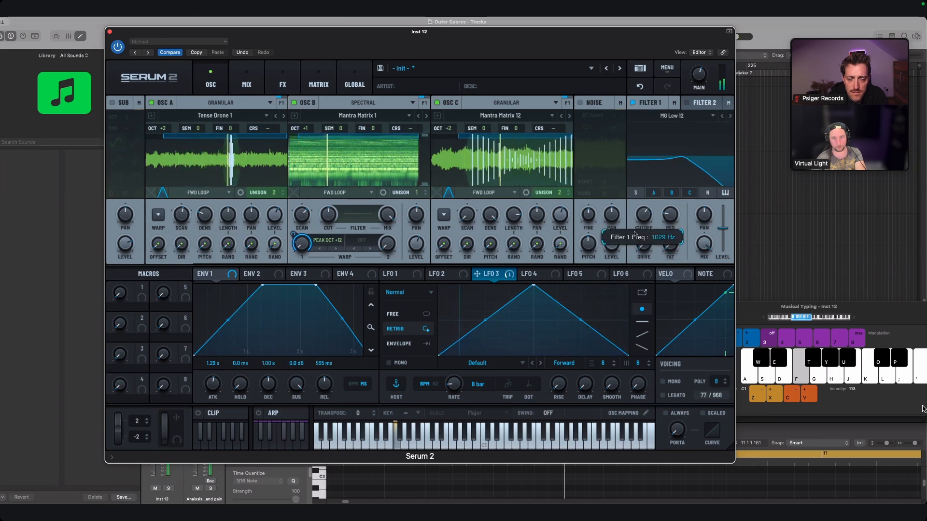
left_click(282, 82)
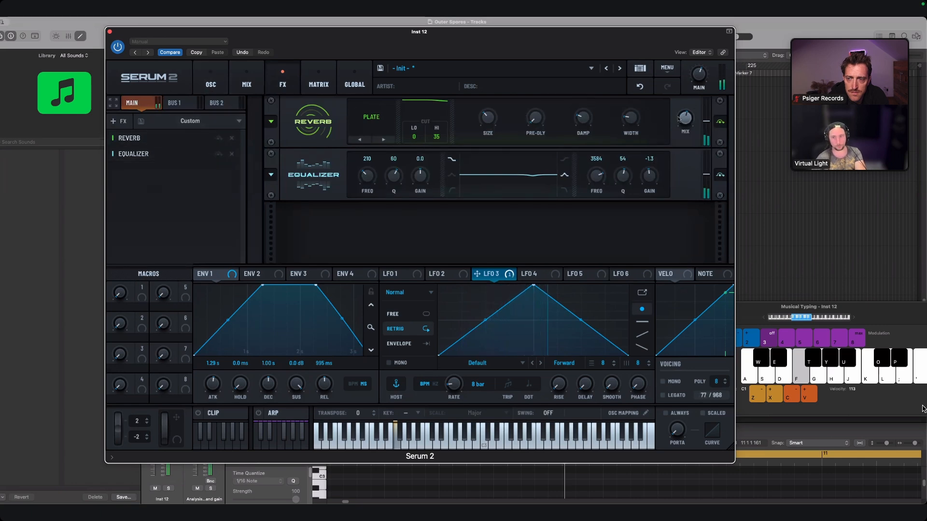
left_click(211, 82)
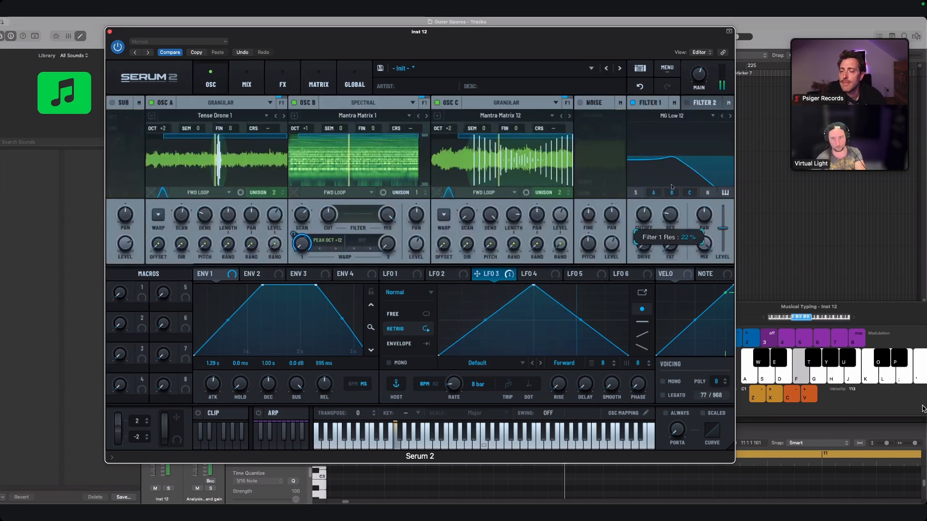
left_click_drag(671, 187, 672, 154)
left_click_drag(644, 216, 645, 190)
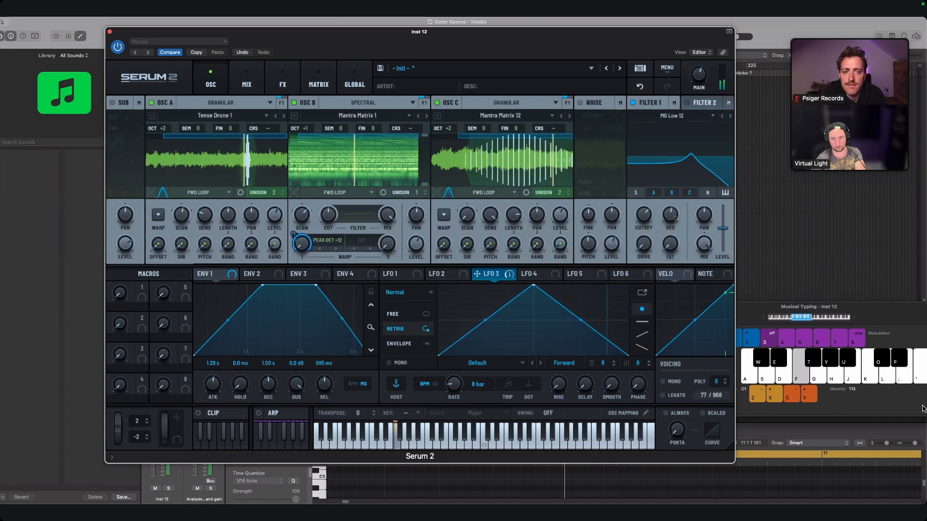
left_click_drag(675, 219, 665, 251)
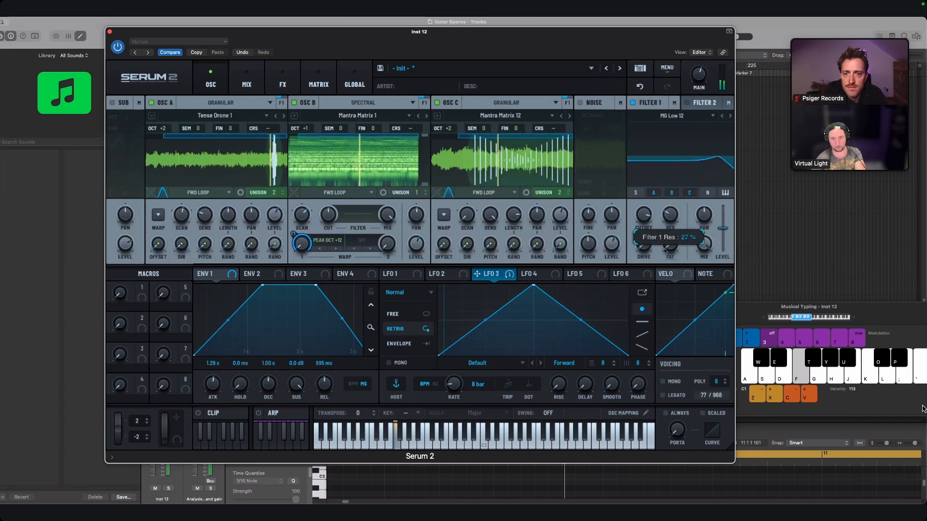
- Turn on the noise oscillator and load the "Electr...les 1" sample from within the Serum 2 Presets Samples folder
left_click(580, 103)
left_click(594, 115)
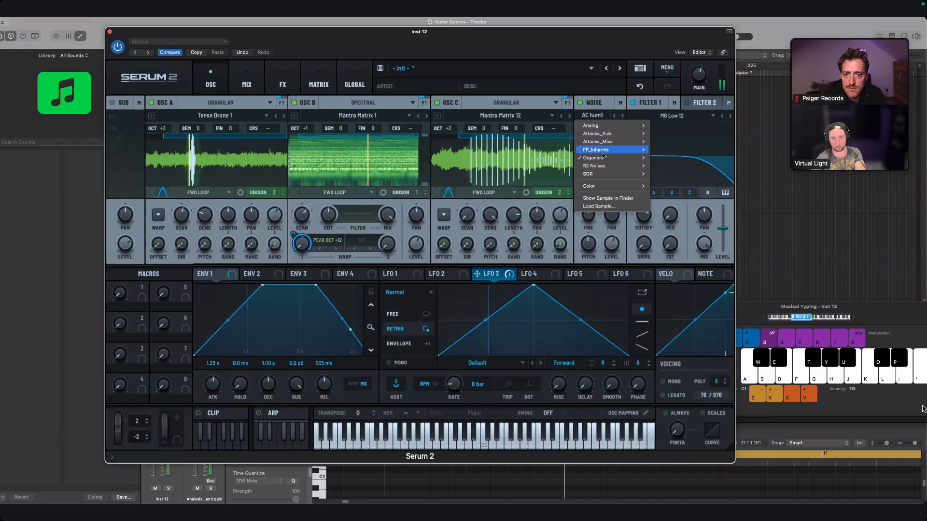
left_click(606, 199)
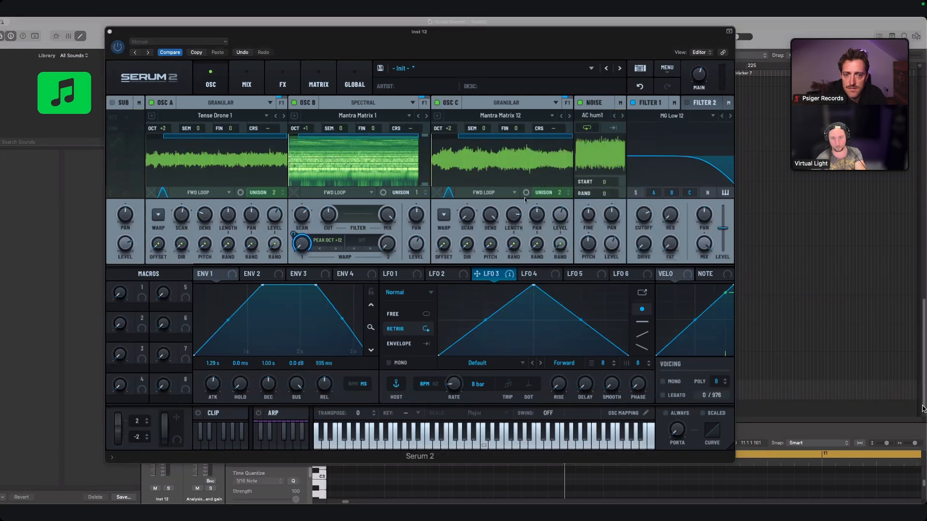
left_click(594, 116)
left_click(610, 197)
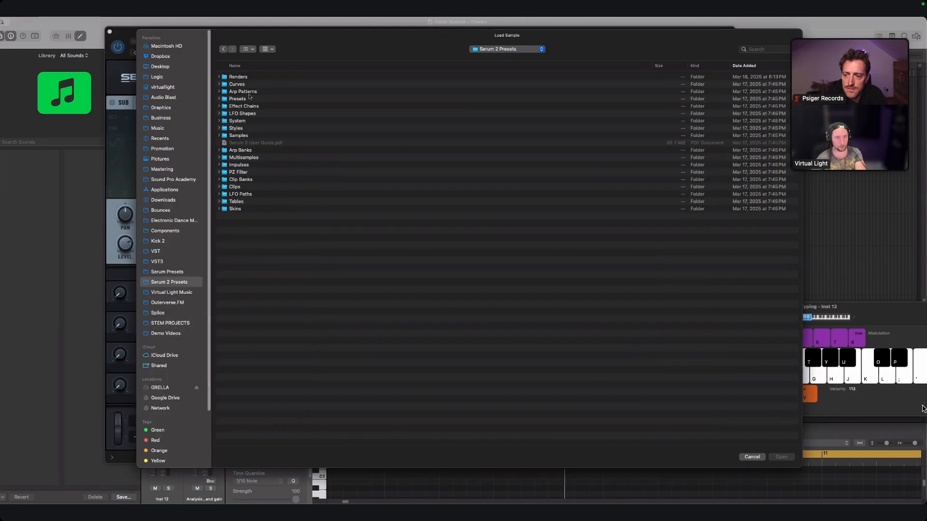
double_click(240, 136)
double_click(229, 92)
double_click(259, 105)
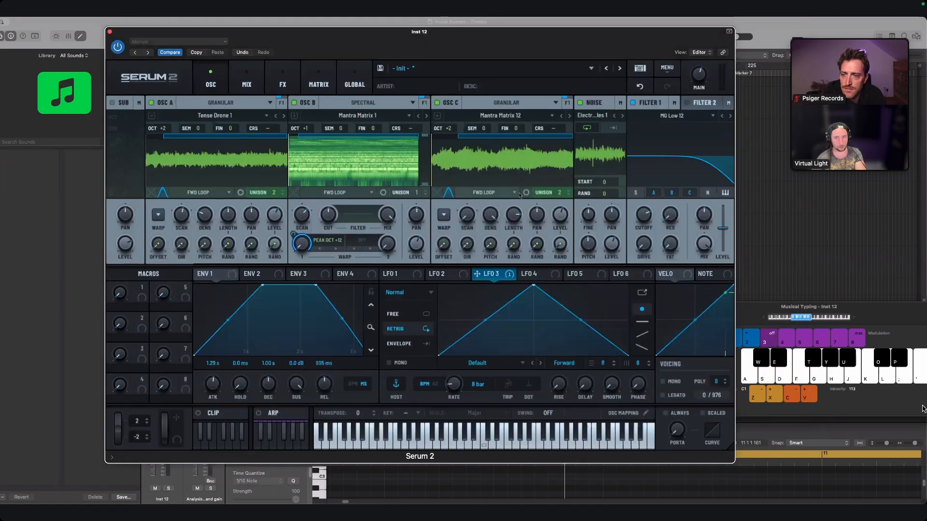
- Raise the noise level and modulate the noise pitch with LFO 4 at a rate of 16 bar, adjusting the modulation depth
left_click_drag(621, 245, 628, 223)
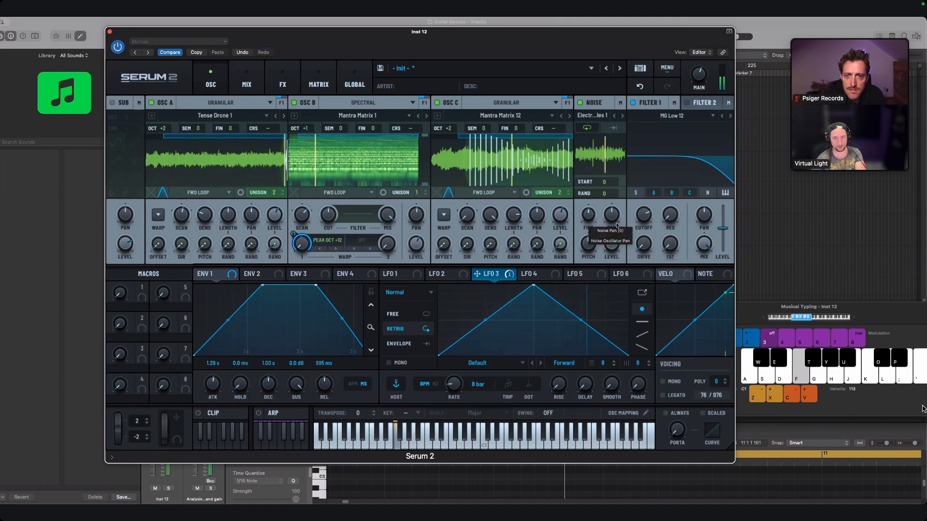
left_click(537, 275)
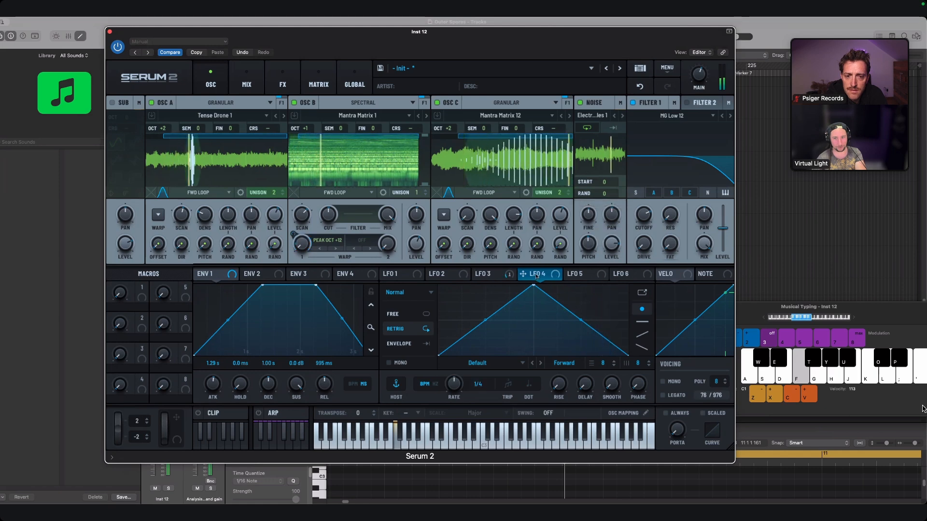
left_click_drag(569, 263, 584, 254)
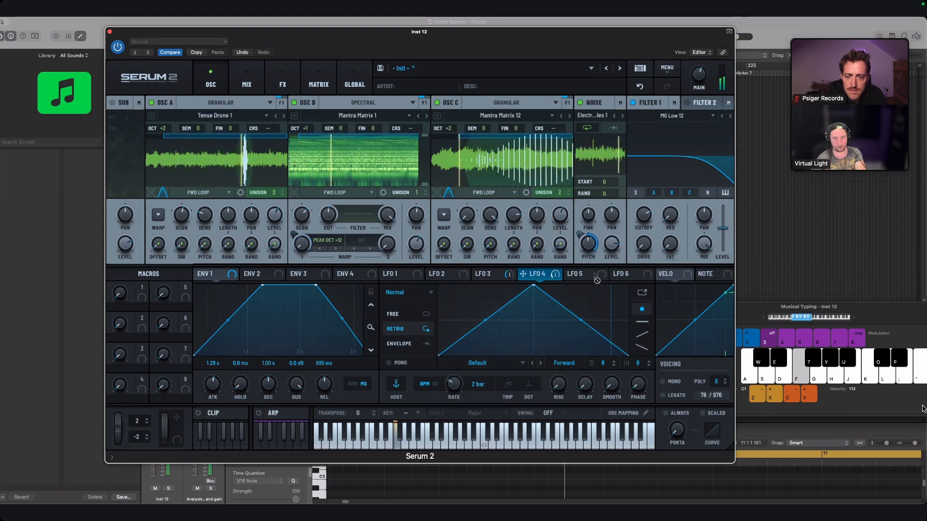
left_click_drag(588, 244, 588, 264)
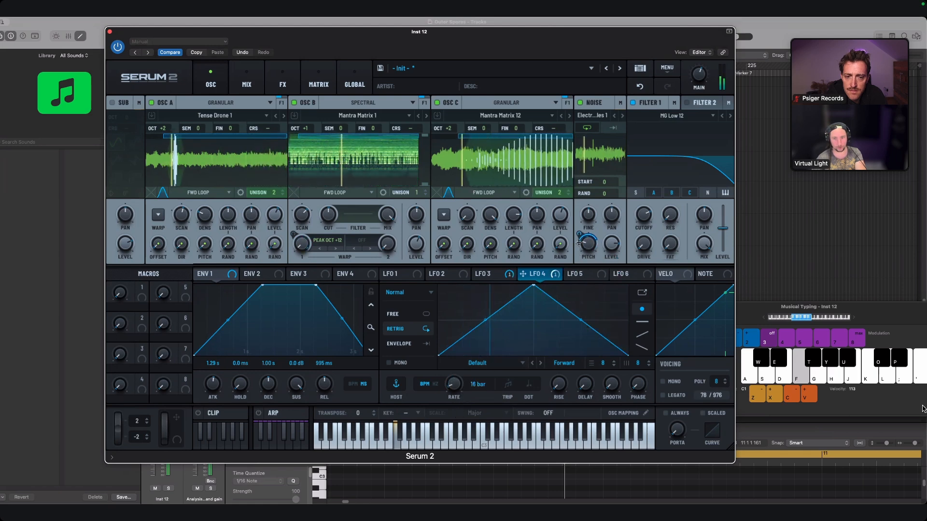
mouse_move(580, 232)
left_click_drag(580, 231, 580, 229)
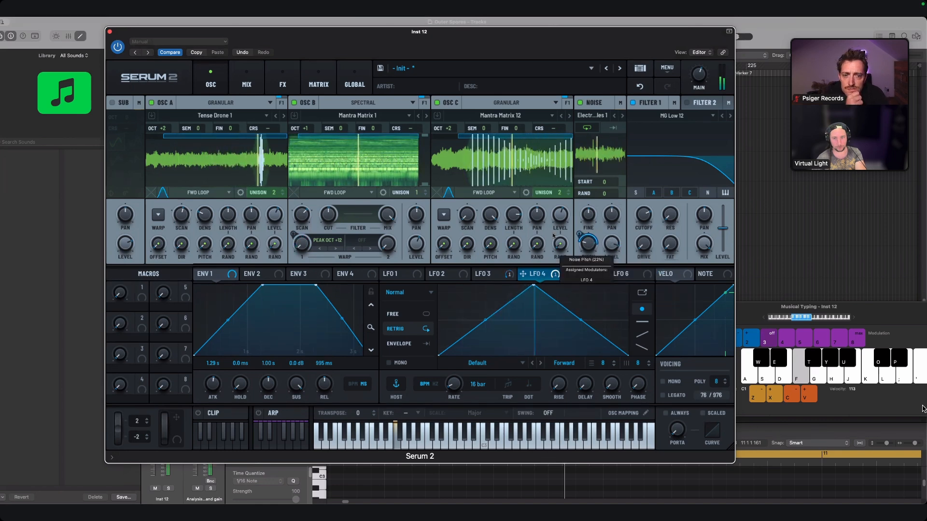
- Look over the modulation matrix and the main and bus 1 effects, and return to the oscillators
left_click(319, 84)
left_click(283, 84)
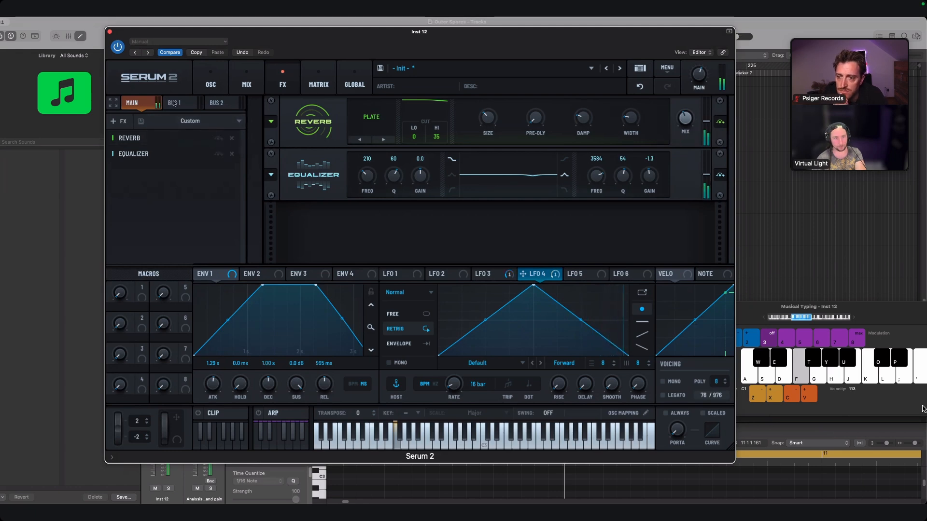
left_click(188, 102)
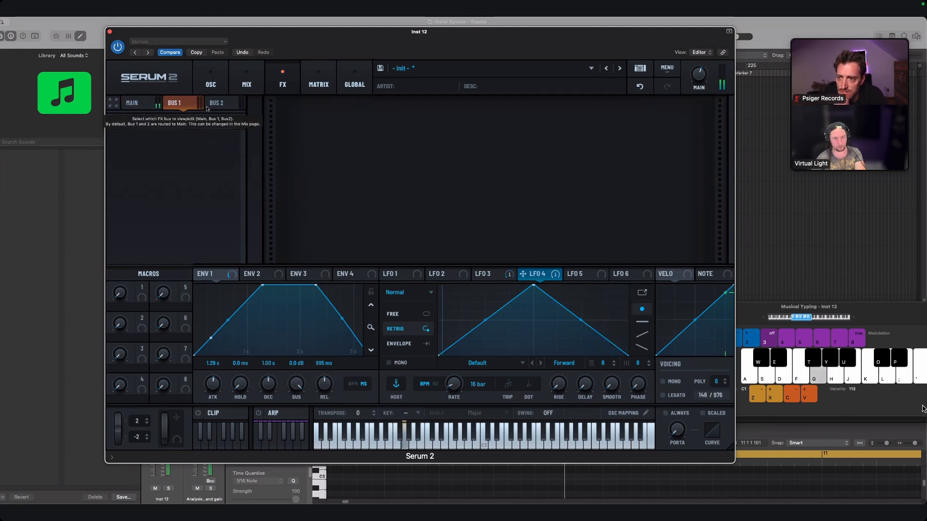
left_click(225, 85)
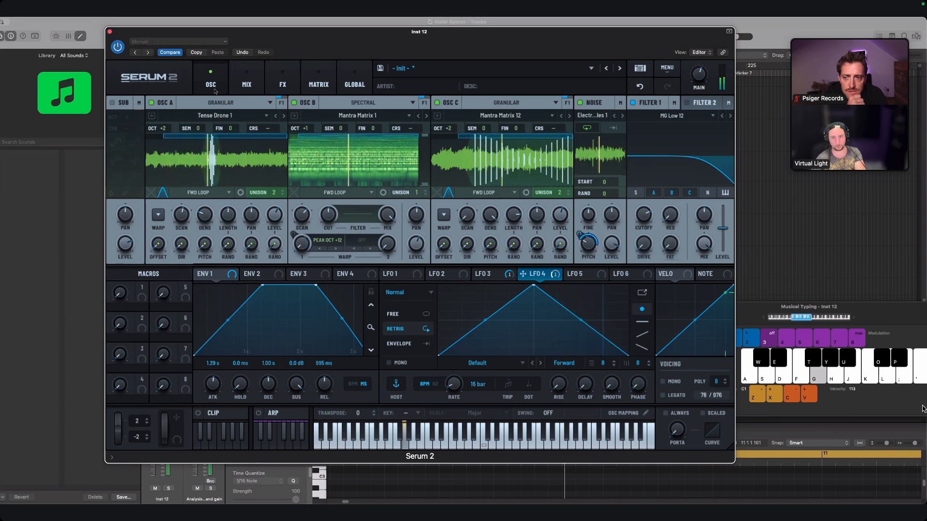
- Replace the noise oscillator's sample with "Sprayed Chimes 1.wav" from the Texture folder
mouse_move(595, 246)
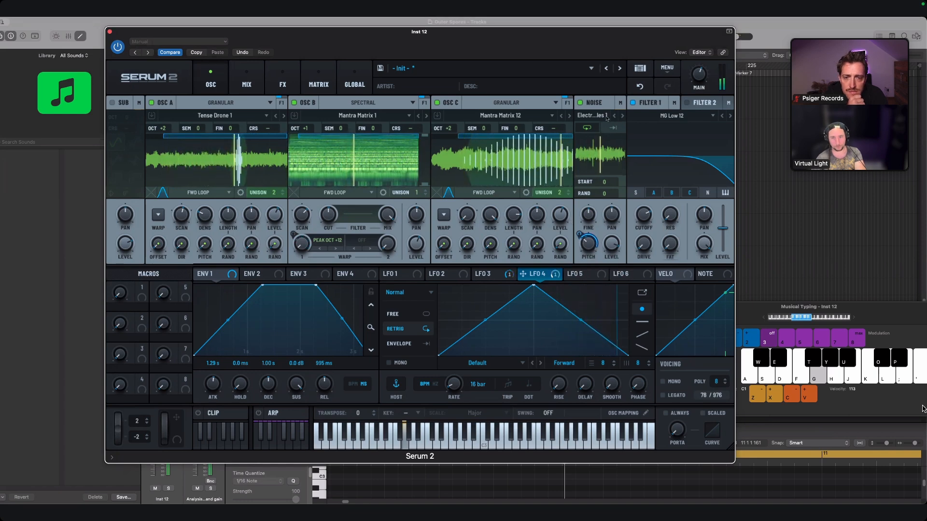
left_click(622, 116)
left_click(593, 115)
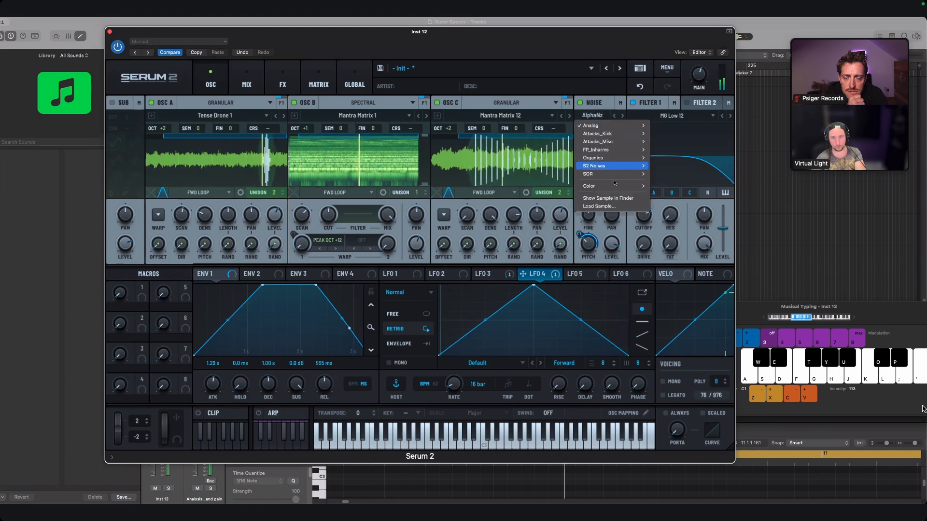
left_click(613, 207)
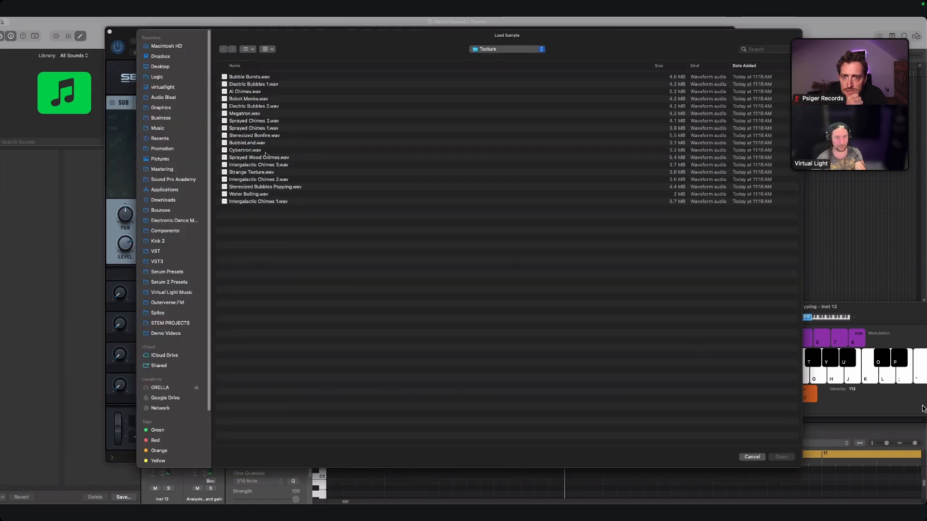
left_click(276, 120)
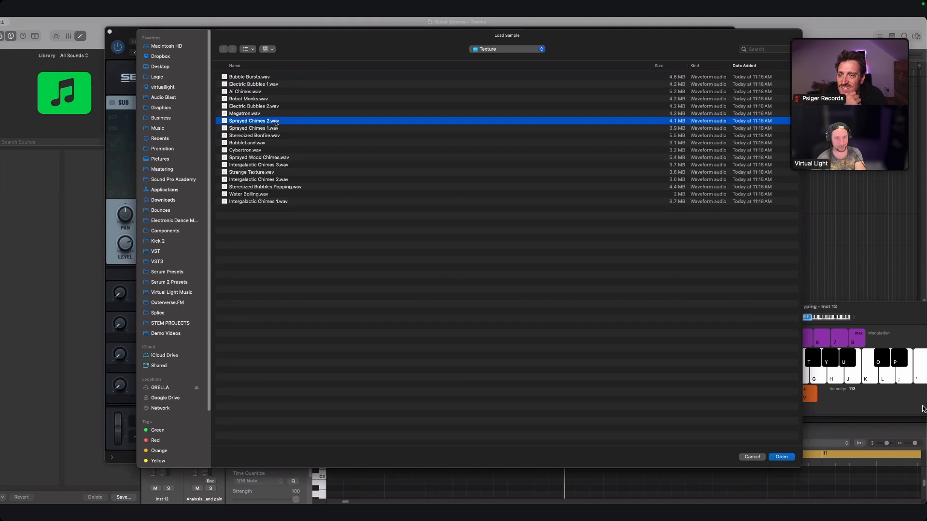
left_click(250, 115)
left_click(259, 107)
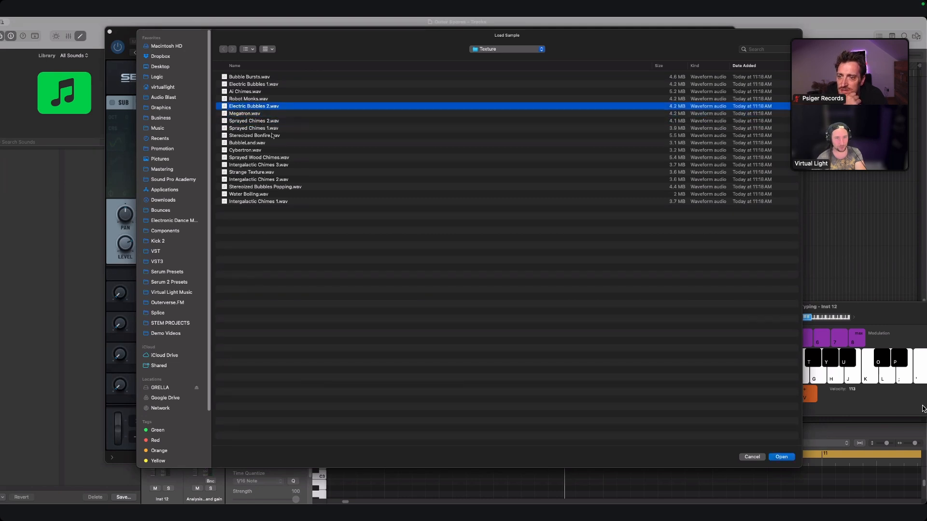
left_click(277, 128)
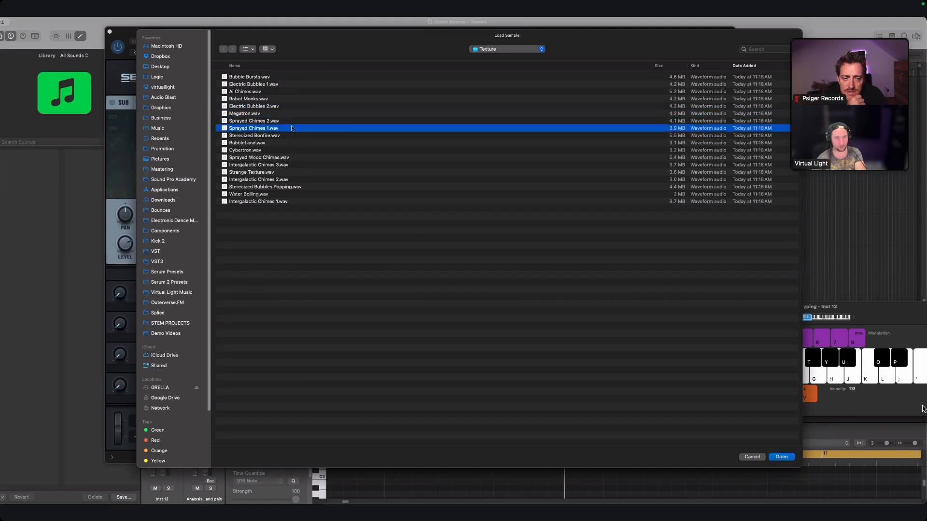
double_click(292, 128)
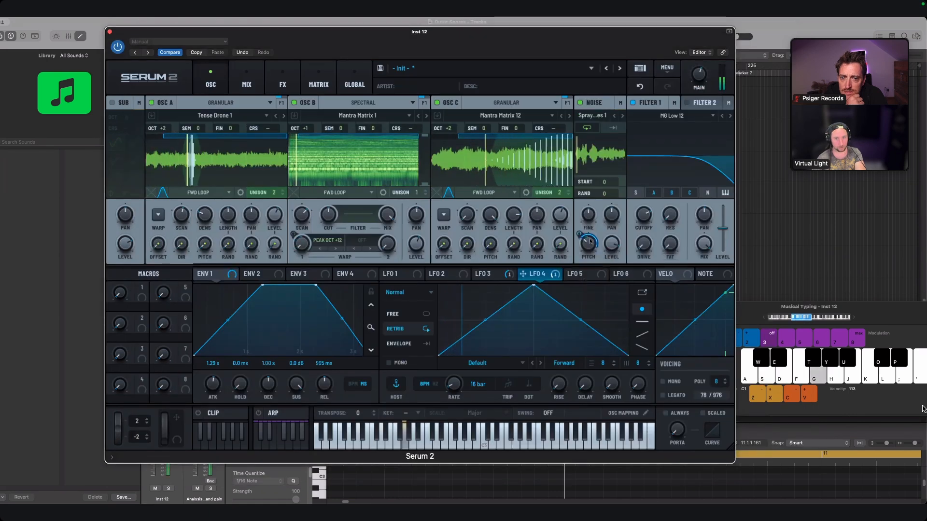
- Bypass all LFO 4 destinations and adjust the noise pitch manually, trying about 47%
left_click_drag(581, 233, 582, 245)
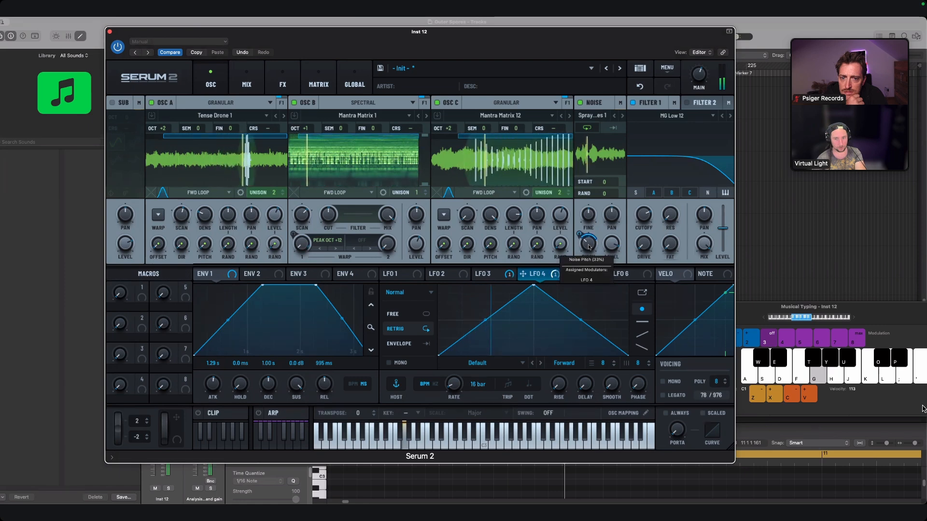
right_click(588, 249)
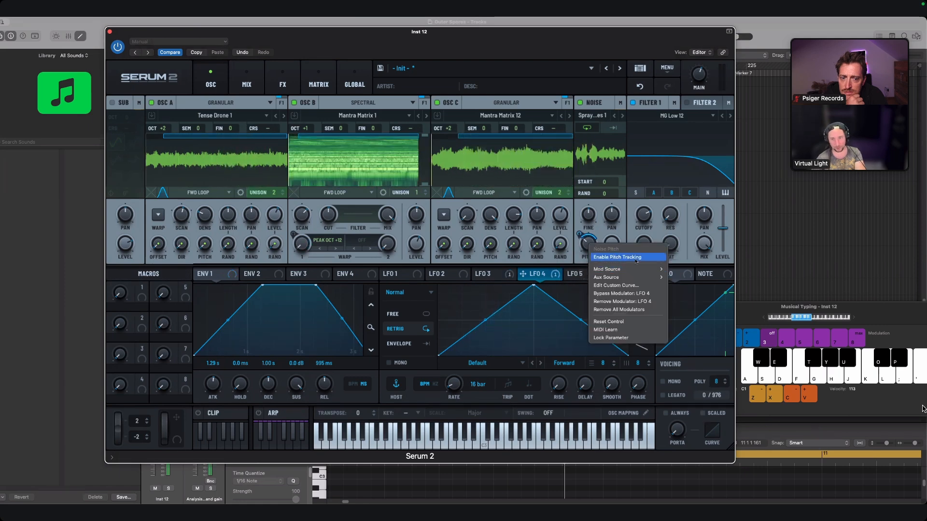
left_click(587, 242)
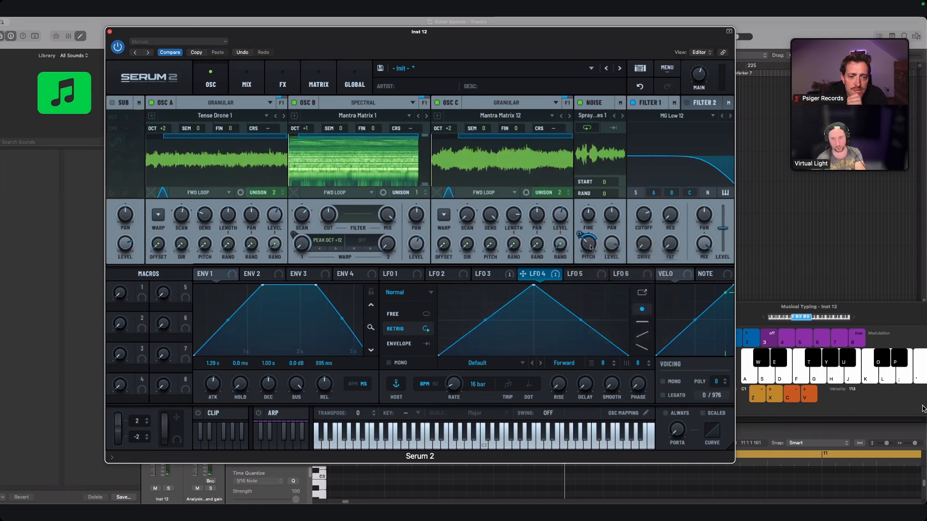
right_click(590, 243)
right_click(536, 275)
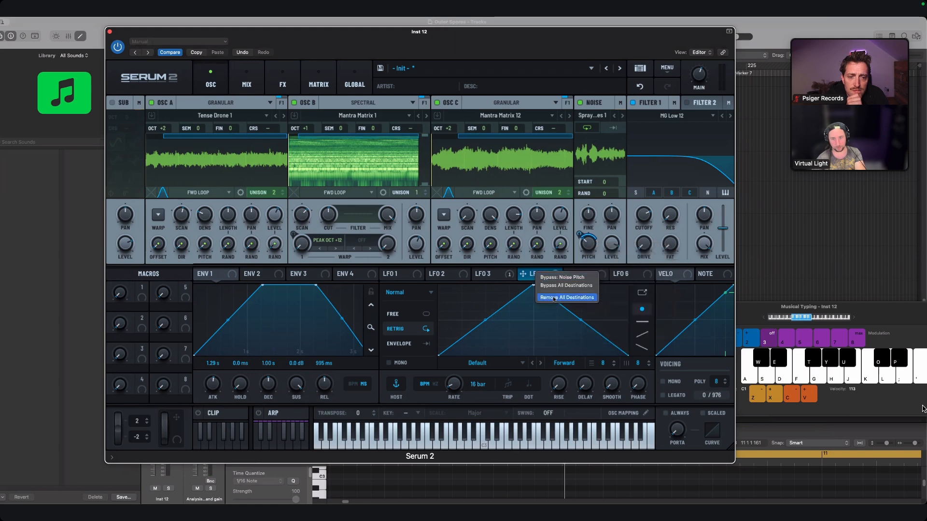
left_click(568, 286)
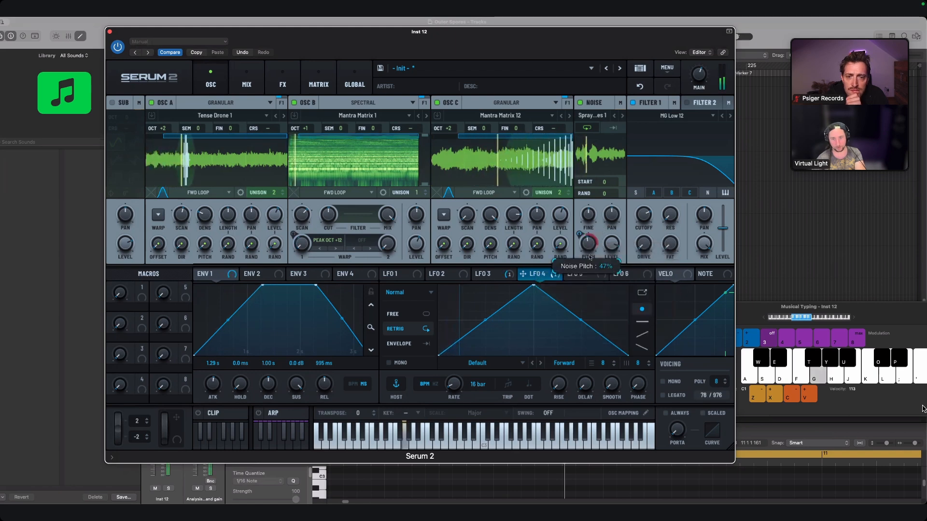
mouse_move(589, 253)
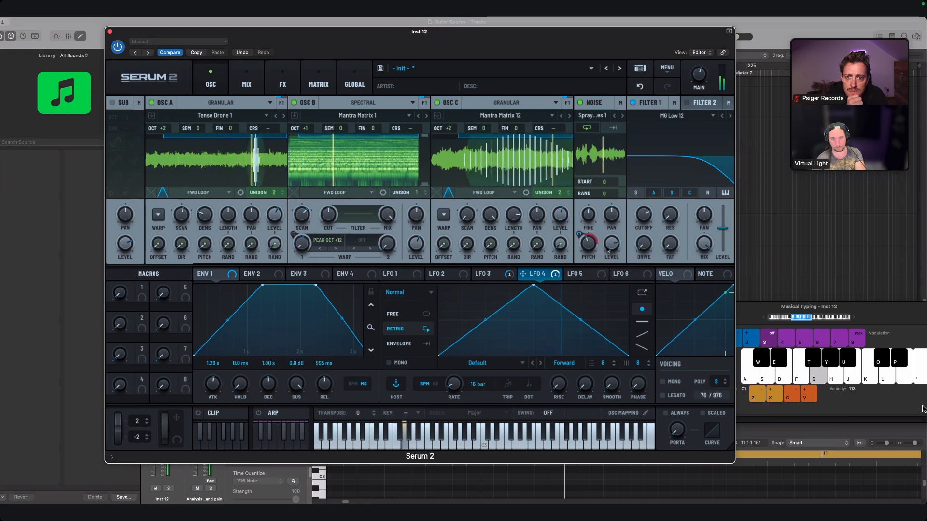
left_click_drag(597, 253, 594, 246)
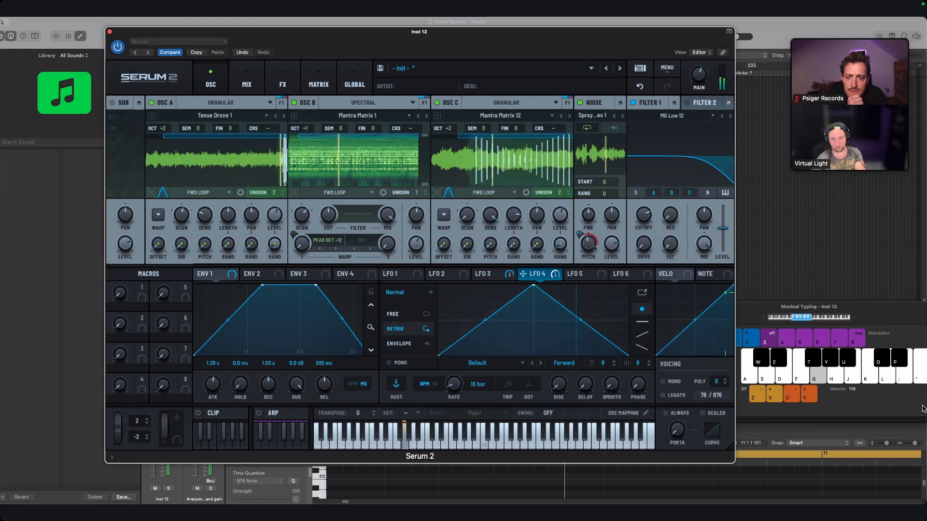
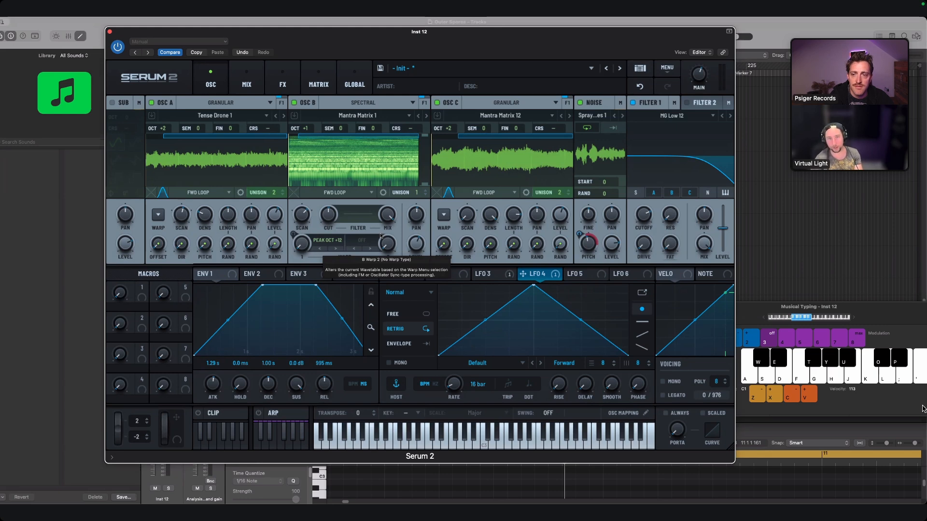
- Move the plugin window aside and look through the effects, matrix and global pages, ending on the mixer
left_click_drag(369, 37, 336, 29)
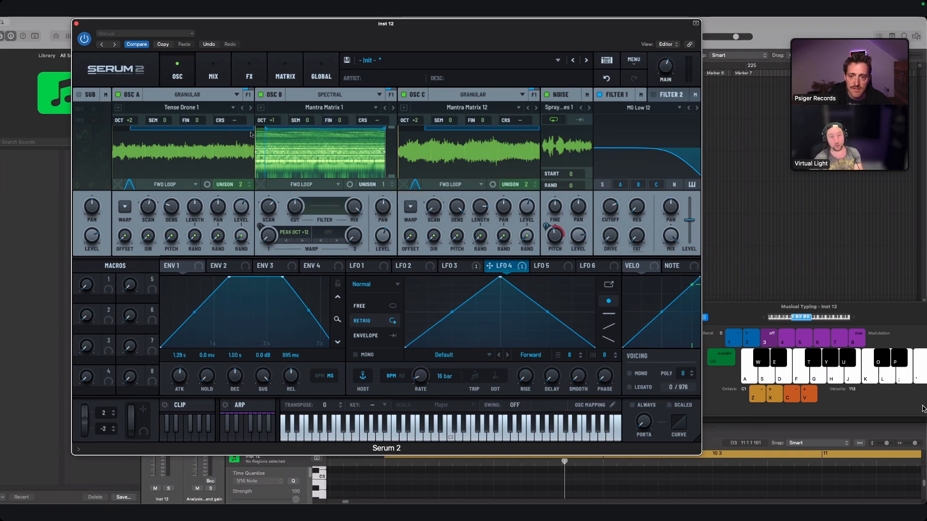
left_click(250, 77)
left_click(285, 73)
left_click(321, 73)
left_click(213, 74)
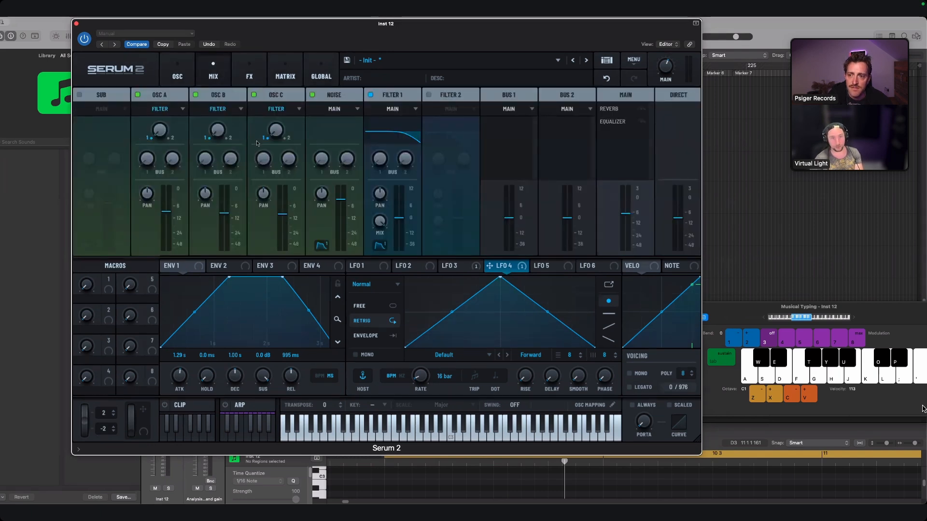
- Examine the output routing options of oscillator C and bus 1 in the mixer
left_click(297, 109)
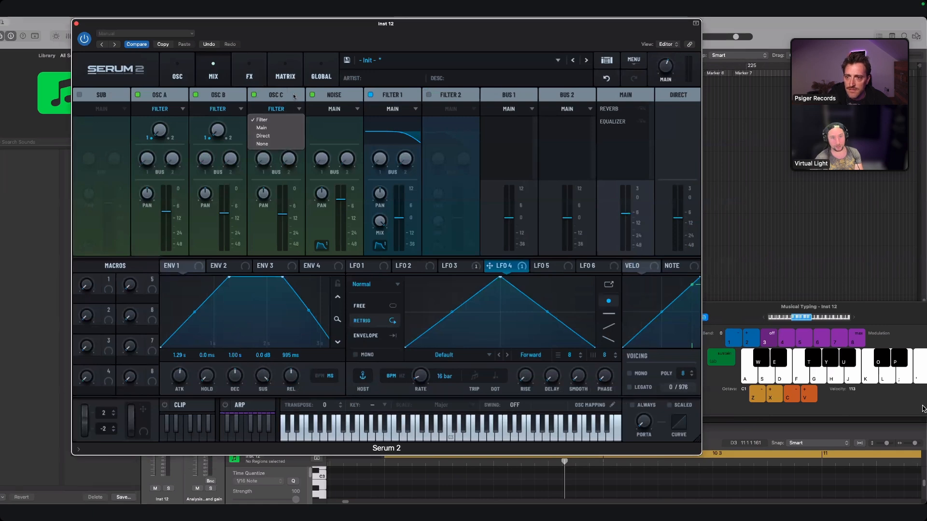
left_click(273, 110)
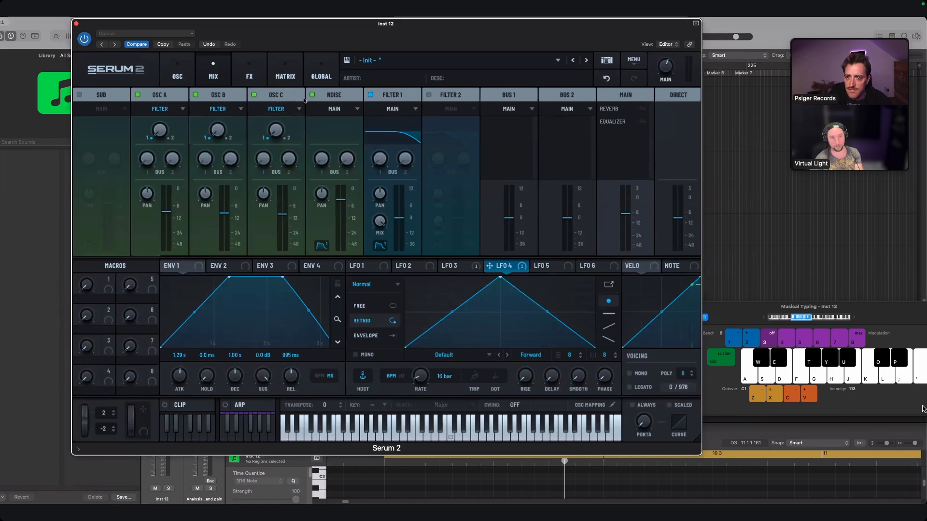
left_click(265, 110)
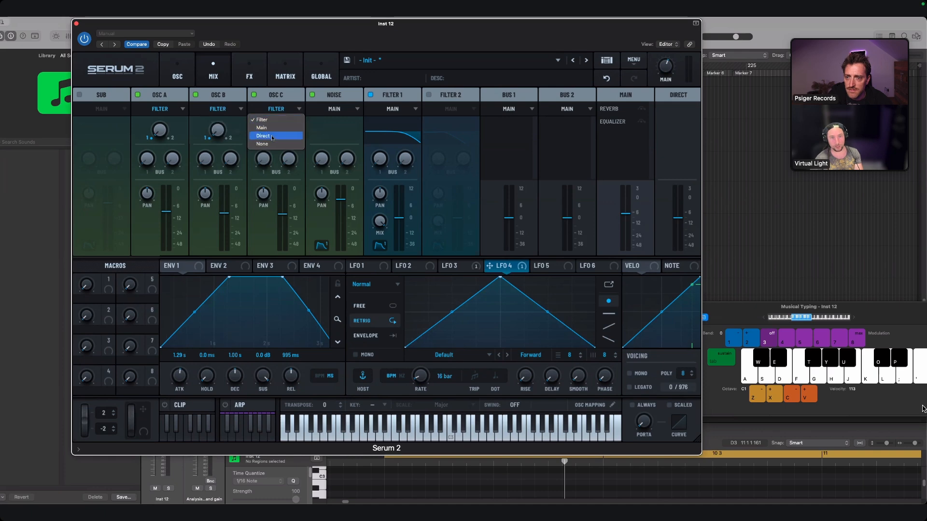
left_click(522, 99)
left_click(527, 107)
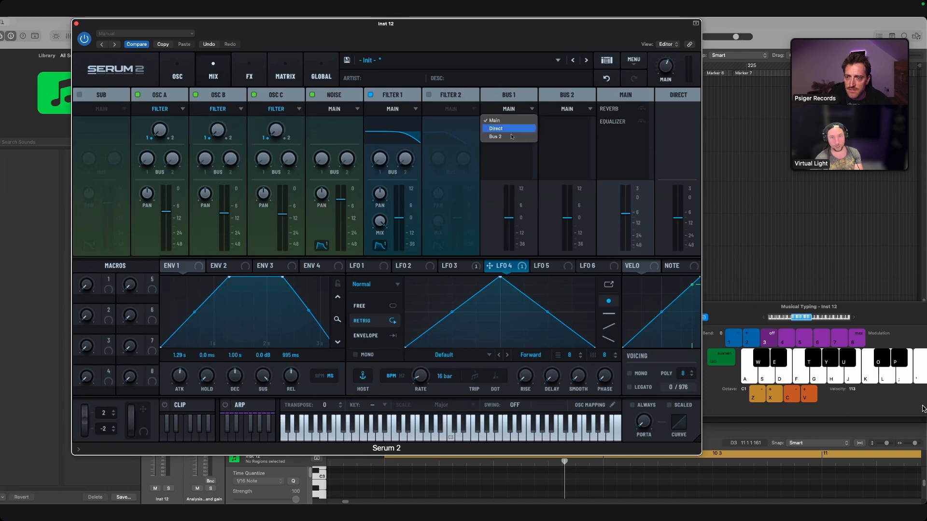
left_click(500, 87)
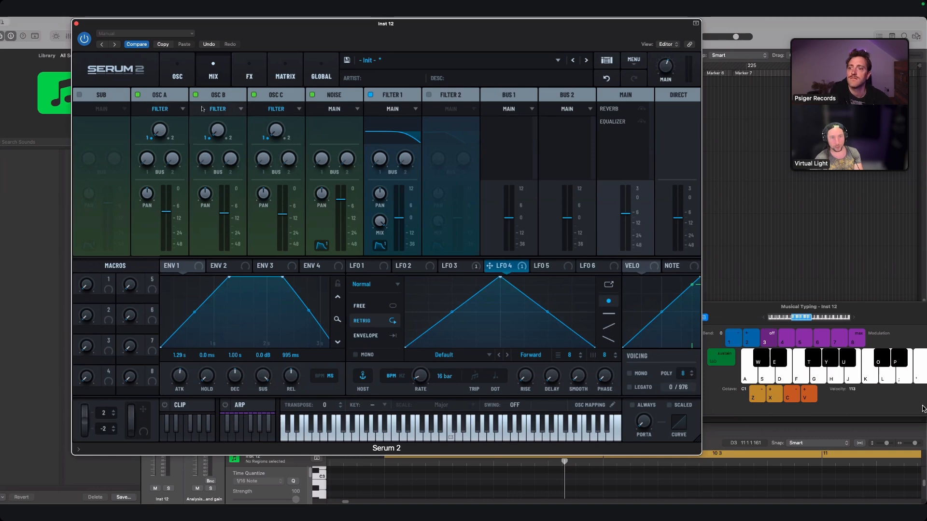
- Examine the output routing options of oscillator B, filter 1 and bus 1 plus filter 1's bus sends, and return to the oscillators
left_click(218, 108)
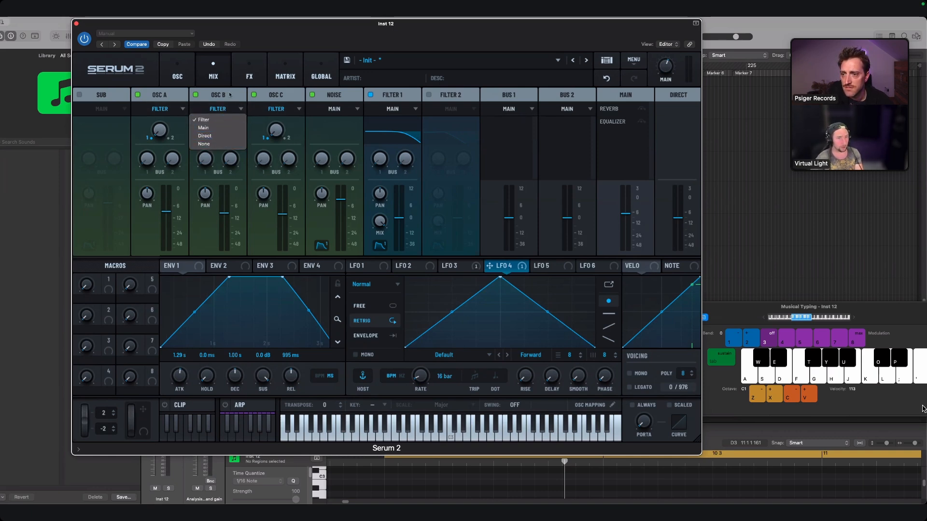
left_click(220, 119)
left_click(406, 110)
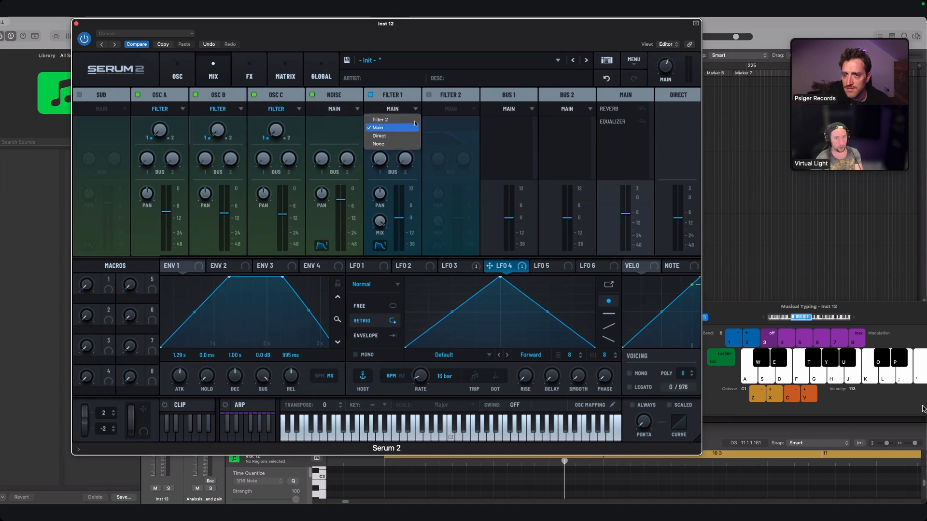
left_click(522, 110)
left_click(522, 110)
left_click(544, 88)
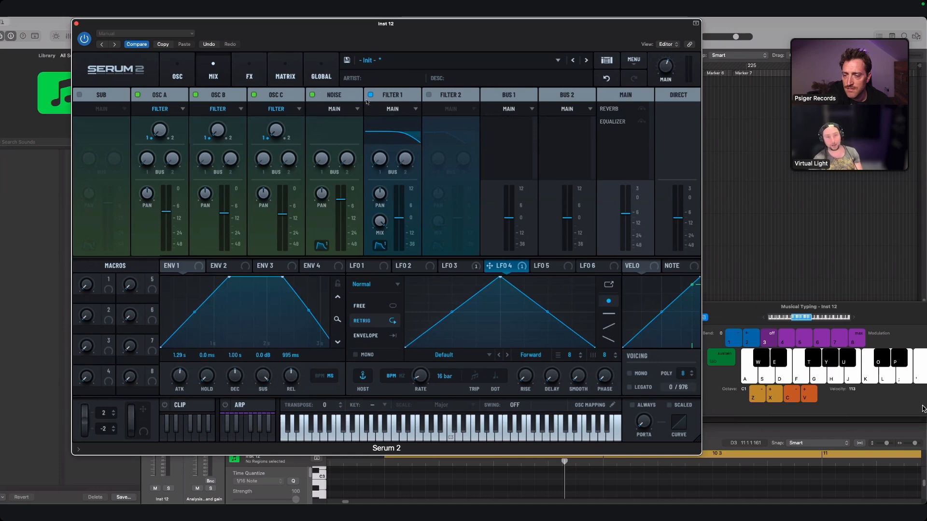
left_click_drag(378, 161, 385, 184)
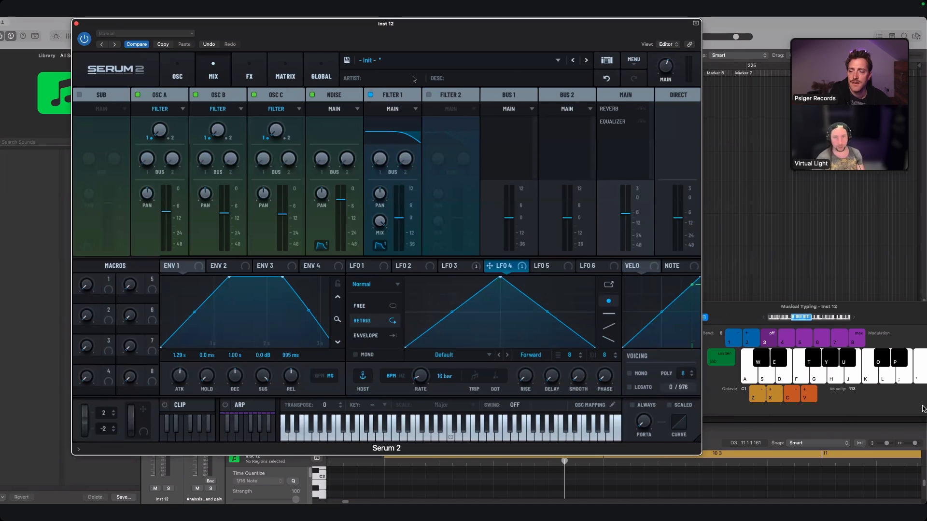
left_click(183, 76)
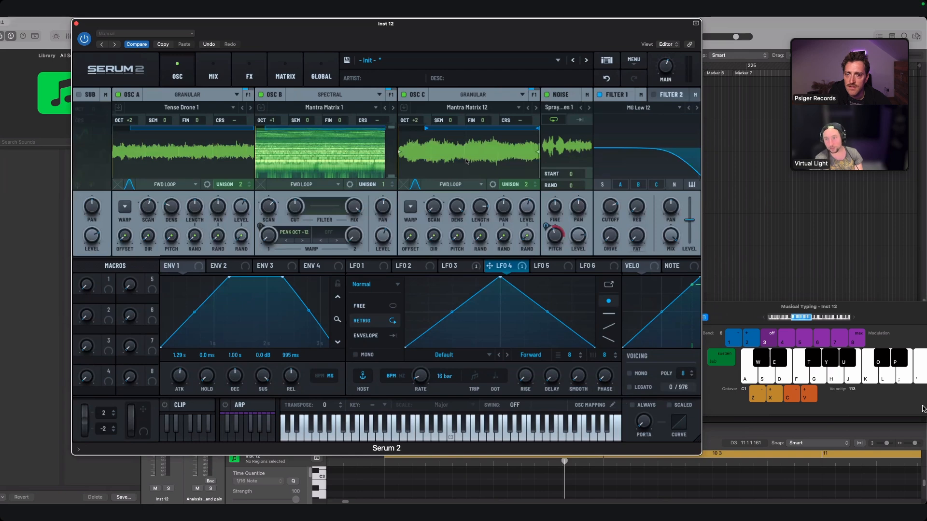
- Close the plugin window and draw a MIDI region on the Inst 12 track from bar 9 to bar 17
left_click(76, 23)
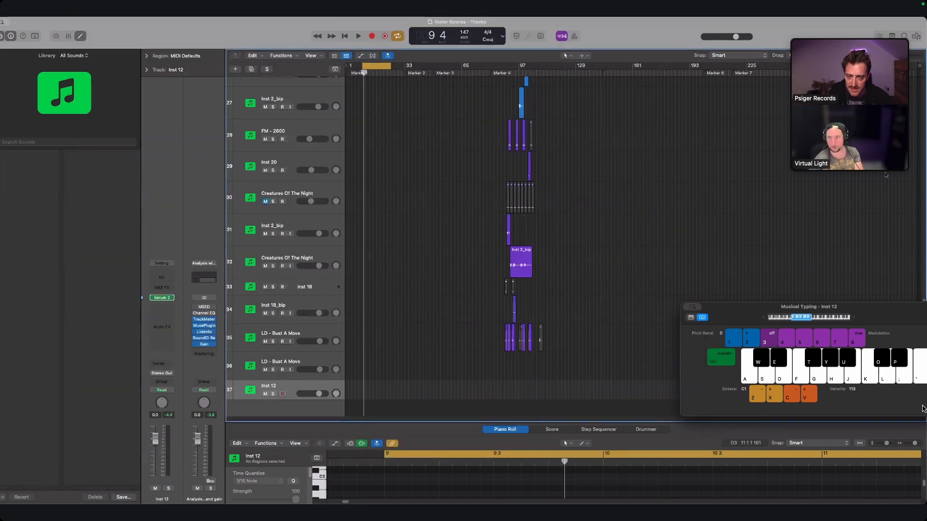
left_click_drag(908, 58, 913, 58)
scroll(476, 252, "down", 3)
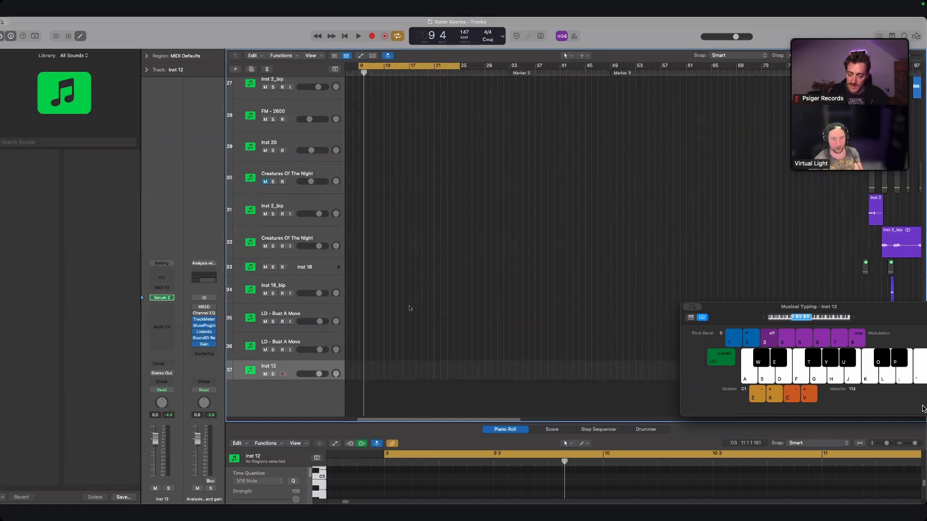
left_click(568, 56)
left_click(585, 73)
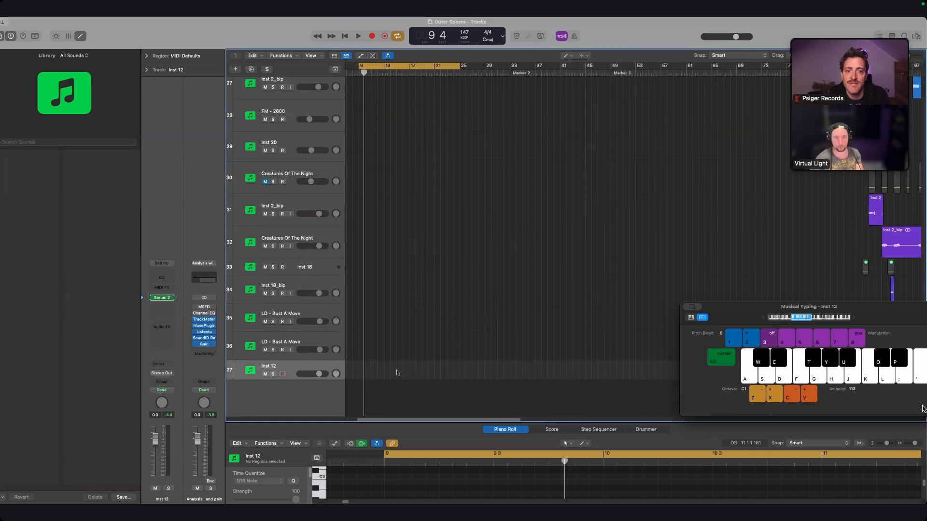
left_click(362, 372)
left_click_drag(363, 375, 408, 388)
- Draw a sustained note from bar 9 to bar 11 in the enlarged piano roll of the Inst 12 region and play it
left_click_drag(404, 423, 404, 117)
left_click(319, 283)
left_click(320, 274)
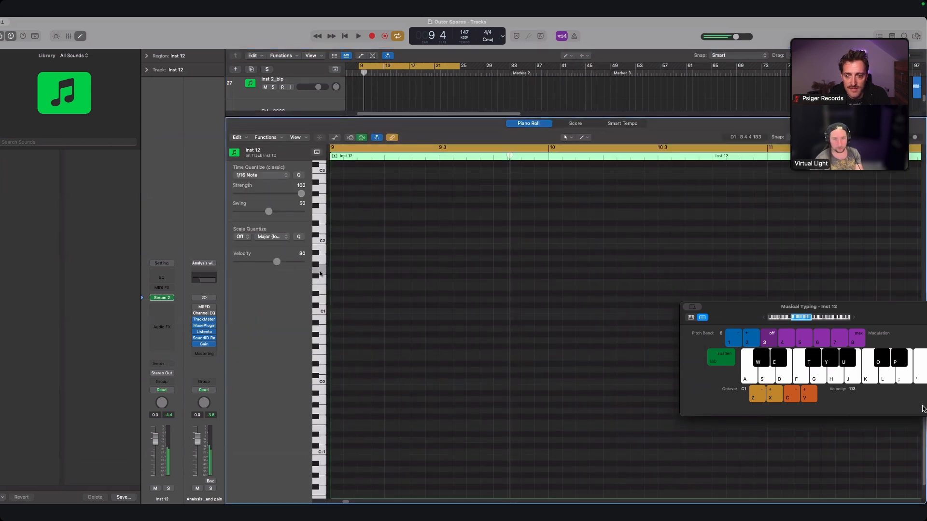
left_click(568, 138)
left_click(585, 155)
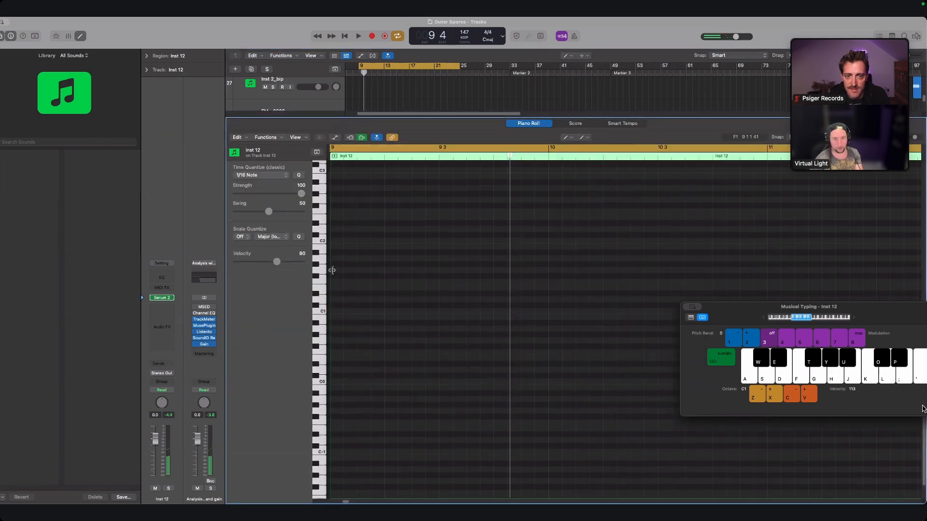
left_click(332, 271)
left_click_drag(436, 271, 437, 212)
key("space")
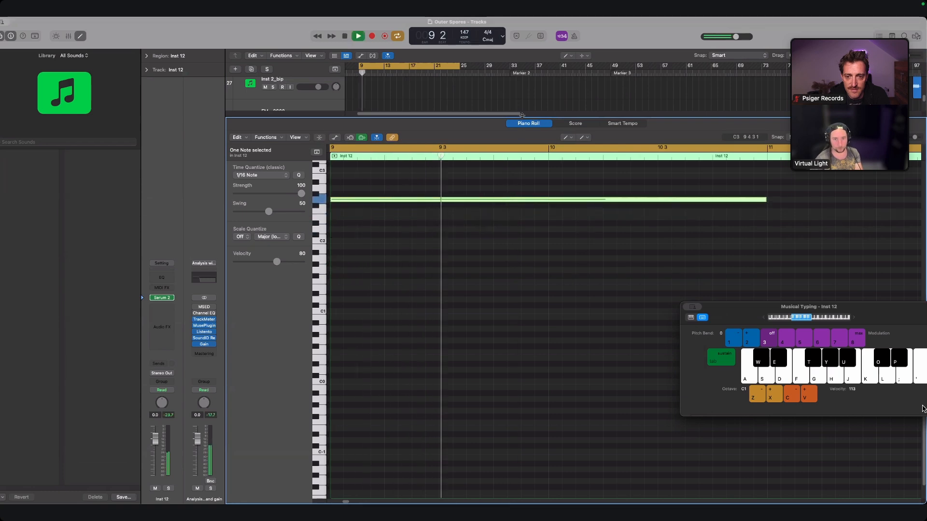
- Lengthen the note to the end of the region at bar 17 while auditioning it
left_click_drag(522, 115, 524, 388)
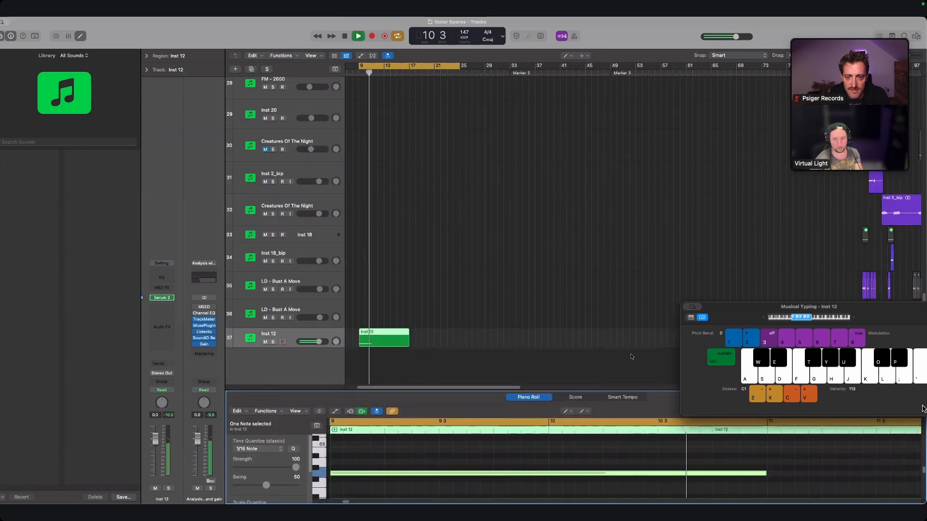
left_click_drag(589, 390, 586, 153)
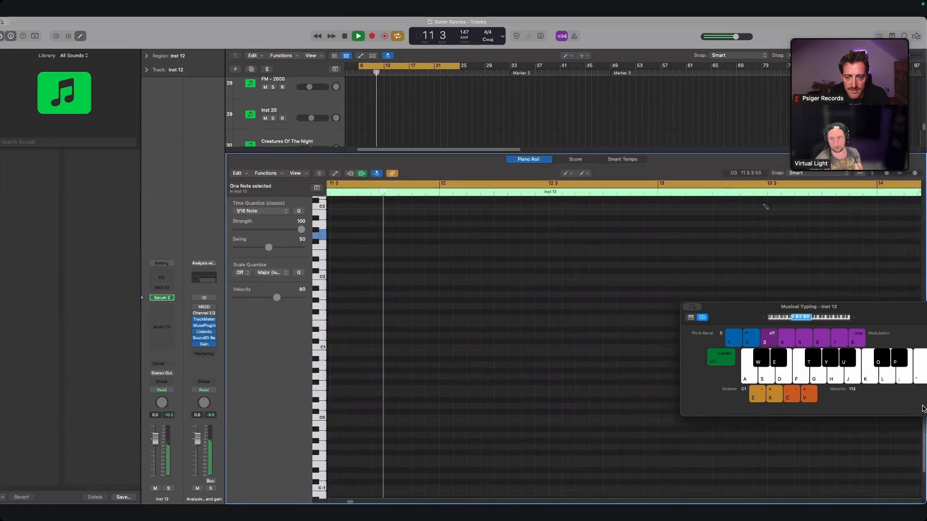
key("space")
key("space")
scroll(429, 230, "down", 5)
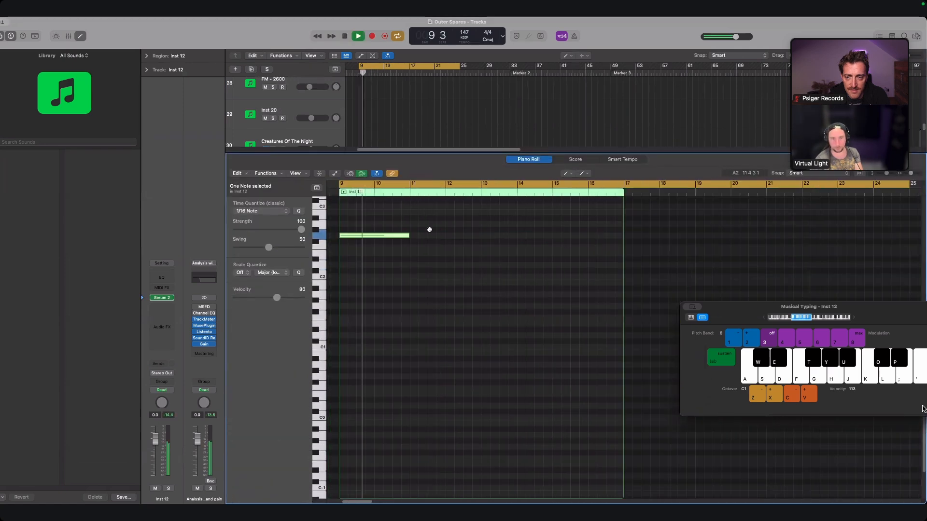
left_click_drag(408, 236, 625, 255)
key("space")
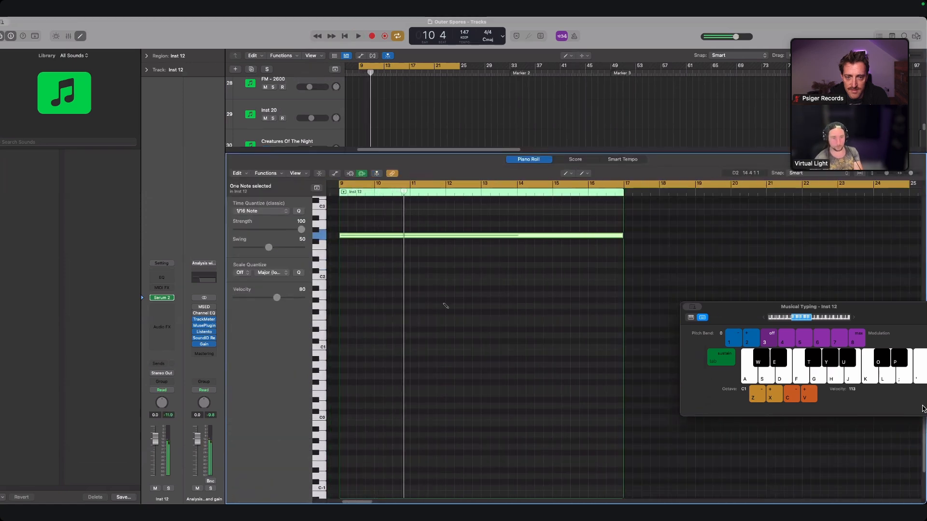
- Play the region, reopen Serum 2 on the Inst 12 track and extend the piano roll note to bar 25
key("space")
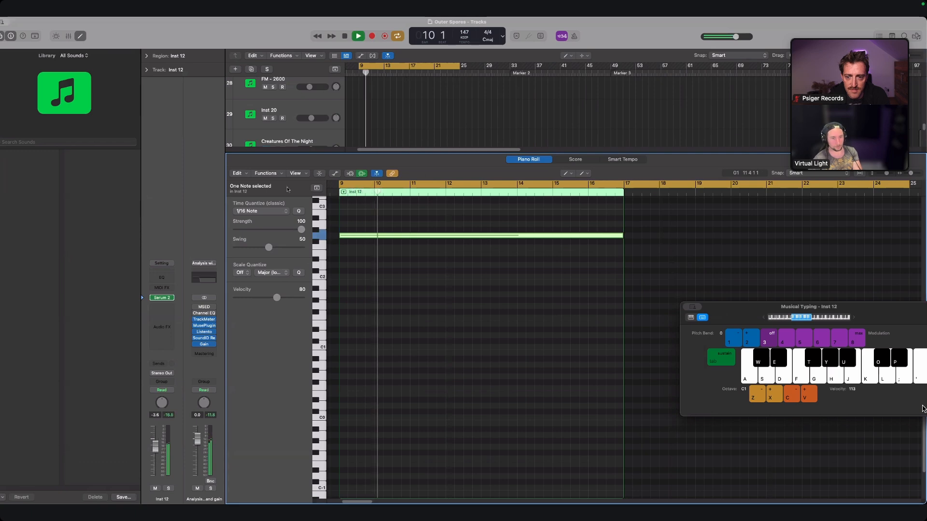
scroll(331, 331, "down", 2)
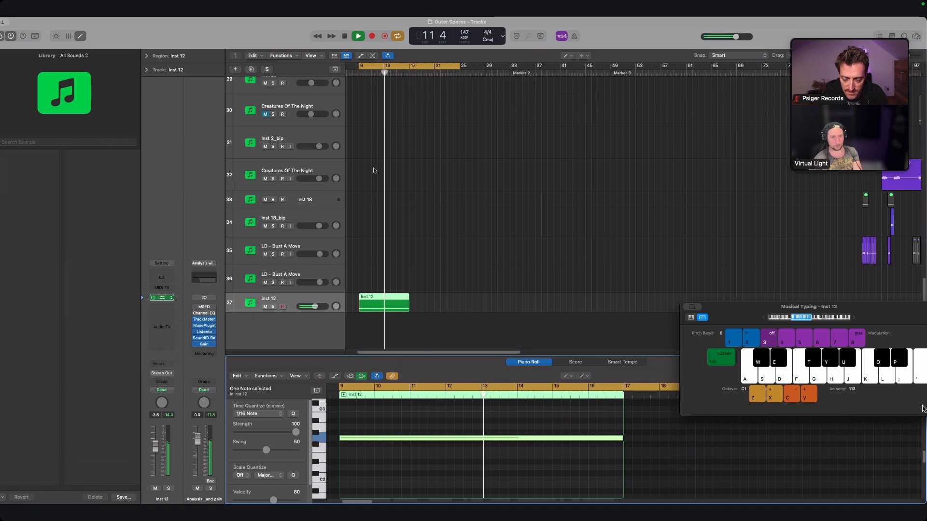
left_click(171, 298)
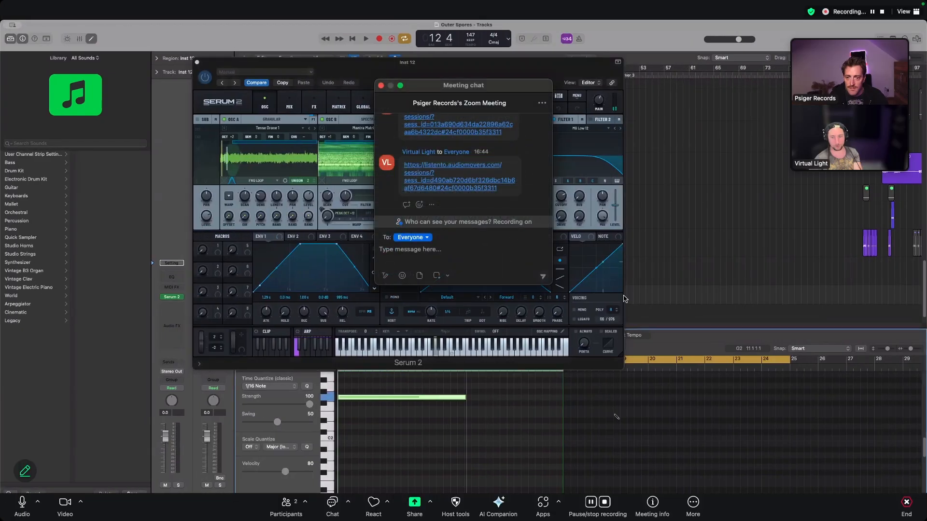
left_click_drag(564, 397, 778, 430)
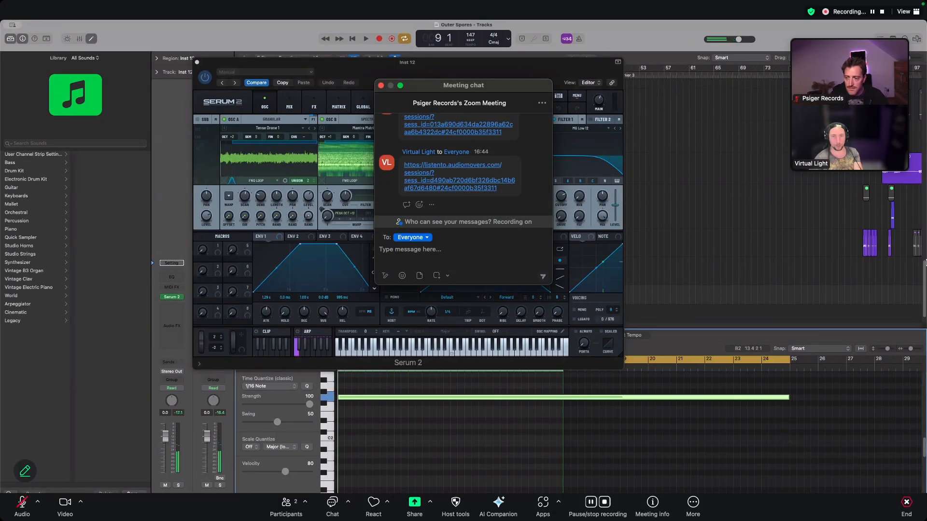
- Close the meeting chat and reposition and enlarge the Serum 2 window
left_click_drag(508, 68, 812, 378)
left_click(381, 85)
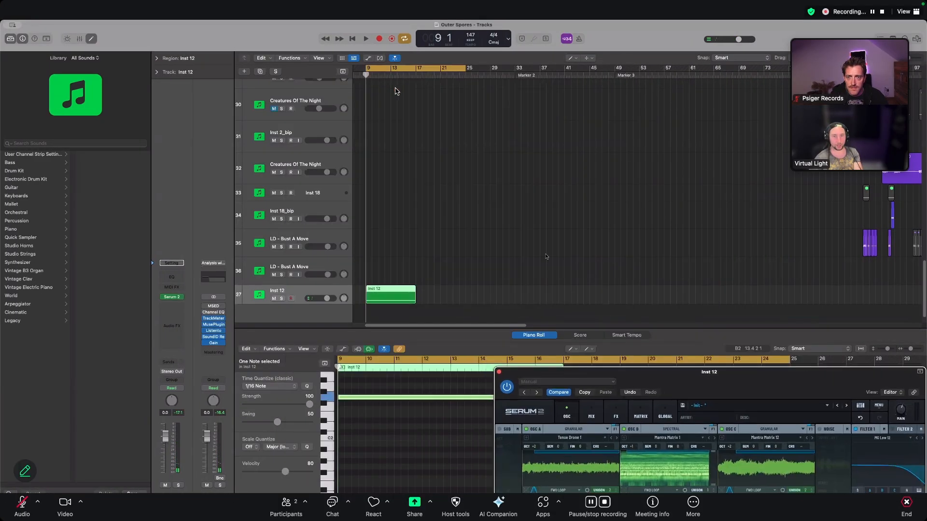
mouse_move(426, 82)
left_mouse_down()
mouse_move(407, 94)
mouse_move(417, 92)
mouse_move(417, 74)
left_mouse_up()
left_click_drag(579, 303, 314, 53)
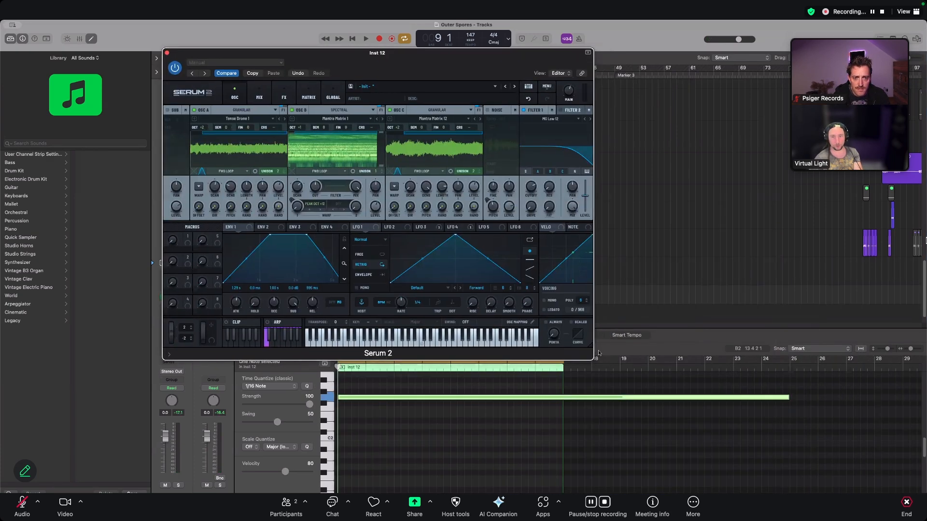
left_click_drag(711, 429, 775, 457)
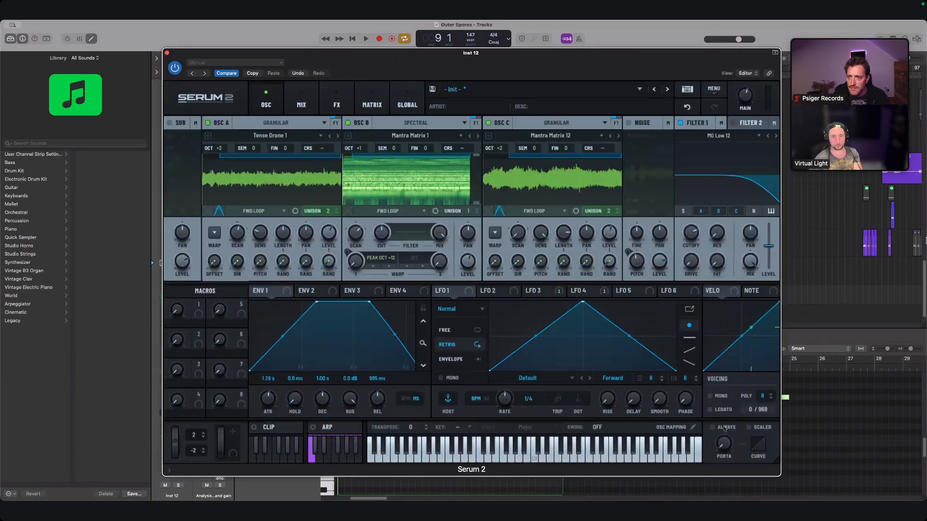
- Solo the Inst 12 track and listen to the sustained note with the Serum 2 window moved aside
key("space")
left_click_drag(365, 54, 586, 49)
left_click(281, 299)
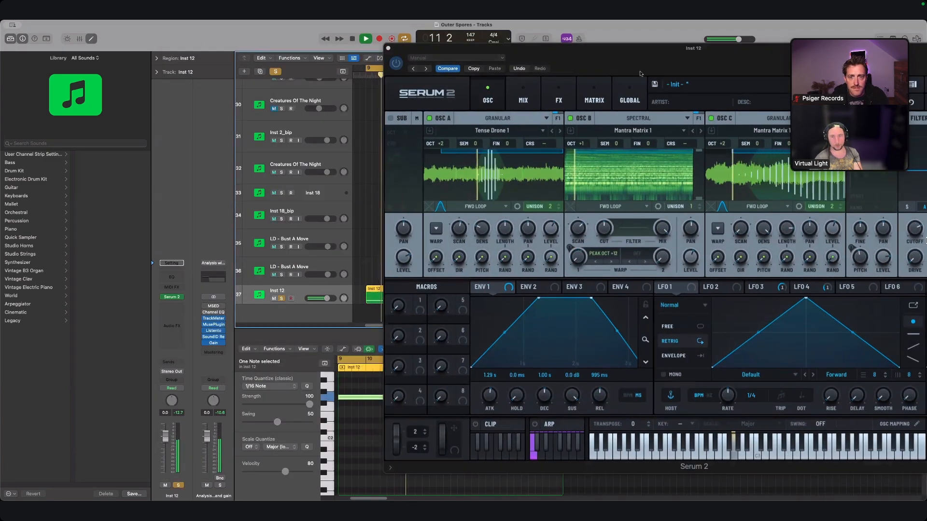
key("space")
left_click_drag(519, 49, 386, 66)
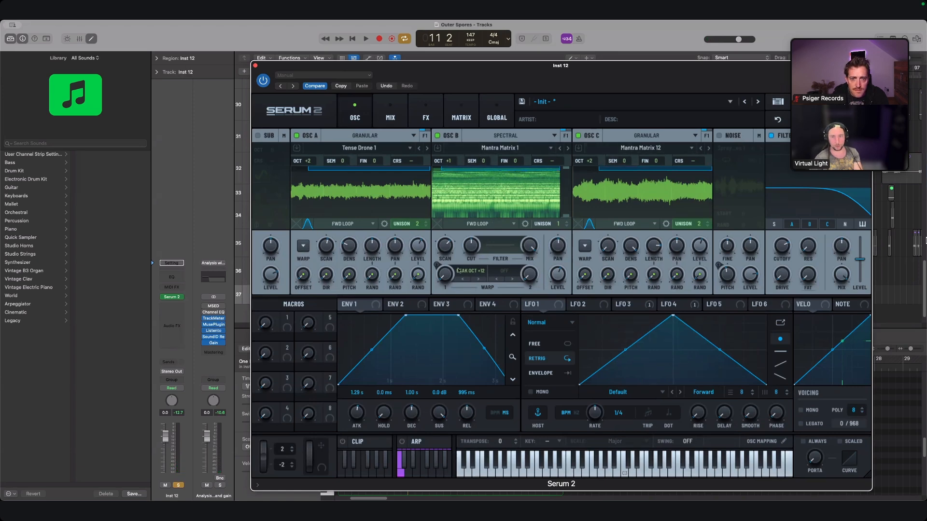
- Switch oscillator B from Spectral to Sample mode, keeping the Mantra Matrix 1 sample
left_click(485, 146)
mouse_move(495, 166)
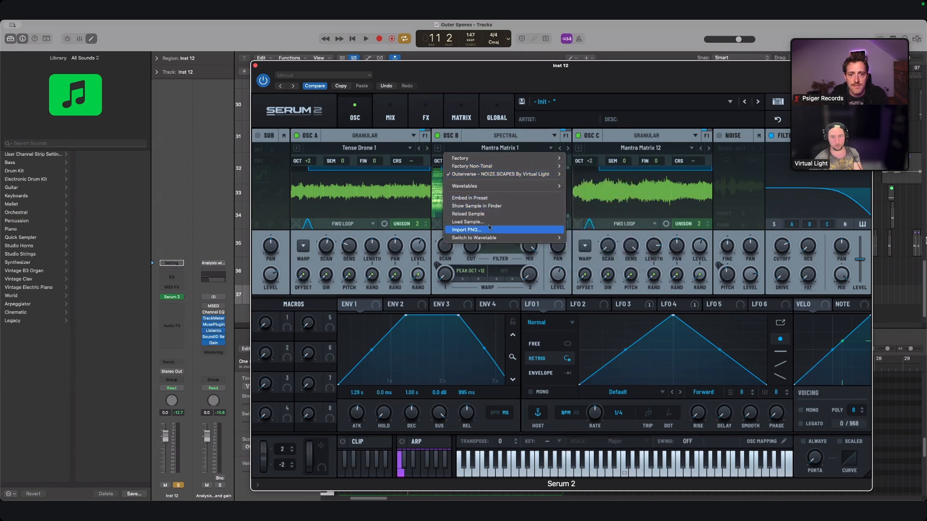
left_click(509, 140)
left_click(513, 138)
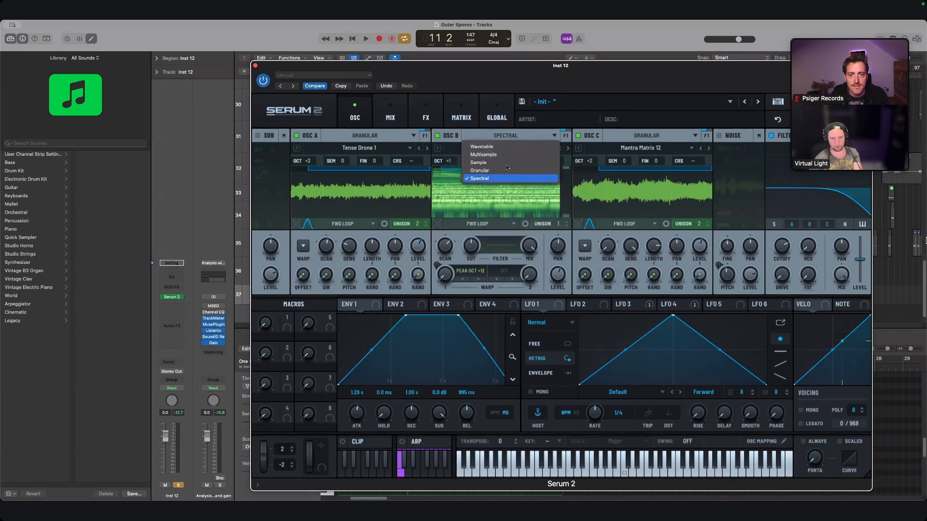
left_click(478, 162)
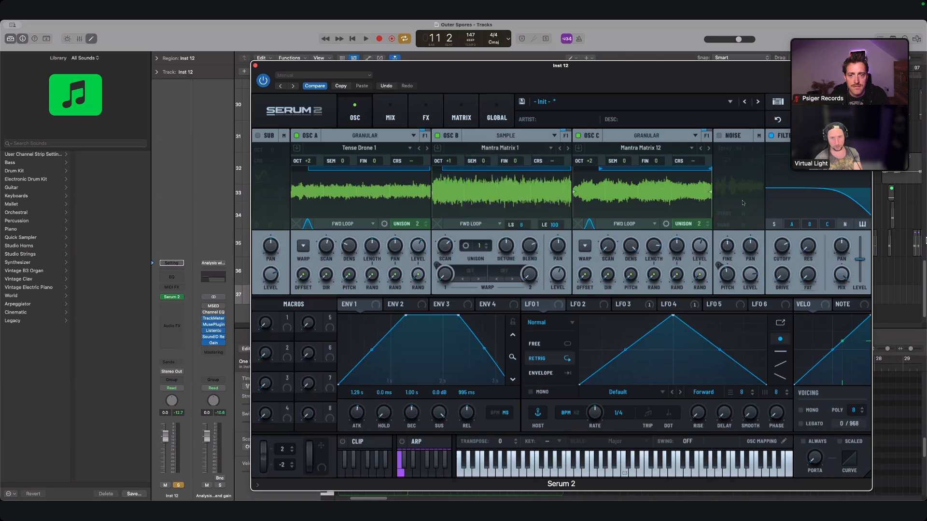
- During playback, turn off oscillator A, toggle oscillator C off and on, and load Mantra Matrix 9 into oscillator C
key("space")
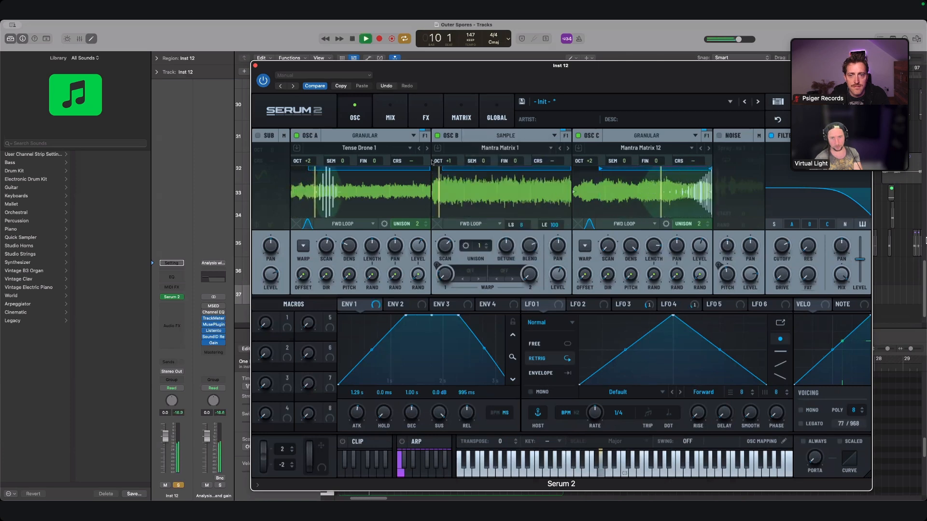
left_click(296, 136)
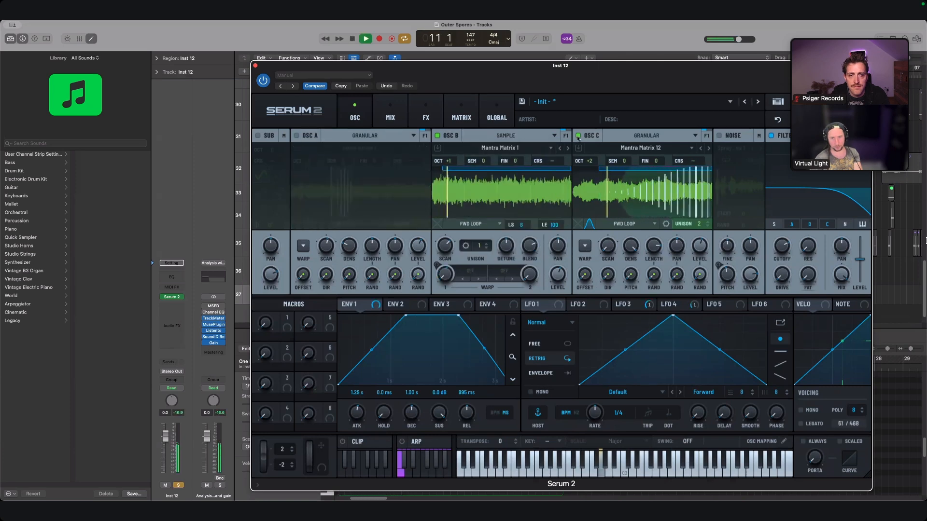
left_click(578, 136)
left_click(579, 135)
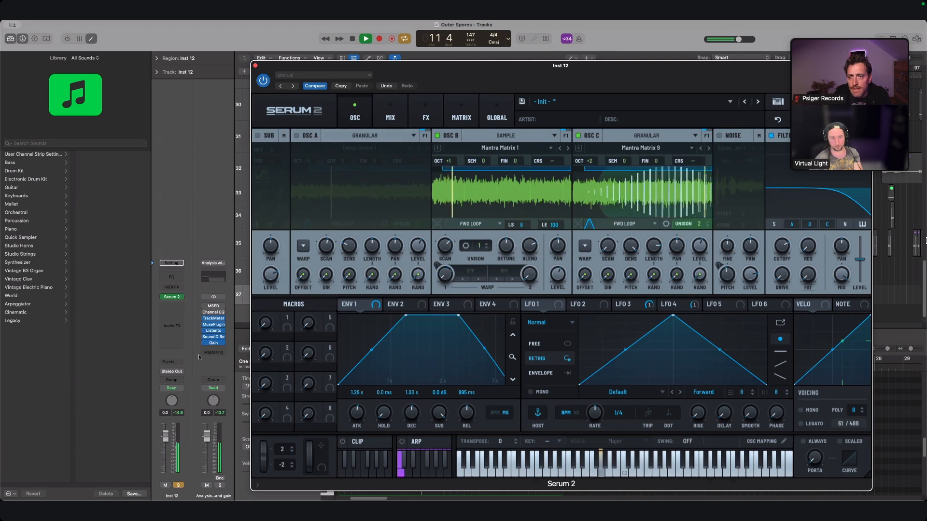
- Raise the Inst 12 channel volume to 1.3 dB and move its region and the cycle range to start at bar 1
left_click(170, 468)
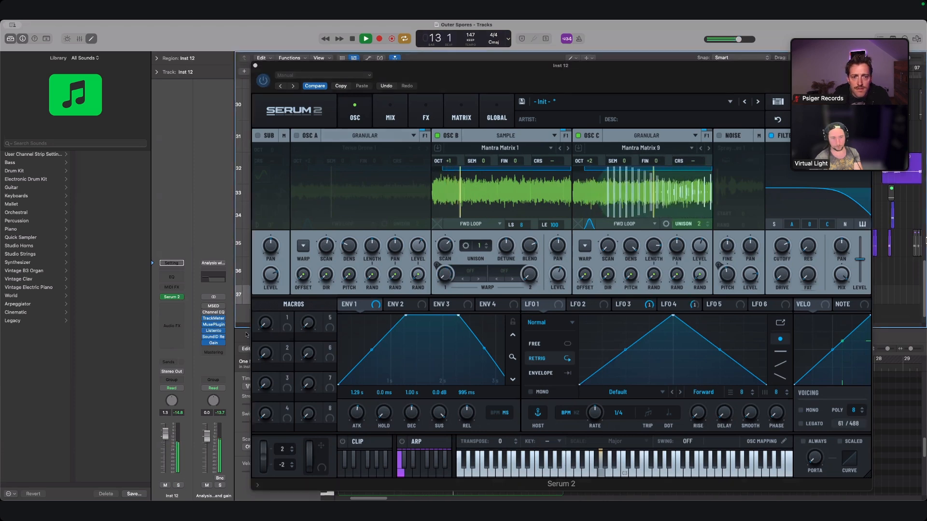
left_click(256, 65)
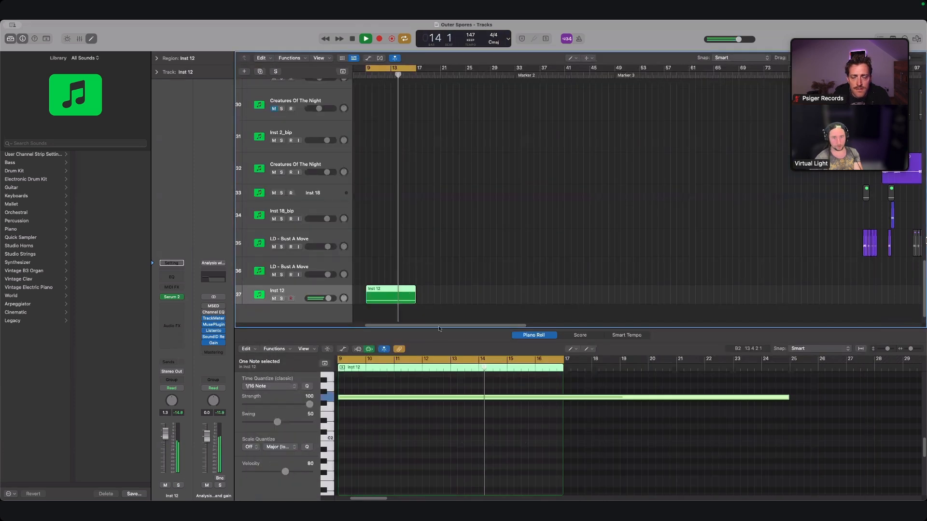
key("space")
left_click_drag(423, 296, 373, 297)
left_click_drag(446, 76, 450, 76)
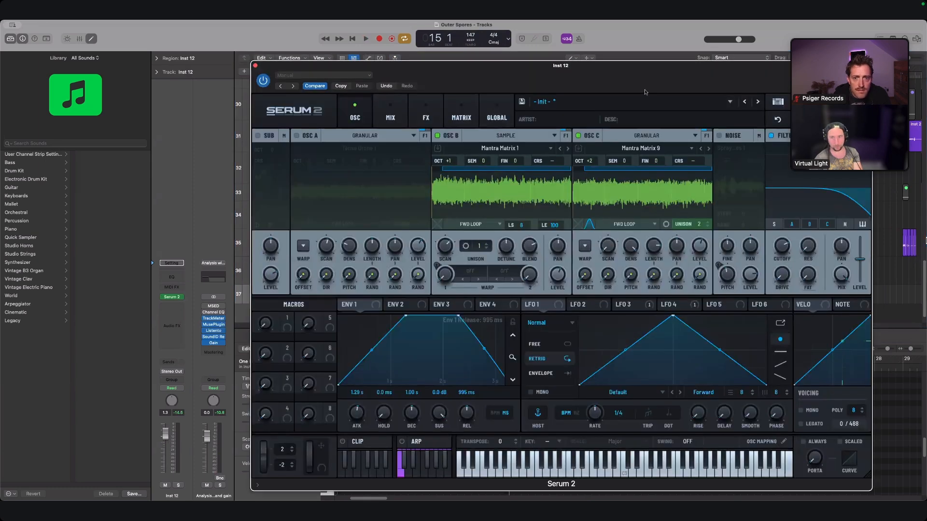
- Play the region from bar 1 and move the Serum 2 window clear of the timeline ruler
key("space")
left_click_drag(630, 92, 560, 99)
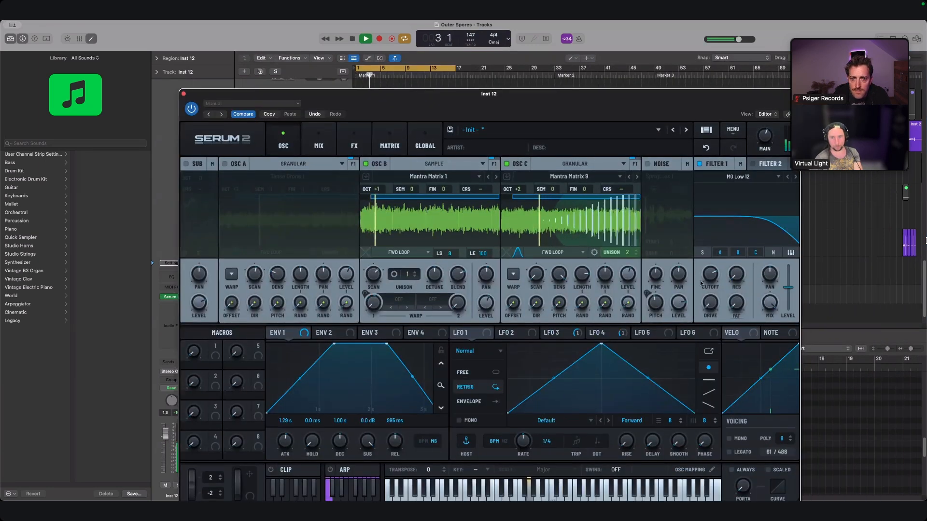
- Raise oscillator B's octave to +2
left_click_drag(710, 274, 531, 187)
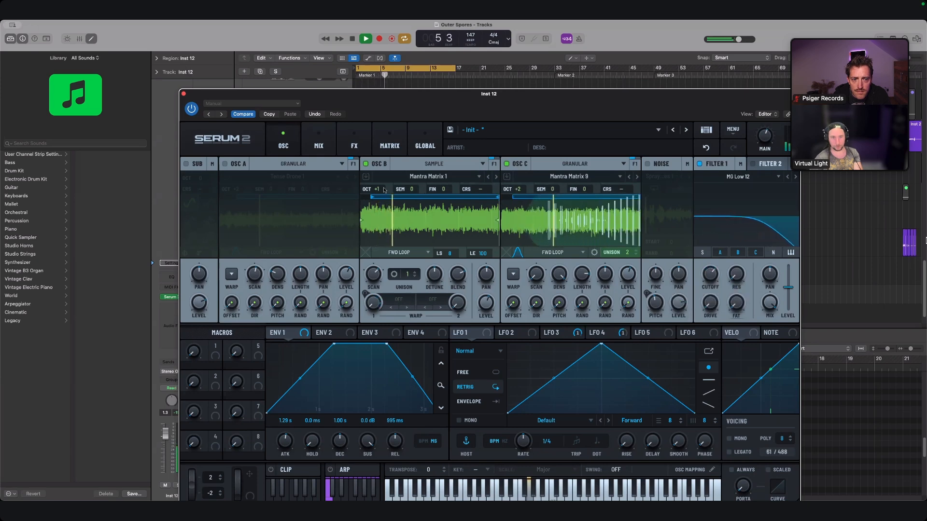
left_click_drag(378, 189, 388, 180)
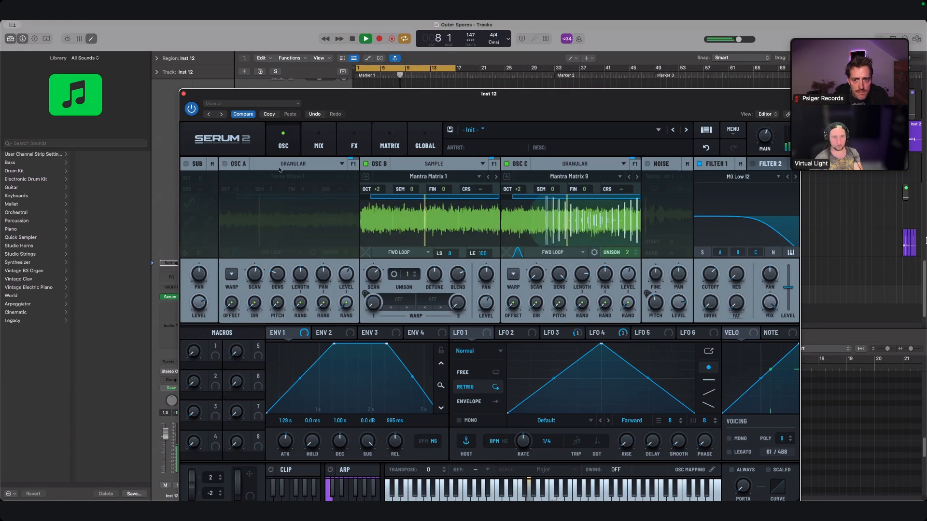
- Enable oscillator A in granular mode with The Light 1 sample, and turn off oscillator C
left_click(225, 164)
left_click(297, 164)
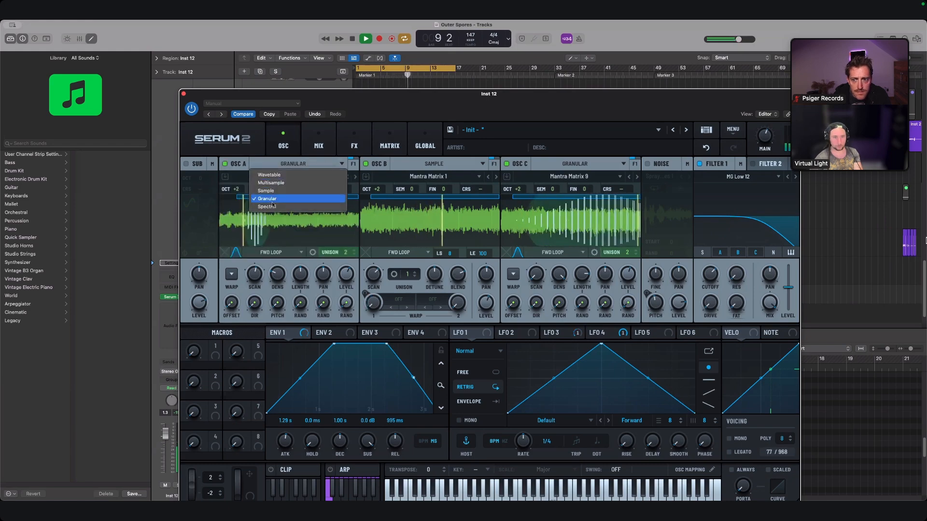
left_click_drag(445, 103, 557, 104)
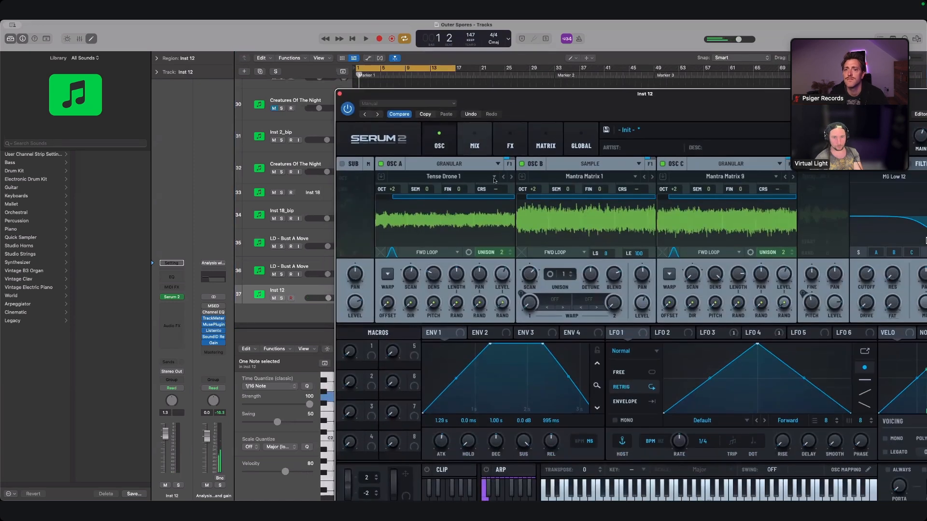
key("space")
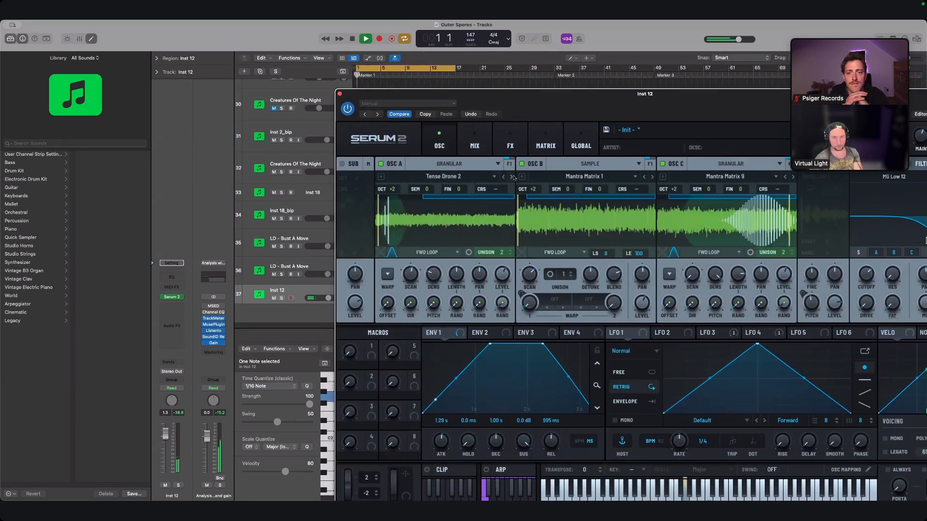
left_click(512, 177)
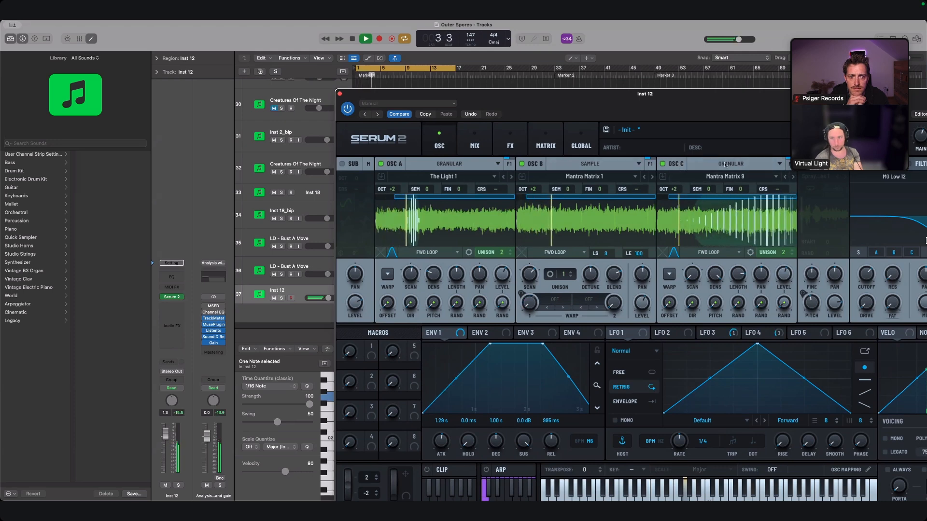
left_click(663, 163)
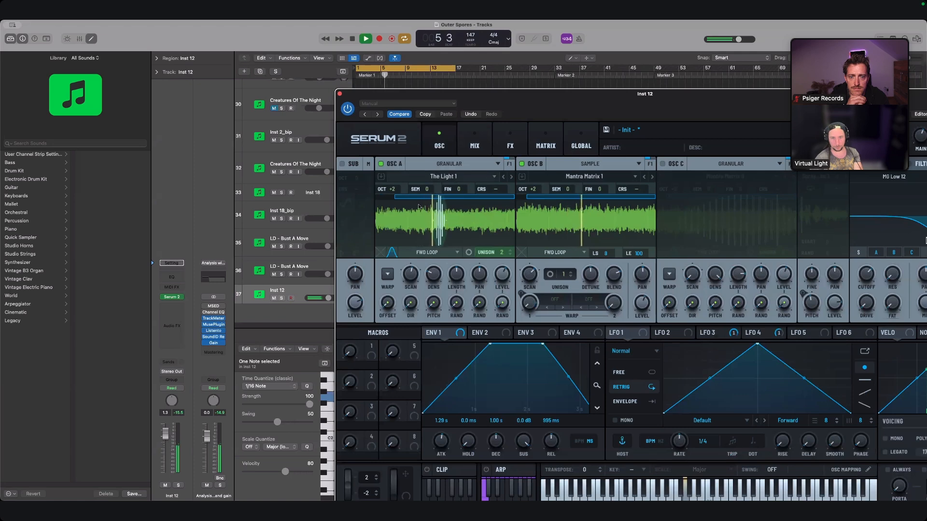
- Load The Light 2 sample into oscillator A and adjust its grain density
left_click(449, 164)
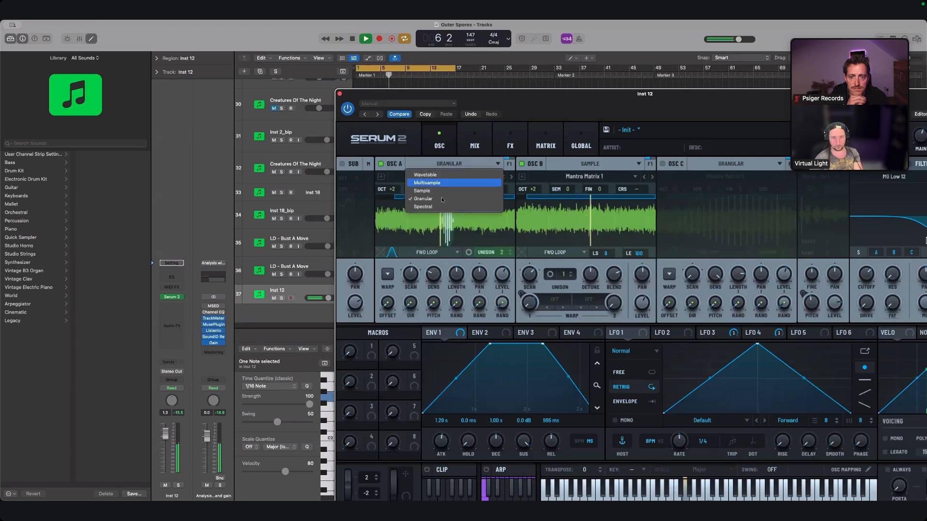
left_click(512, 179)
left_click(512, 178)
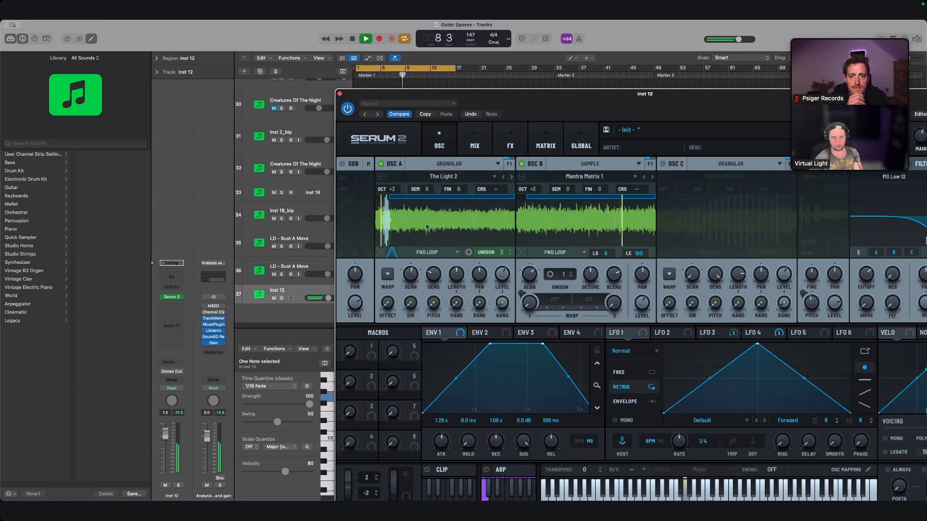
left_click_drag(433, 279, 431, 292)
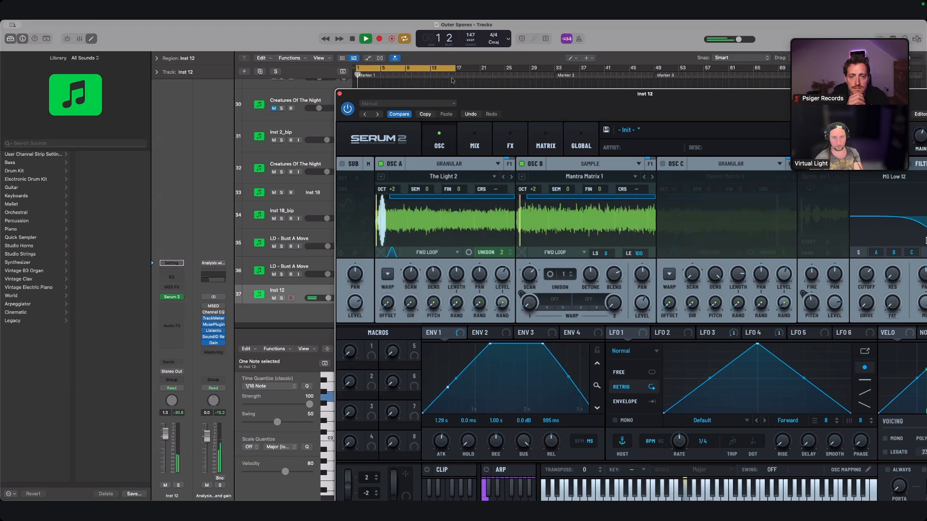
- Shorten the cycle range so it spans bars 1 to 9
left_click_drag(447, 94, 454, 115)
left_click_drag(399, 83, 400, 83)
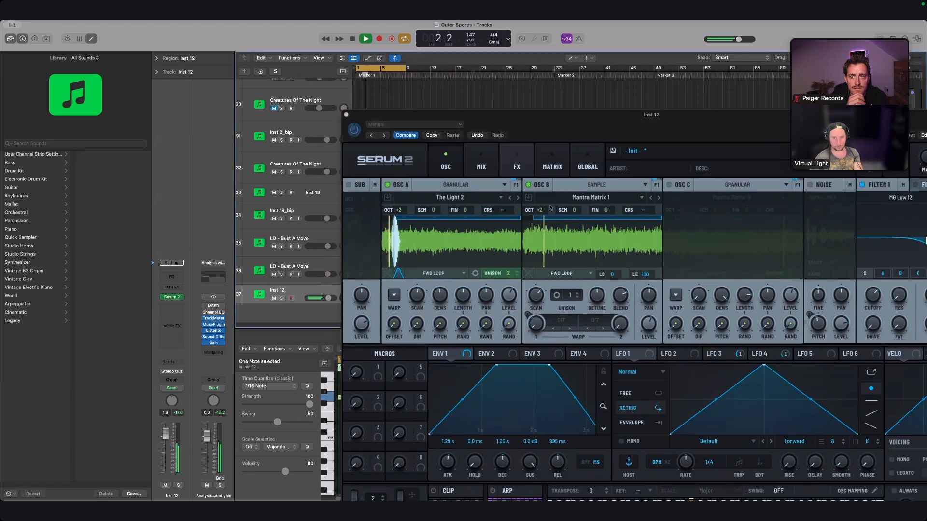
- Load the SphereLab 1 sample from the Outerverse pack's Pads category into oscillator B
left_click(596, 200)
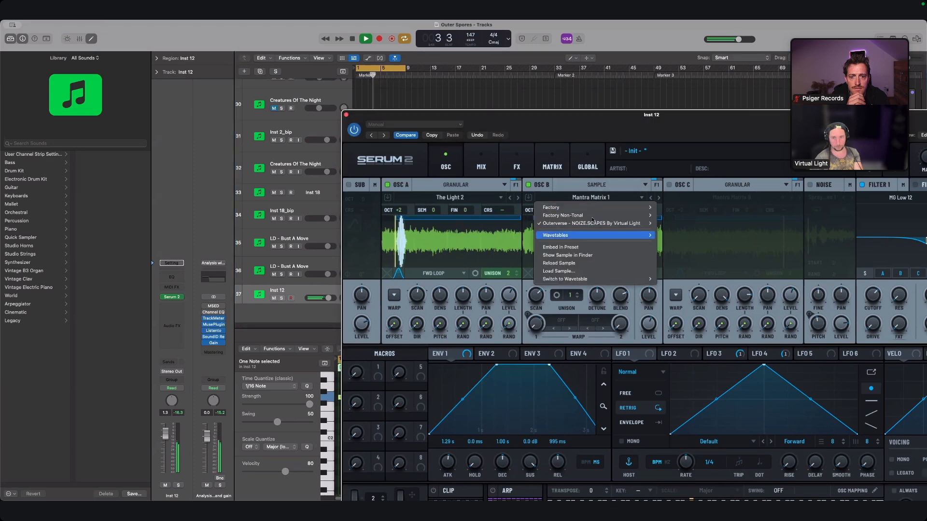
mouse_move(623, 223)
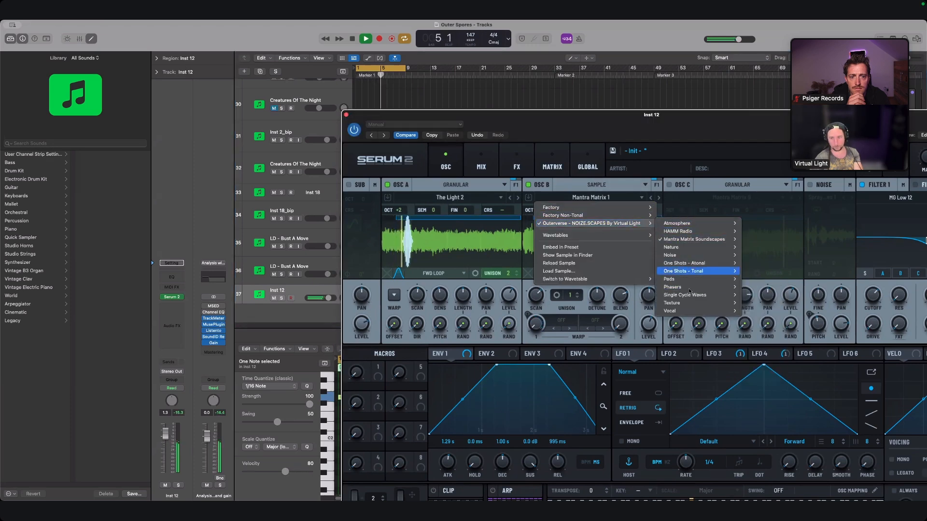
mouse_move(696, 279)
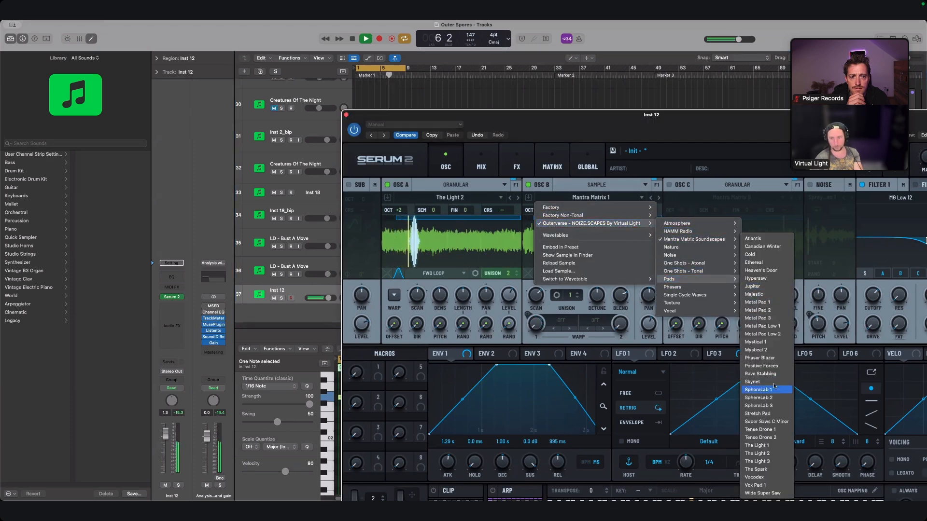
left_click(758, 390)
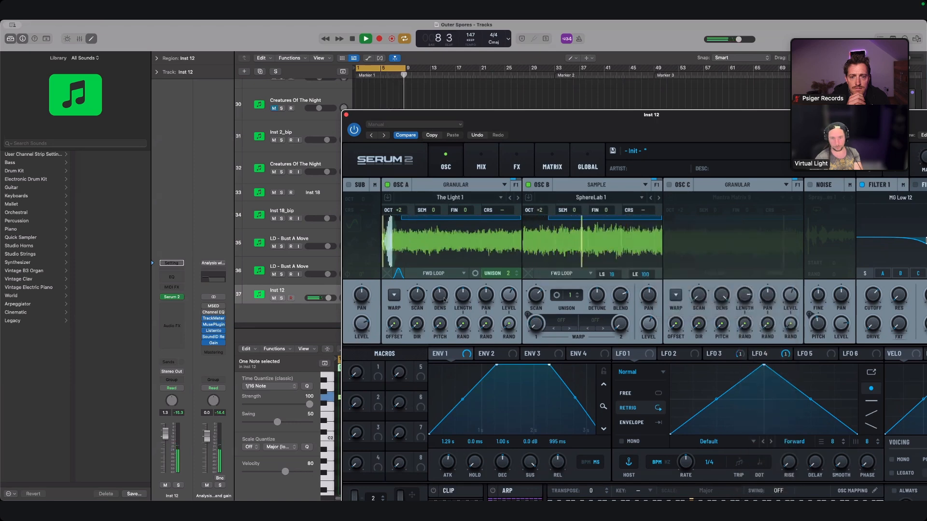
- Adjust oscillator A's grain length and modulate it with LFO 5 at a 2 bar rate
left_click_drag(444, 286, 460, 315)
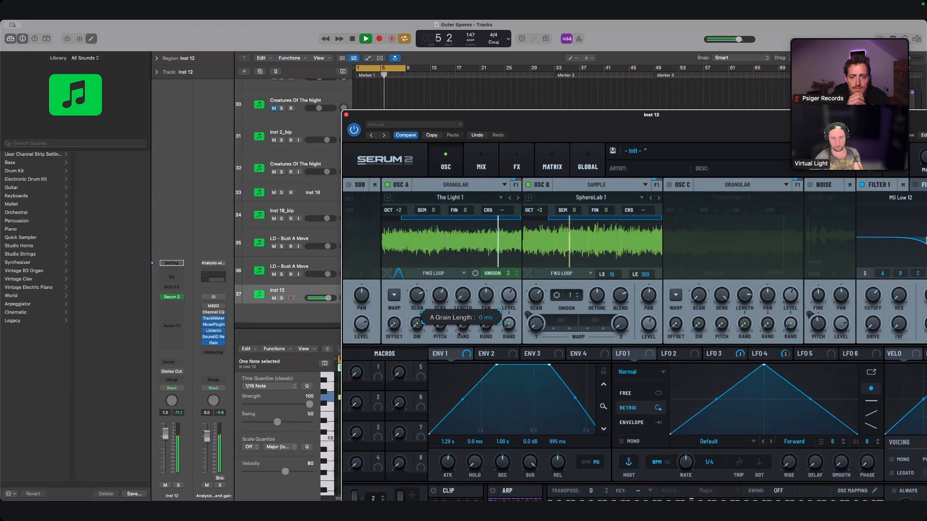
left_click_drag(460, 334, 446, 291)
left_click_drag(823, 357, 429, 327)
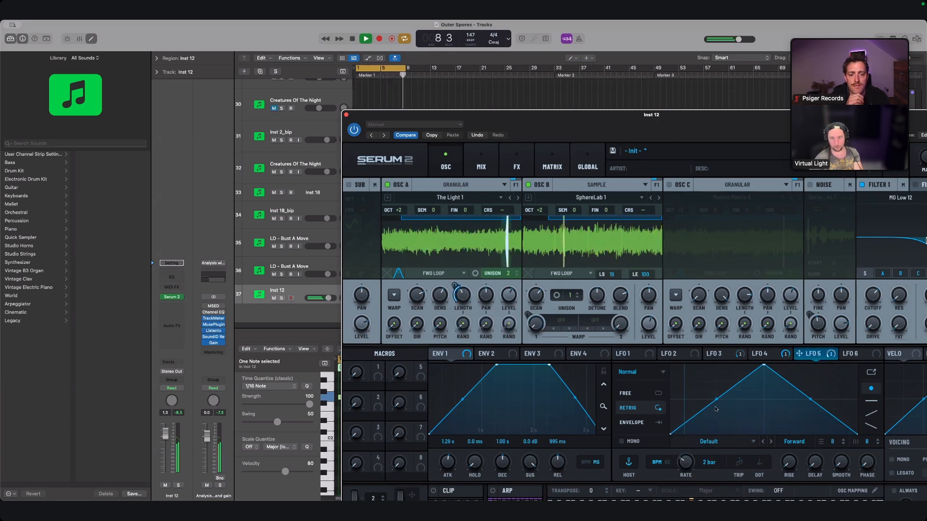
- Set LFO 5's rate to 4 bar and shape its curve into a narrow central spike with a small late rise
left_click_drag(806, 419, 808, 415)
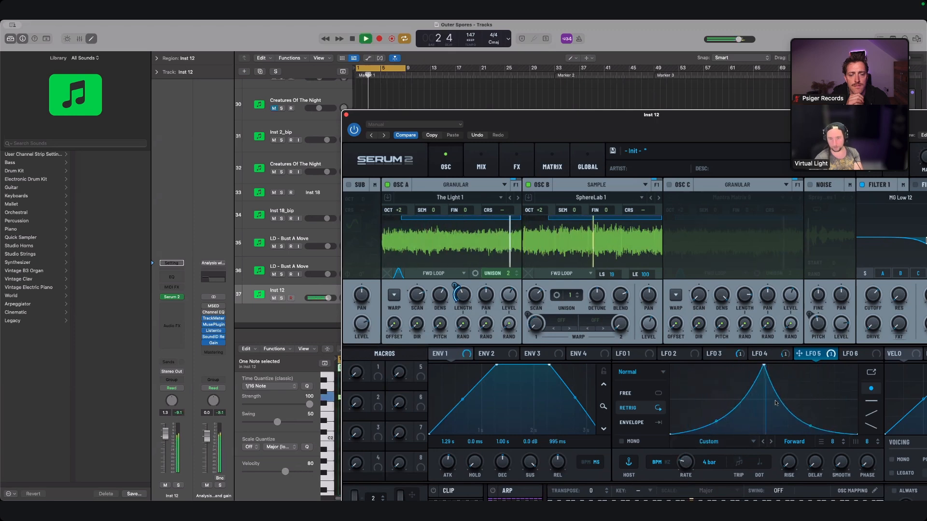
left_click_drag(779, 424, 748, 412)
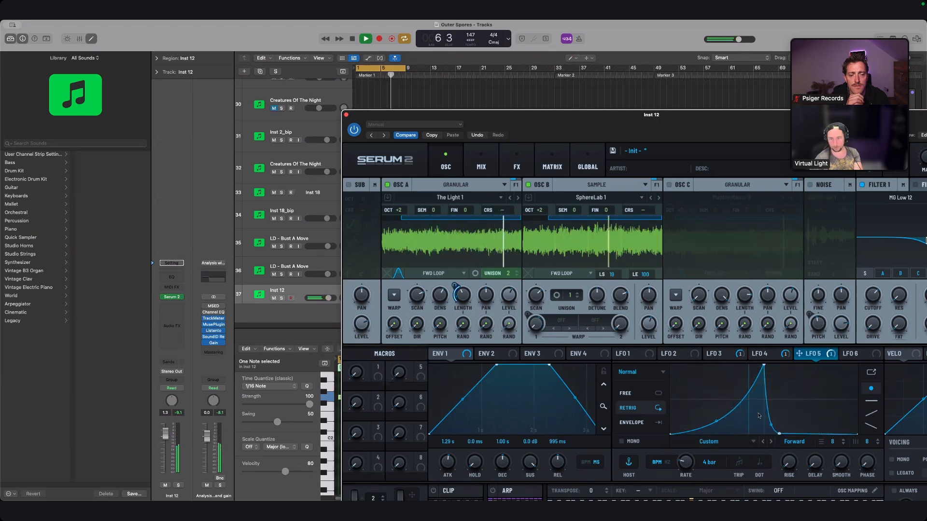
double_click(747, 428)
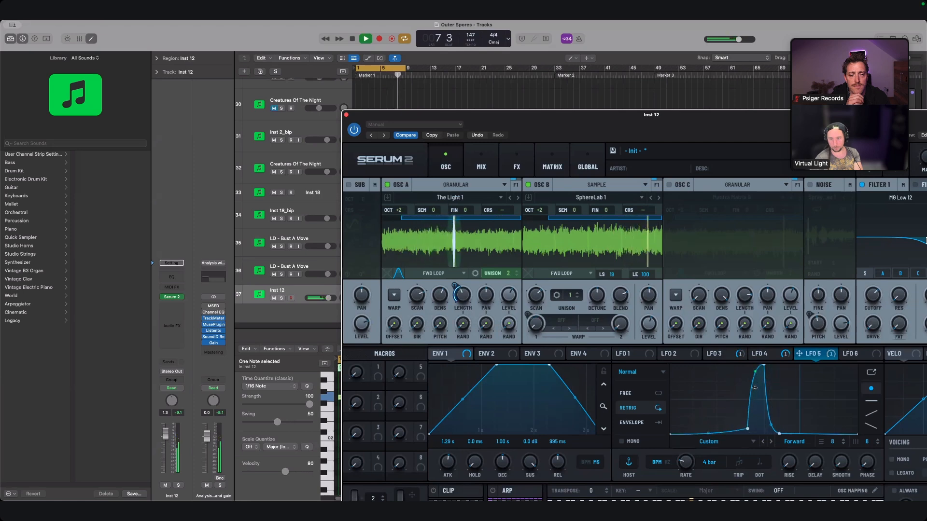
double_click(851, 418)
key("space")
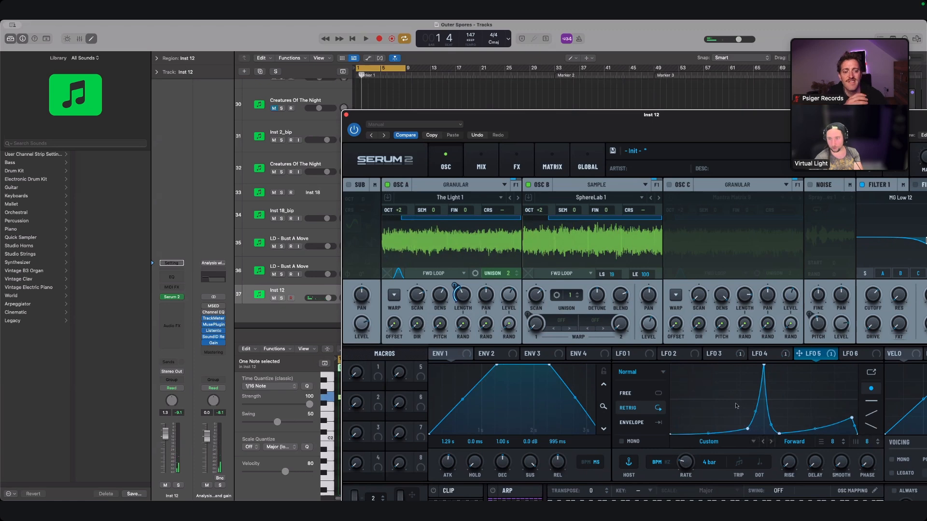
key("space")
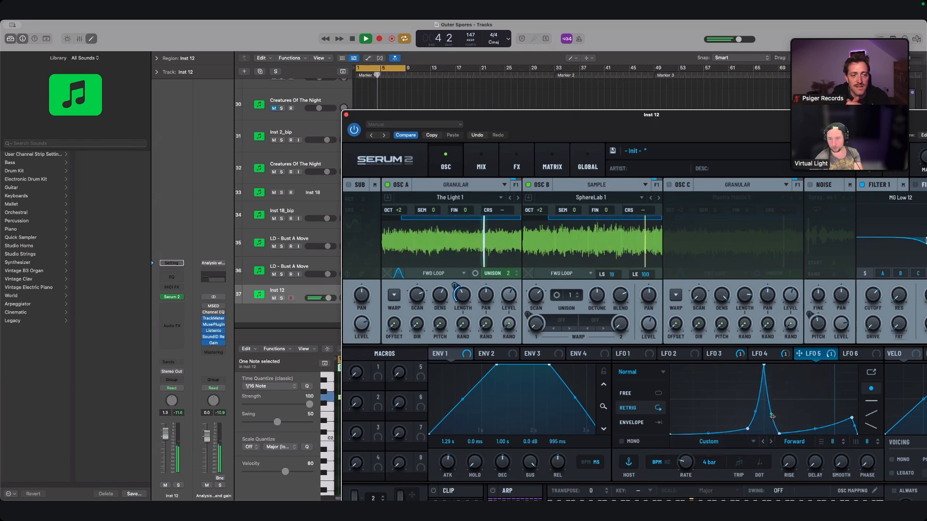
- Refine LFO 5's curve by lowering the central peak, straightening its falling slope and keeping the late bump small
left_click_drag(853, 431, 846, 391)
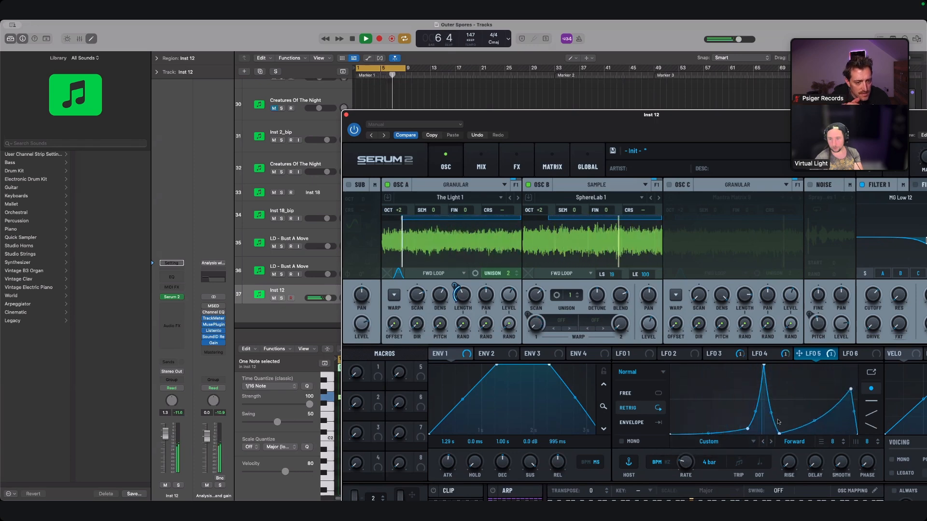
left_click_drag(764, 366, 773, 427)
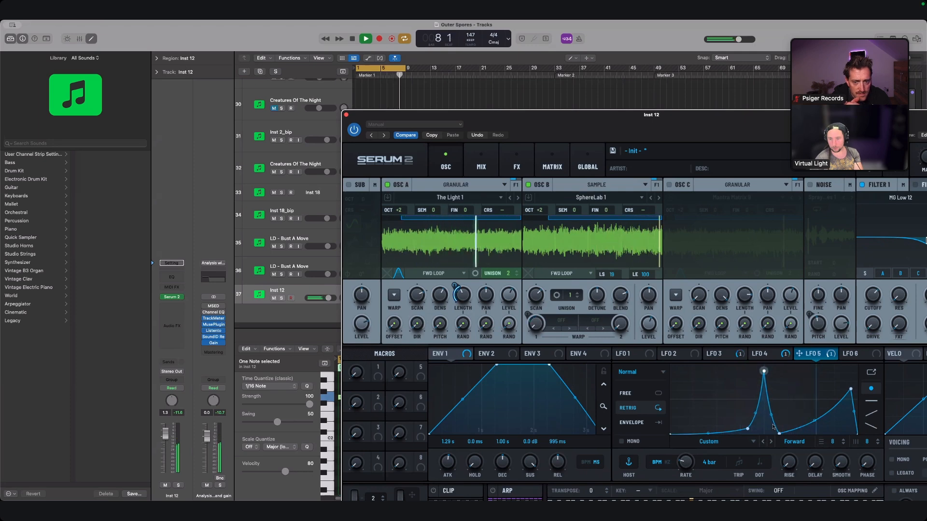
left_click_drag(849, 392, 850, 416)
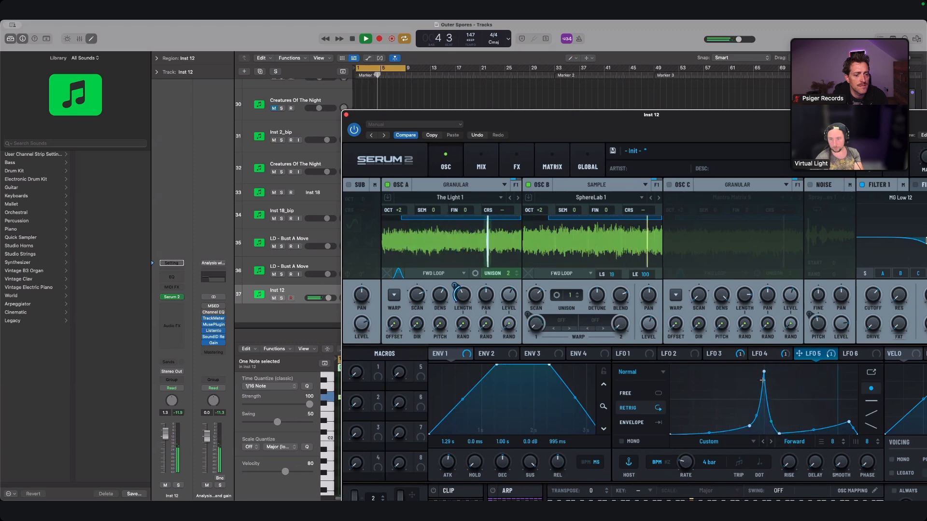
left_click_drag(763, 372, 764, 385)
left_click_drag(754, 424, 748, 429)
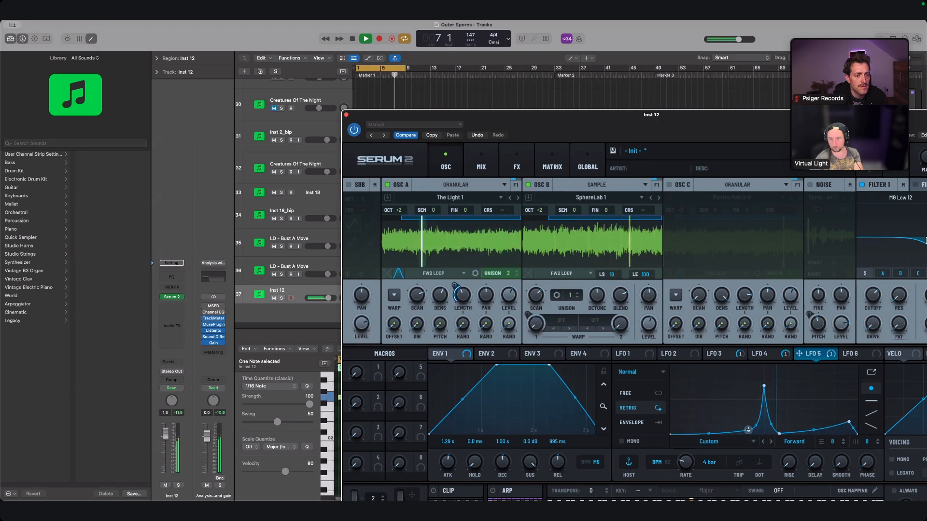
left_click_drag(771, 424, 770, 402)
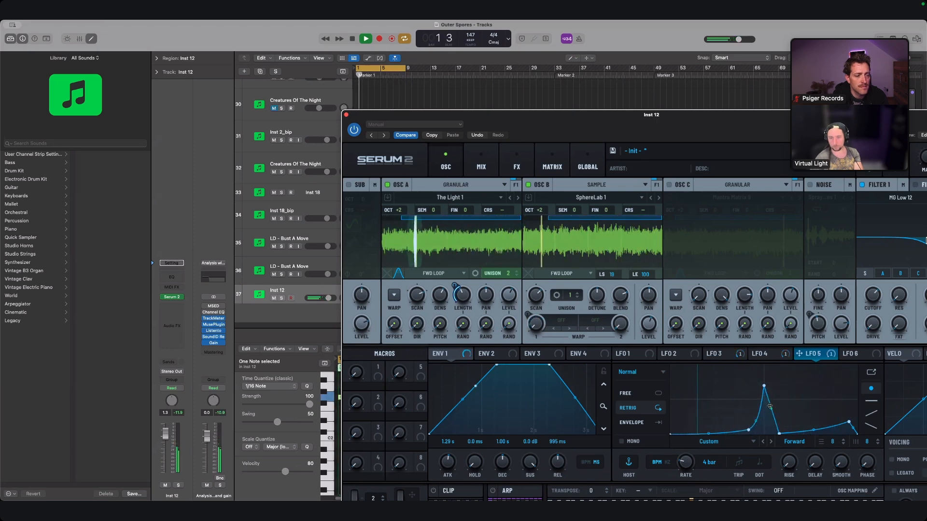
- Check the Reverb and Equalizer in the main effects chain and return to the oscillator view
left_click(525, 168)
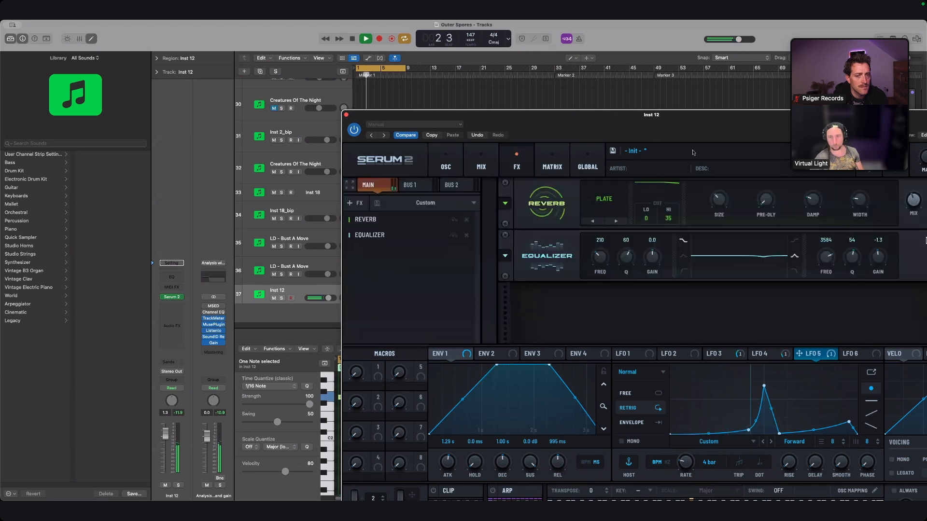
left_click_drag(695, 119, 519, 92)
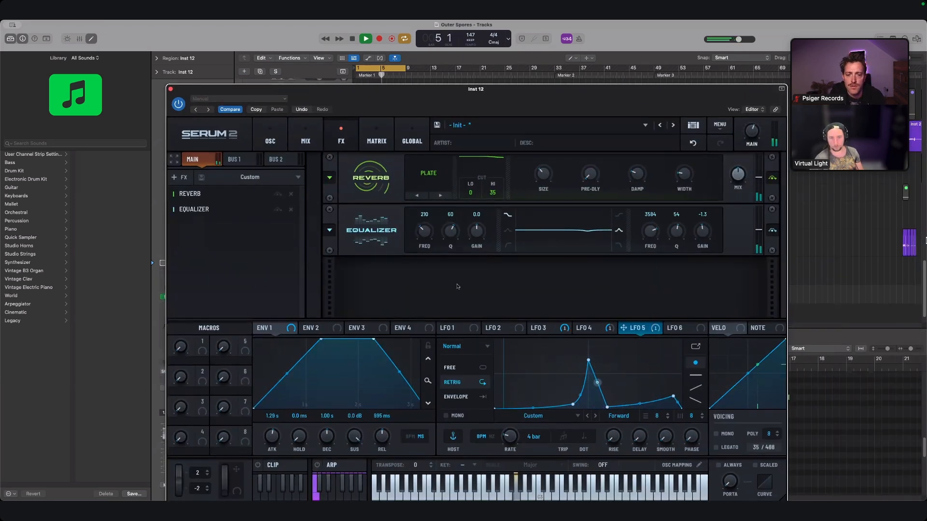
left_click(271, 140)
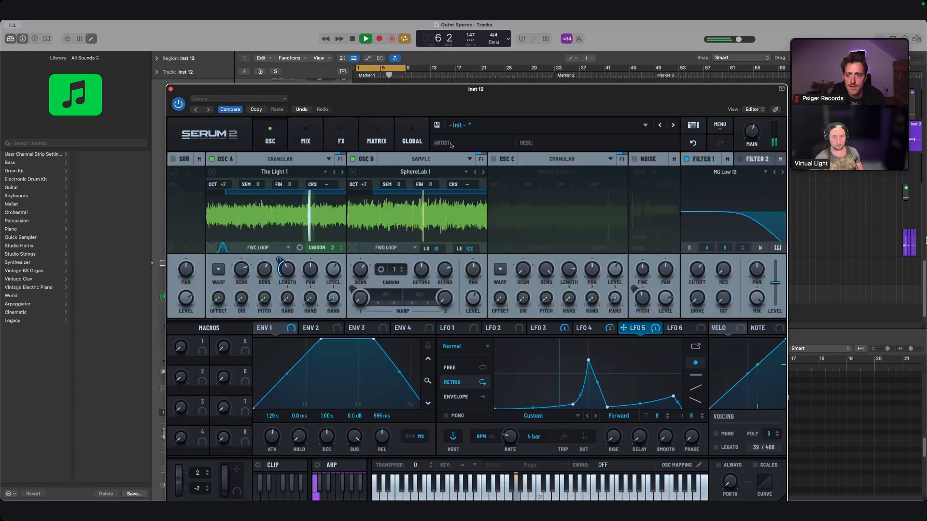
- Lower LFO 5's central peak slightly and close the instrument window
left_click_drag(408, 97, 539, 42)
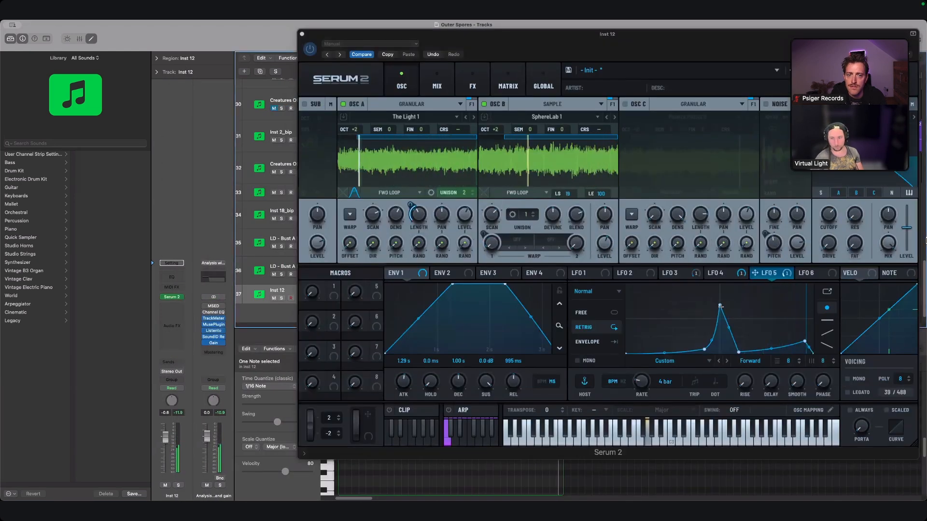
left_click(436, 227)
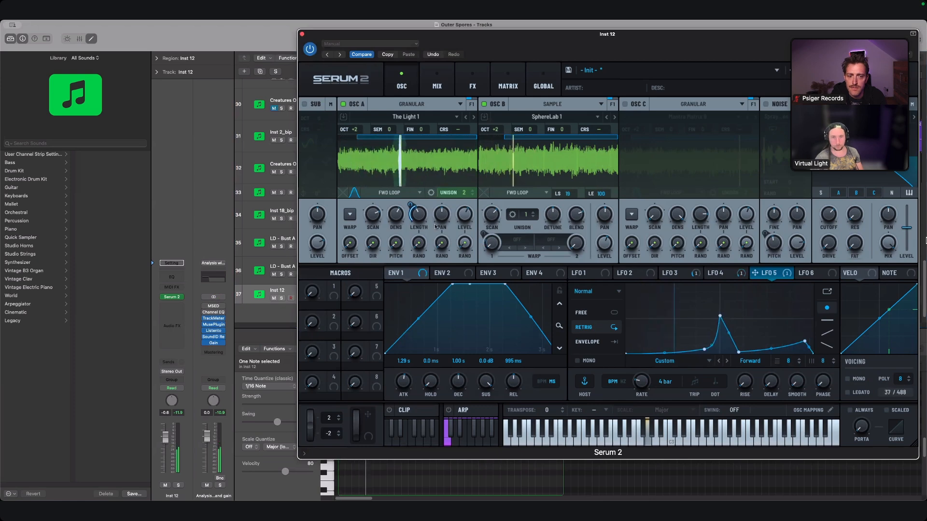
left_click(301, 34)
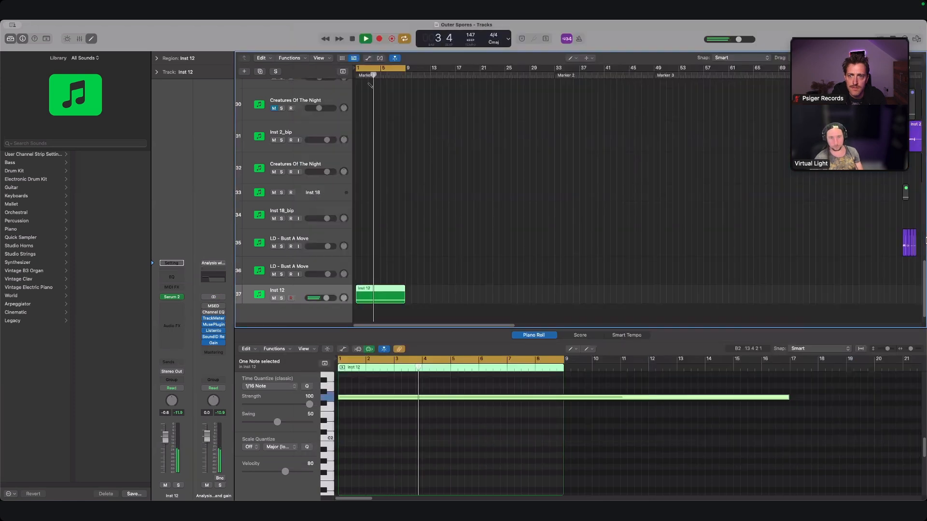
key("c")
left_click(406, 74)
key("c")
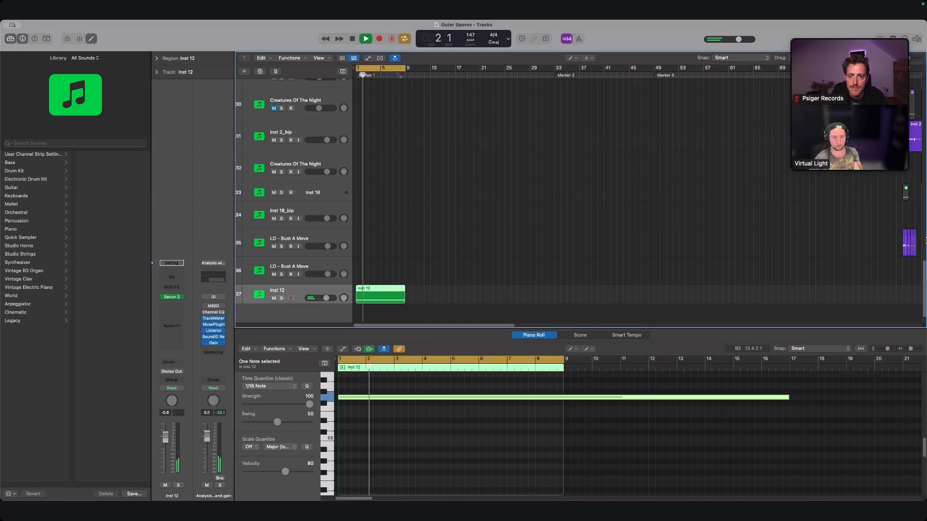
scroll(448, 230, "up", 1)
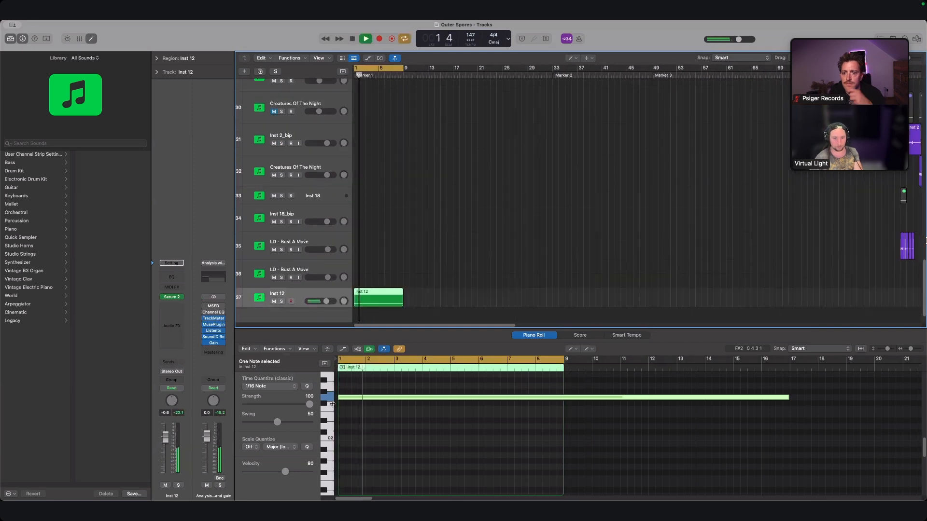
- Transpose the long note in the Inst 12 region up one octave and briefly check its Serum instrument during playback
left_click(365, 398)
scroll(365, 397, "up", 3)
key("alt+shift+Up")
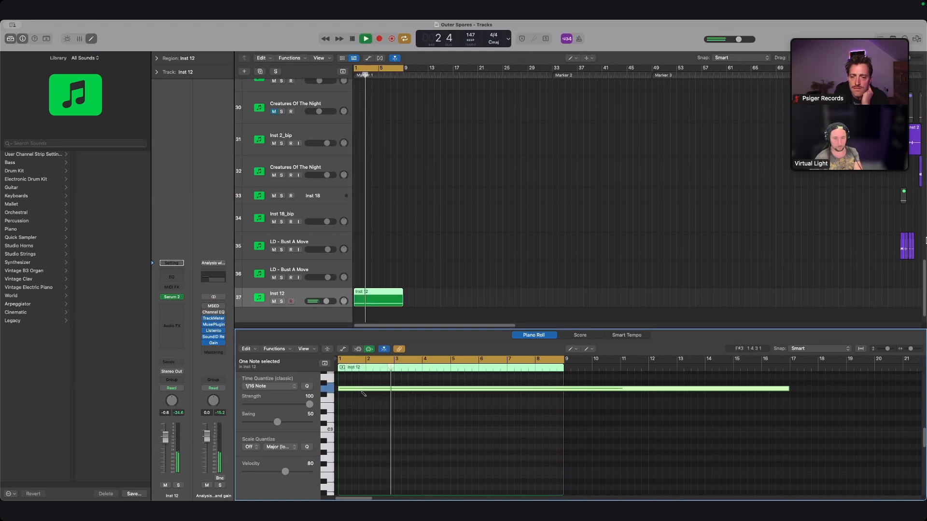
left_click(171, 297)
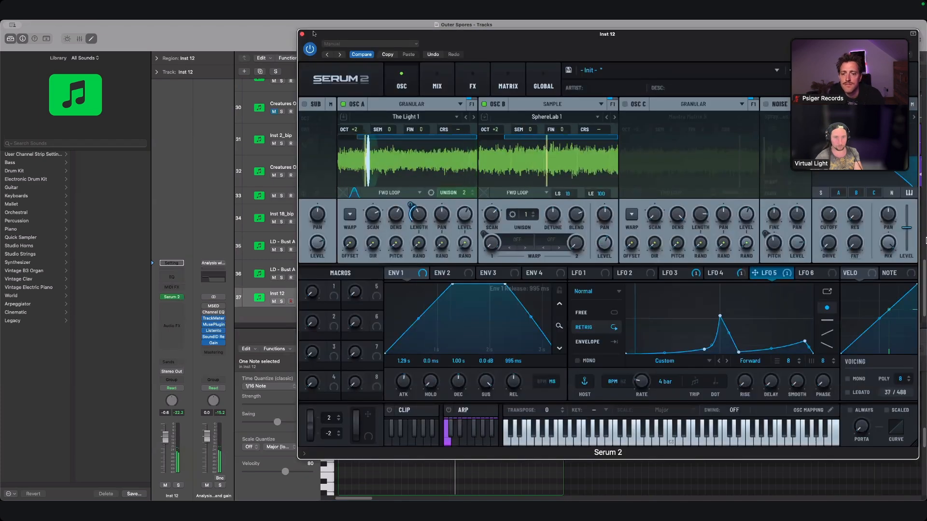
key("super+w")
- Add a second long note one octave below the existing one, aligned to bar 1, and play the region
left_click(368, 385)
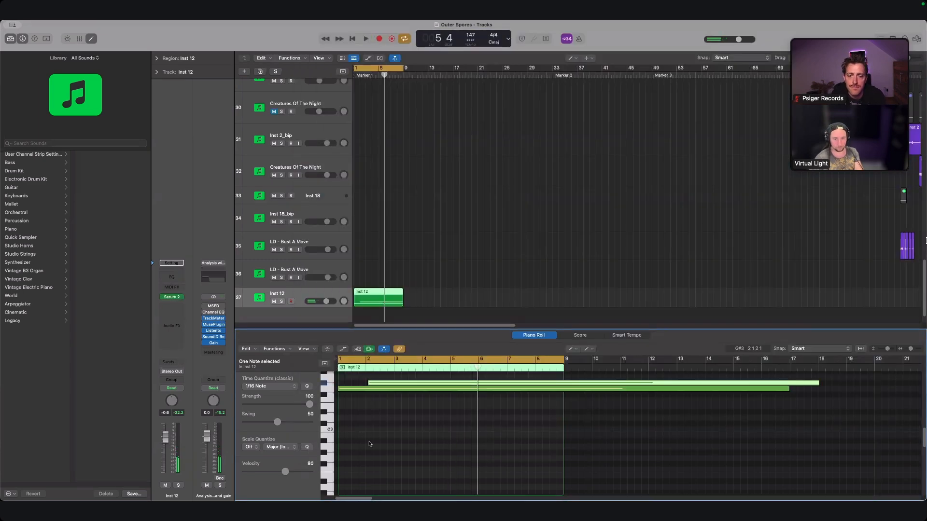
left_click(351, 464)
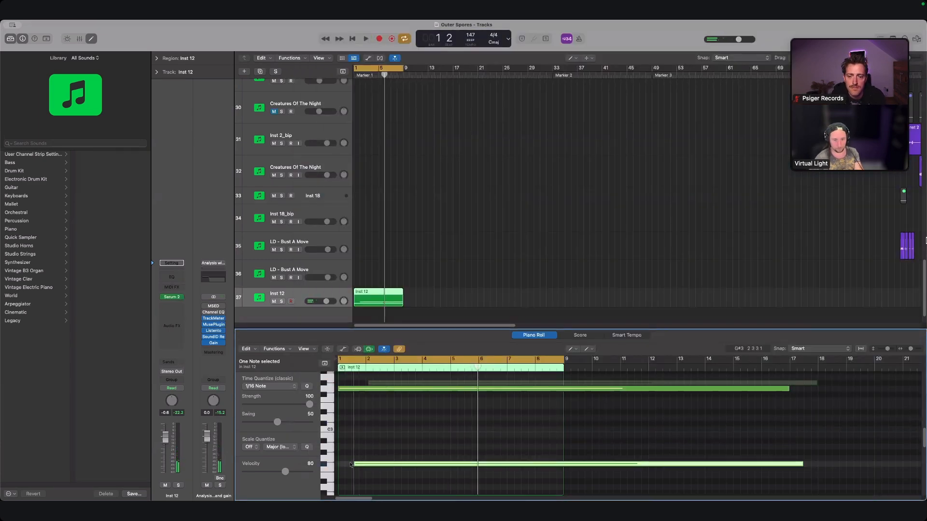
left_click_drag(351, 458, 351, 461)
key("space")
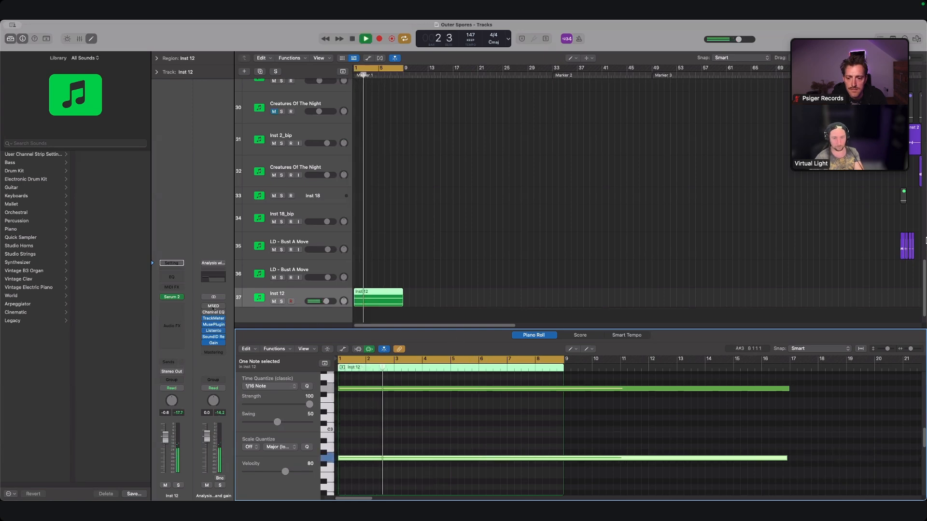
- Check the Inst 12 instrument during playback and extend the loop range to bars 1 to 17
key("v")
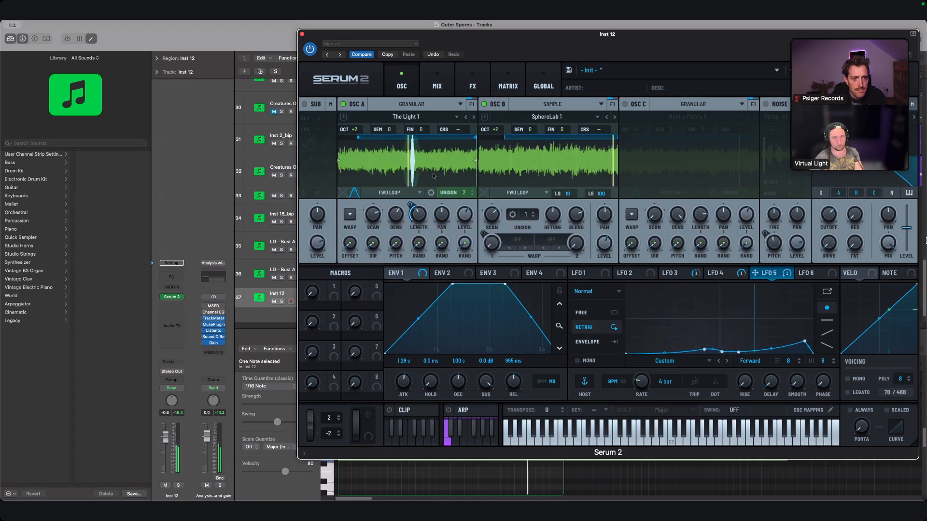
key("v")
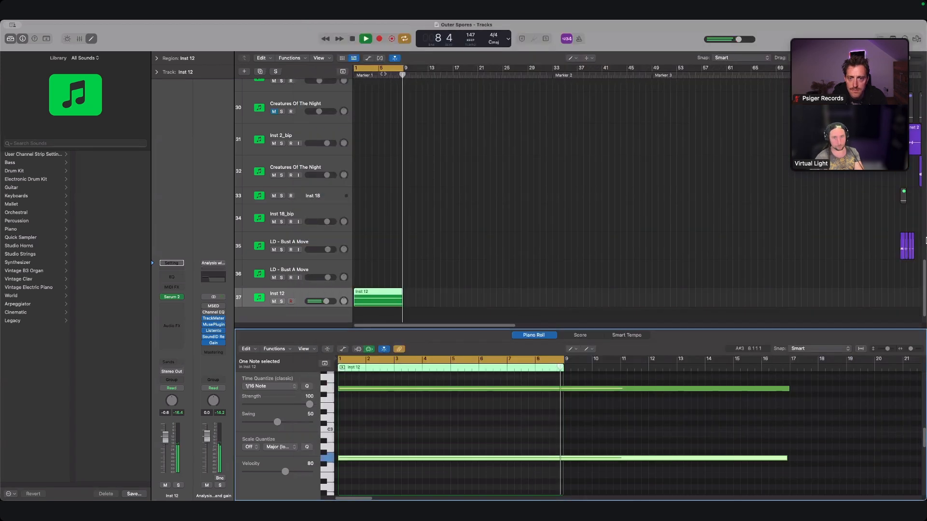
left_click_drag(403, 68, 452, 77)
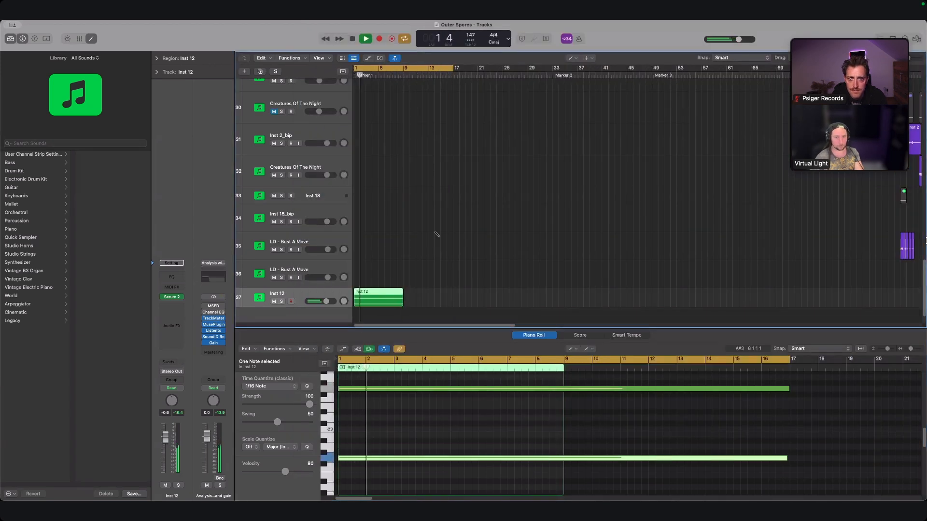
- Duplicate the Inst 12 track with its instrument and copy its region onto the new track at bar 9
scroll(425, 232, "down", 3)
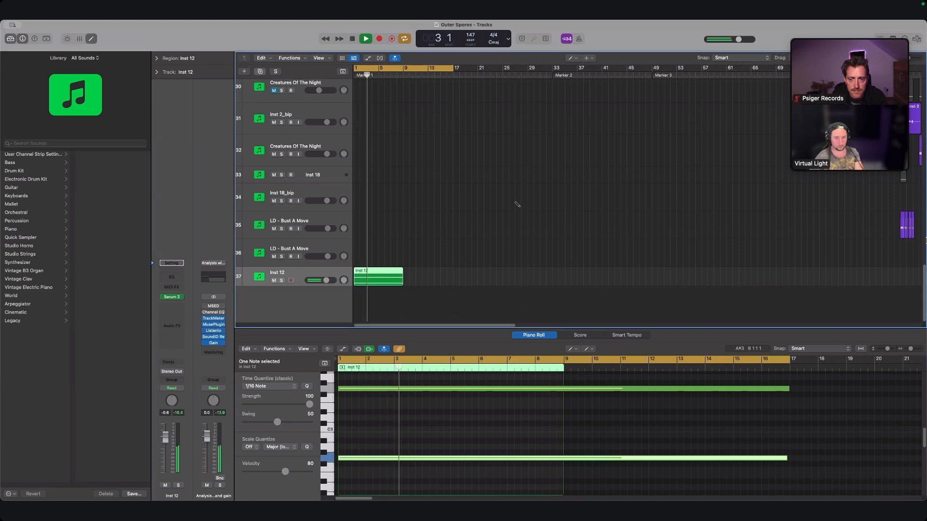
key("super+d")
left_click_drag(362, 279, 411, 299)
- Stop playback and remove the upper long note from the copied region, keeping only the lower one
left_click(607, 388)
key("space")
key("shift+alt+Up")
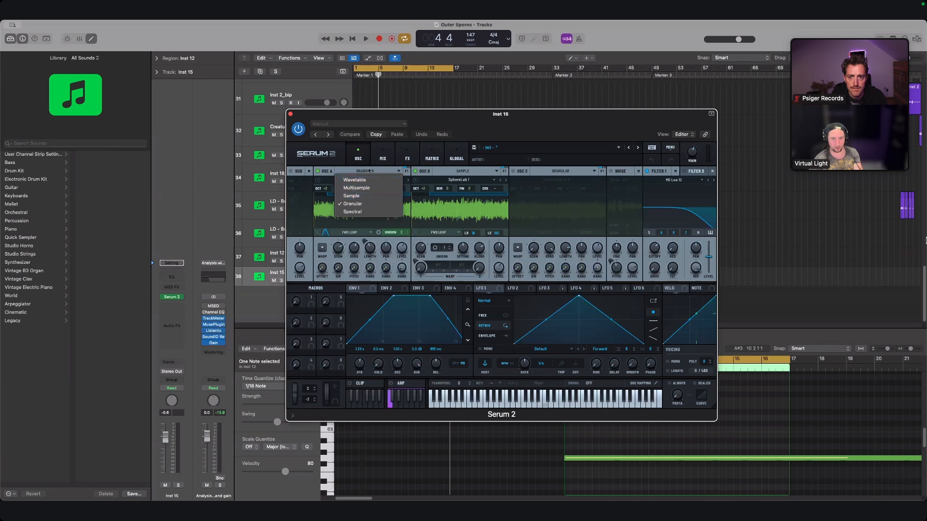
- Switch Inst 15's Oscillator A to Sample mode and load Super Phaser 1 from the Outerverse Phasers samples
left_click(368, 171)
left_click(368, 171)
left_click(367, 195)
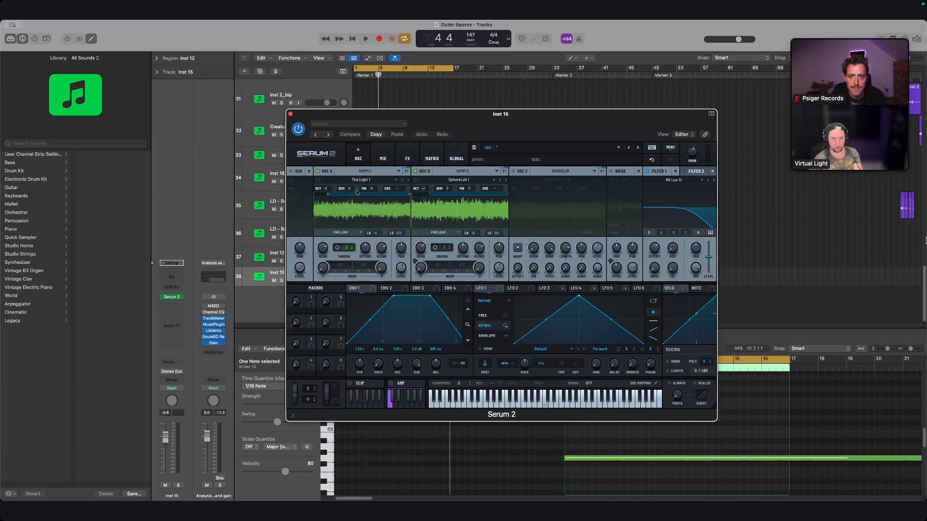
left_click(364, 172)
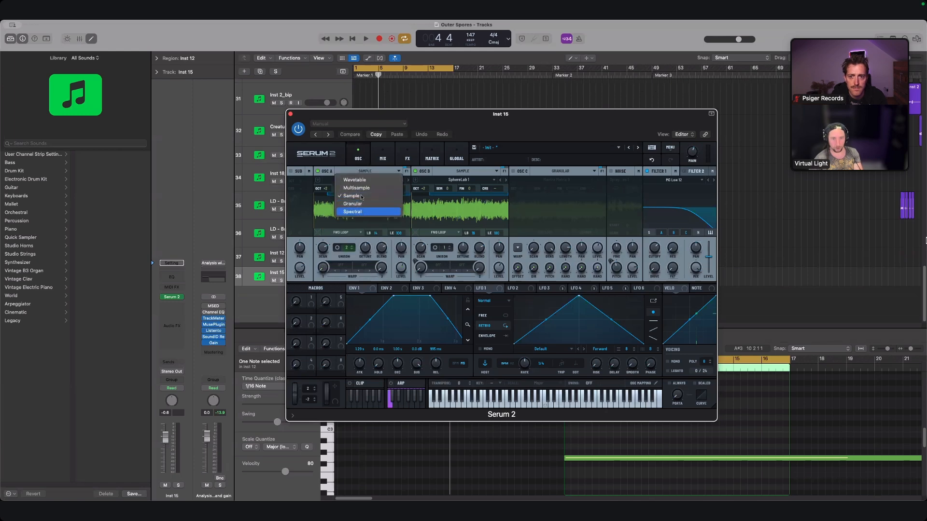
left_click(363, 180)
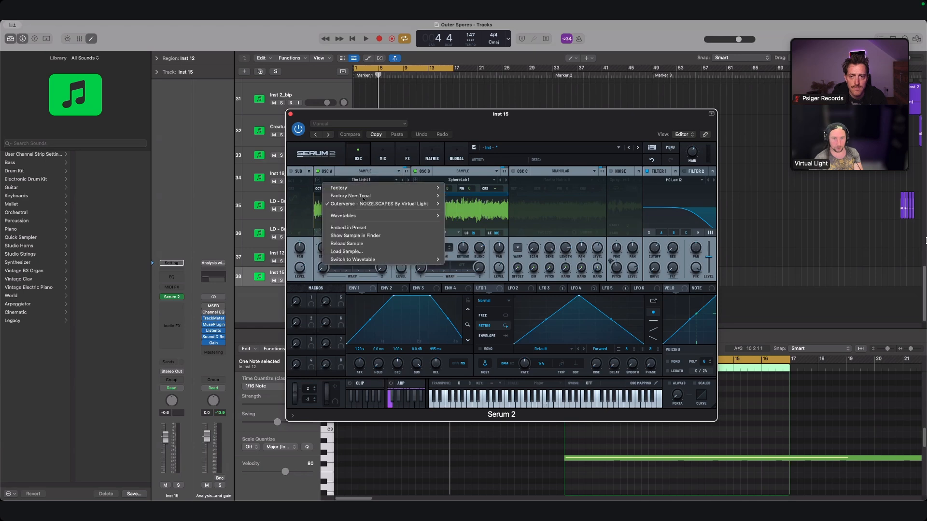
mouse_move(411, 203)
mouse_move(471, 269)
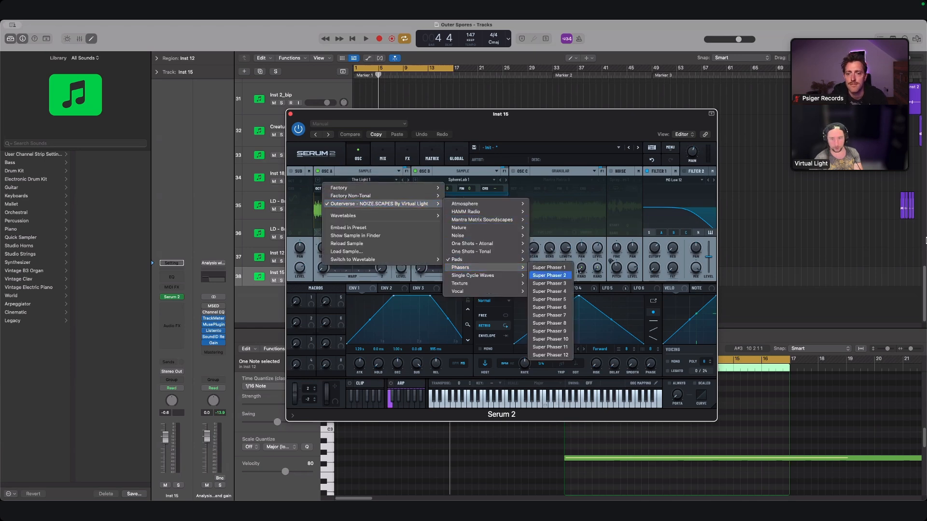
left_click(557, 267)
- Play the copied region with the loop range set to bars 9 to 17 and solo the Inst 15 track
key("space")
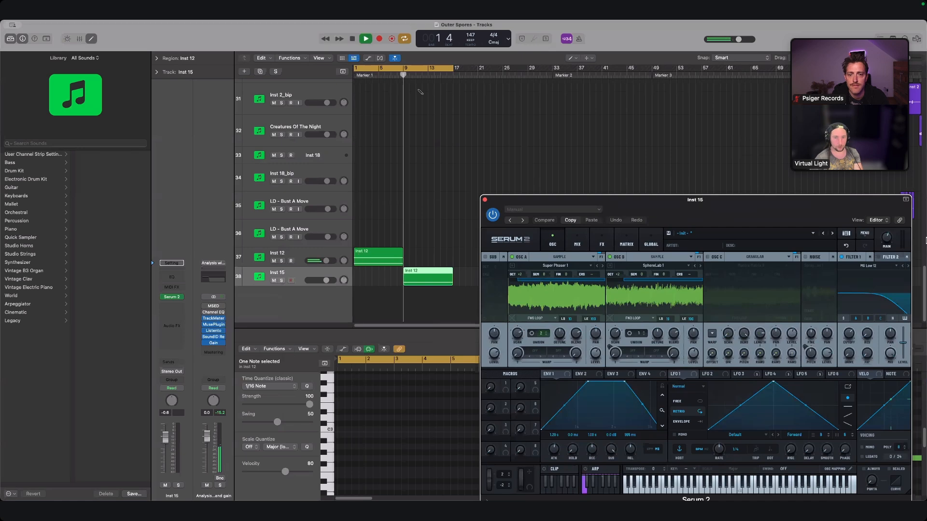
left_click(411, 93)
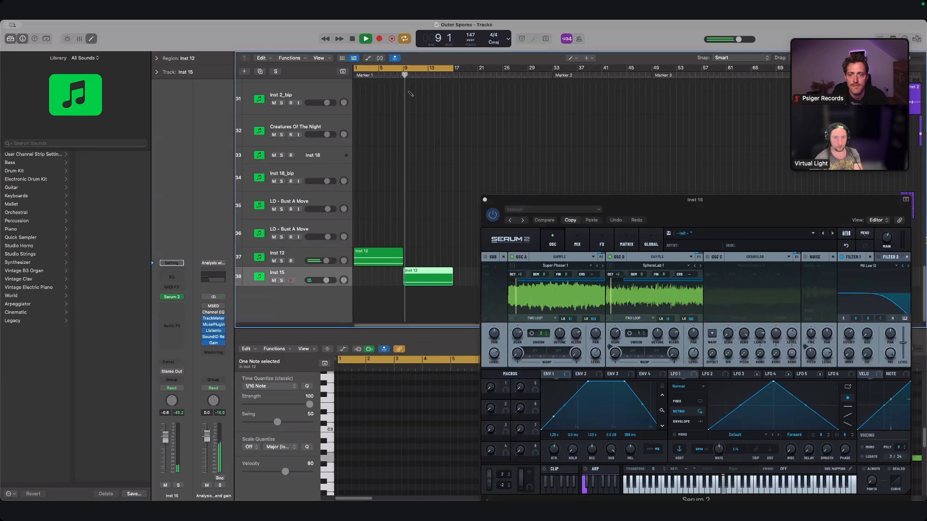
left_click(409, 66)
left_click_drag(410, 66, 453, 67)
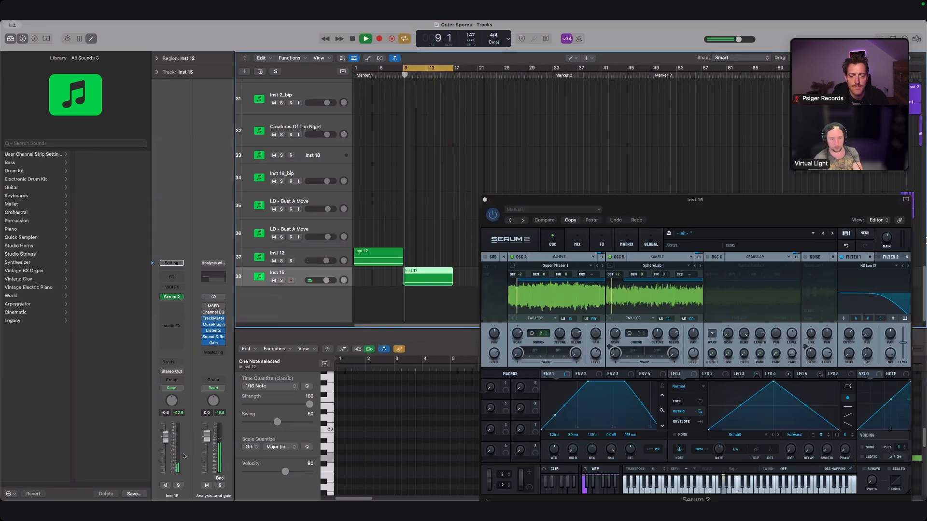
left_click(178, 486)
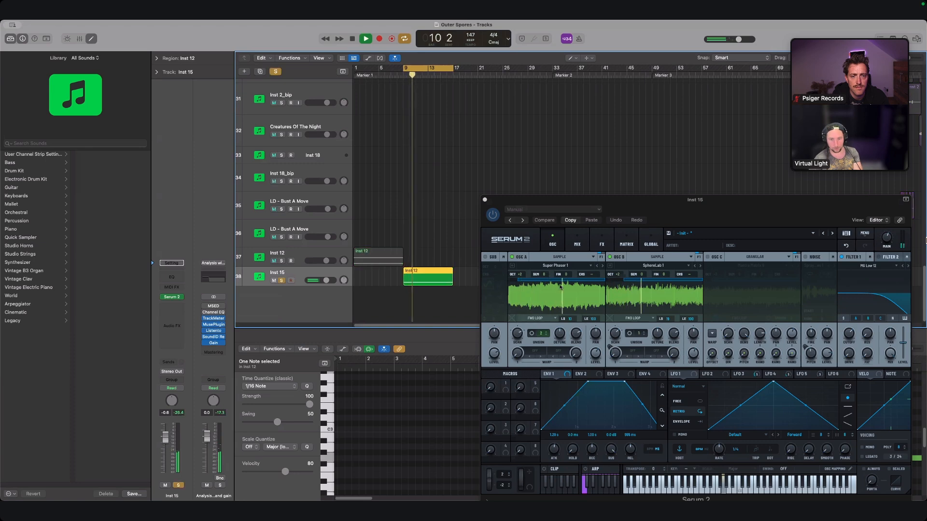
- Set Oscillator A's octave to +1 and unison to 3 voices, with Oscillator B switched off
mouse_move(521, 275)
left_mouse_down()
mouse_move(523, 285)
mouse_move(521, 268)
left_mouse_up()
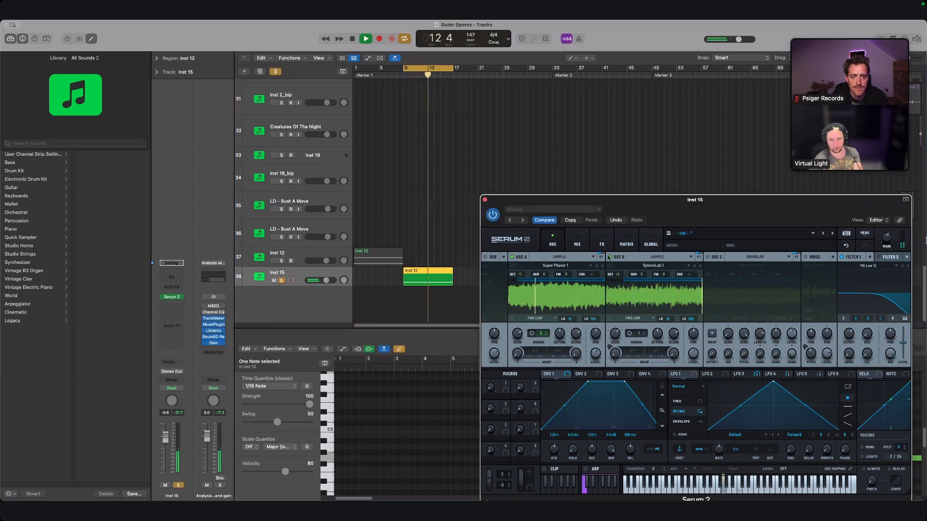
left_click(609, 257)
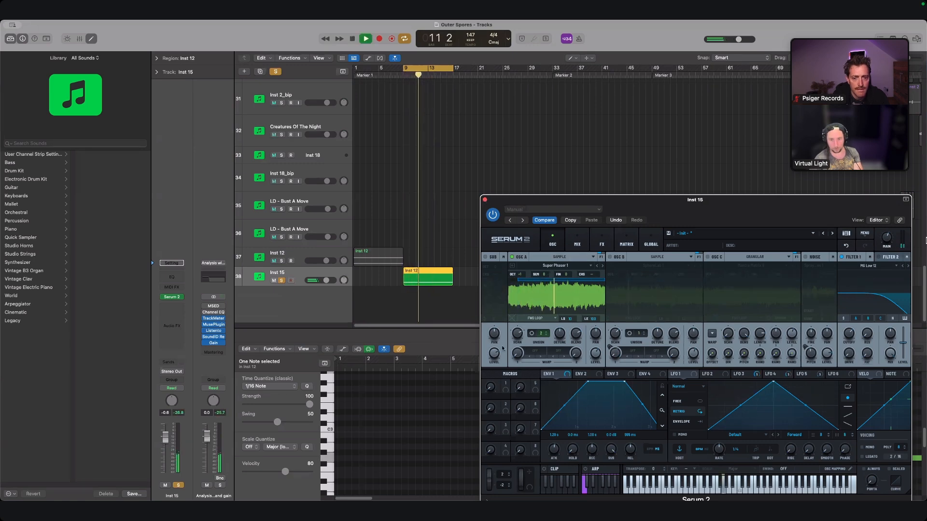
left_click(547, 334)
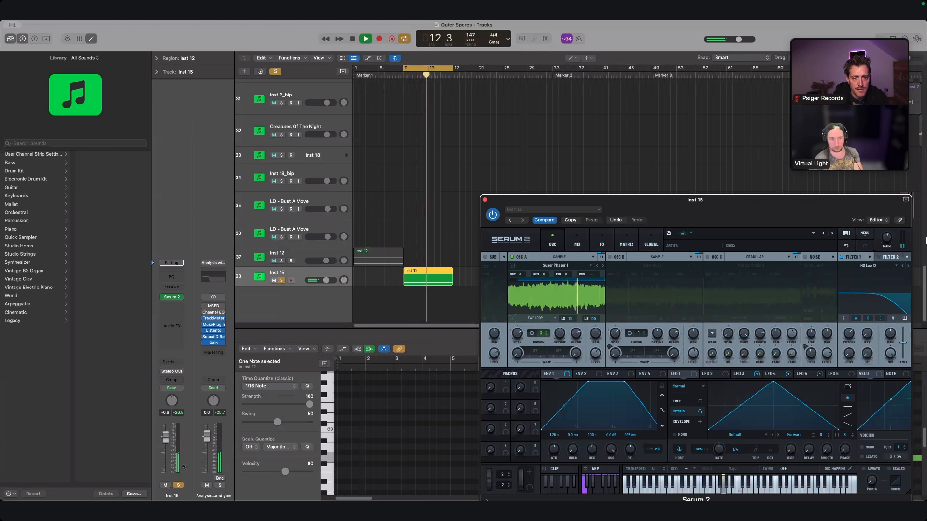
- Review Inst 15's mixer and main effects chain with Reverb and Equalizer, and return to the oscillator view
left_click(577, 241)
left_click(602, 242)
left_click_drag(659, 201, 436, 125)
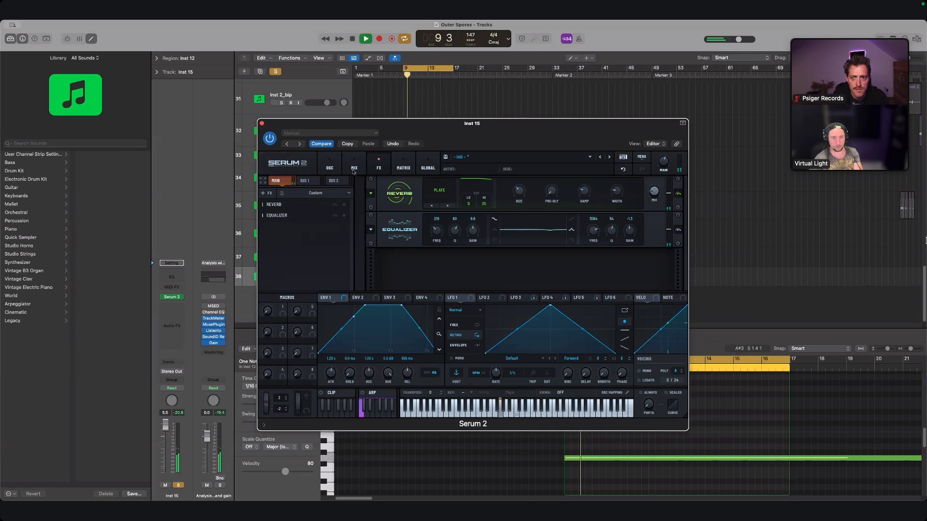
left_click_drag(381, 124, 586, 107)
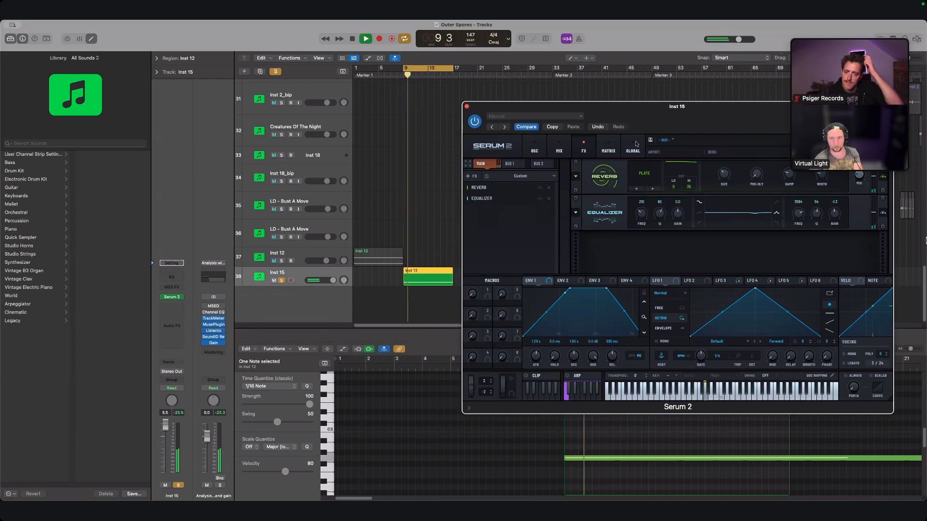
left_click(535, 149)
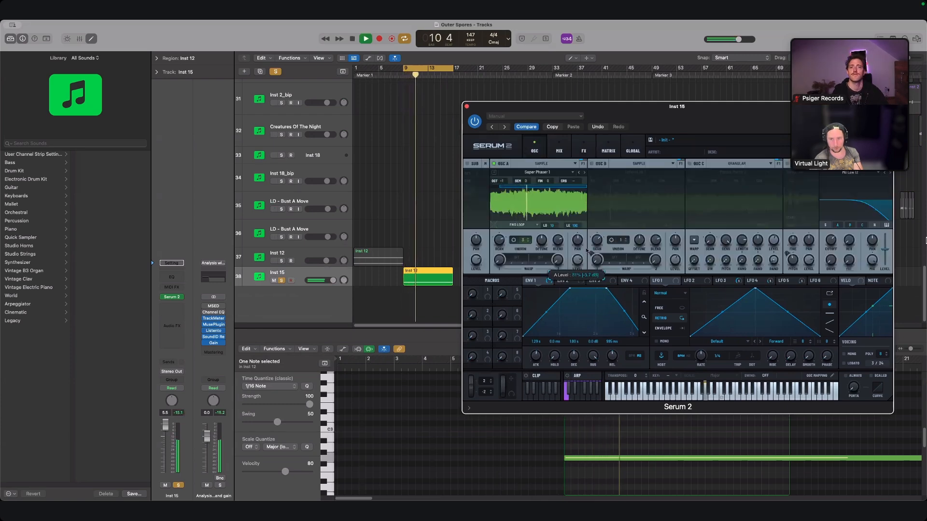
- Solo Inst 12 as well, and give Inst 15's Oscillator A the Super Phaser 2 sample with a single unison voice
left_click(282, 261)
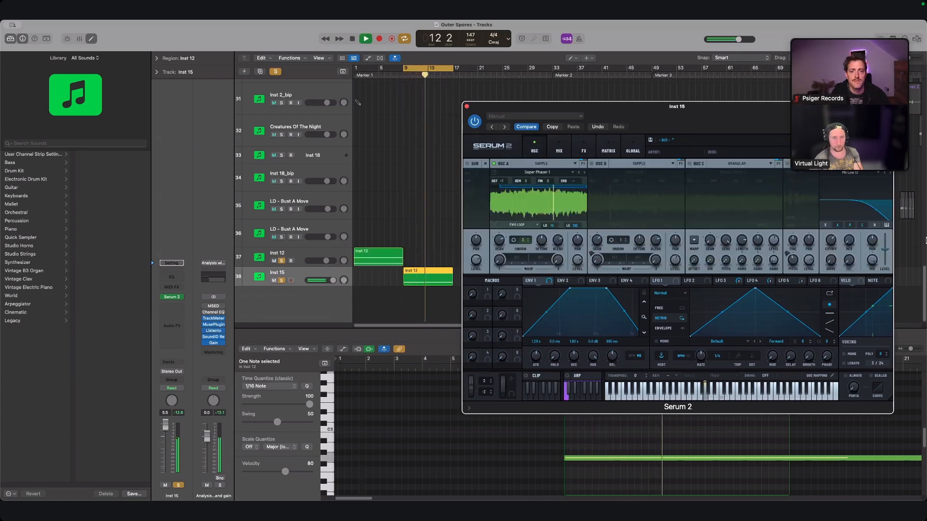
left_click(585, 173)
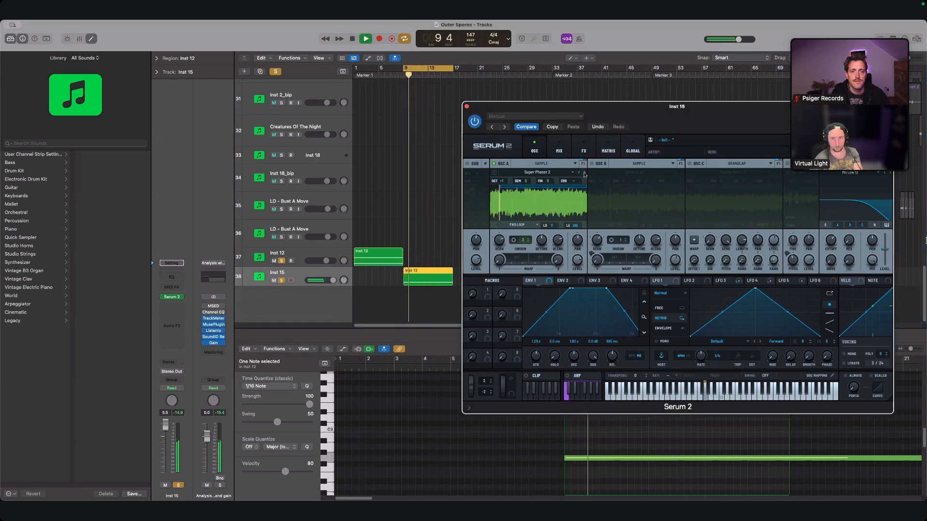
mouse_move(521, 246)
left_mouse_down()
mouse_move(521, 253)
mouse_move(500, 244)
mouse_move(508, 247)
mouse_move(519, 220)
mouse_move(510, 255)
left_mouse_up()
mouse_move(501, 248)
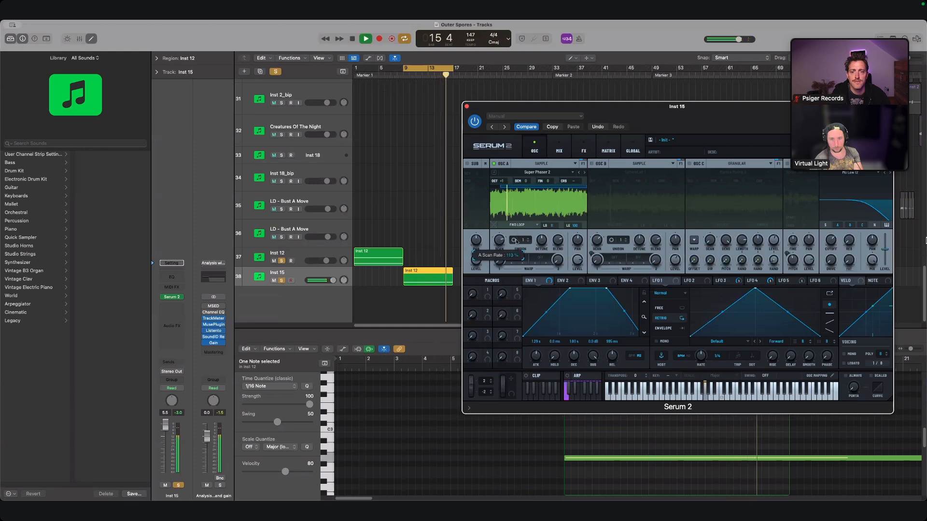
key("space")
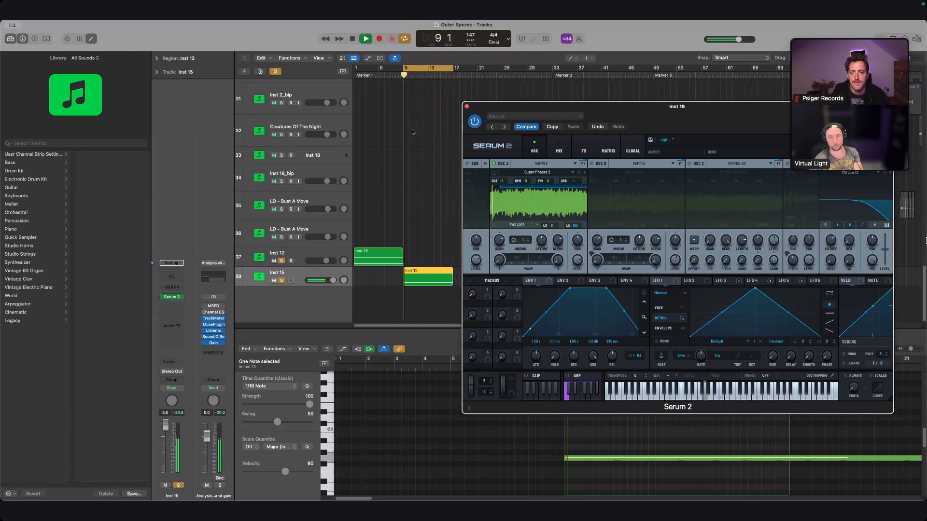
- Move the loop range to bars 1 to 9 and set Oscillator B's scan rate to 100% in Inst 12's Serum
left_click_drag(422, 68, 373, 68)
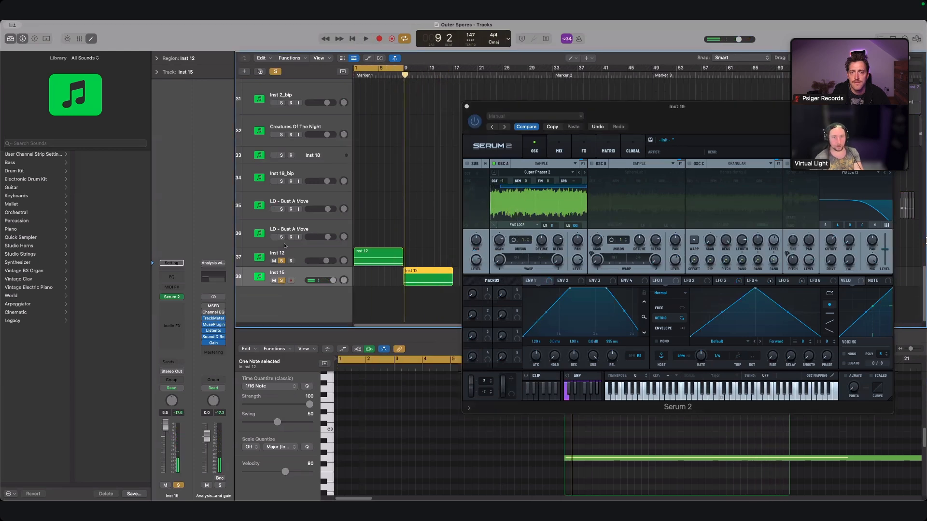
left_click(314, 250)
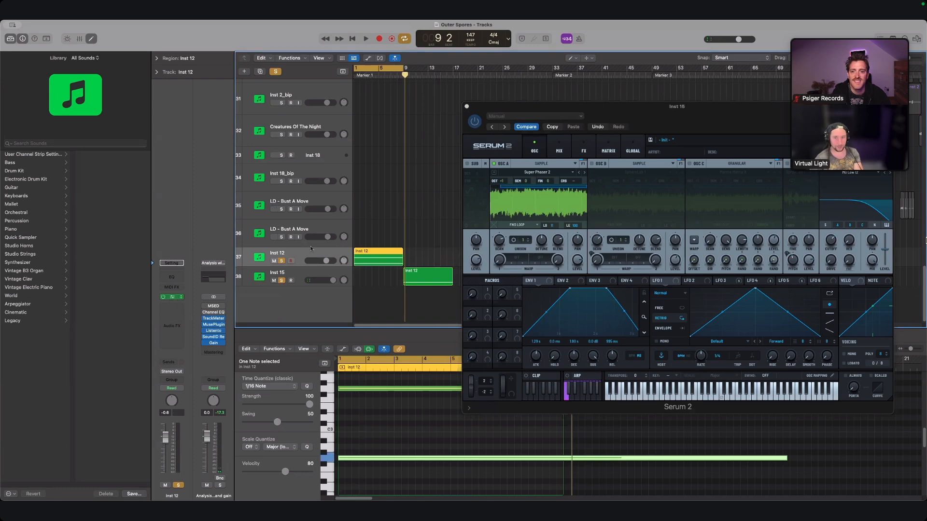
left_click(172, 296)
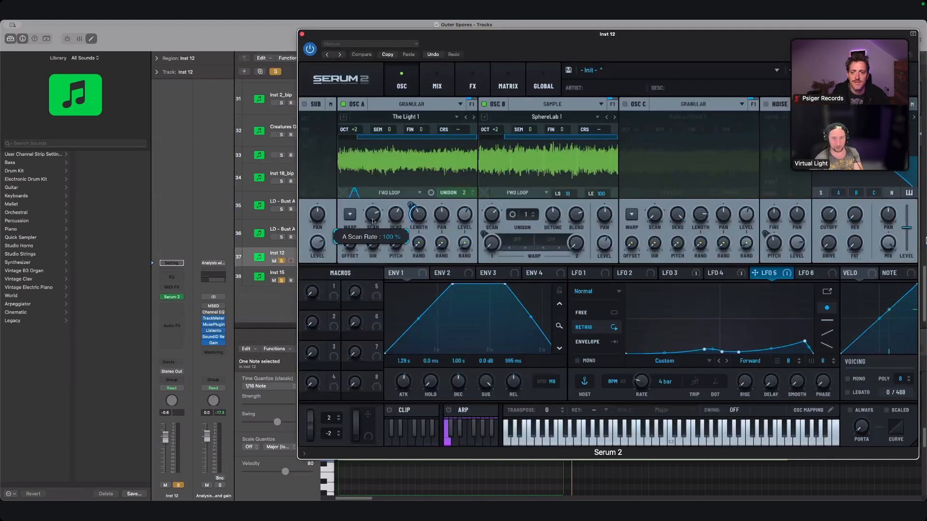
key("space")
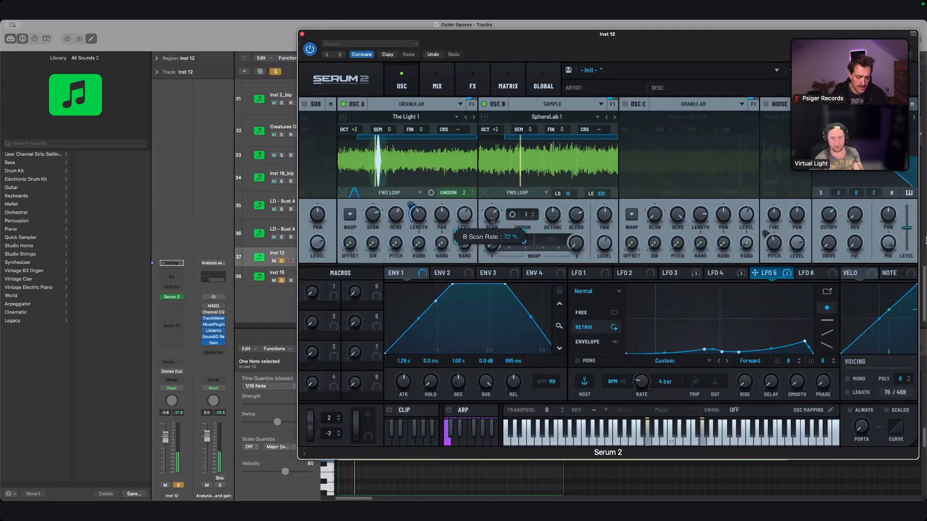
left_click_drag(493, 218, 494, 216)
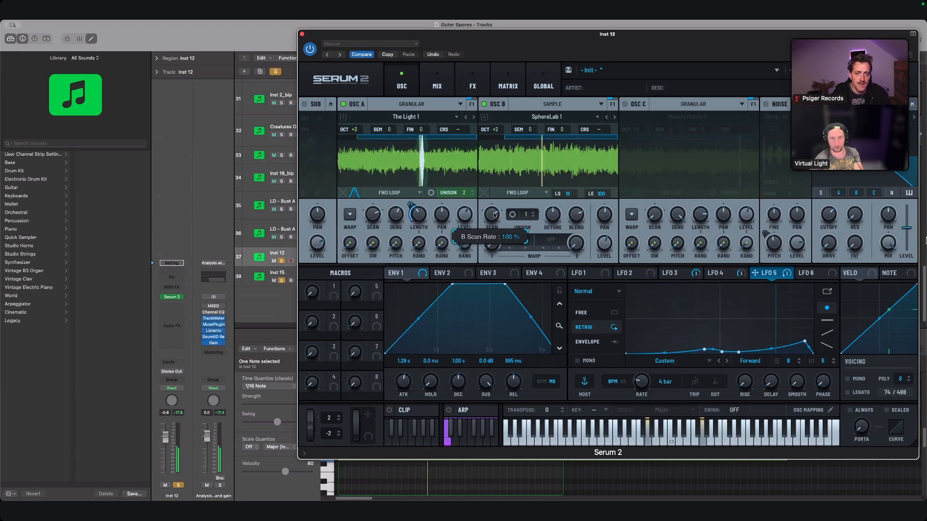
- Close the Inst 12 instrument window and move the loop range to bars 9 to 17
left_click(302, 34)
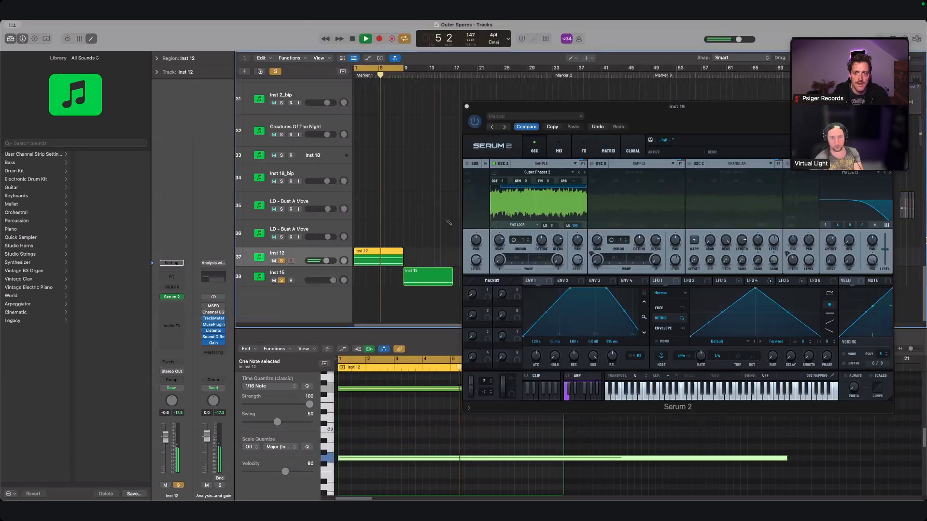
left_click_drag(382, 68, 430, 68)
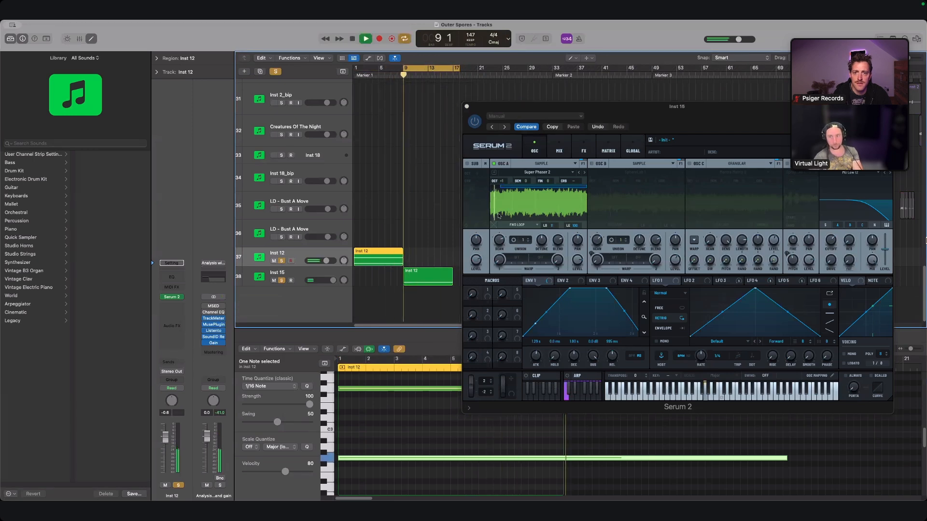
- Clear the track solos, turn off cycle playback and select the Inst 15 track
key("ctrl+s")
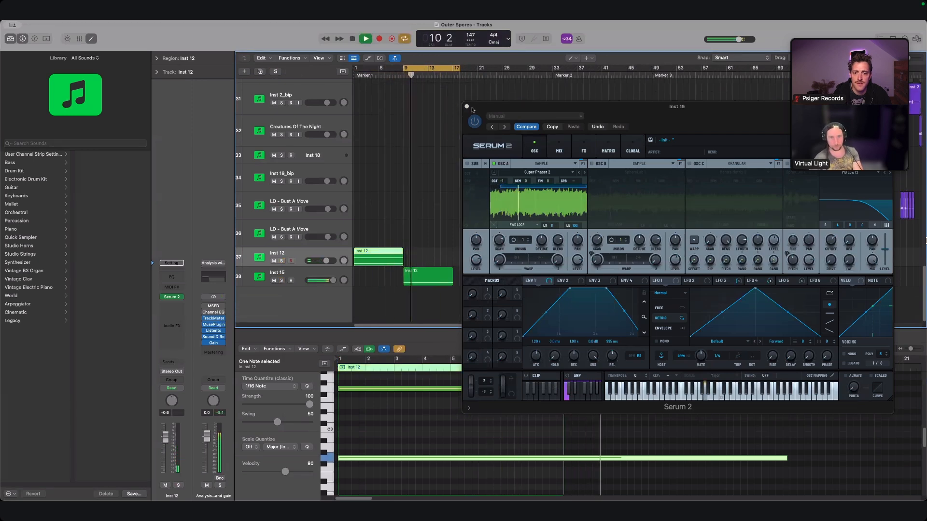
key("v")
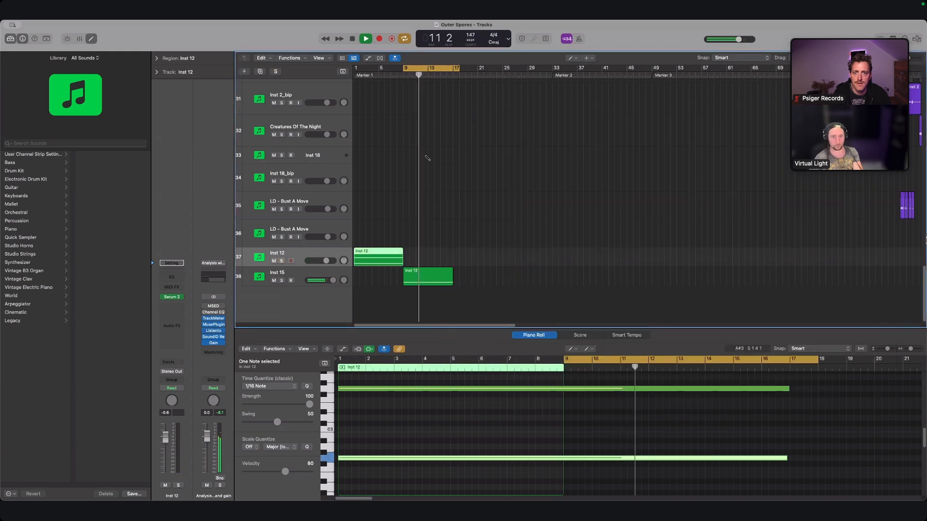
key("c")
left_click_drag(291, 265, 291, 264)
left_click(288, 274)
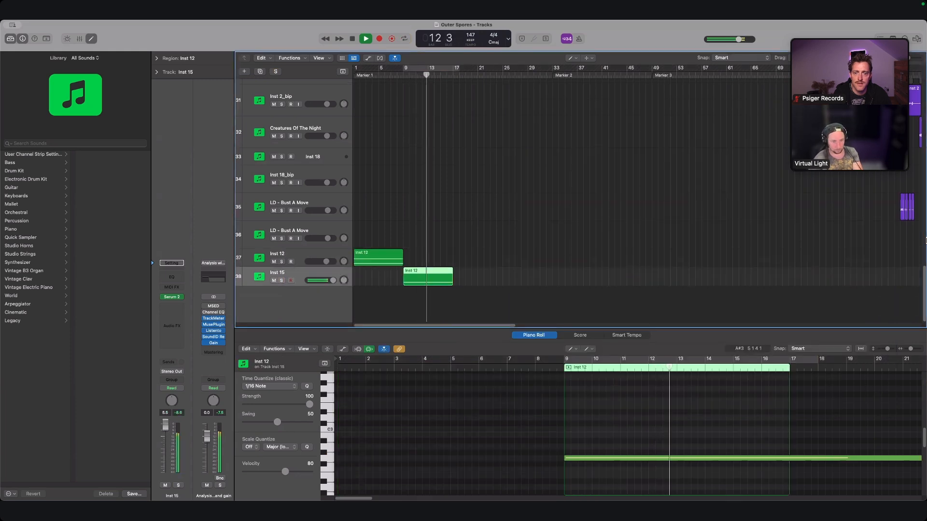
- Add a Channel EQ to Inst 15 with a 12 dB/Oct low cut at 163 Hz, and close its window
left_click(171, 276)
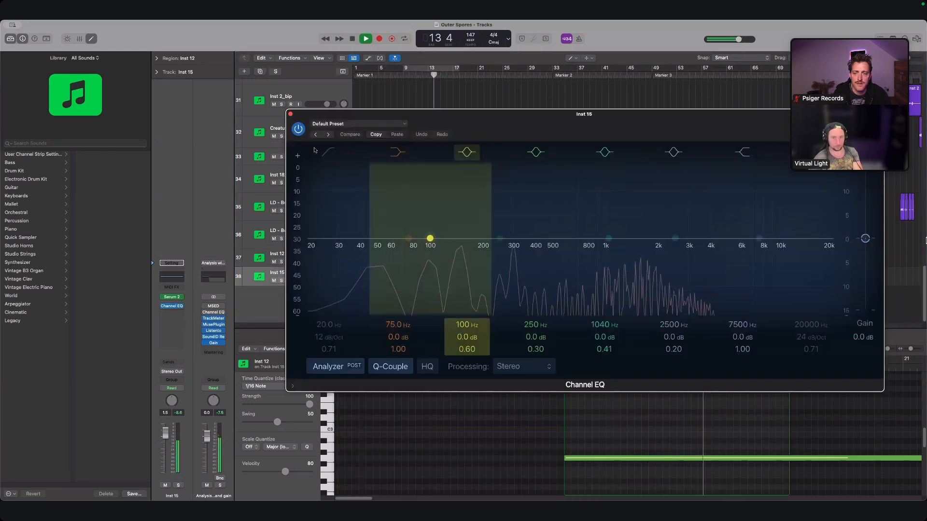
left_click_drag(329, 267, 468, 265)
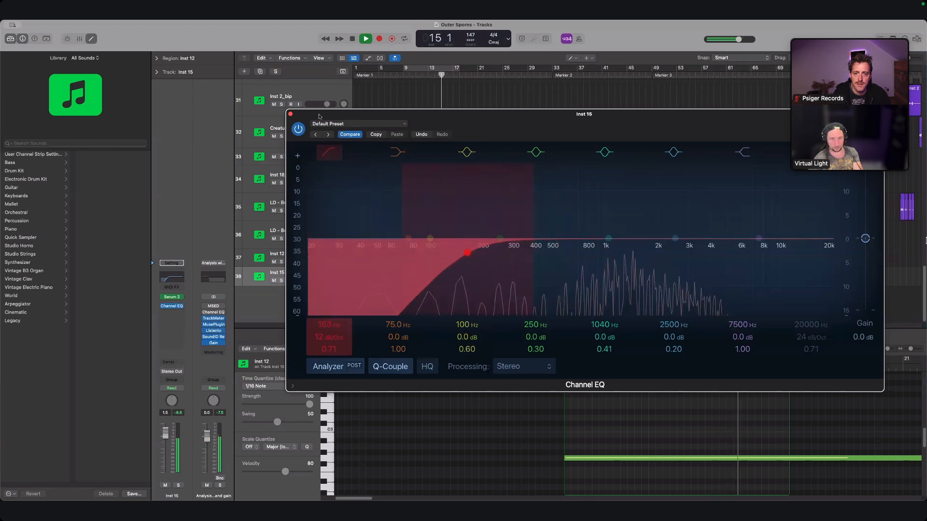
left_click(290, 114)
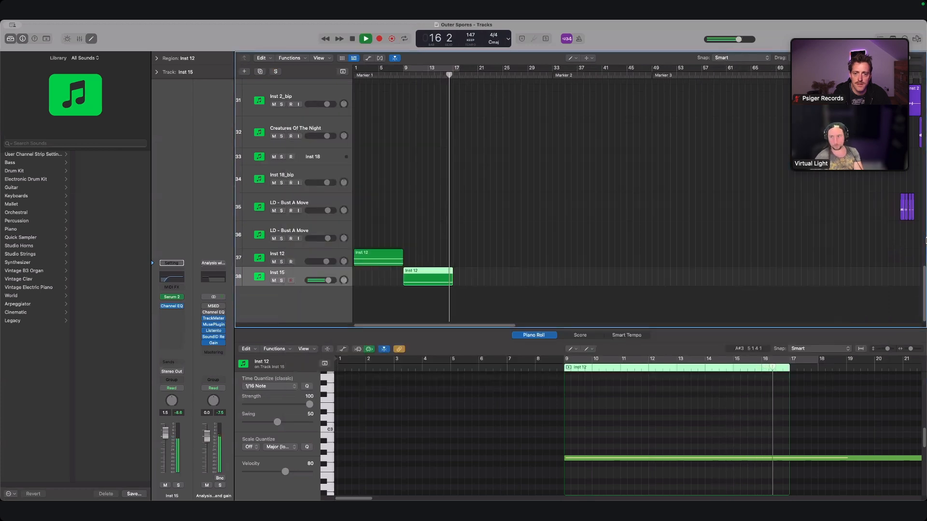
- Turn looping back on over Inst 15's region from bar 9 to bar 17
left_click(913, 57)
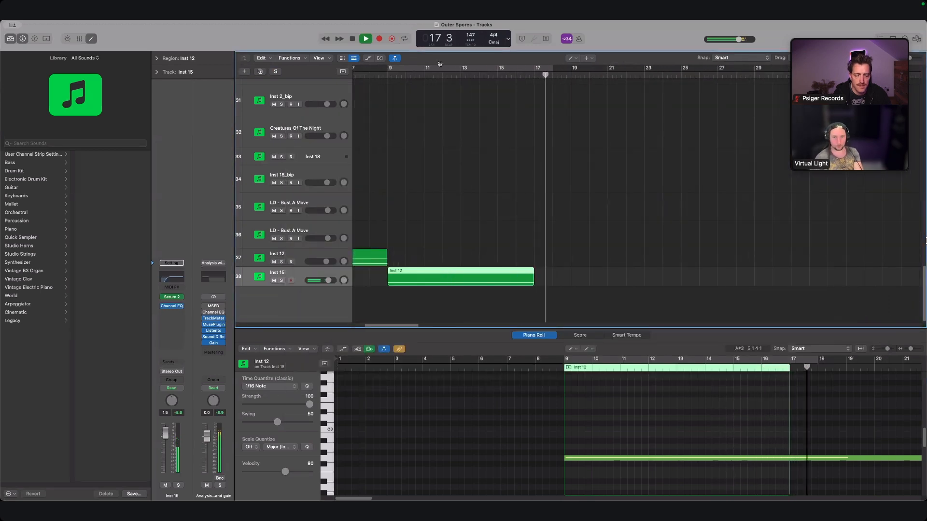
left_click(439, 67)
left_click_drag(530, 76, 534, 76)
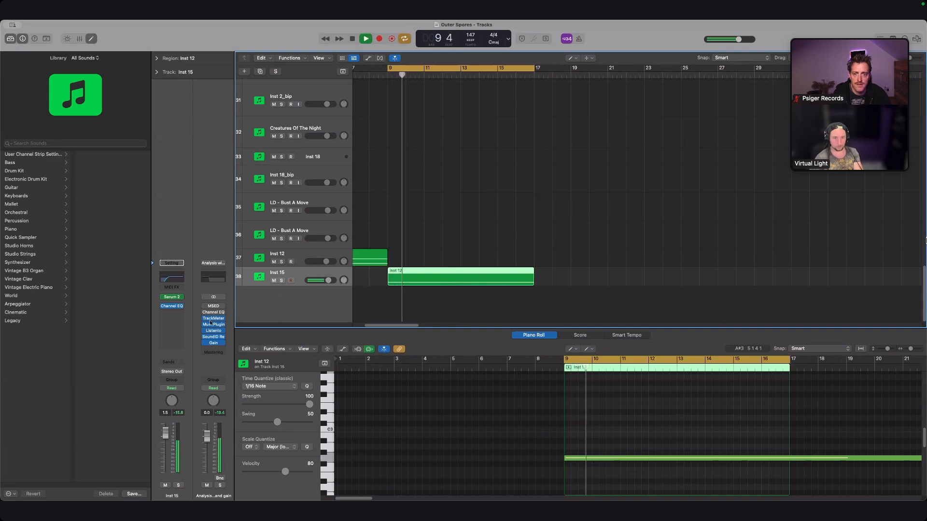
- Switch Oscillator A in Inst 15's Serum to Spectral mode and choose Spread +/- as its spectral warp
left_click(172, 297)
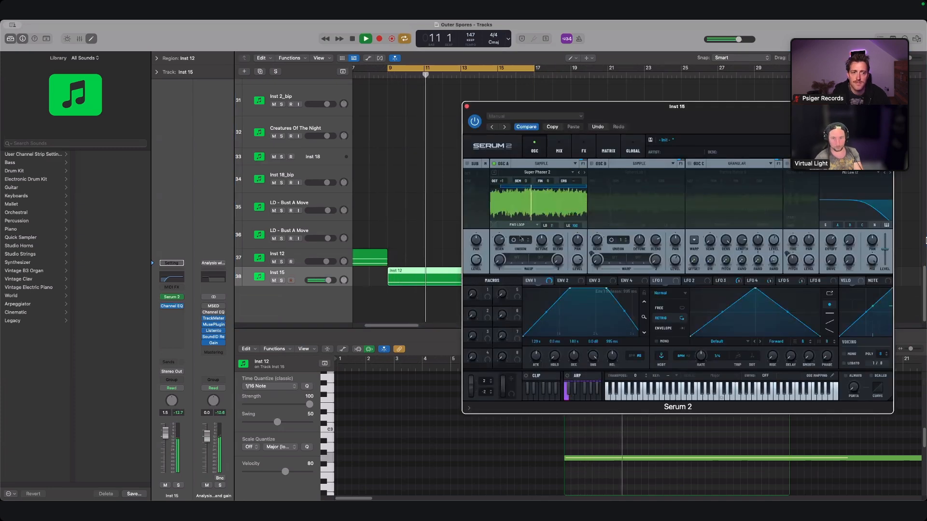
left_click(523, 225)
left_click(541, 164)
left_click(541, 163)
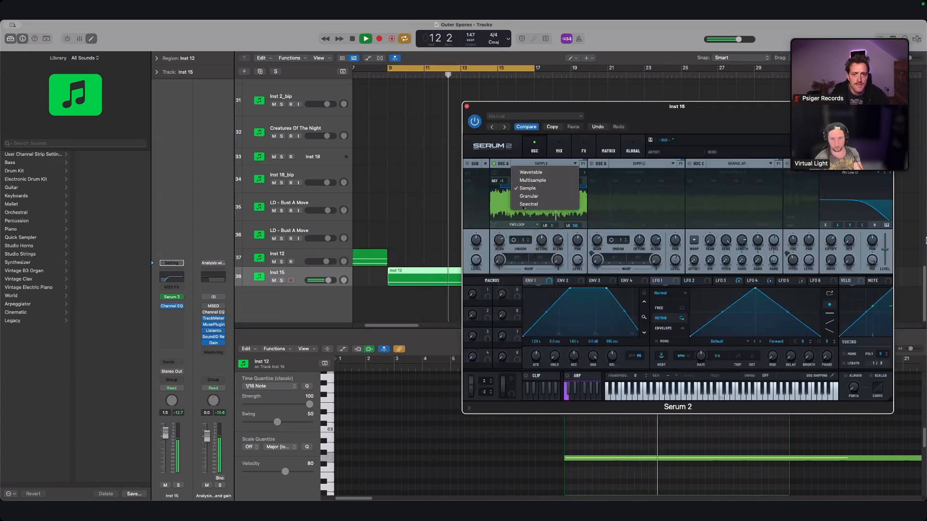
left_click(528, 203)
left_click(517, 258)
mouse_move(528, 273)
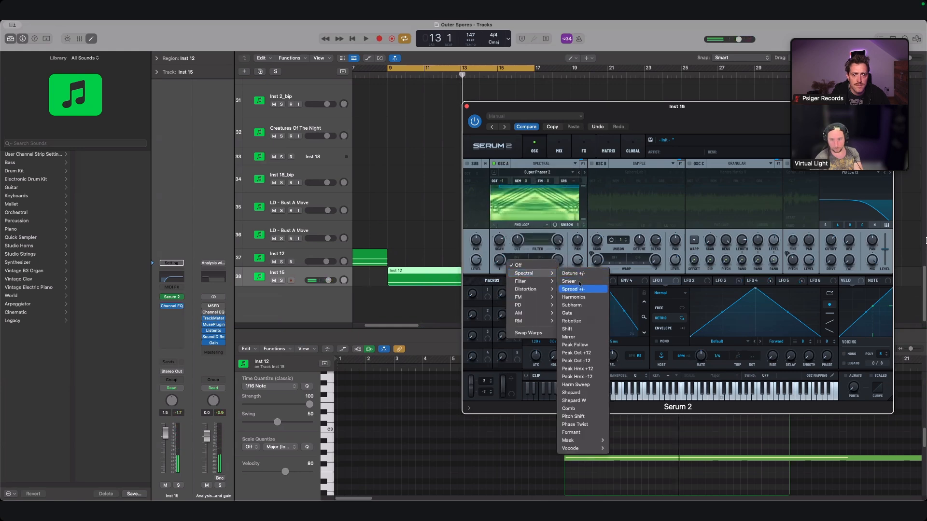
left_click(575, 288)
- Audition the Spread warp by sweeping Oscillator A's warp amount up and down during playback
key("space")
mouse_move(500, 259)
left_mouse_down()
mouse_move(513, 228)
mouse_move(491, 303)
left_mouse_up()
left_click(523, 263)
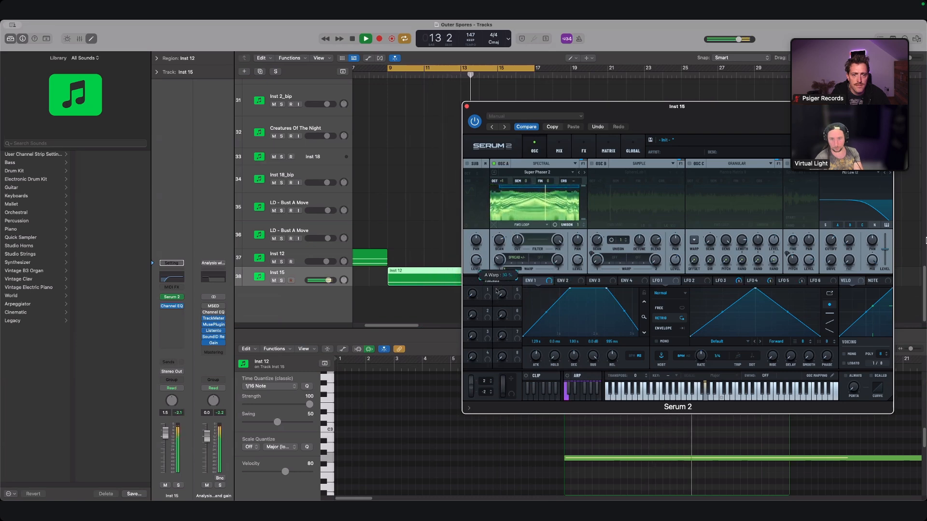
left_click_drag(506, 261, 505, 265)
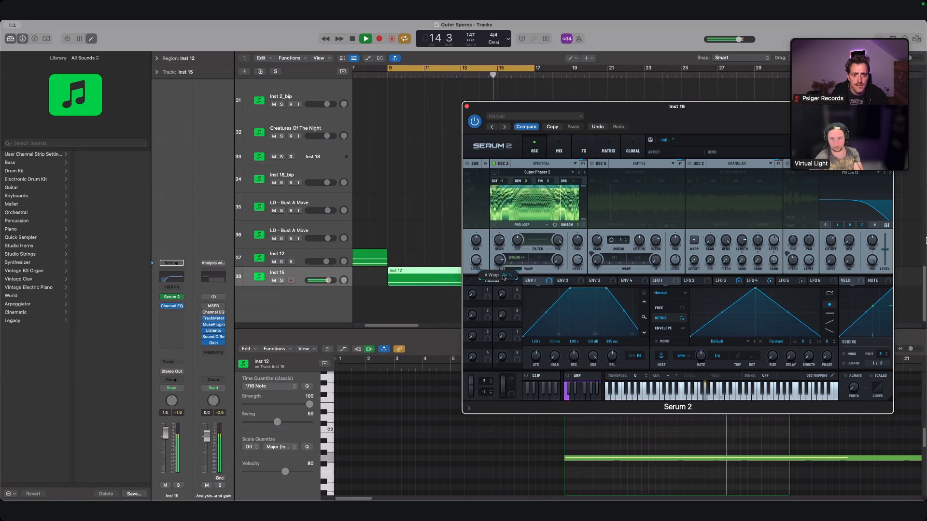
key("space")
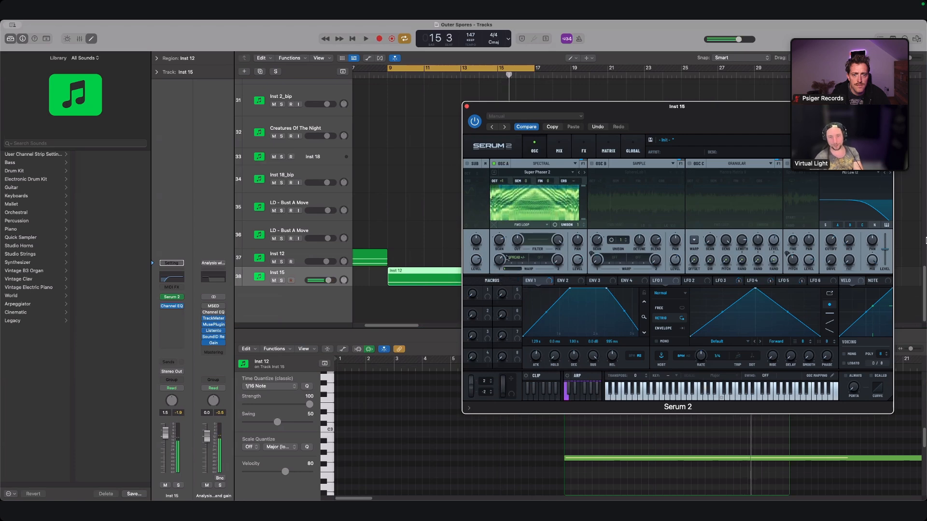
key("space")
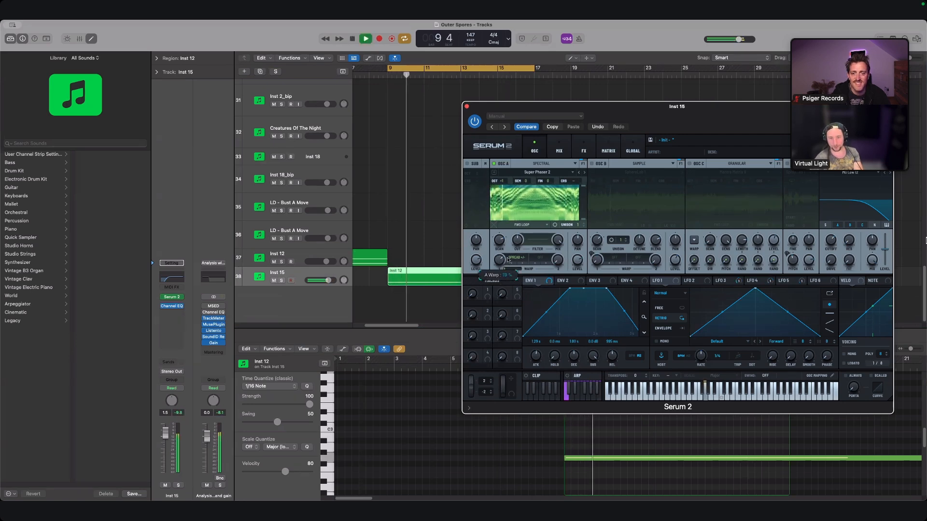
left_click_drag(512, 254, 504, 283)
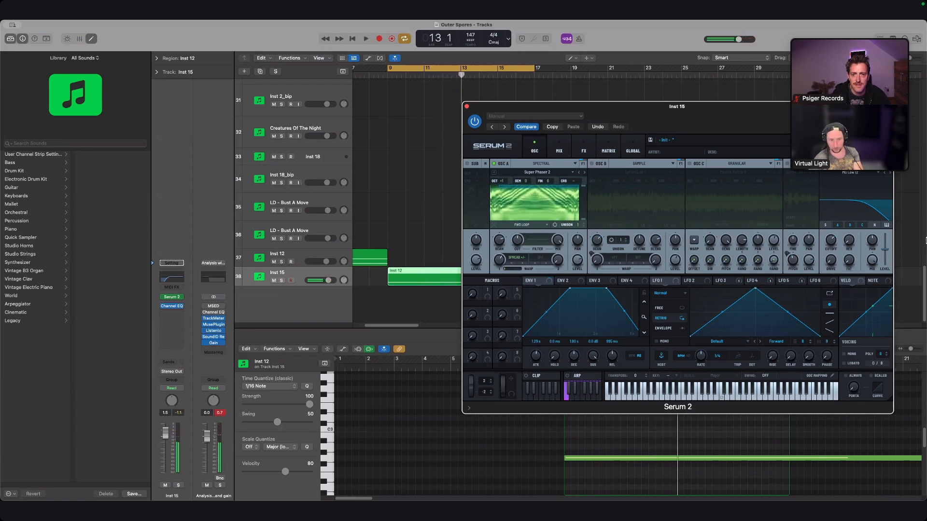
- Lower Inst 15's channel volume to -8.0 dB while sweeping Oscillator A's warp amount during playback
left_click_drag(165, 434, 165, 441)
left_click_drag(674, 117, 555, 126)
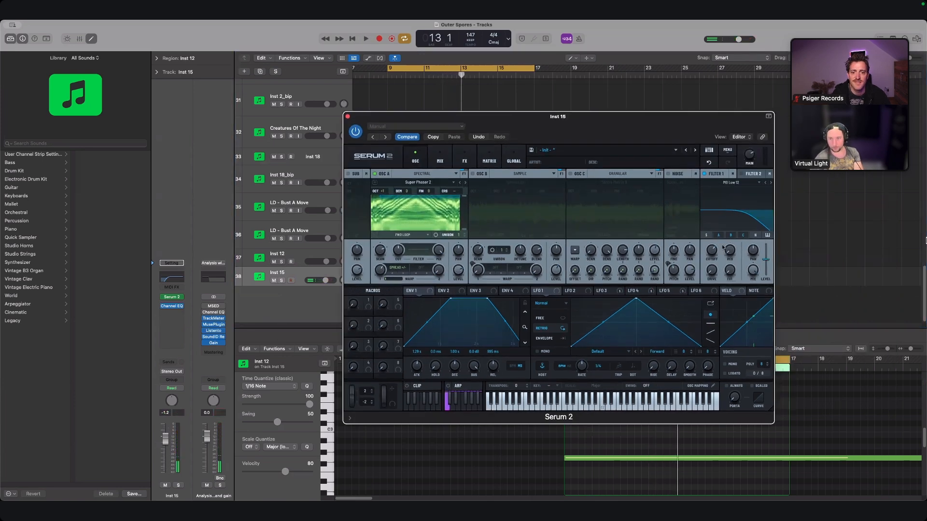
key("space")
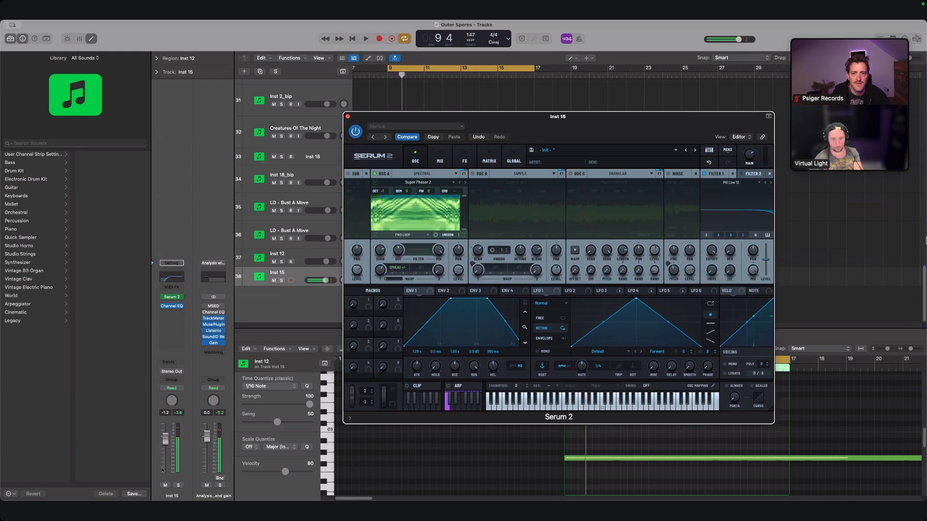
left_click_drag(162, 471, 163, 478)
left_click_drag(376, 279, 370, 295)
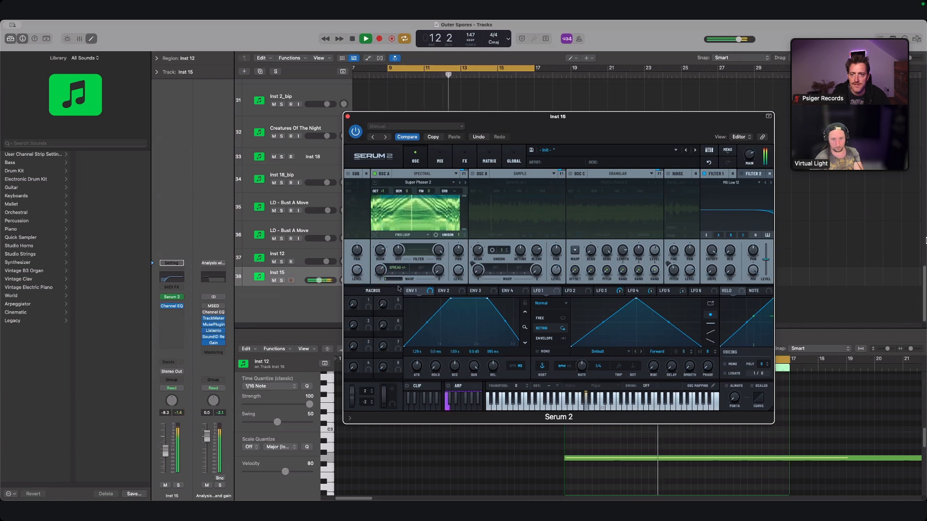
left_click_drag(165, 452, 165, 451)
left_click_drag(380, 271, 393, 248)
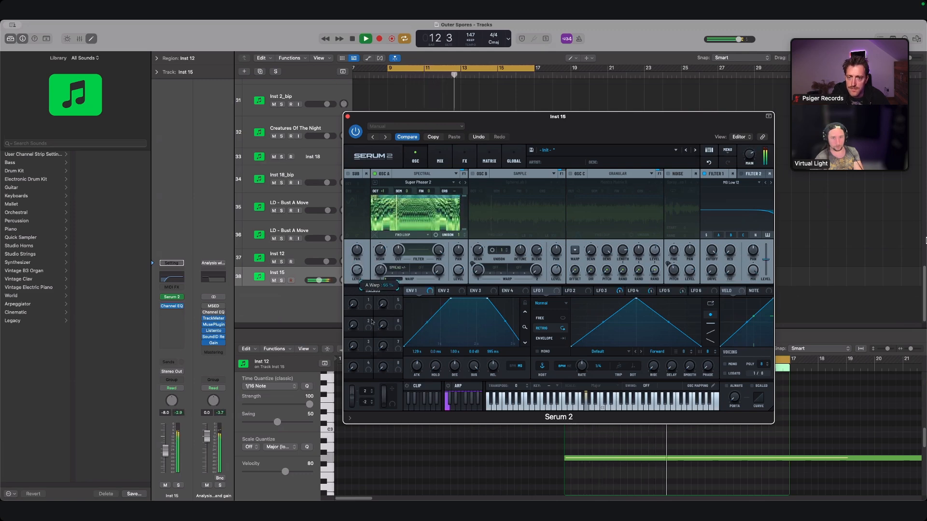
key("space")
- Record Oscillator A's warp rising to 100% as Latch automation on Inst 15, and return the track to Read mode
left_click_drag(382, 116, 558, 138)
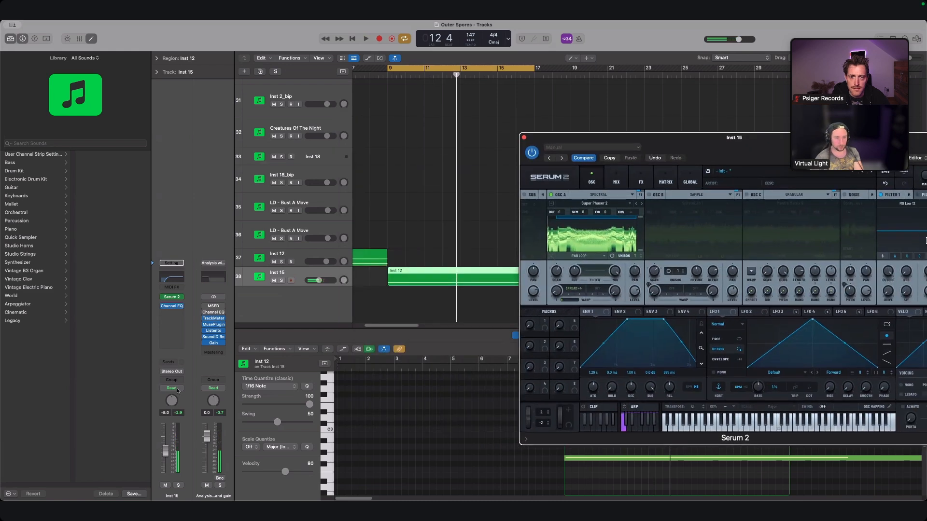
left_click(172, 388)
left_click(179, 406)
key("space")
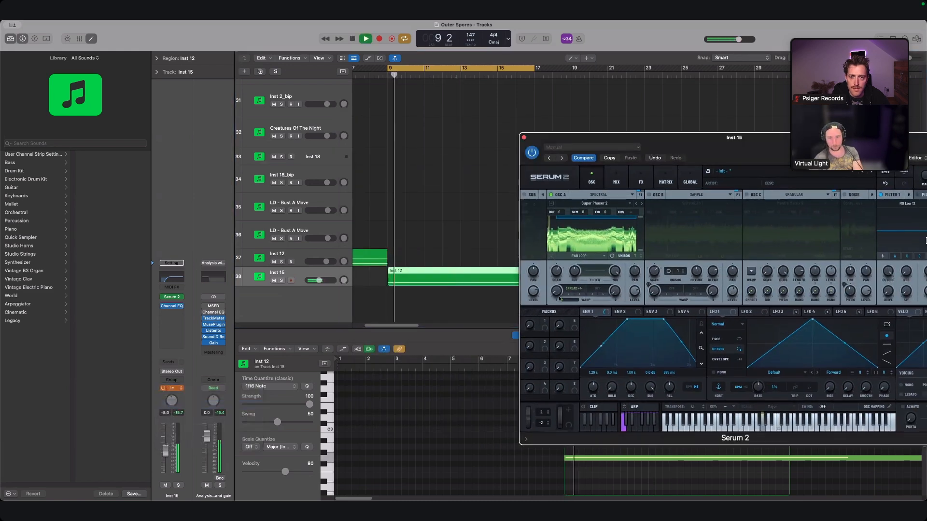
left_click_drag(558, 294, 587, 239)
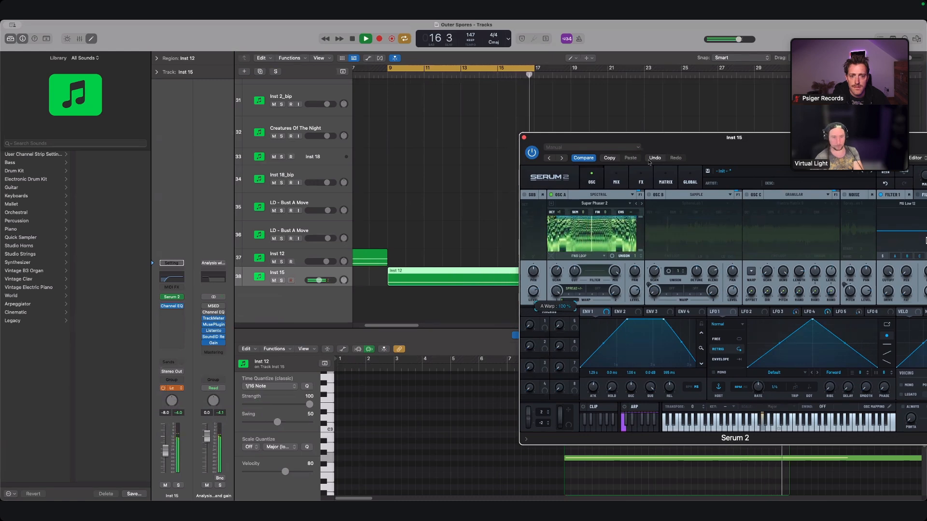
key("space")
left_click(172, 388)
left_click(176, 370)
- Show Inst 15's A Warp automation lane and redraw the recorded curve as a smoother rise across the region
key("v")
key("a")
scroll(439, 231, "up", 8)
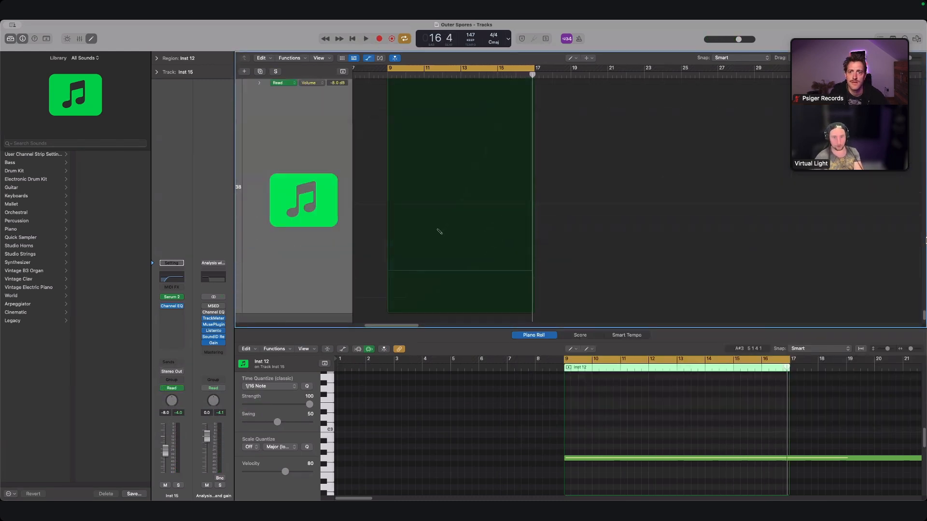
scroll(440, 232, "down", 5)
left_click(310, 145)
left_click(369, 239)
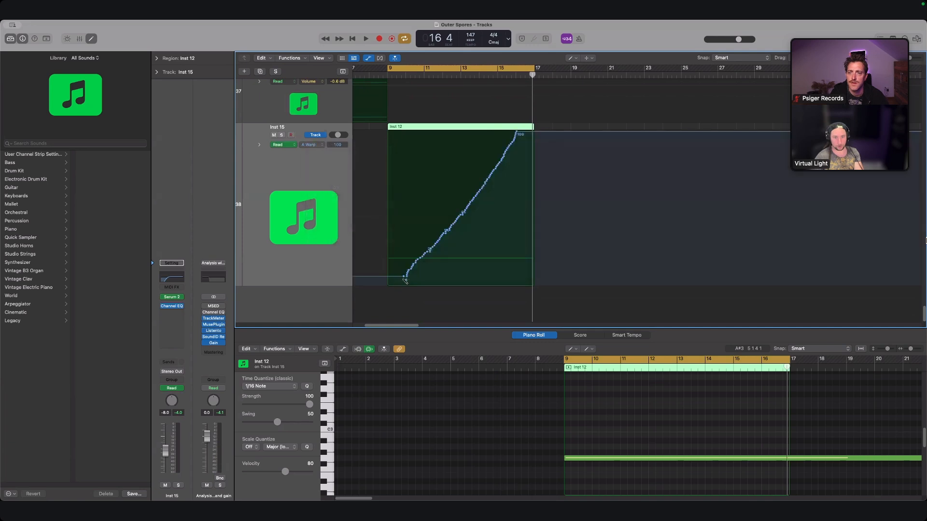
left_click(375, 285)
mouse_move(434, 259)
left_mouse_down()
mouse_move(520, 174)
mouse_move(545, 132)
mouse_move(449, 227)
mouse_move(360, 284)
left_mouse_up()
key("space")
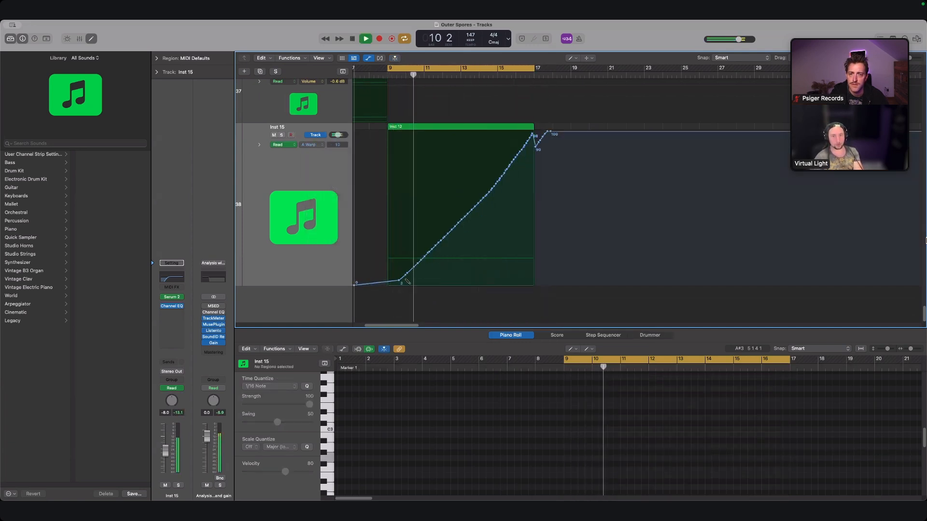
- Straighten the A Warp automation into a linear ramp rising from 0 just before bar 9 to bar 17
left_click(570, 58)
left_click(580, 66)
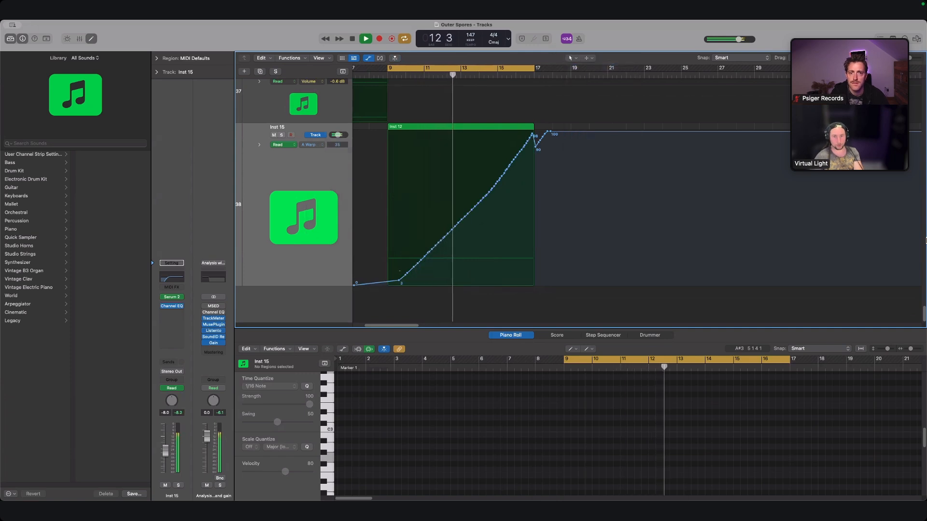
left_click_drag(531, 137, 383, 286)
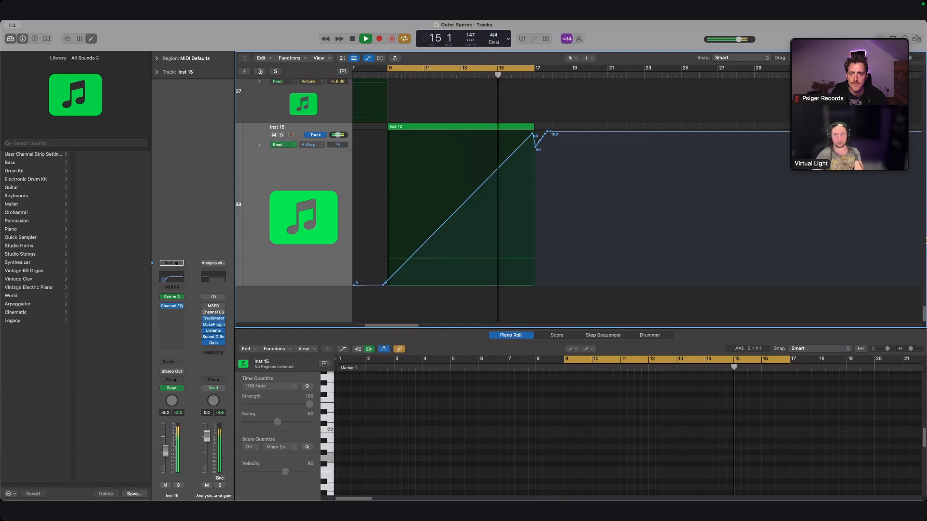
key("super+Up")
key("super+Up")
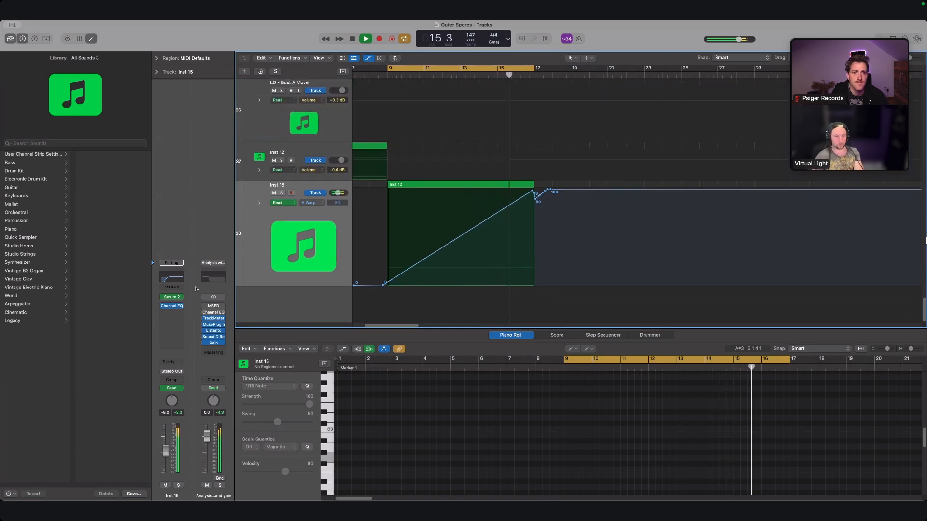
- Soften Inst 15's highs in Channel EQ: 9450 Hz at -3.6 dB, 12100 Hz at -5.7 dB, 10400 Hz at -1.1 dB, high cut at 16400 Hz
left_click(214, 312)
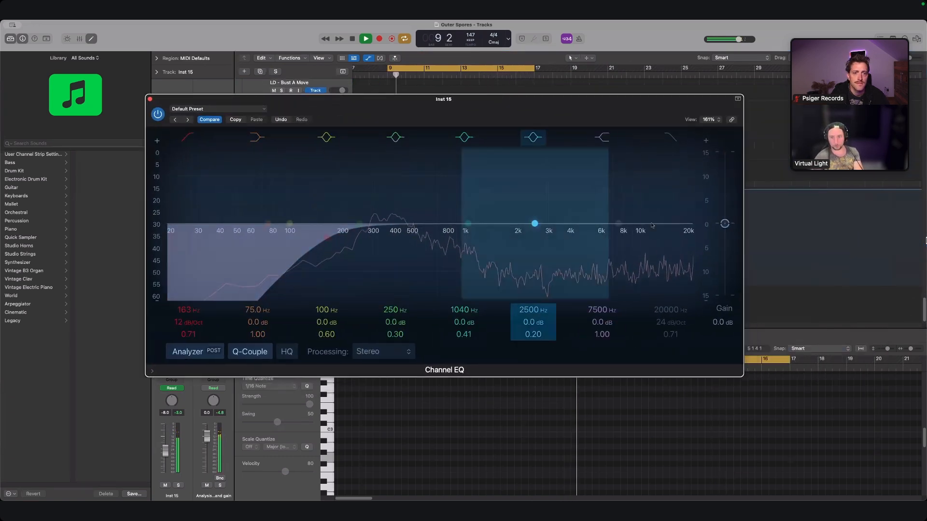
left_click_drag(618, 224, 673, 236)
left_click_drag(534, 224, 675, 234)
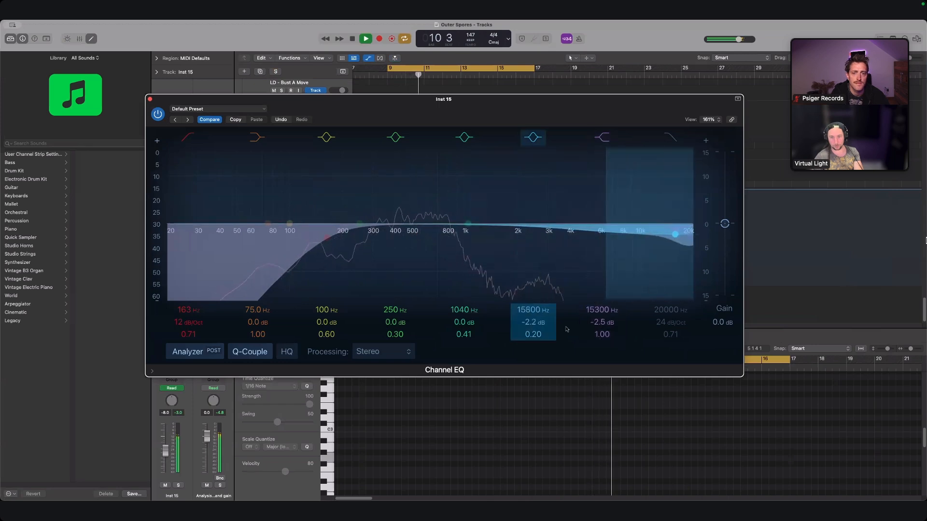
left_click_drag(533, 334, 533, 322)
left_click_drag(642, 271, 654, 237)
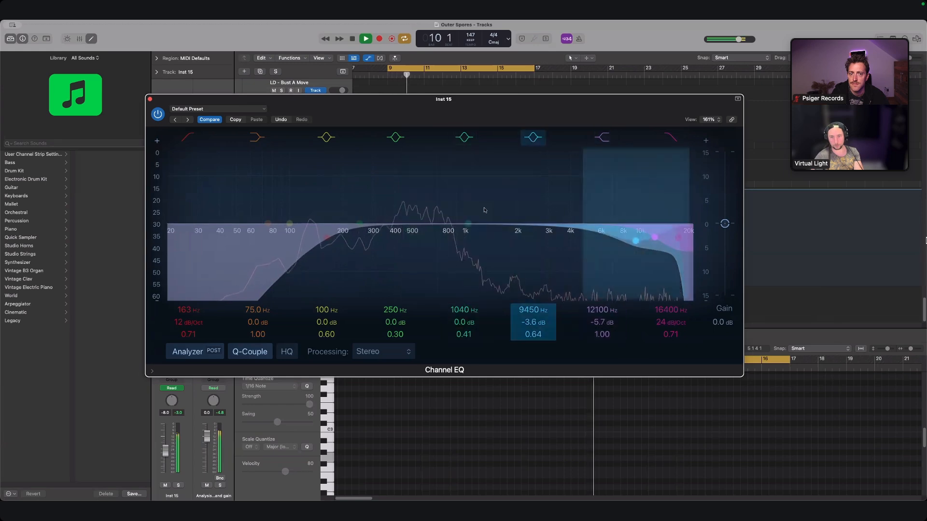
left_click_drag(468, 224, 643, 229)
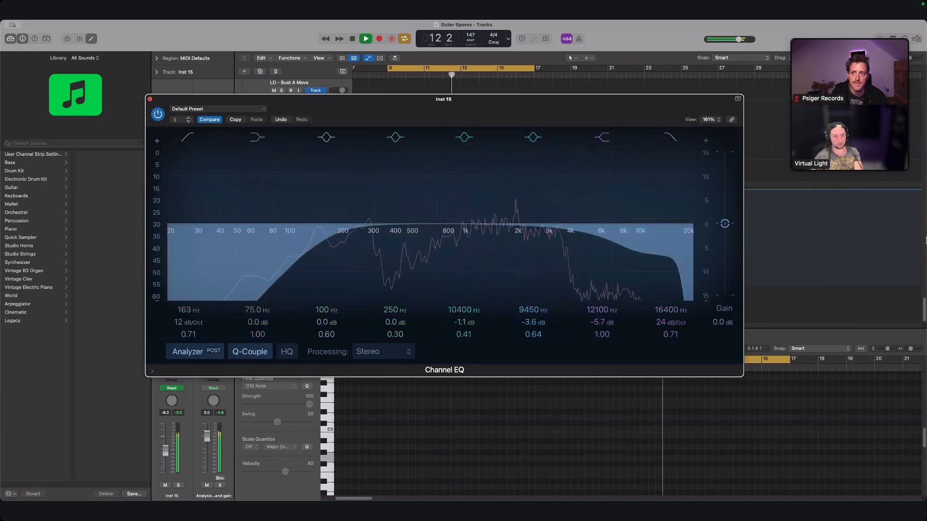
left_click(150, 99)
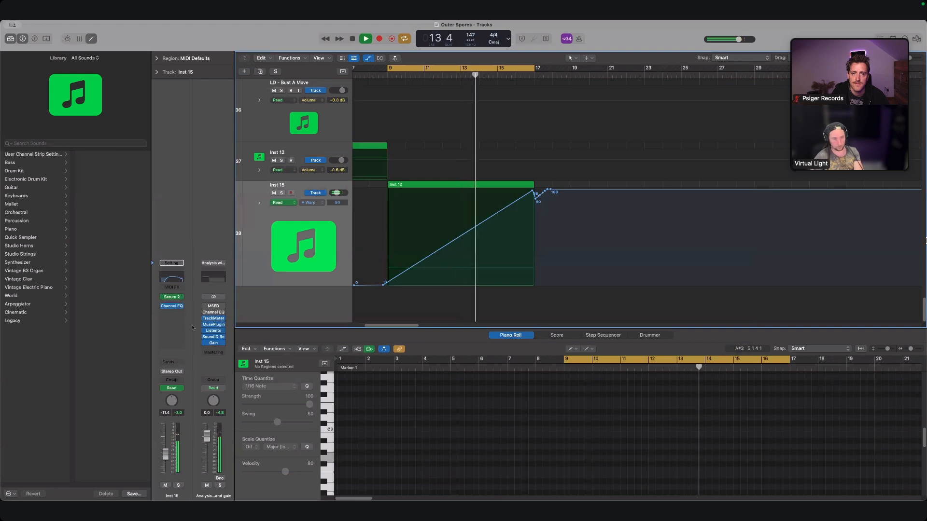
- Add a send from Inst 15 to Bus 5
left_click(172, 362)
mouse_move(185, 376)
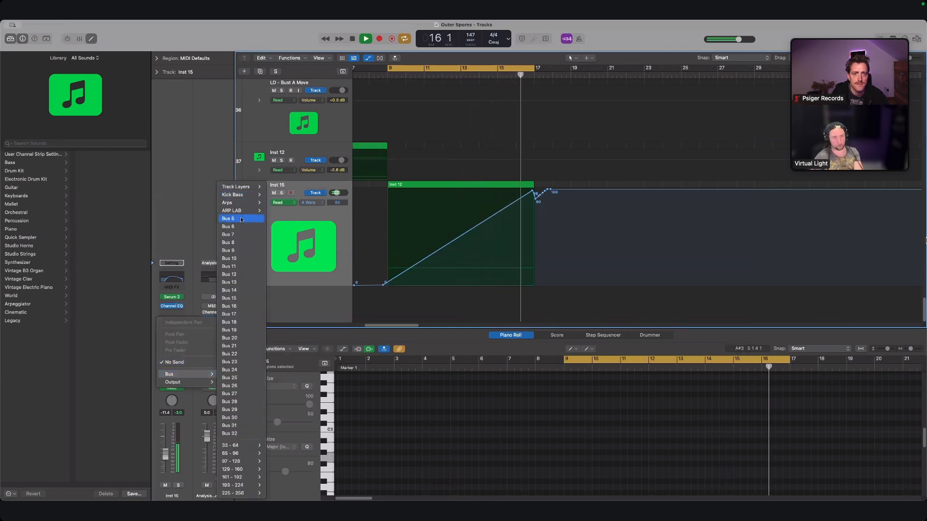
left_click(341, 206)
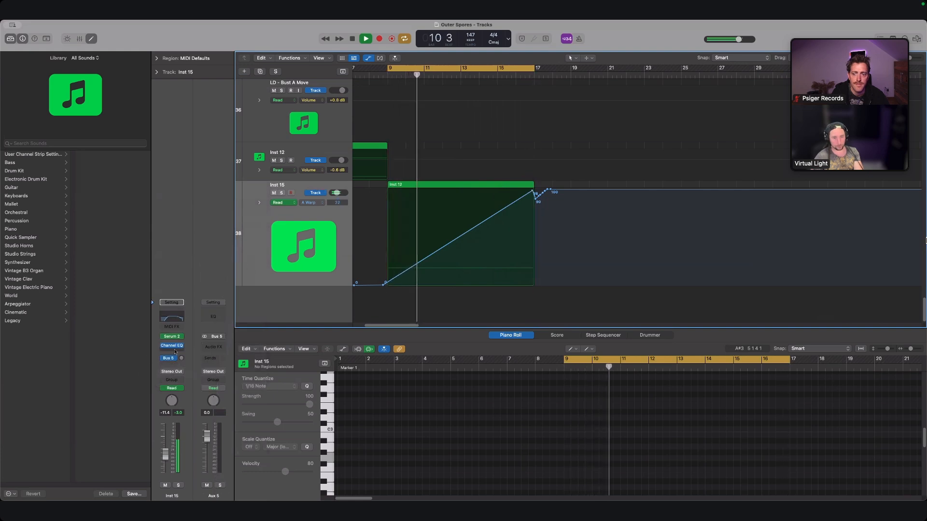
- Insert the Waves H-Delay (s) plug-in after Channel EQ on Inst 15 and place its window clear of the track
left_click(175, 351)
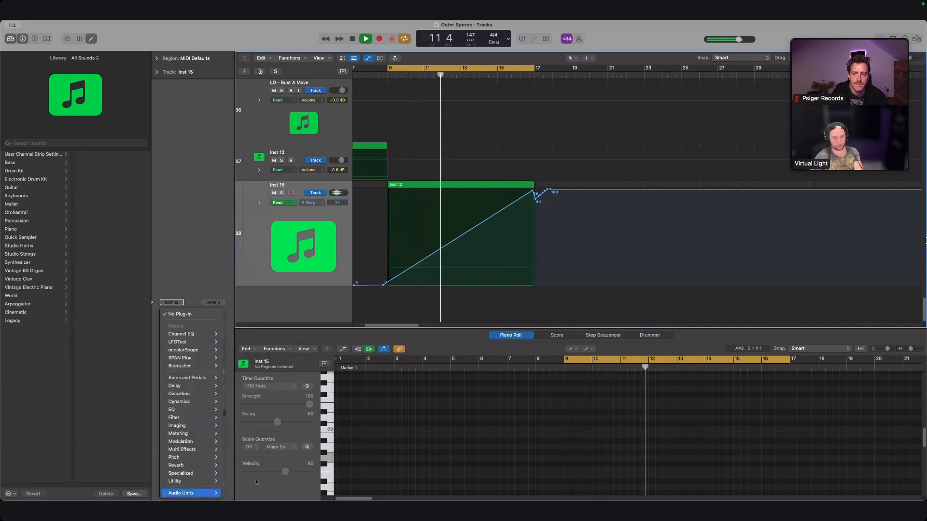
mouse_move(212, 493)
mouse_move(260, 477)
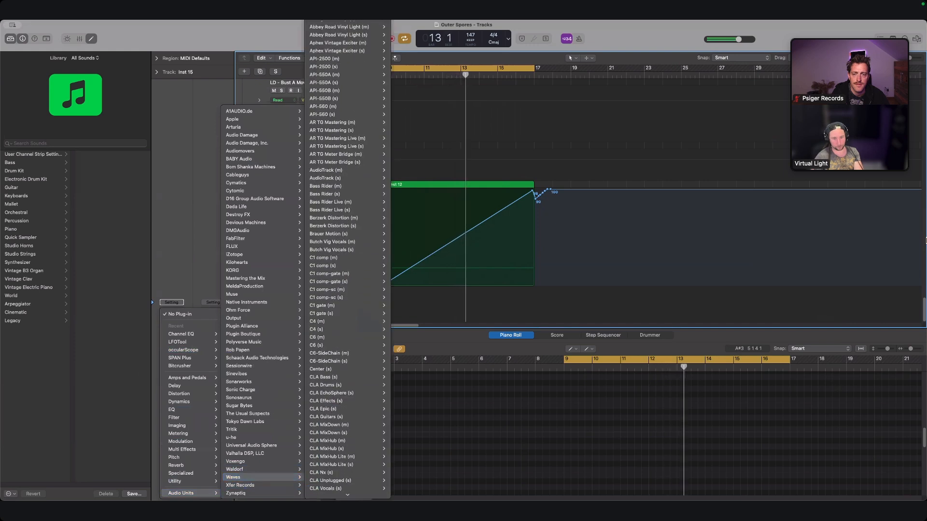
scroll(347, 353, "down", 12)
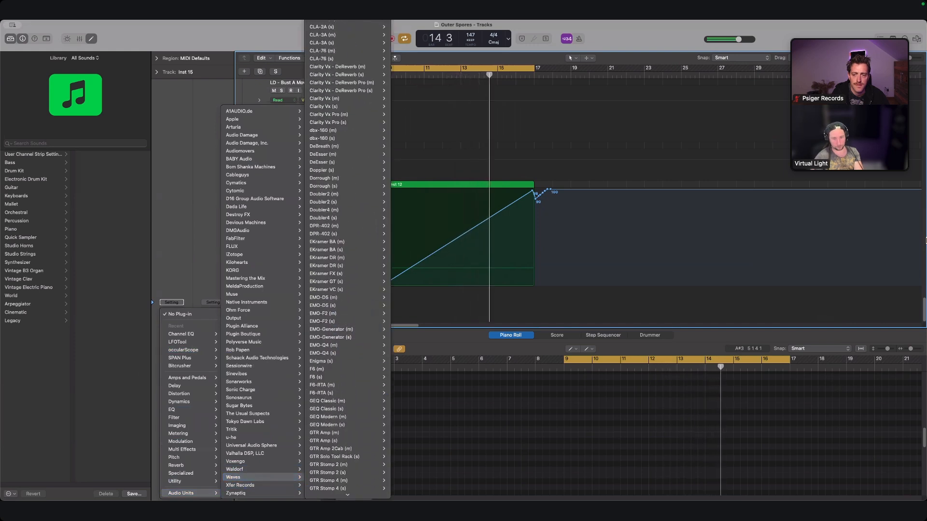
scroll(325, 377, "down", 10)
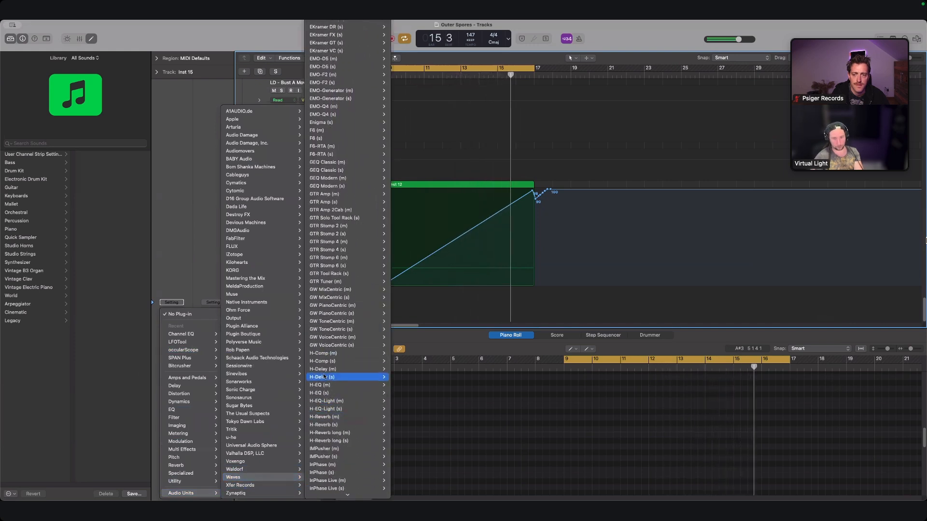
mouse_move(355, 379)
left_click(401, 378)
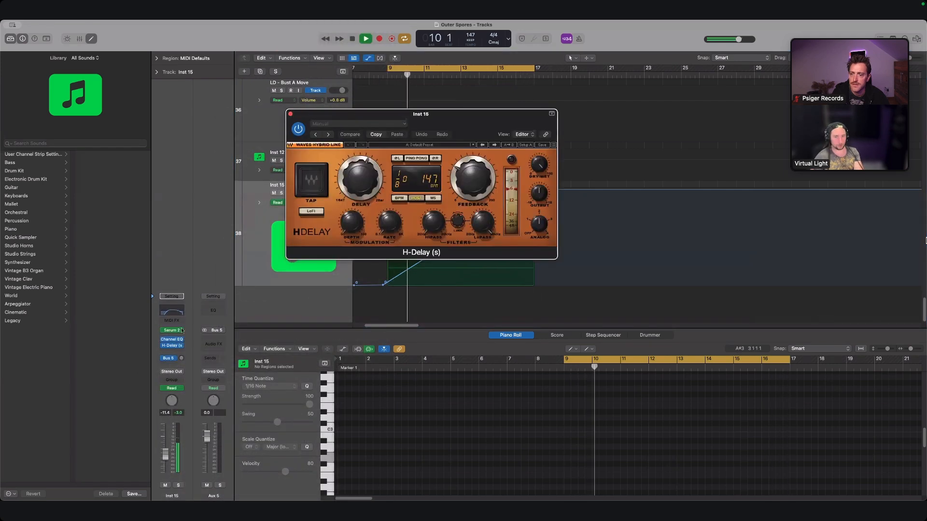
left_click_drag(437, 130, 559, 191)
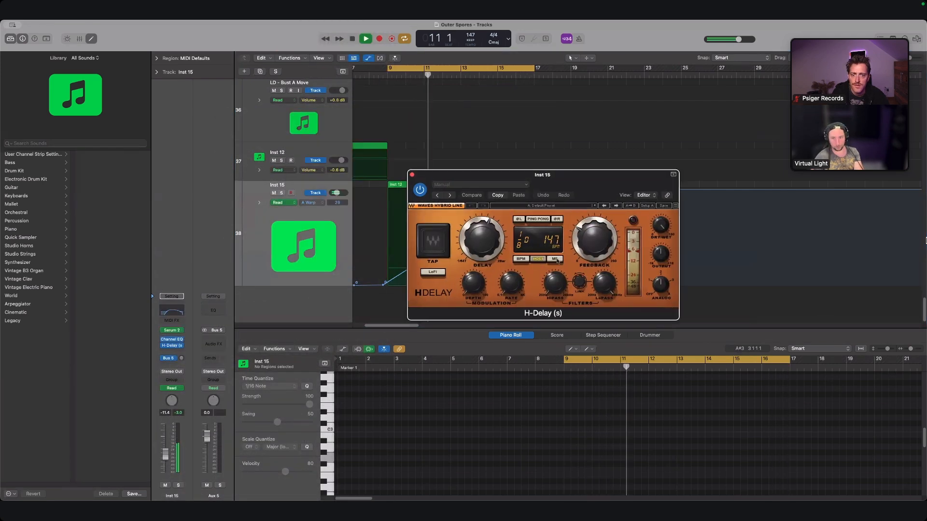
- Switch H-Delay to millisecond timing, turn on Ping Pong, and set the delay time to 143 ms
left_click(555, 259)
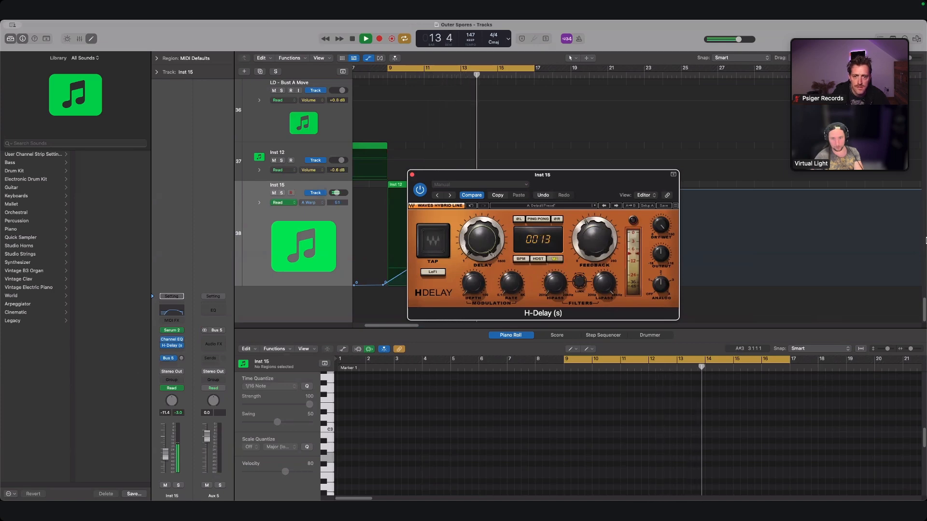
left_click_drag(491, 255, 491, 239)
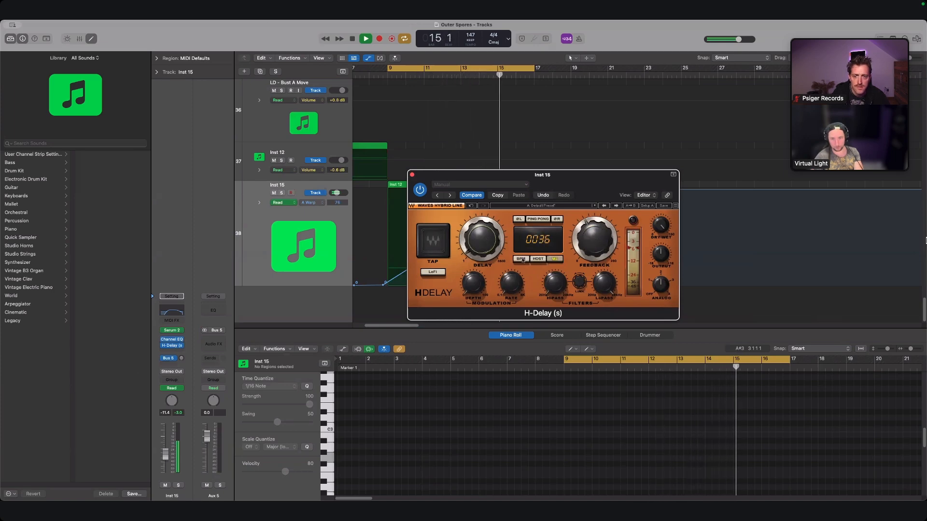
left_click(537, 220)
left_click_drag(482, 243, 481, 234)
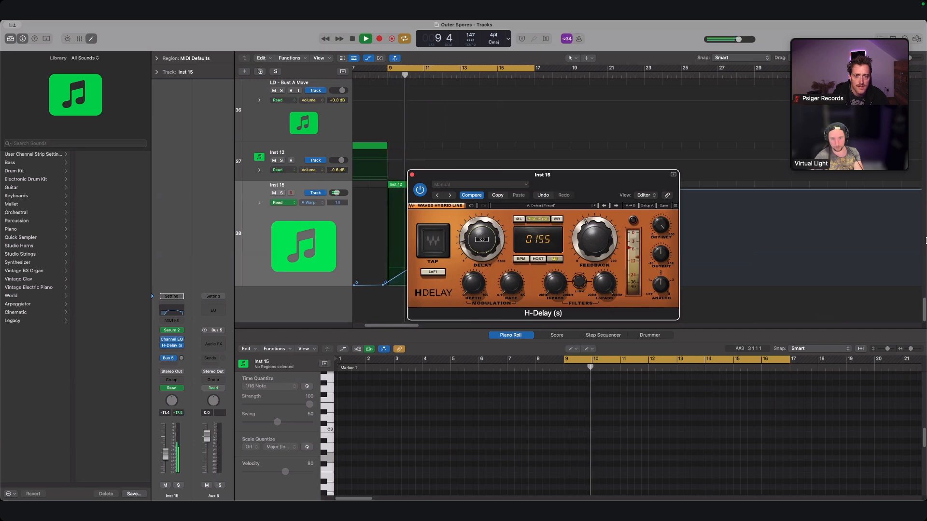
left_click_drag(534, 178, 694, 203)
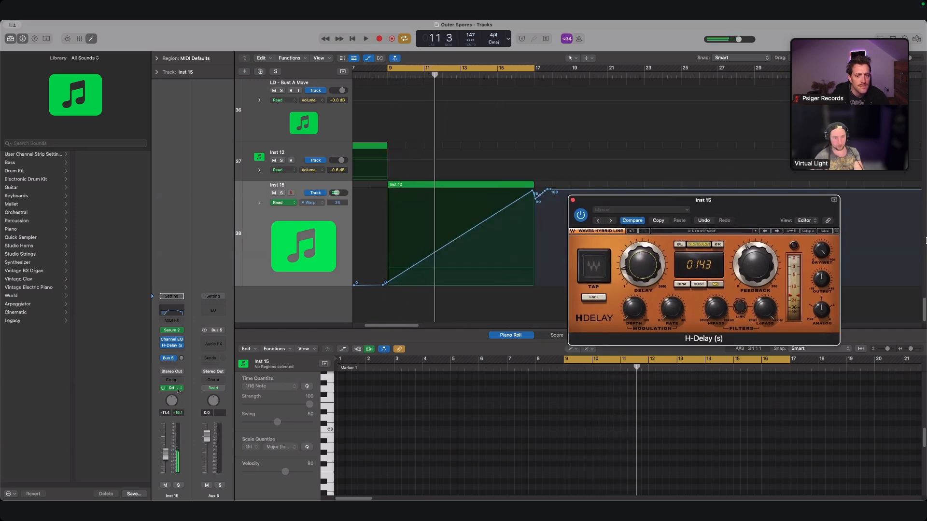
- Record H-Delay's delay time falling to about 52 ms as Latch automation on Inst 15, and return the track to Read mode
left_click(178, 391)
left_click(186, 405)
key("space")
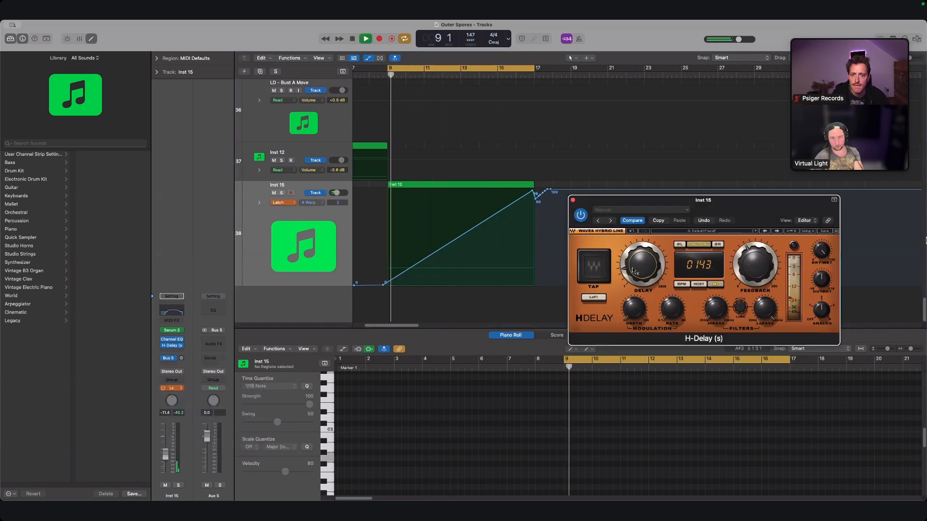
mouse_move(634, 270)
left_mouse_down()
mouse_move(634, 286)
mouse_move(645, 274)
left_mouse_up()
key("space")
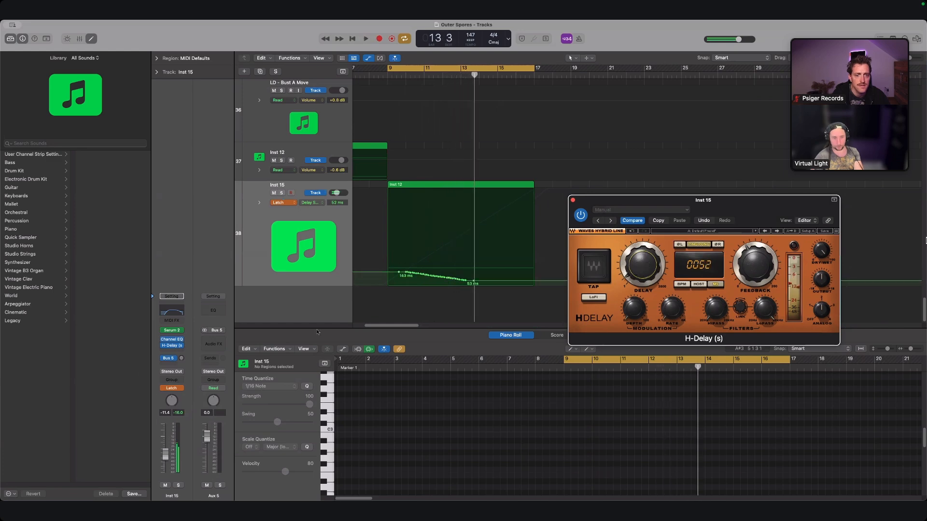
left_click(172, 388)
left_click(174, 378)
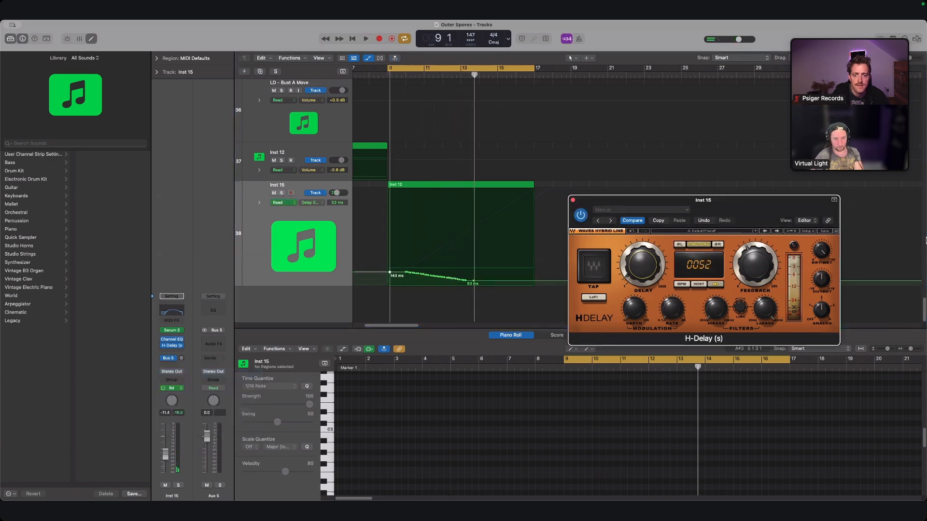
- Replace the recorded delay time automation with a straight ramp from 116 ms at bar 9 to 34 ms at bar 17, and play it
left_click_drag(400, 274, 449, 274)
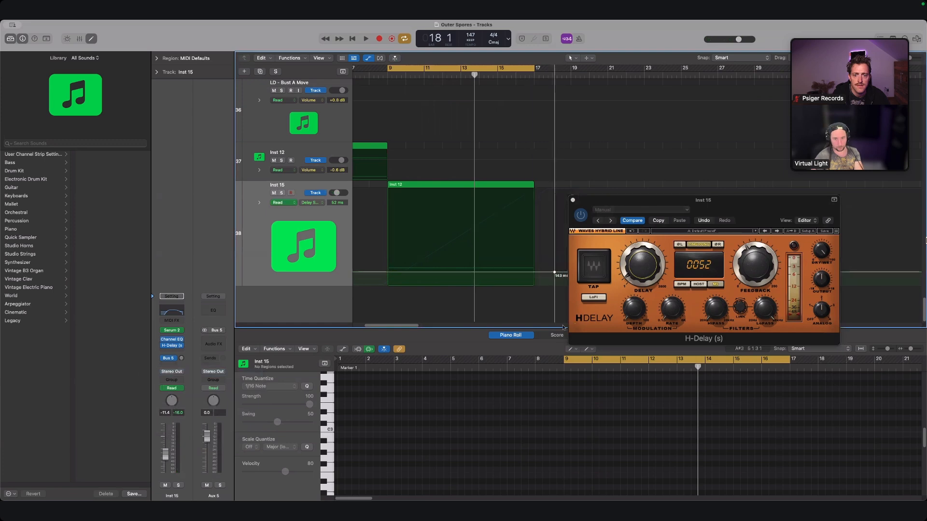
left_click_drag(531, 286, 533, 288)
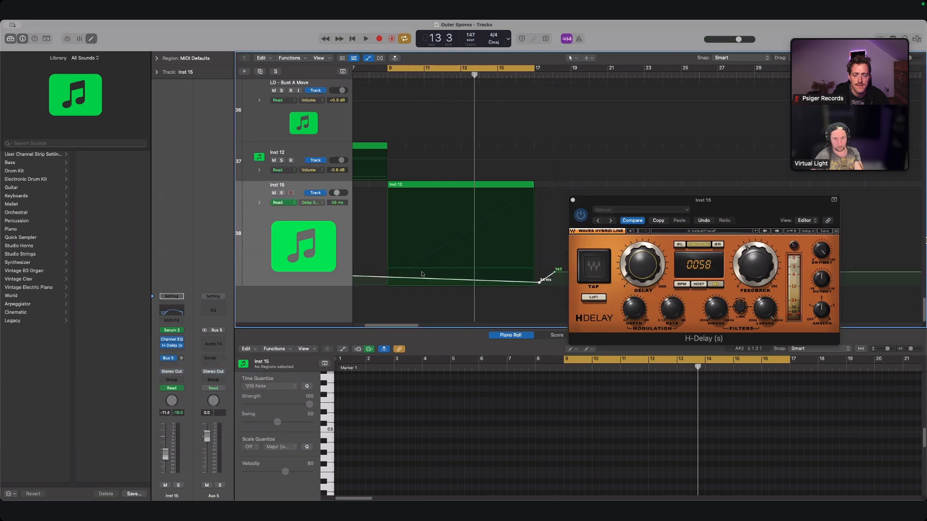
left_click_drag(391, 270, 389, 282)
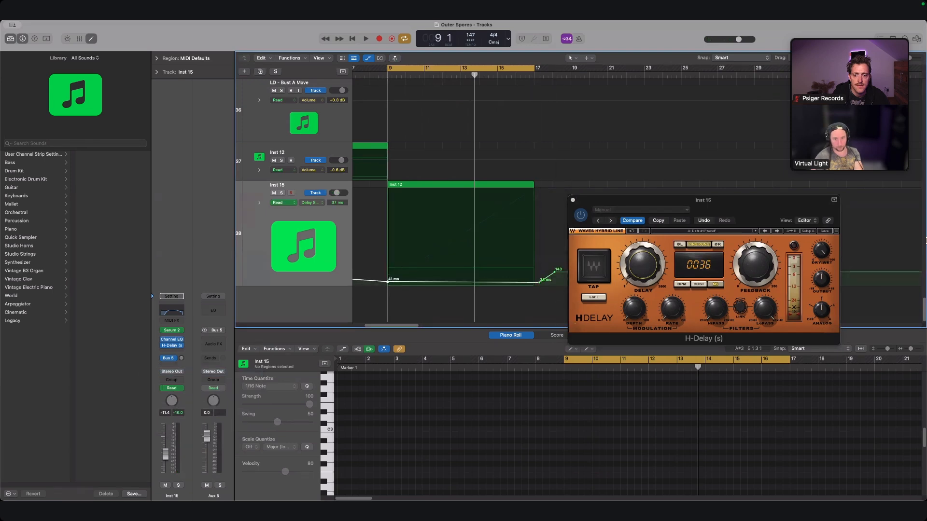
key("space")
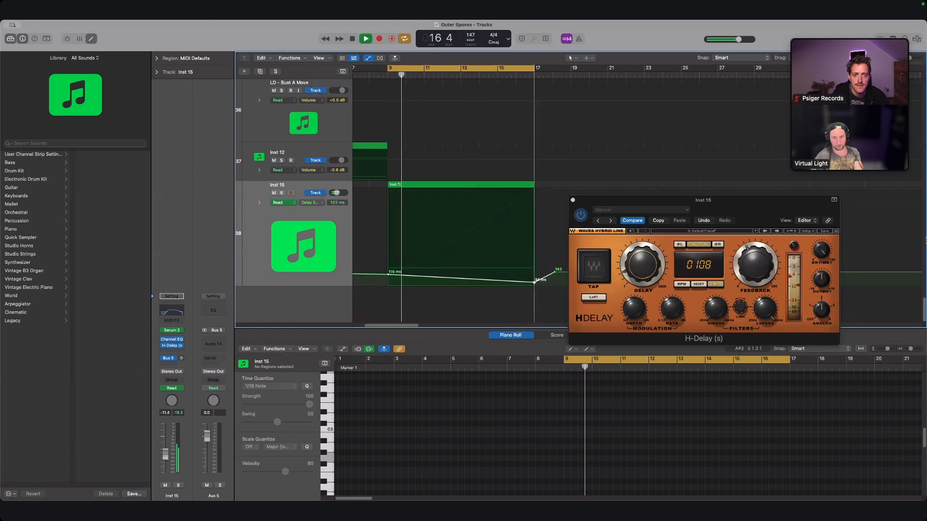
- Raise H-Delay's feedback slightly and adjust its low-pass filter during playback
left_click_drag(679, 202, 613, 207)
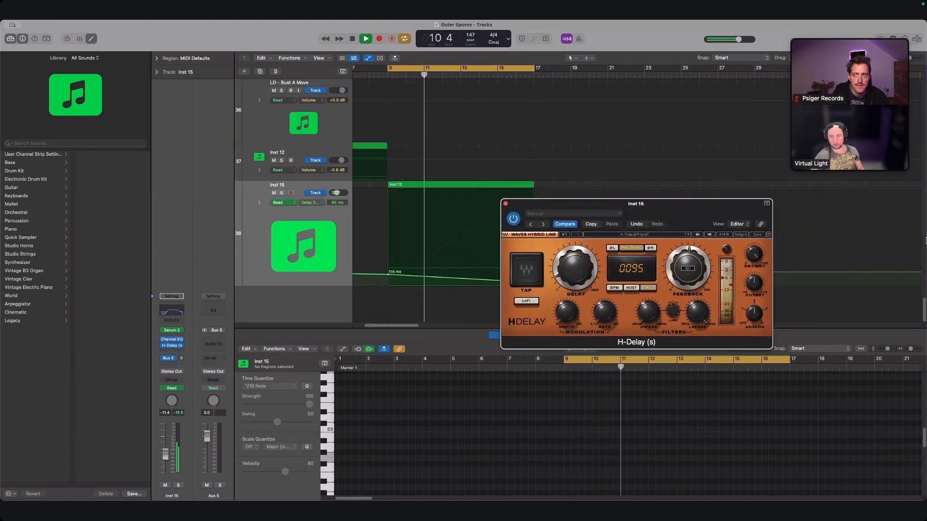
left_click_drag(688, 269, 688, 259)
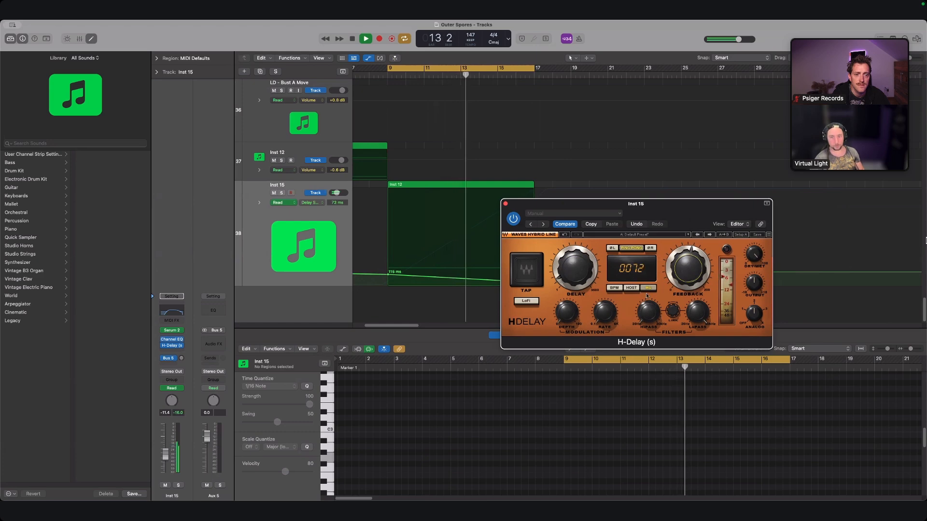
left_click_drag(697, 313, 646, 310)
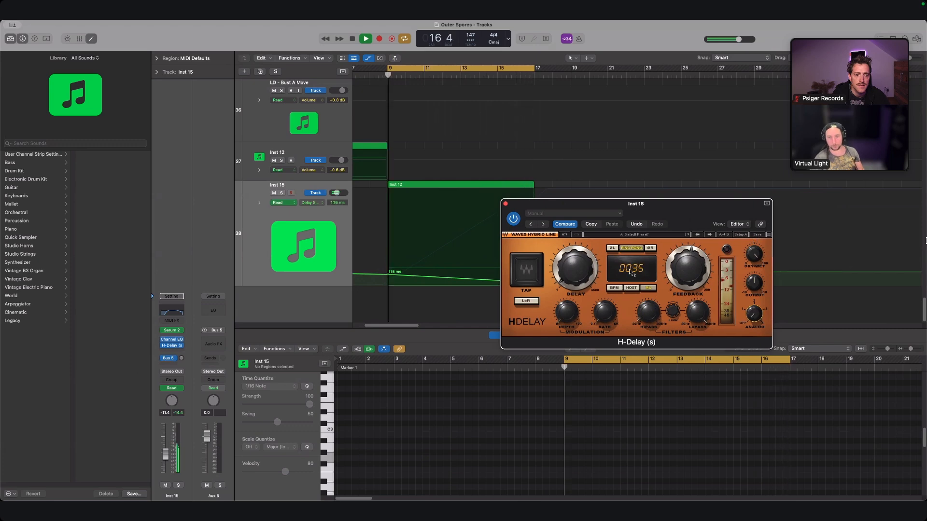
- Raise the delay time ramp's start at bar 9 to about 155 ms, and turn off H-Delay's Ping Pong
left_click_drag(388, 276, 389, 272)
left_click(633, 253)
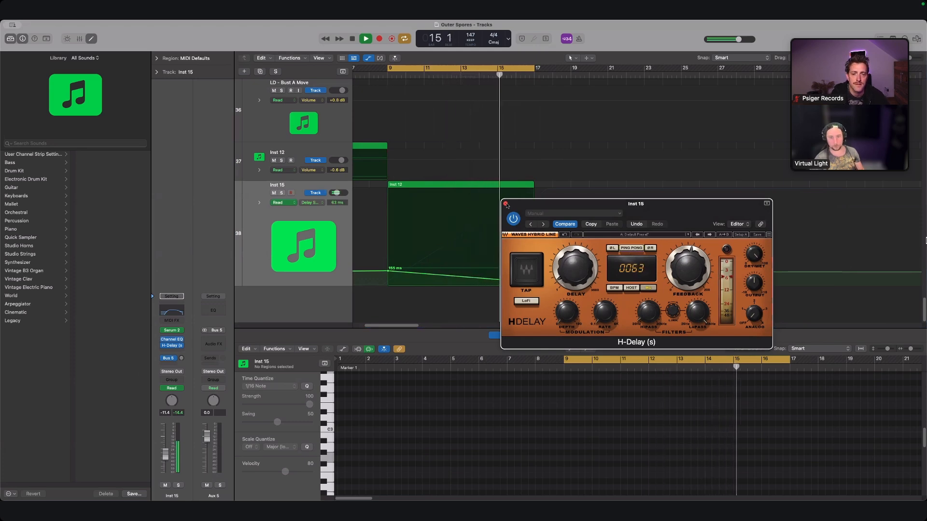
left_click(505, 204)
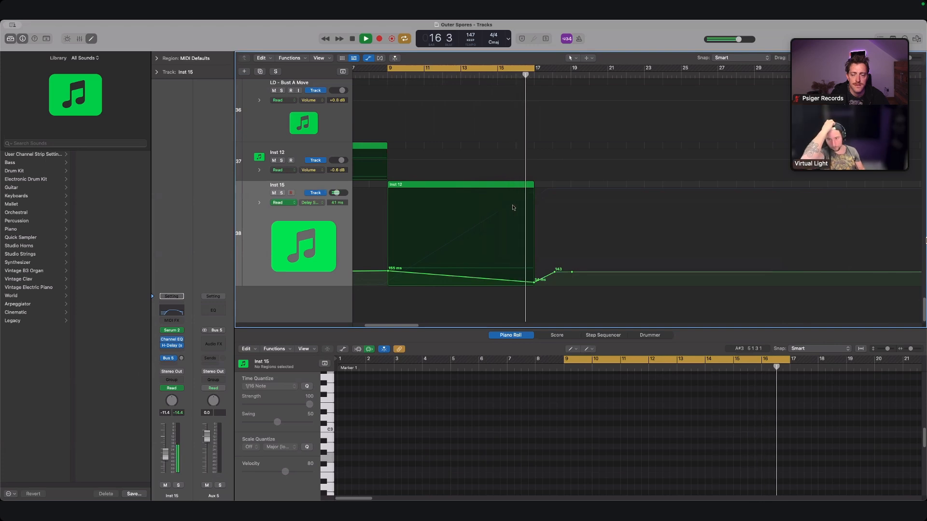
key("space")
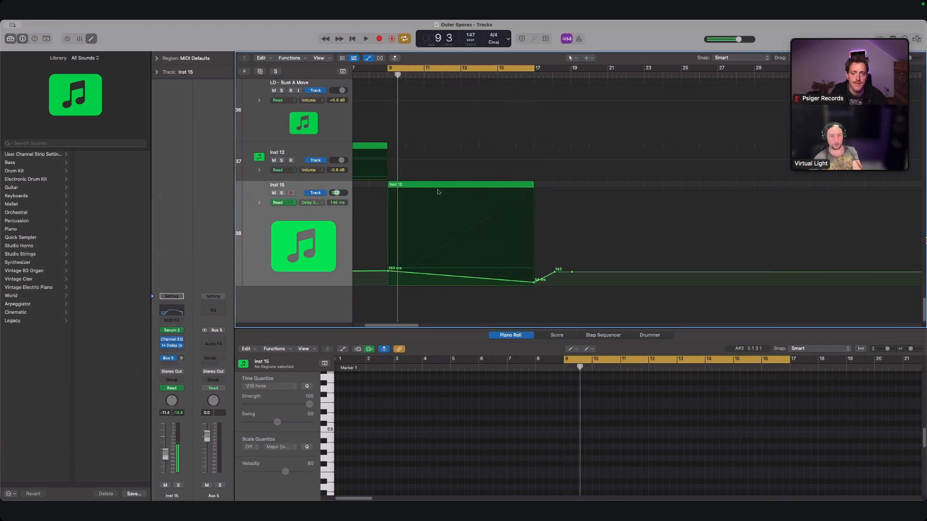
- Bounce the Inst 12 region on Inst 15 in place, enlarge the new audio track, and solo it for playback
right_click(440, 184)
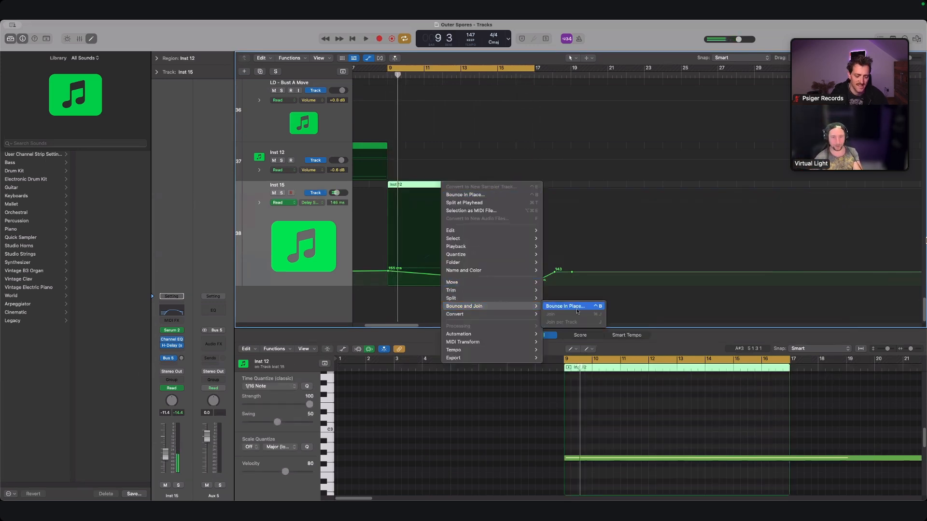
left_click(579, 300)
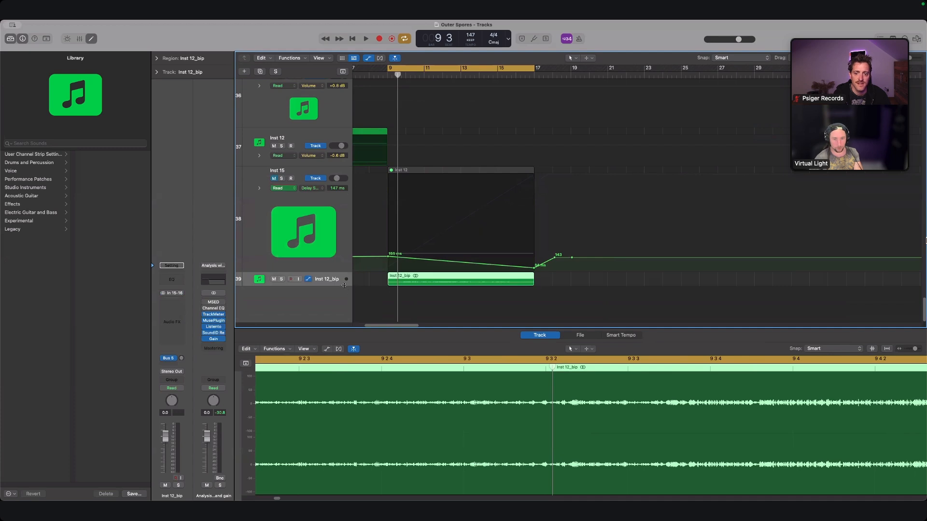
left_click_drag(344, 286, 345, 321)
scroll(445, 192, "down", 3)
key("space")
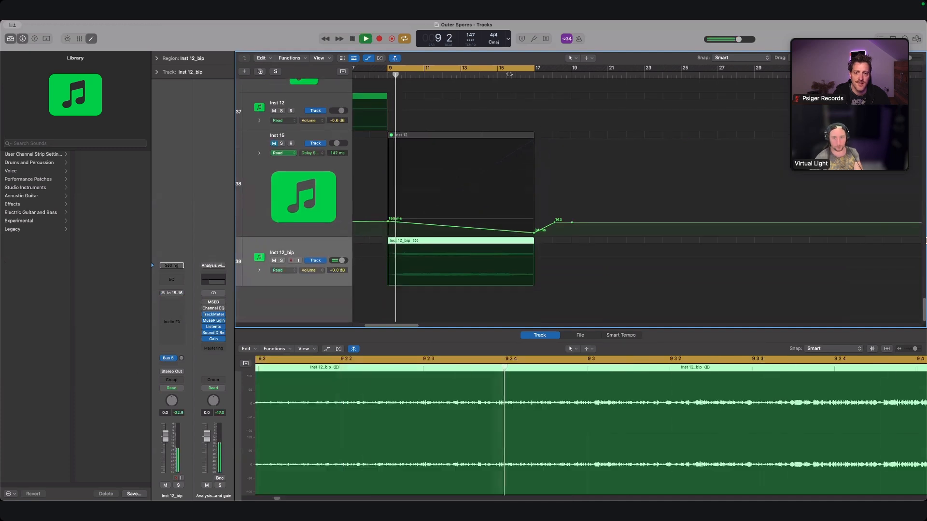
key("s")
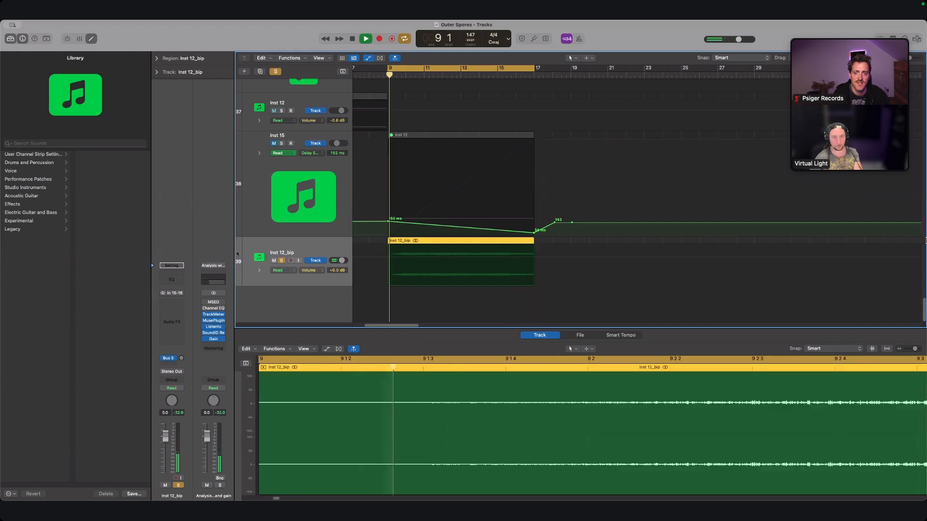
- Add Channel EQ to Inst 12_bip with an 86 Hz, 12 dB/Oct low cut and a -1.9 dB dip at 149 Hz
left_click(172, 280)
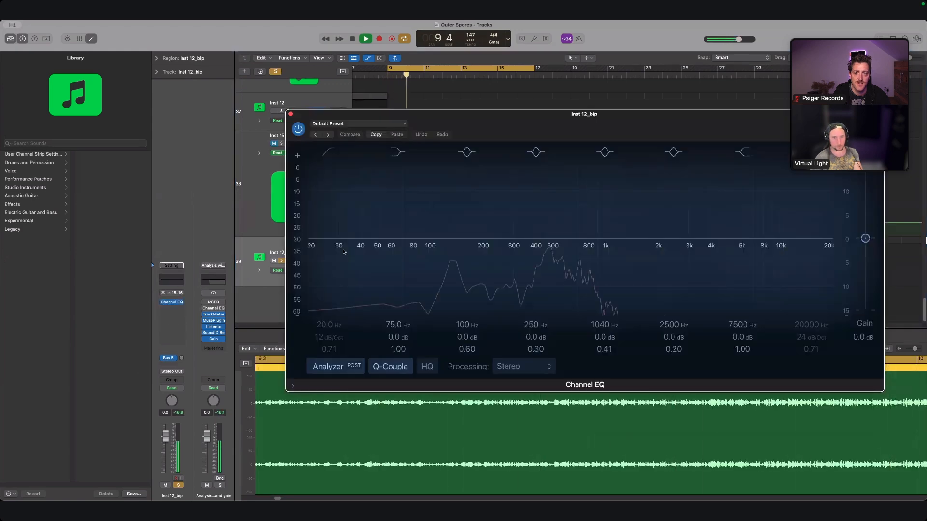
left_click(327, 154)
left_click_drag(342, 217, 448, 231)
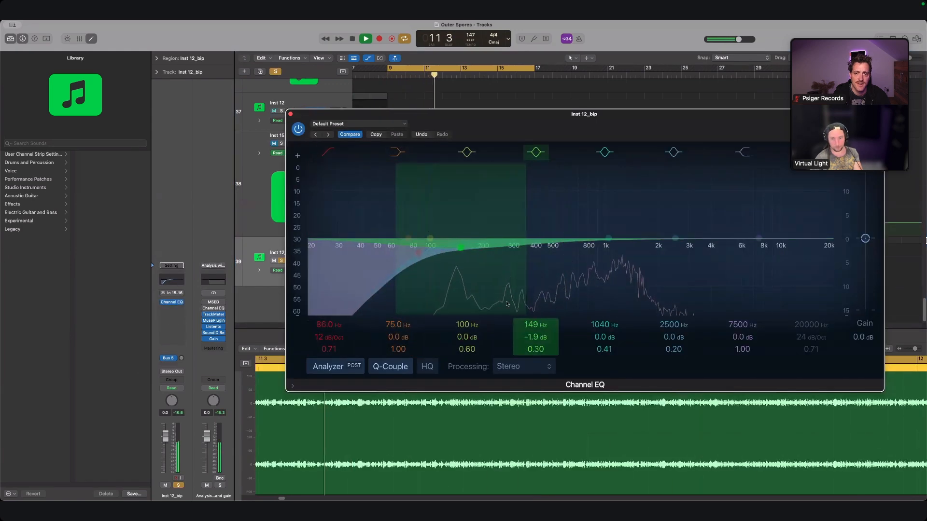
left_click(291, 114)
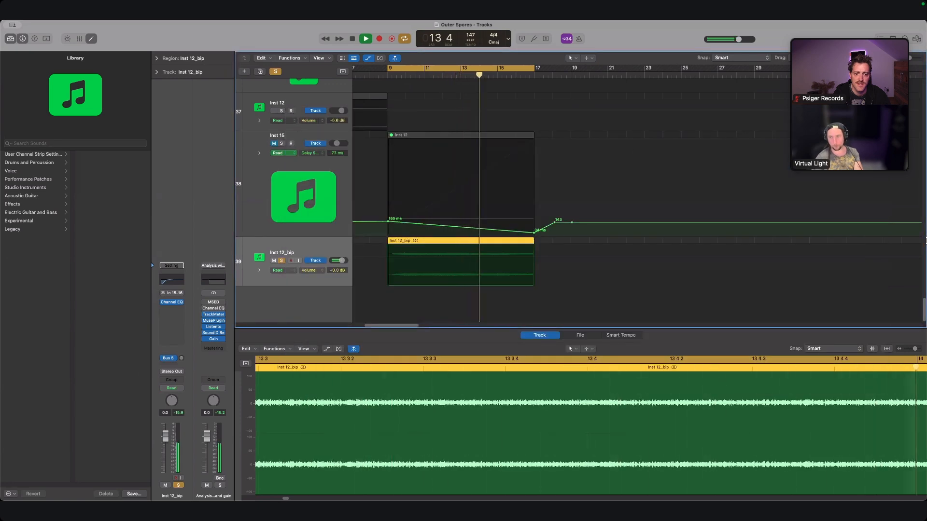
- Listen to the Inst 12_bip bounce and examine its place beneath Inst 15 in the arrangement from bar 1
key("super+Left")
key("super+Left")
key("super+Left")
key("super+Down")
key("super+Down")
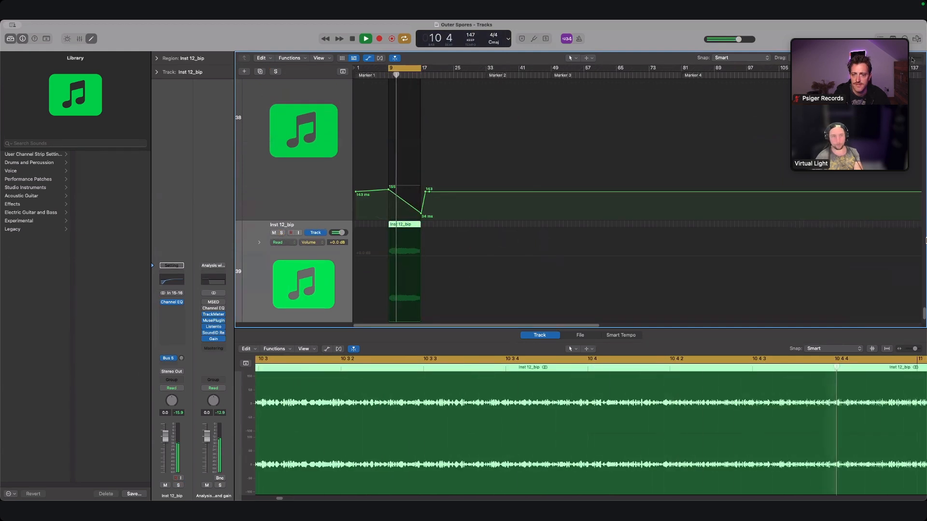
key("super+Right")
key("super+Right")
key("super+Right")
scroll(408, 283, "left", 5)
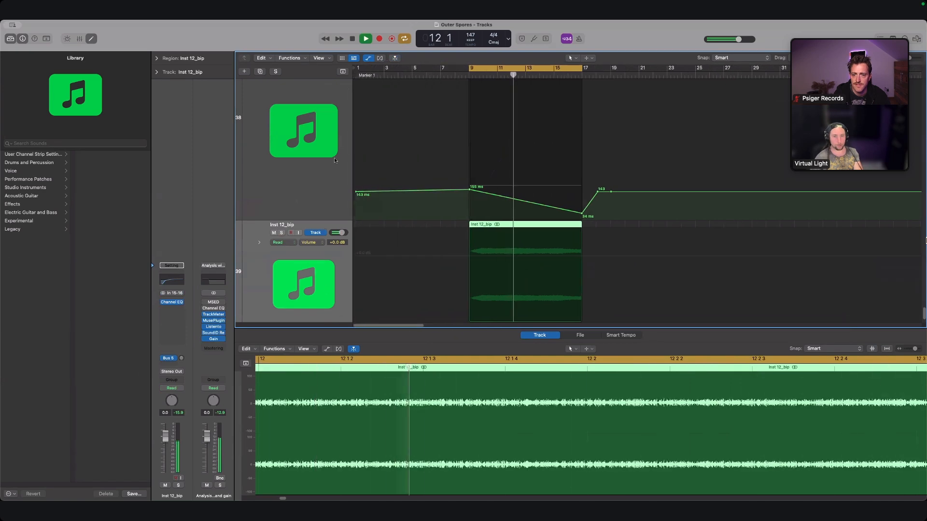
scroll(351, 130, "up", 3)
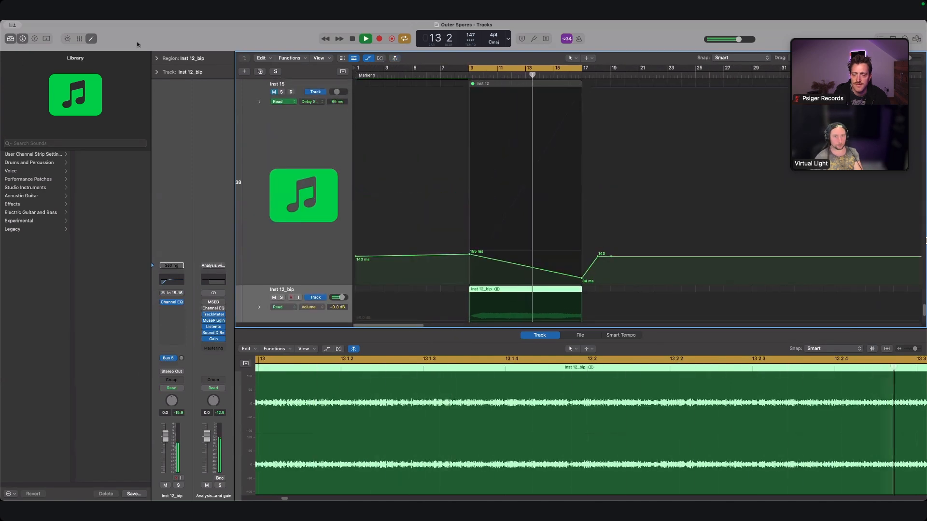
- Set the cycle range to bars 1–17, shrink the arrangement tracks to an overview, and select and enlarge the Inst 12 track
left_click(357, 77)
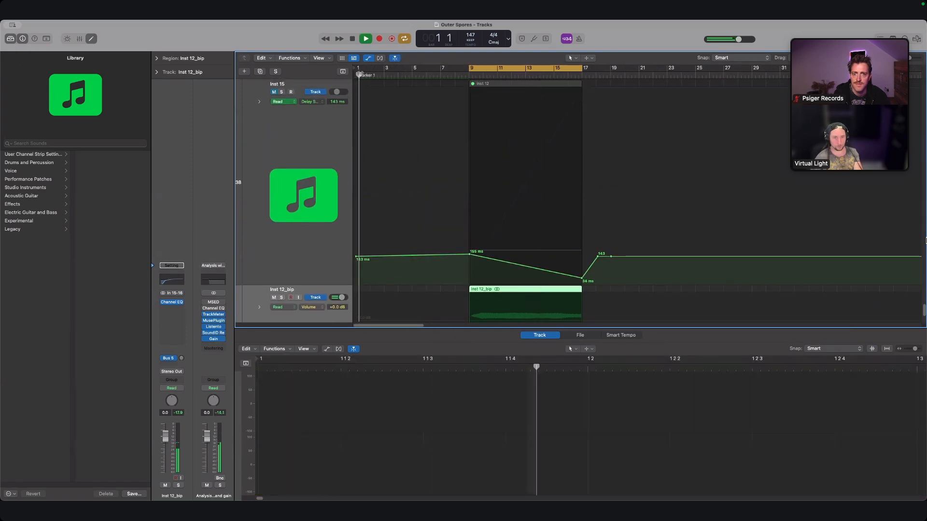
left_click_drag(357, 68, 584, 98)
key("super+Up")
key("super+Up")
key("super+Up")
key("super+Down")
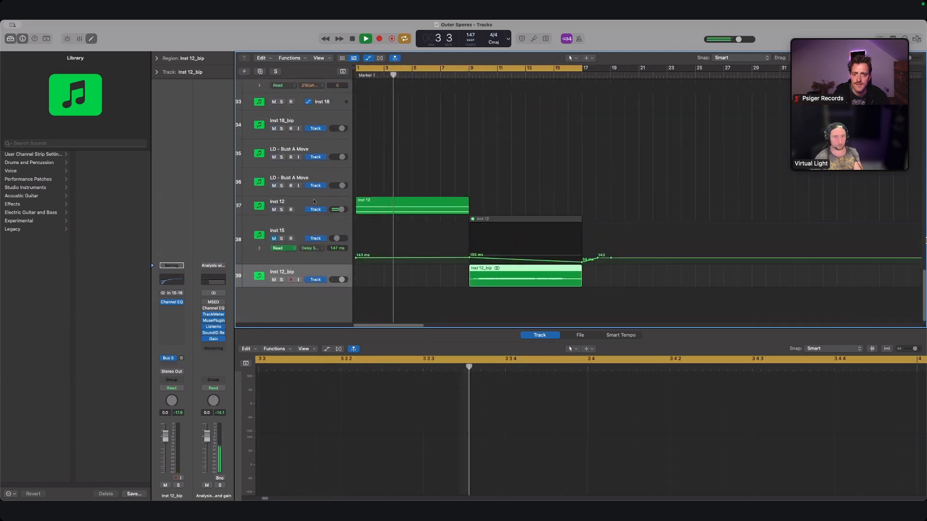
left_click(342, 214)
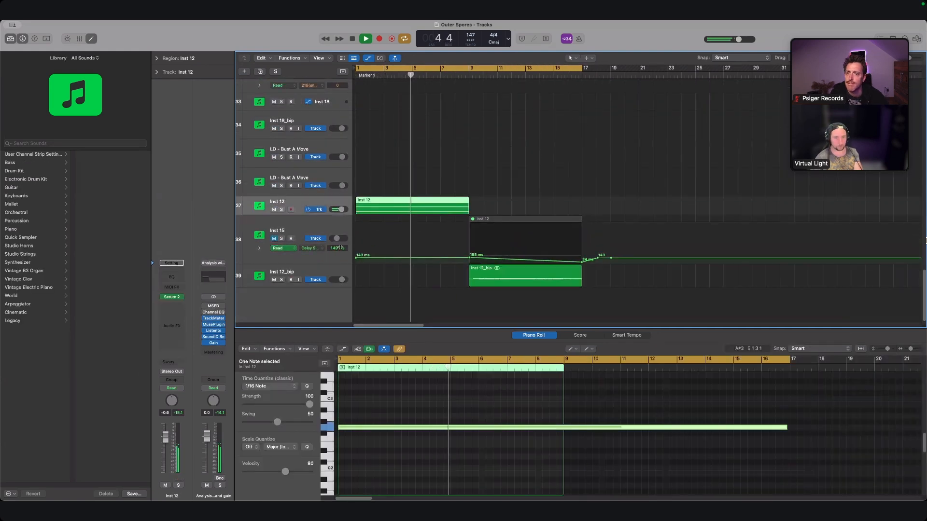
left_click_drag(342, 215, 342, 246)
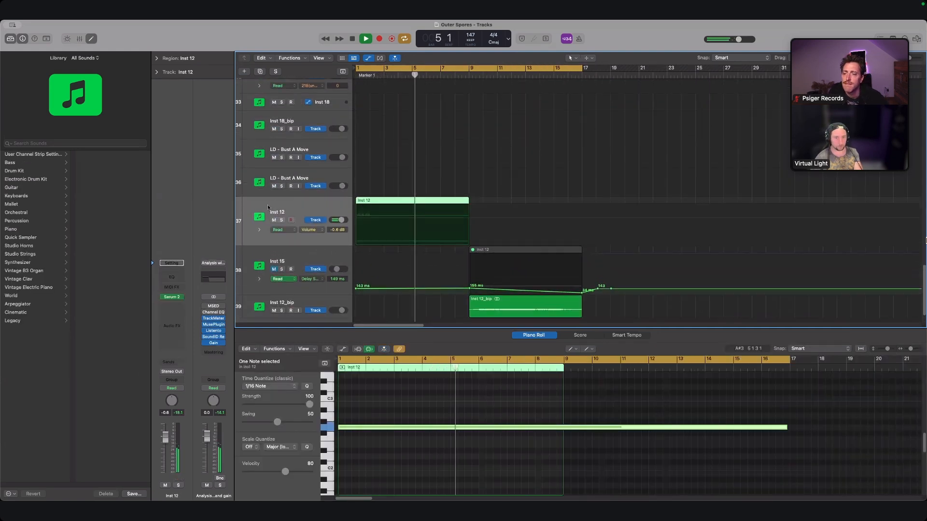
- Record Filter 1 cutoff automation from Inst 12's Serum 2 during playback, sweeping the cutoff up and back down to its minimum
left_click(172, 297)
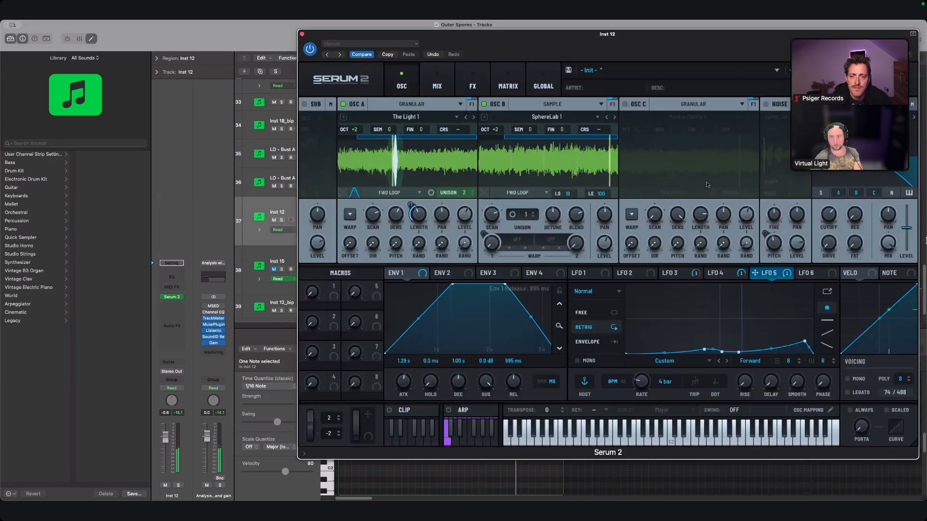
left_click_drag(701, 33, 604, 25)
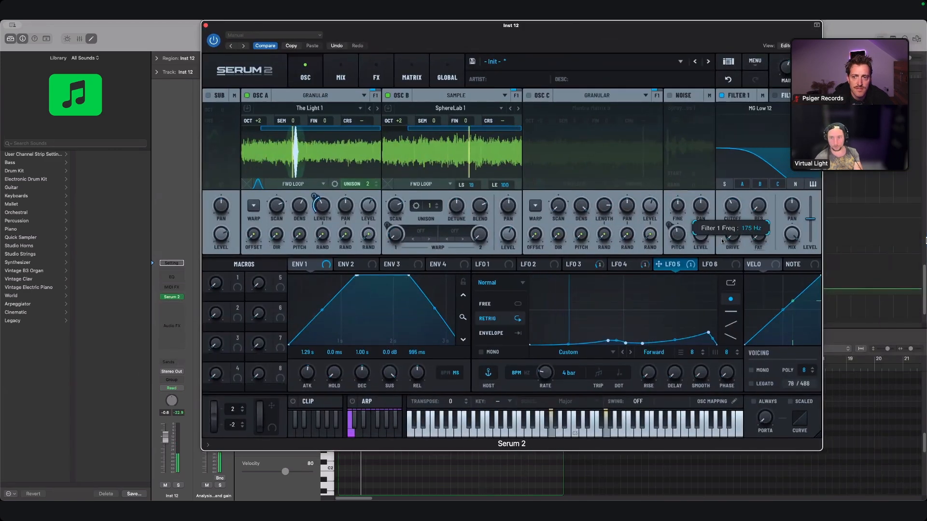
left_click_drag(731, 208, 731, 167)
left_click(171, 389)
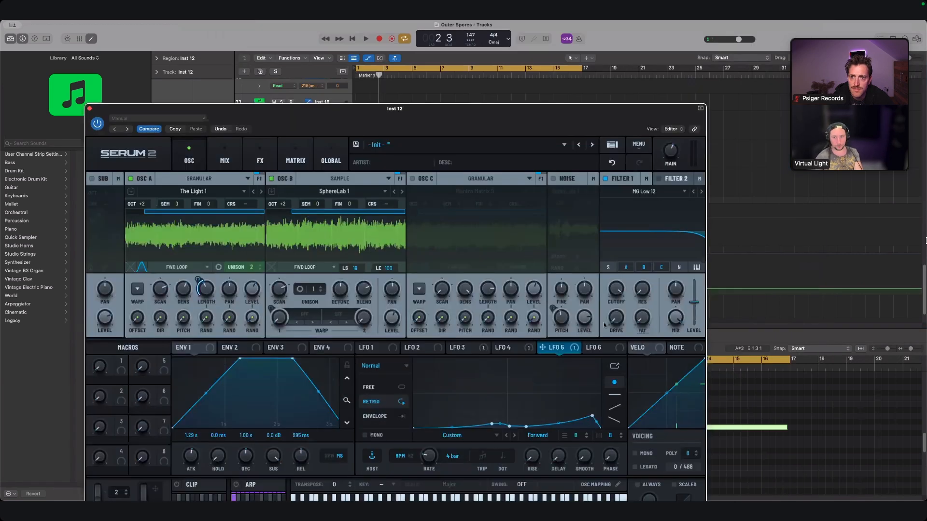
key("space")
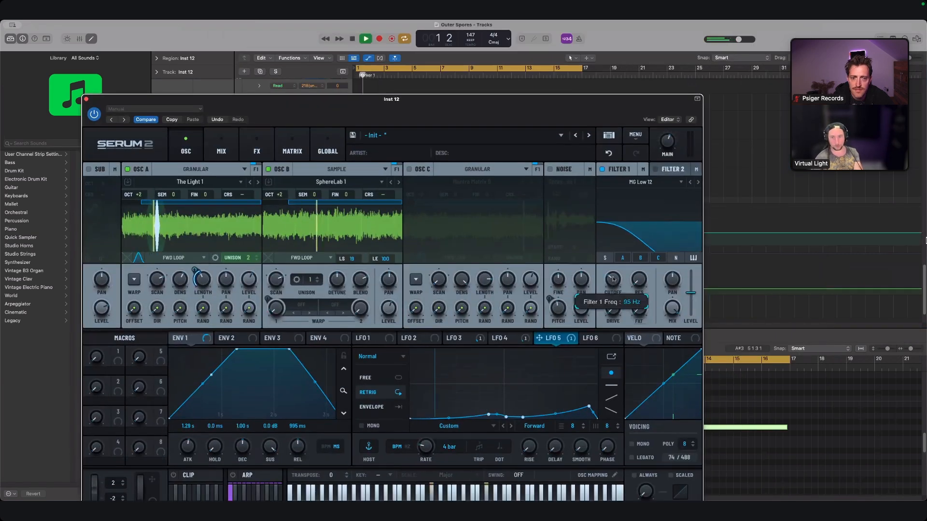
left_click_drag(613, 279, 605, 336)
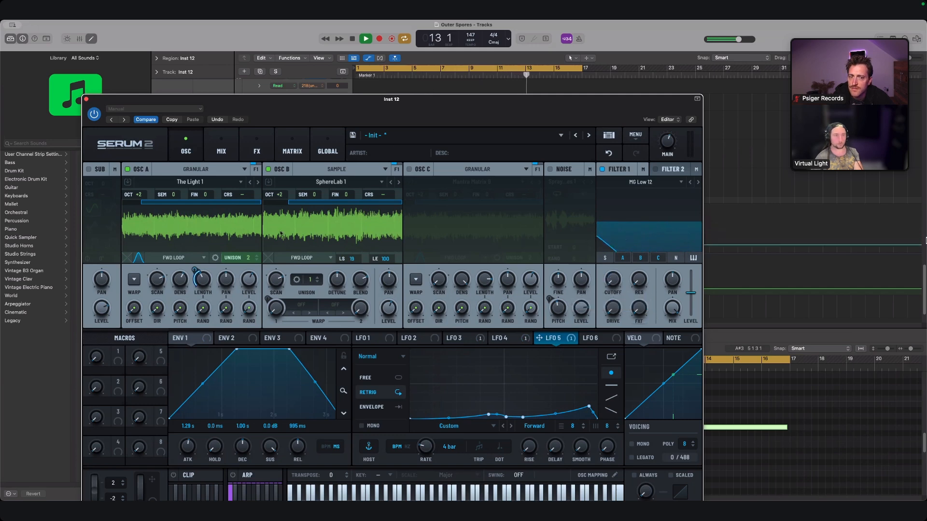
key("space")
- Redraw Inst 12's filter cutoff automation as a smooth rise to about 10 kHz at bar 9 and fall to 12 Hz, and play it
left_click(86, 99)
left_click_drag(357, 239, 411, 216)
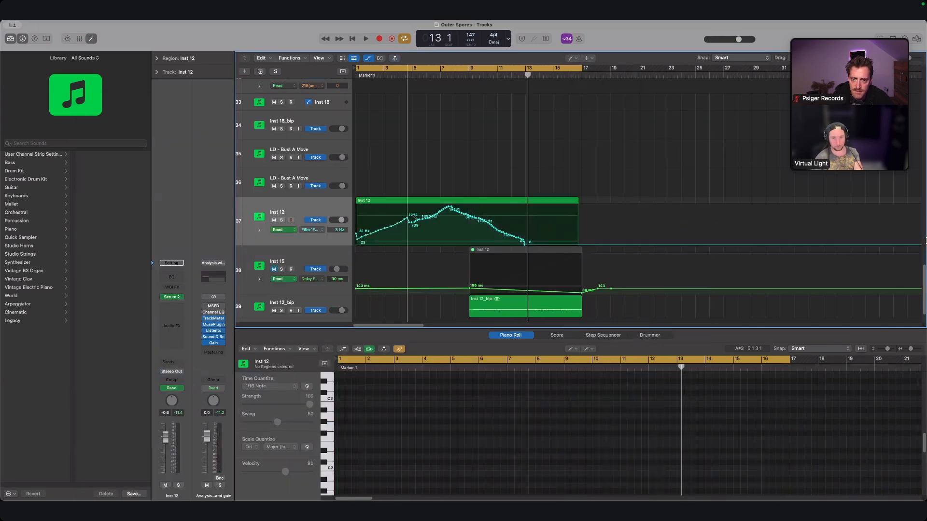
left_click_drag(510, 216, 588, 245)
left_click_drag(427, 225, 356, 240)
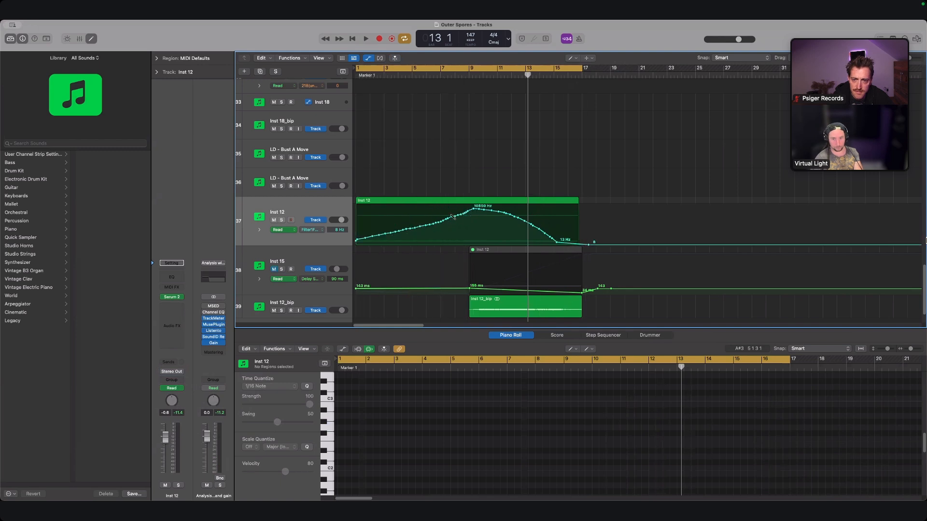
key("space")
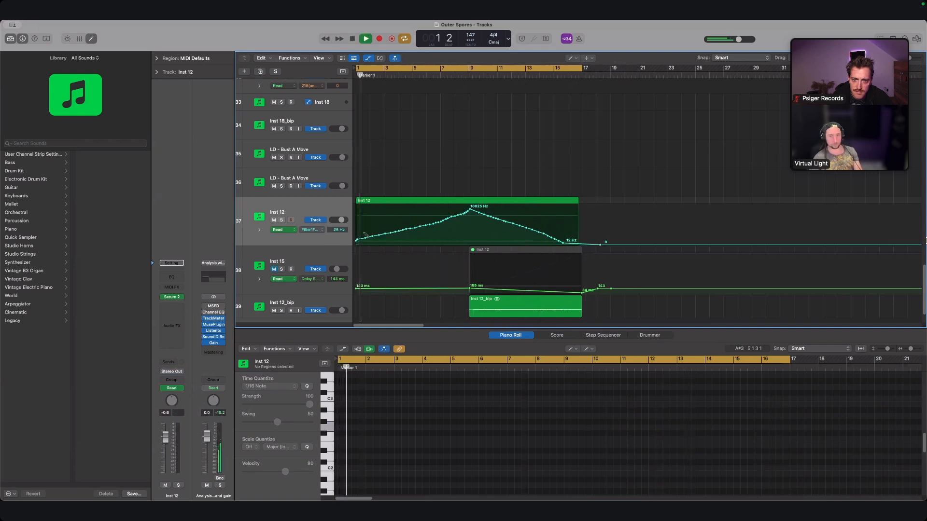
- Add a second send from the Inst 12_bip track to Bus 6
scroll(303, 268, "down", 2)
left_click(304, 271)
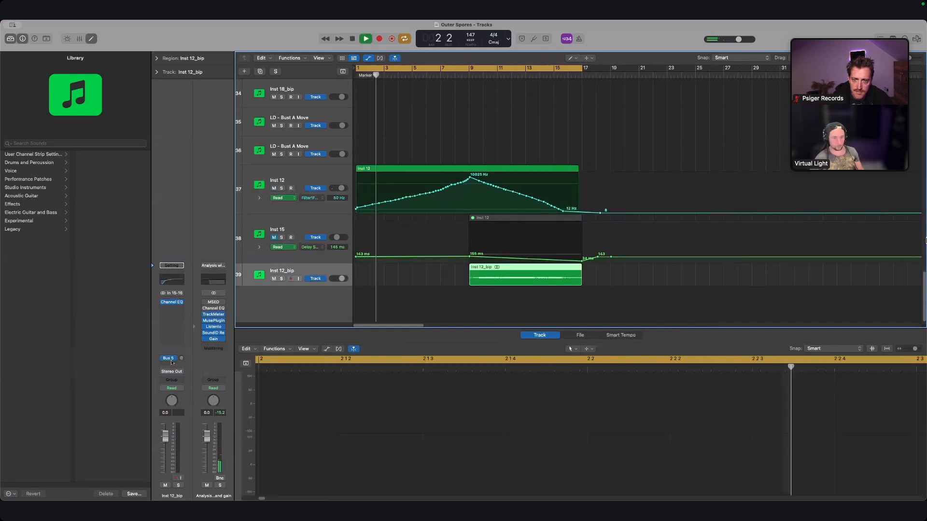
left_click(172, 364)
mouse_move(185, 376)
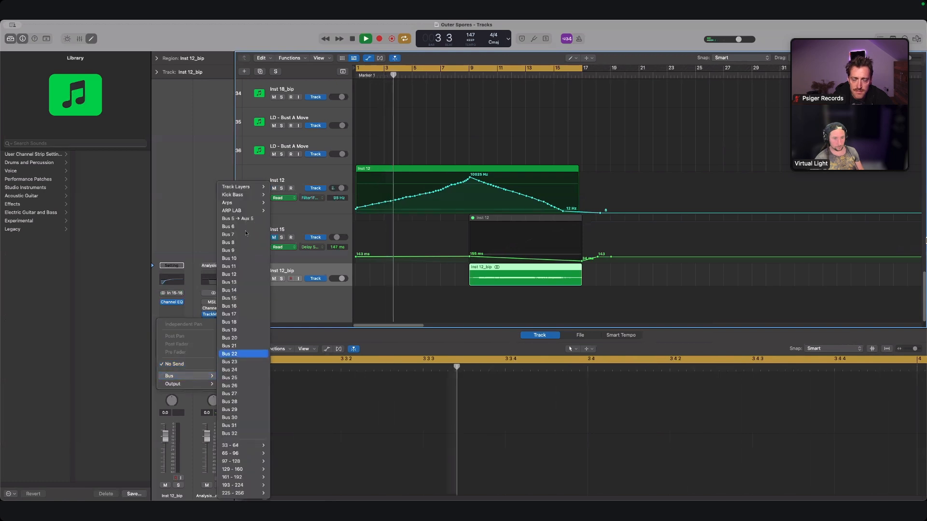
left_click(244, 227)
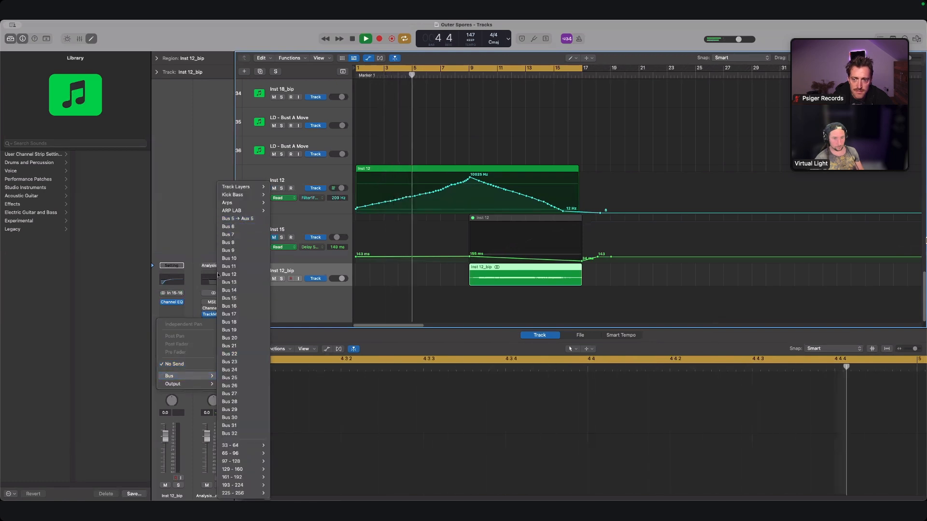
left_click(215, 303)
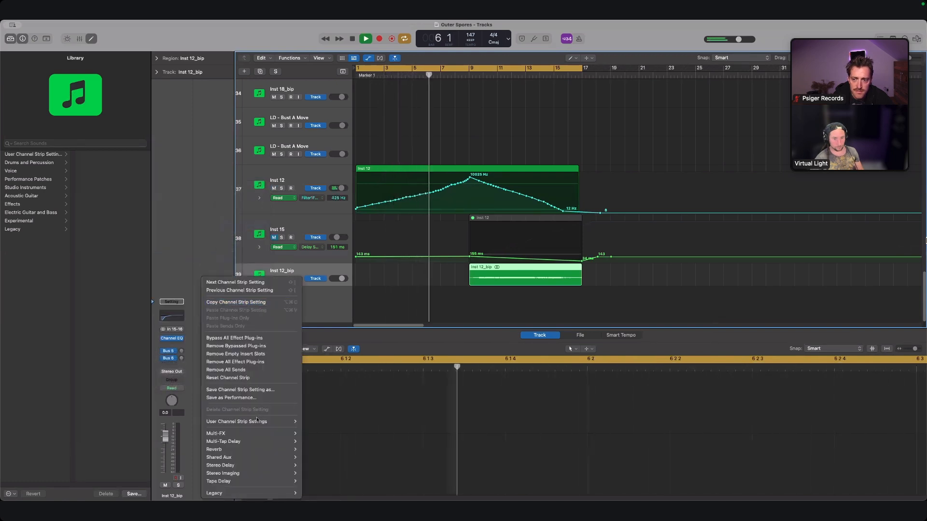
mouse_move(251, 422)
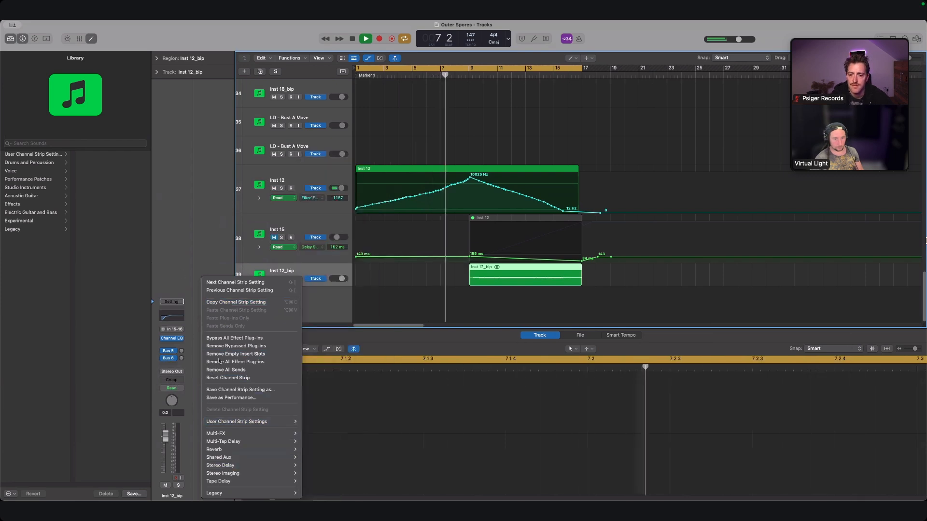
left_click(194, 453)
- Insert ValhallaVintageVerb on Aux 6 with a 6.73 s decay, and raise Inst 12_bip's Bus 6 send level
left_click(213, 339)
mouse_move(226, 492)
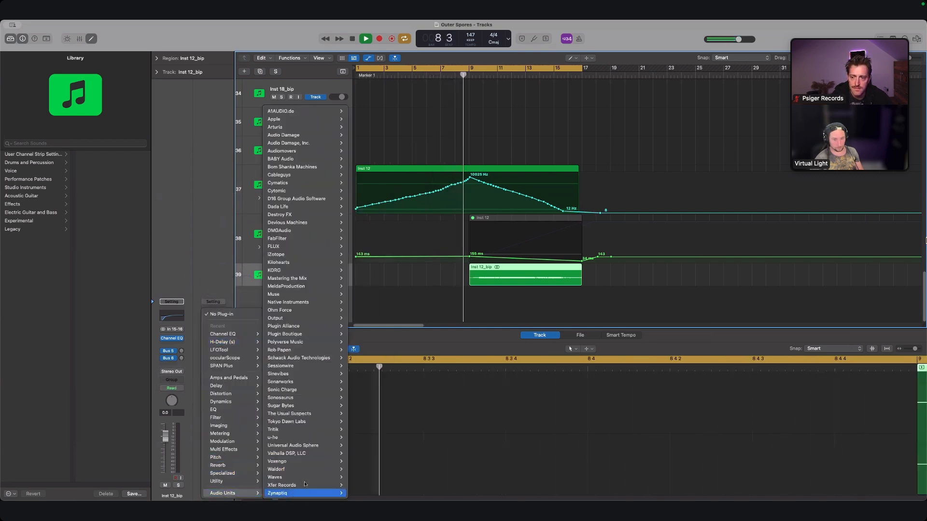
mouse_move(290, 453)
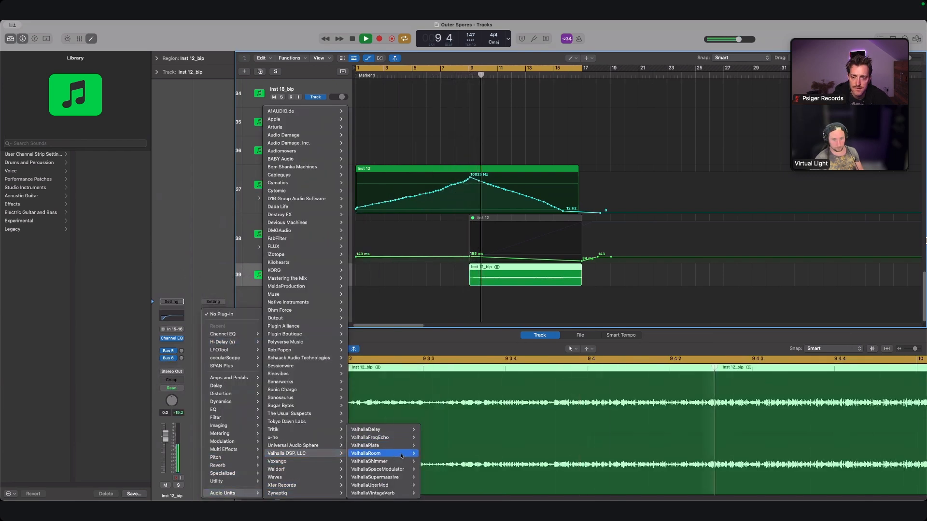
left_click(434, 492)
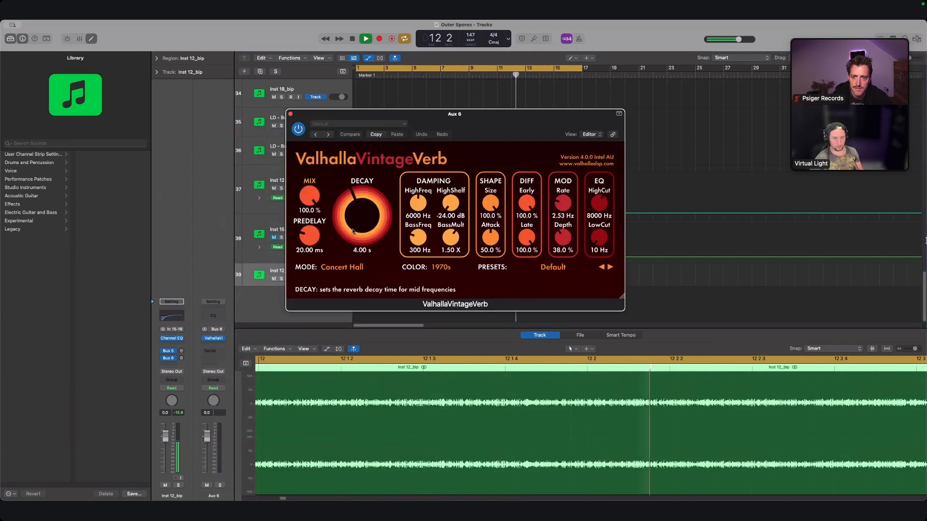
left_click_drag(353, 231, 352, 226)
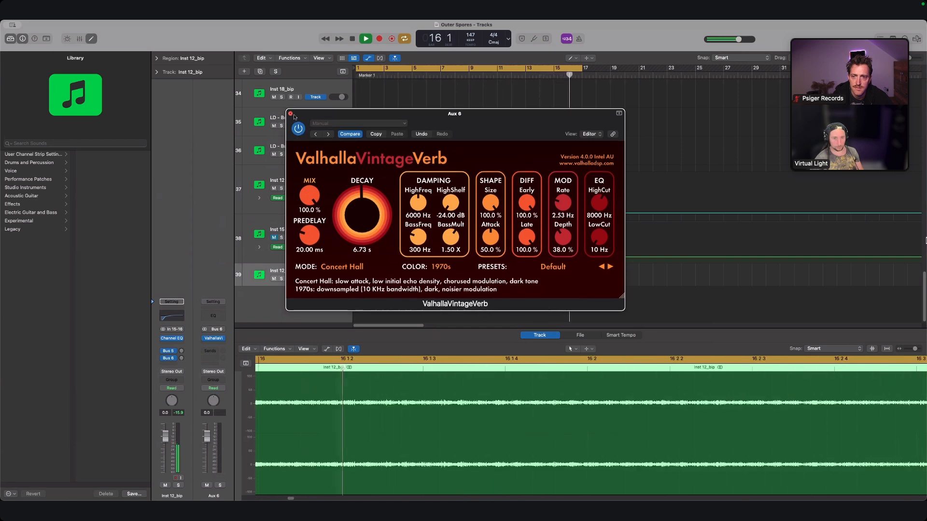
left_click(291, 114)
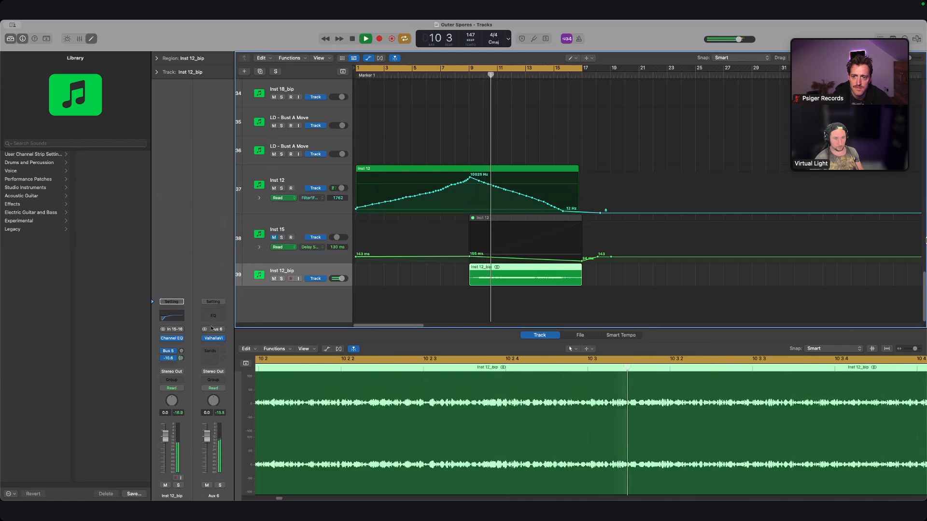
- Add Channel EQ after the reverb on Aux 6 with a -8.7 dB dip at 125 Hz and a raised 12 dB/Oct low cut
left_click(213, 316)
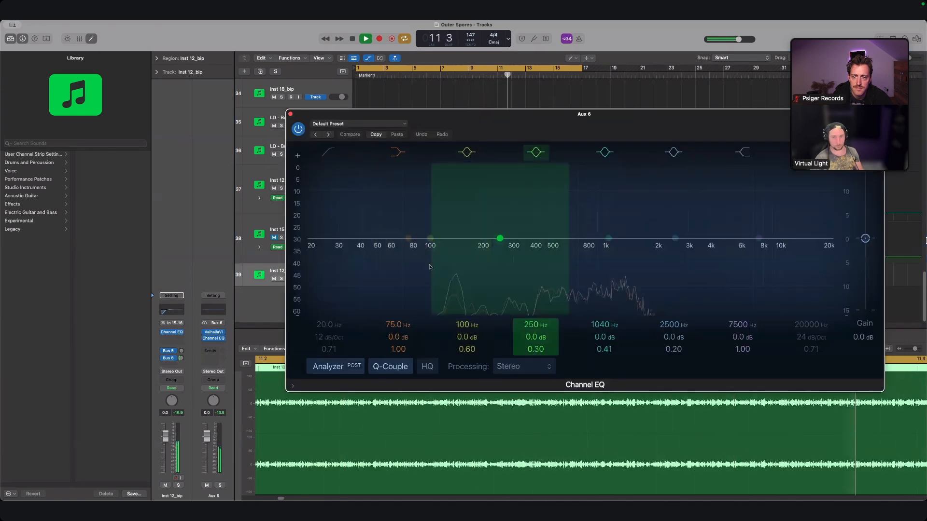
left_click_drag(498, 239, 447, 279)
left_click(328, 152)
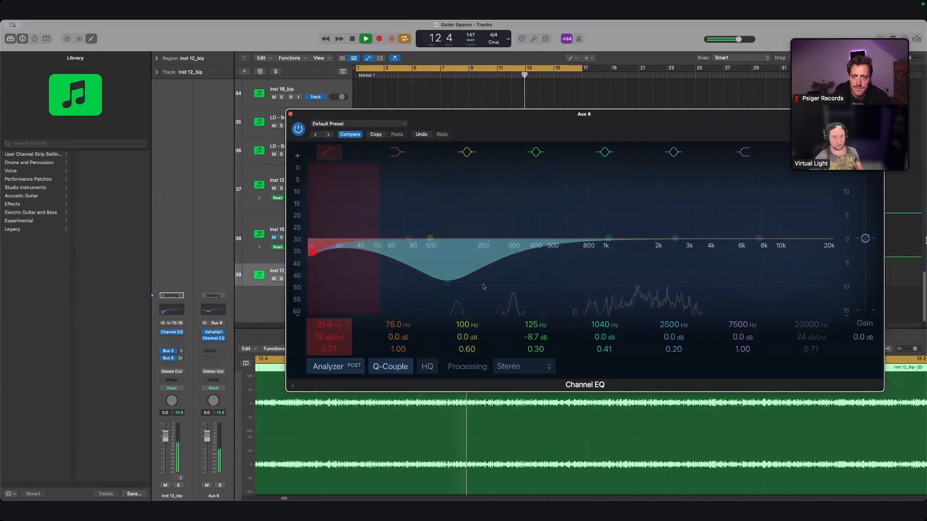
left_click_drag(310, 251, 491, 252)
left_click(291, 115)
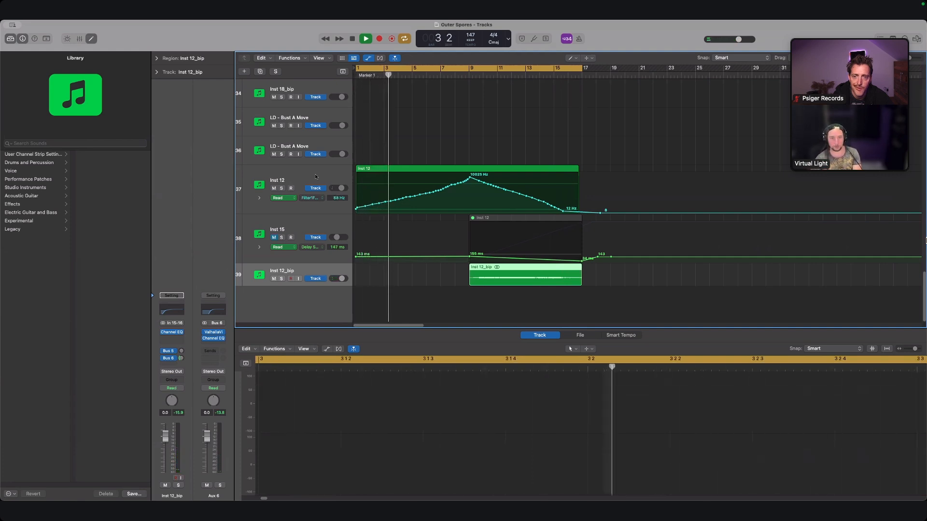
- Duplicate the Inst 12 track with its Serum 2 setup, hide automation, and create an empty MIDI region from bar 1 to 9
left_click(348, 182)
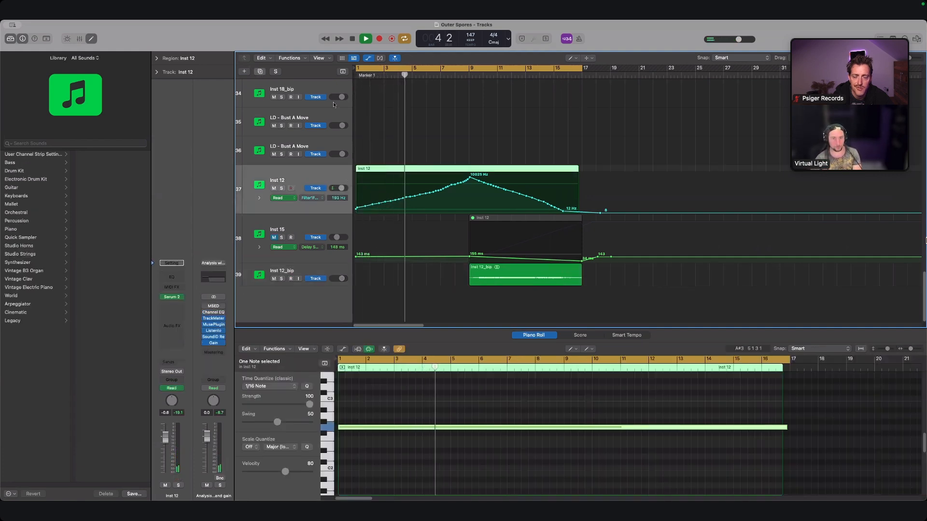
key("super+d")
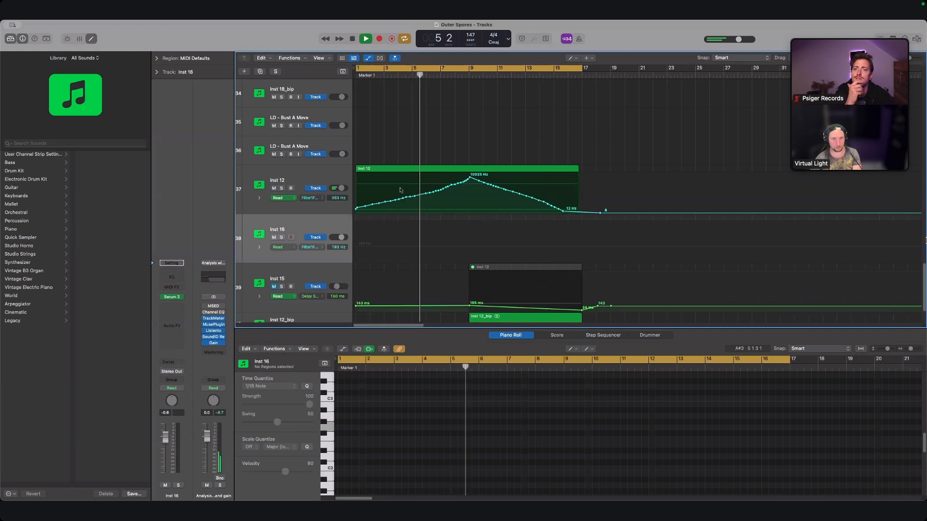
key("a")
left_click(366, 236)
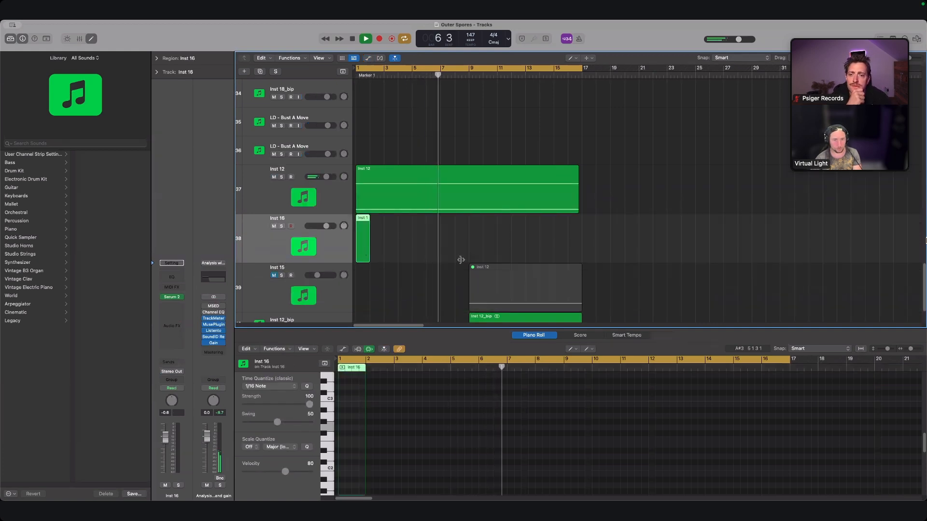
left_click_drag(461, 260, 468, 260)
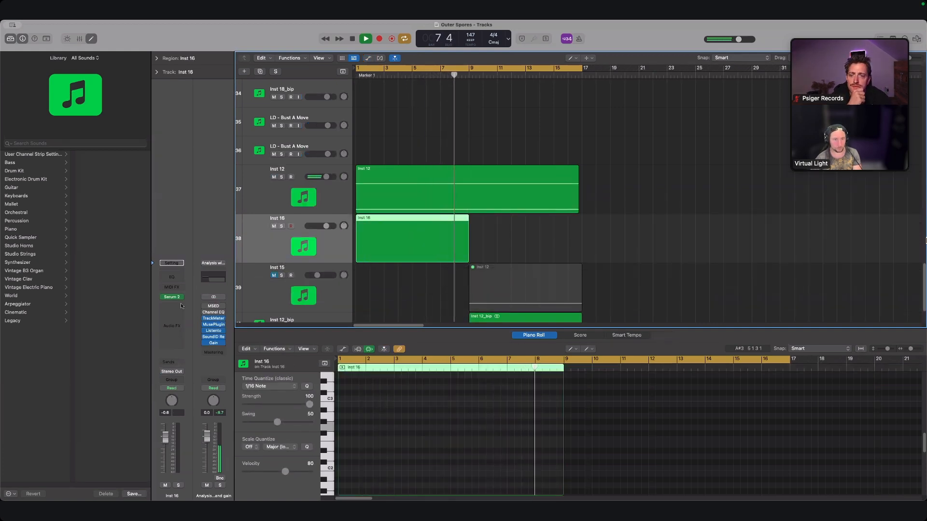
- Load the Freaky Nature sample from the Outerverse Atmosphere folder into Osc A of Inst 16's Serum 2
mouse_move(177, 299)
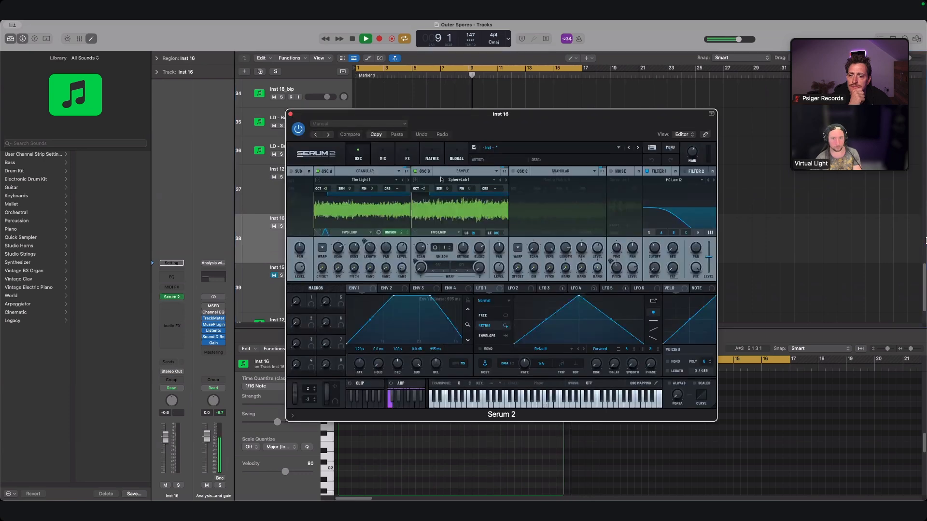
left_click_drag(475, 118, 454, 106)
left_click(336, 169)
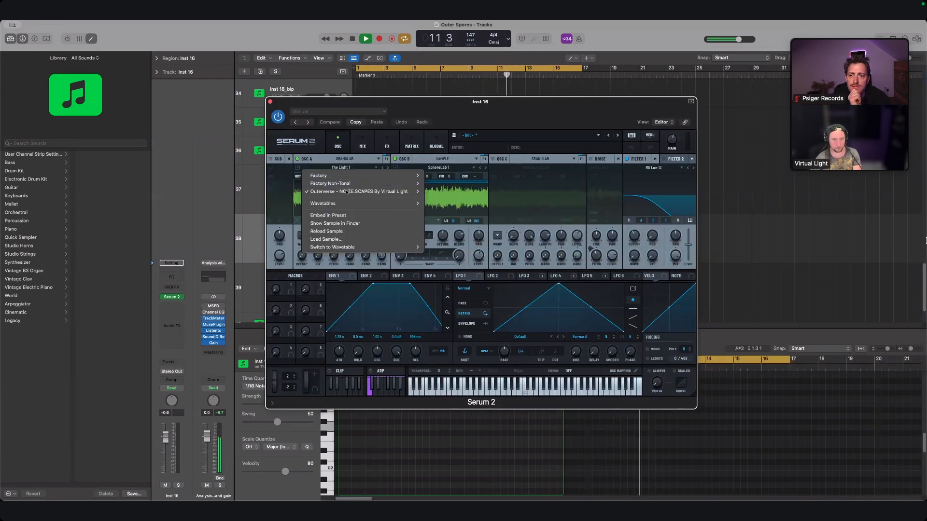
mouse_move(347, 192)
mouse_move(478, 192)
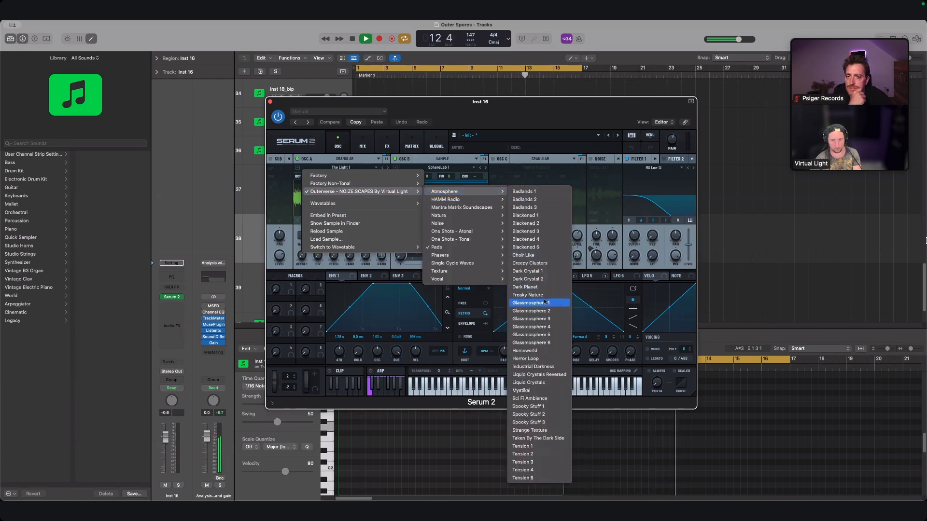
left_click(531, 294)
- Load the Dark Crystal 1 sample from the Outerverse Atmosphere folder into Osc B of Inst 16's Serum 2
left_click(443, 159)
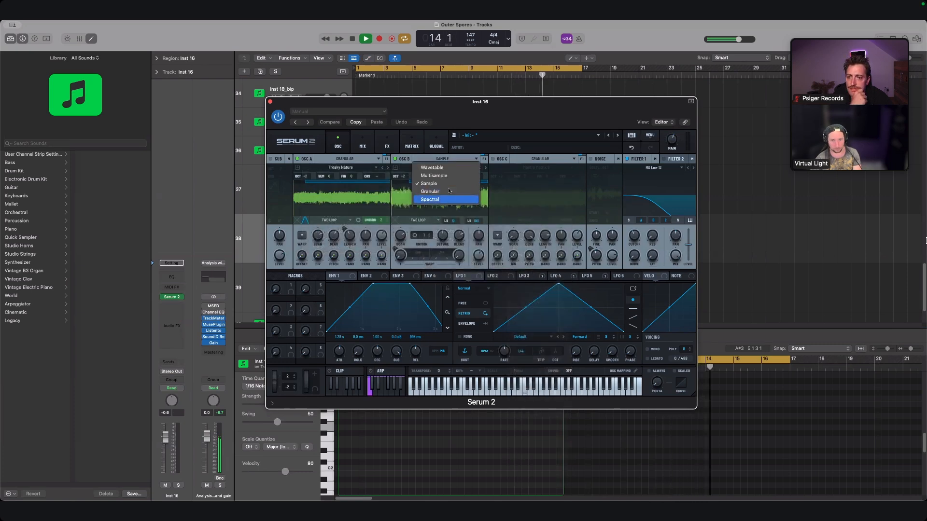
left_click(442, 159)
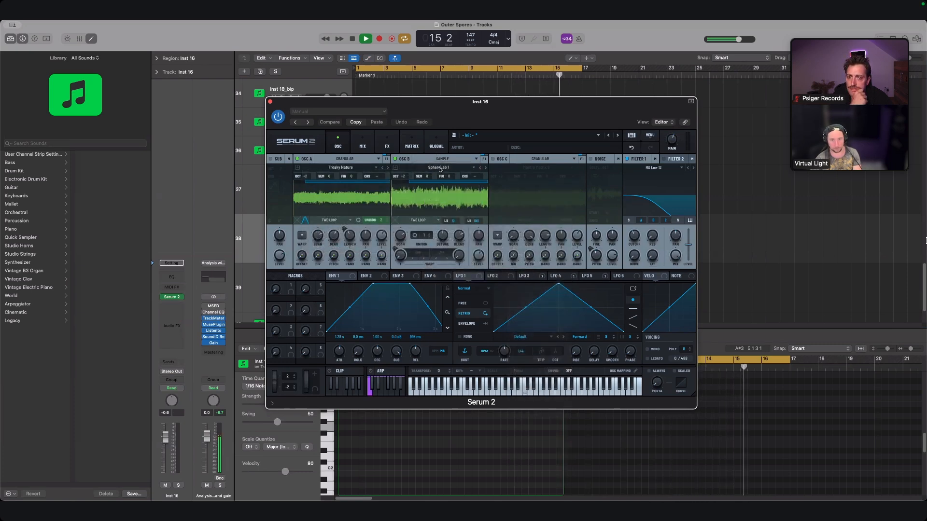
left_click(440, 168)
mouse_move(490, 192)
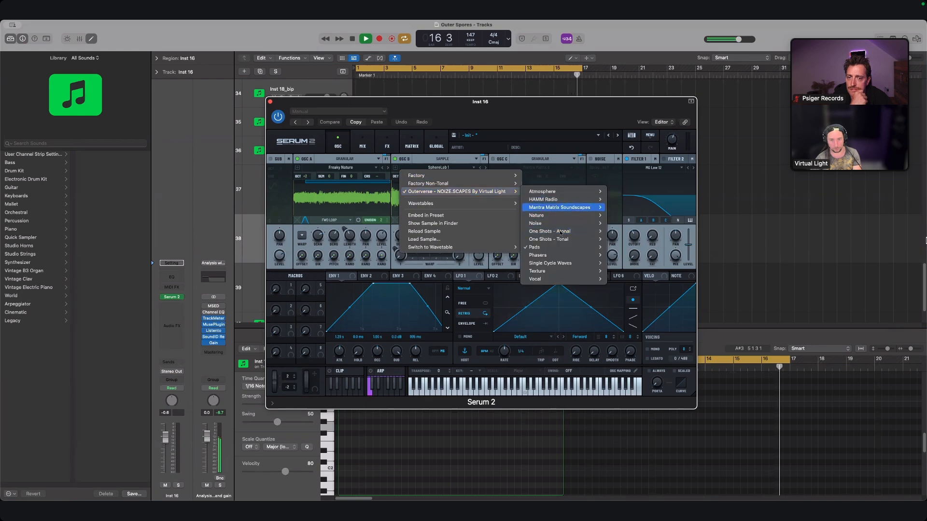
mouse_move(562, 232)
mouse_move(559, 208)
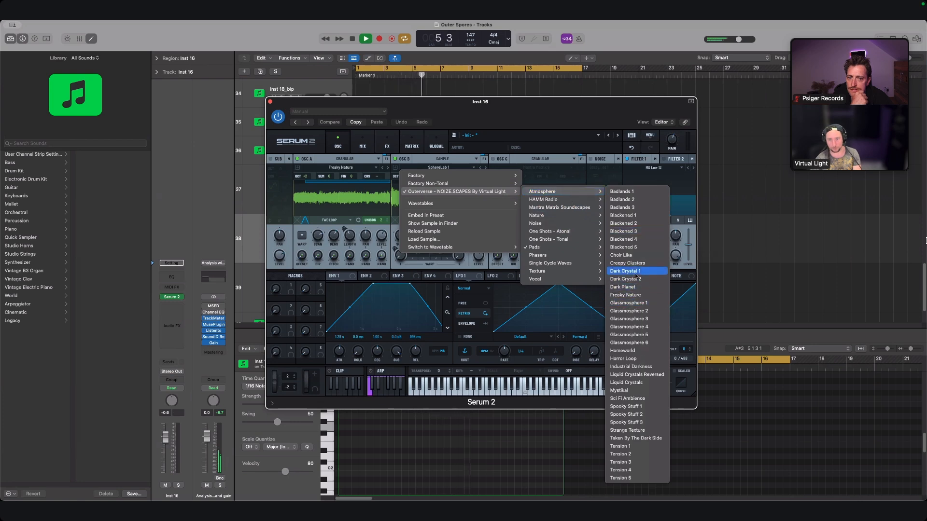
left_click(636, 274)
- Draw a G2 note spanning bars 1 to 9 in the empty Inst 16 region, with playback stopped and the Piano Roll enlarged
left_click_drag(445, 100, 686, 197)
key("space")
left_click(511, 198)
mouse_move(377, 329)
left_mouse_down()
mouse_move(377, 179)
mouse_move(377, 318)
left_mouse_up()
scroll(391, 282, "up", 2)
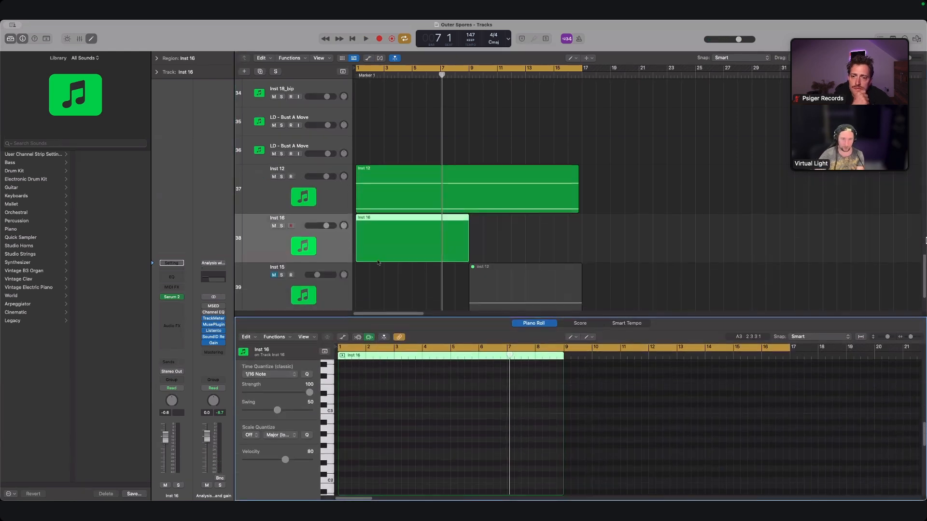
scroll(377, 263, "down", 3)
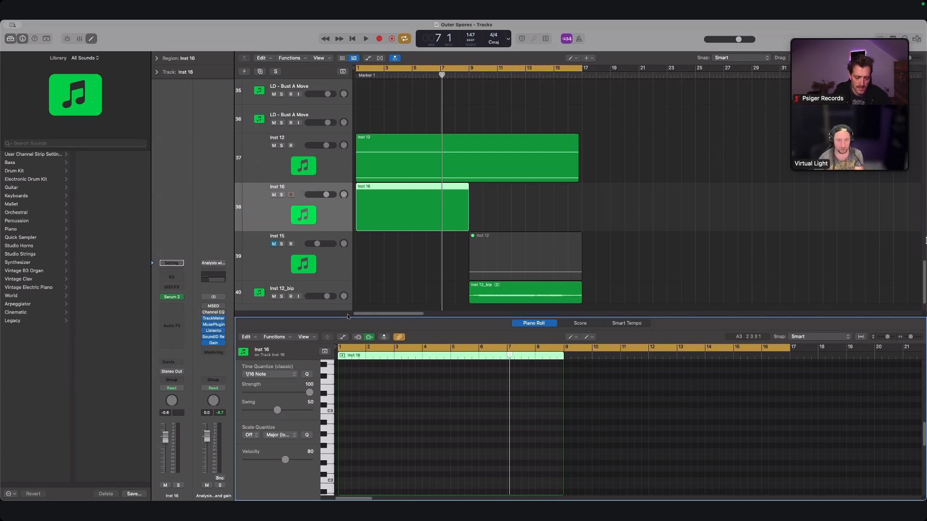
left_click_drag(343, 316, 340, 247)
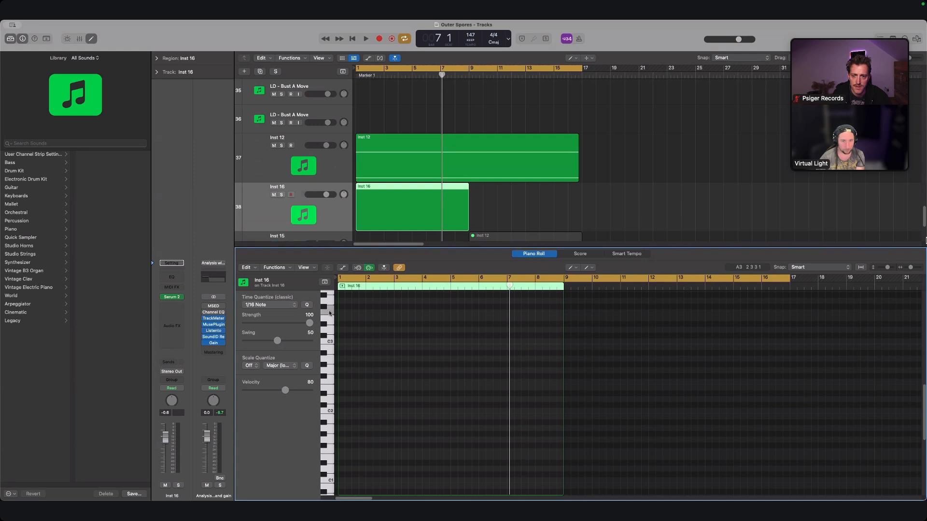
left_click(344, 305)
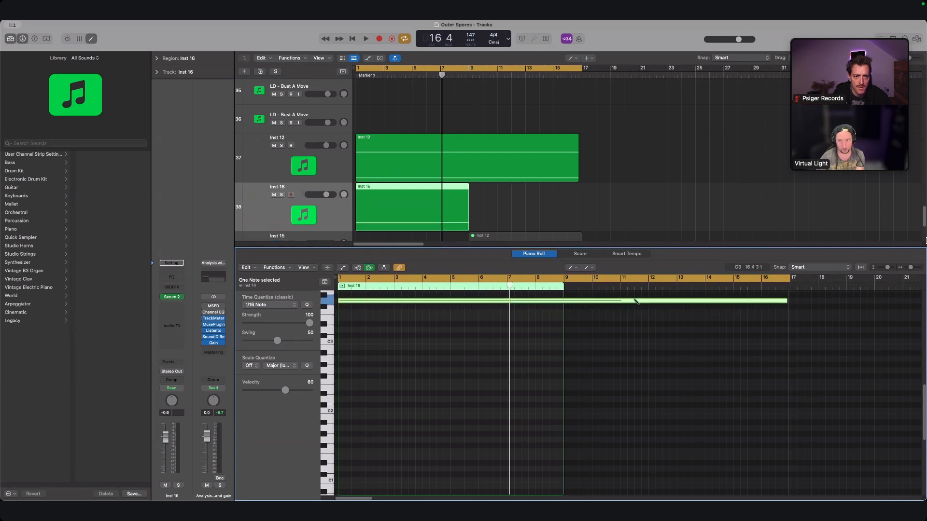
left_click_drag(636, 300, 561, 309)
left_click_drag(387, 301, 389, 370)
- Play Inst 16 from the start and shorten Env 1's attack in its Serum 2
scroll(369, 207, "down", 3)
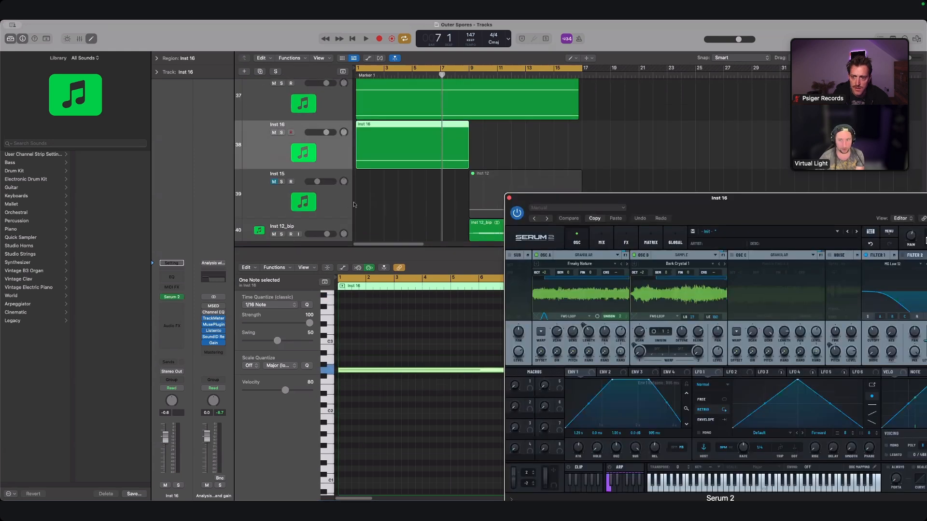
left_click_drag(734, 204, 588, 138)
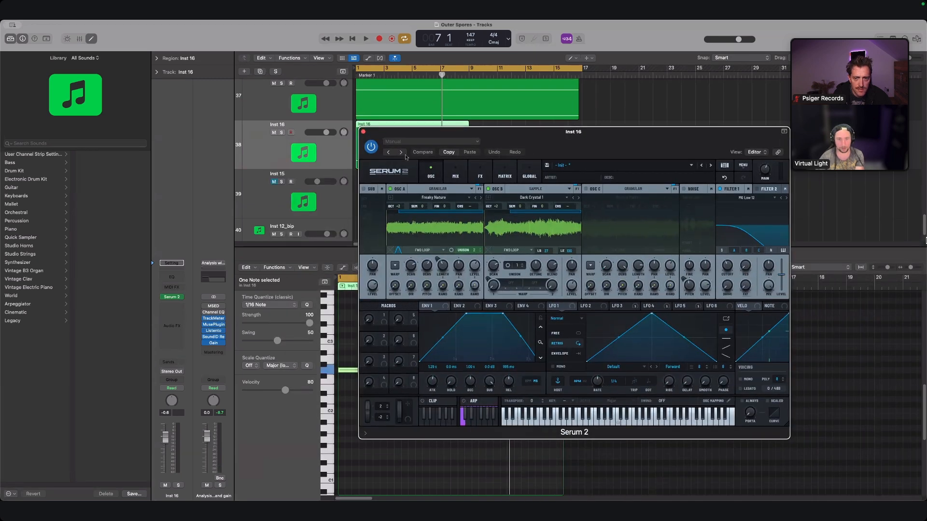
key("Return")
key("space")
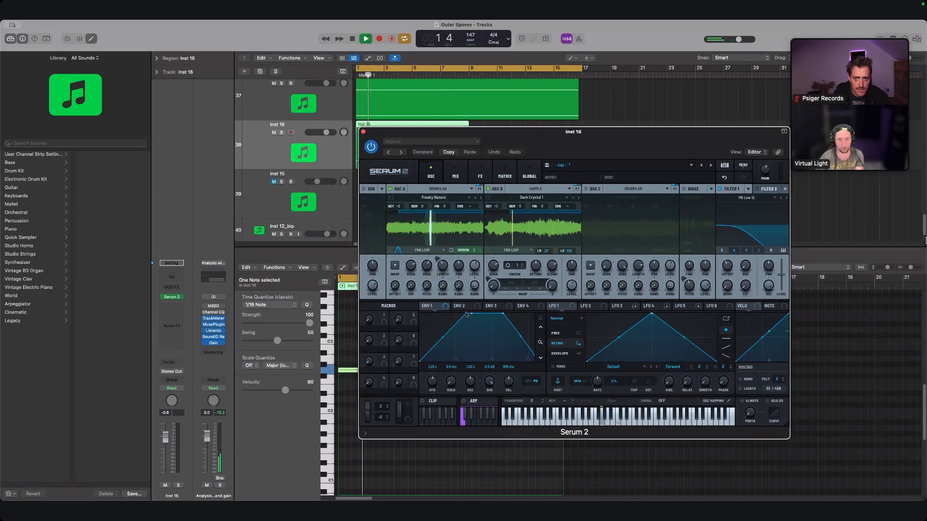
left_click_drag(463, 313, 453, 314)
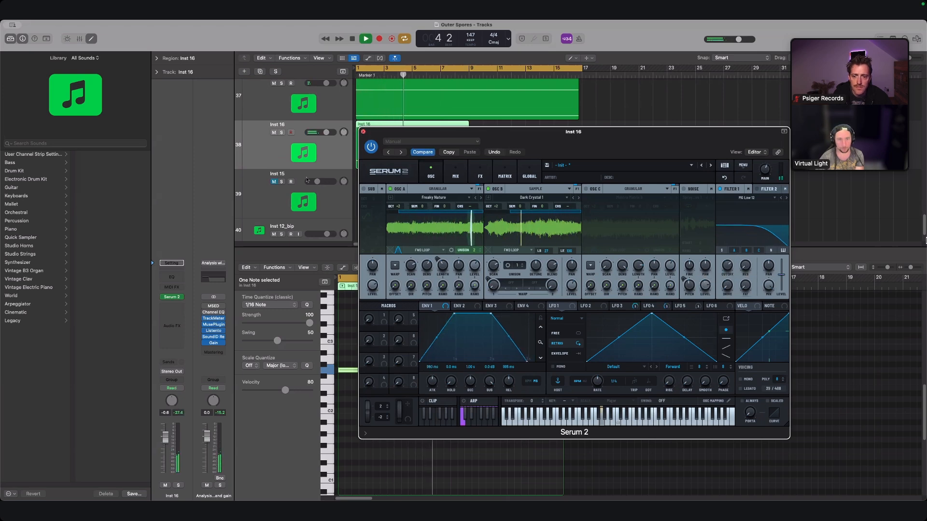
- Transpose the Inst 16 note down one octave to G1
left_click(363, 131)
scroll(284, 167, "up", 4)
scroll(283, 166, "up", 3)
key("space")
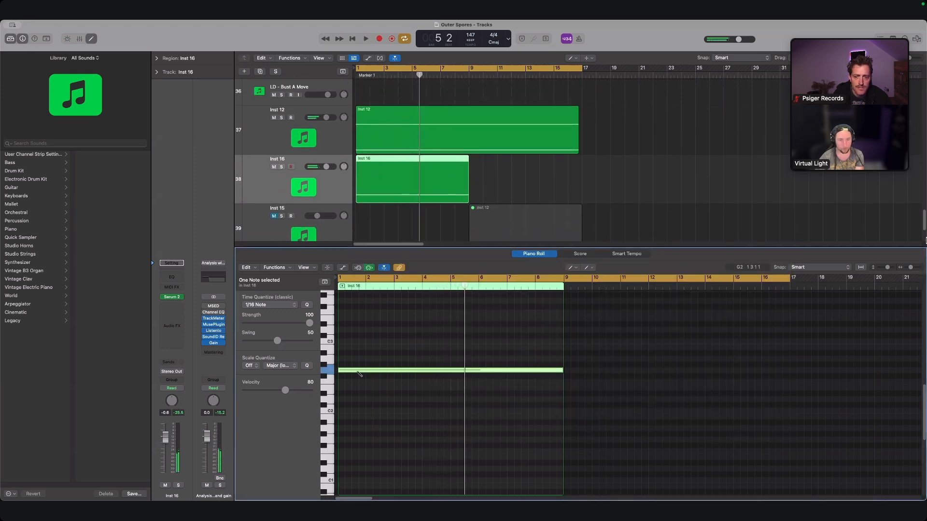
left_click(361, 439)
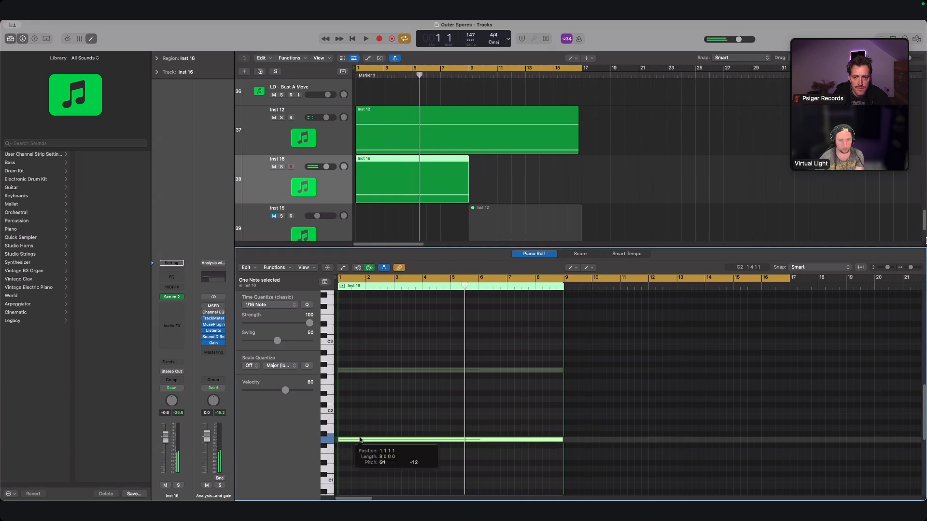
- Raise Inst 16's volume fader to 1.3 dB and copy its G1 note one octave down to G0
key("space")
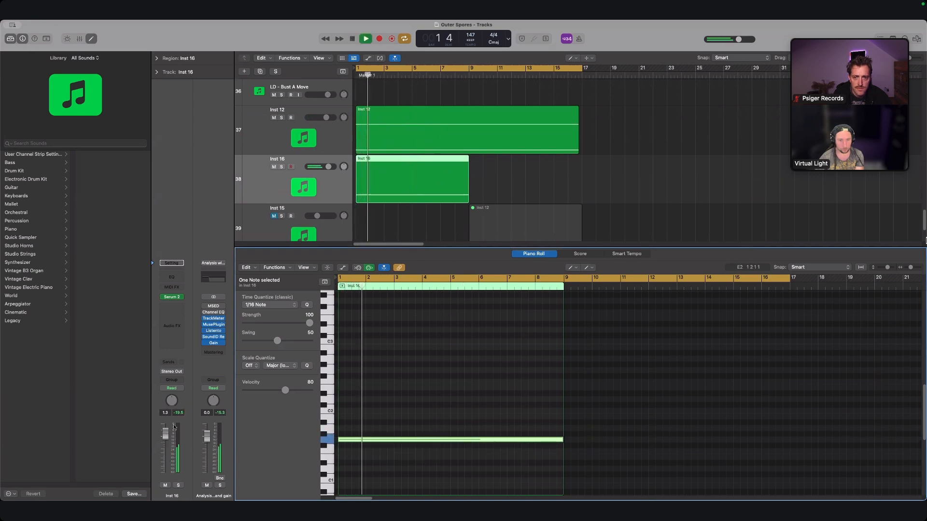
scroll(381, 386, "down", 3)
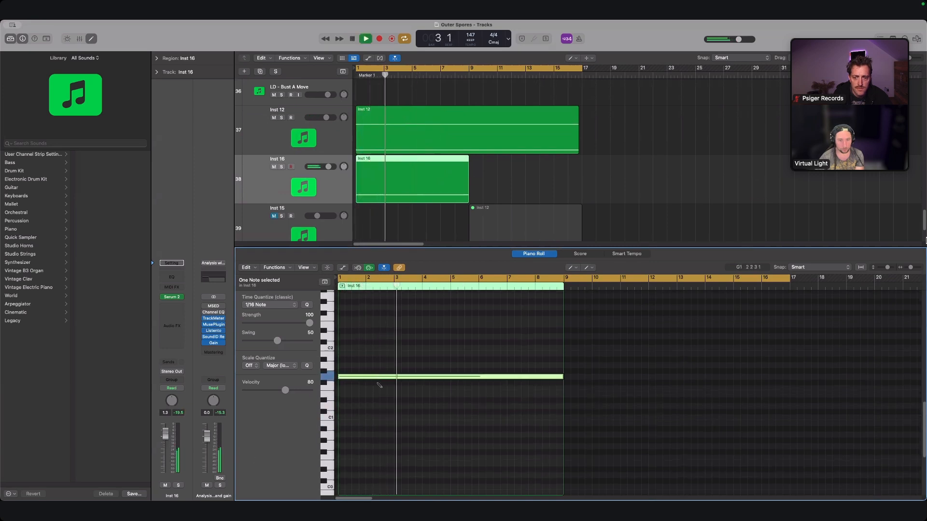
mouse_move(380, 385)
left_mouse_down()
mouse_move(380, 445)
mouse_move(376, 378)
left_mouse_up()
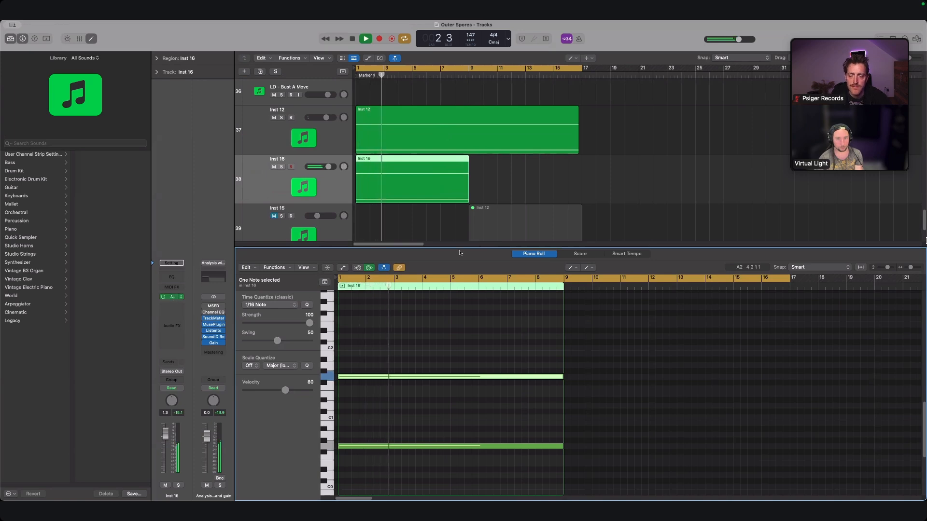
- Readjust the Filter 1 frequency in Inst 16's Serum 2 and mute the lower G0 note
left_click_drag(726, 278, 725, 288)
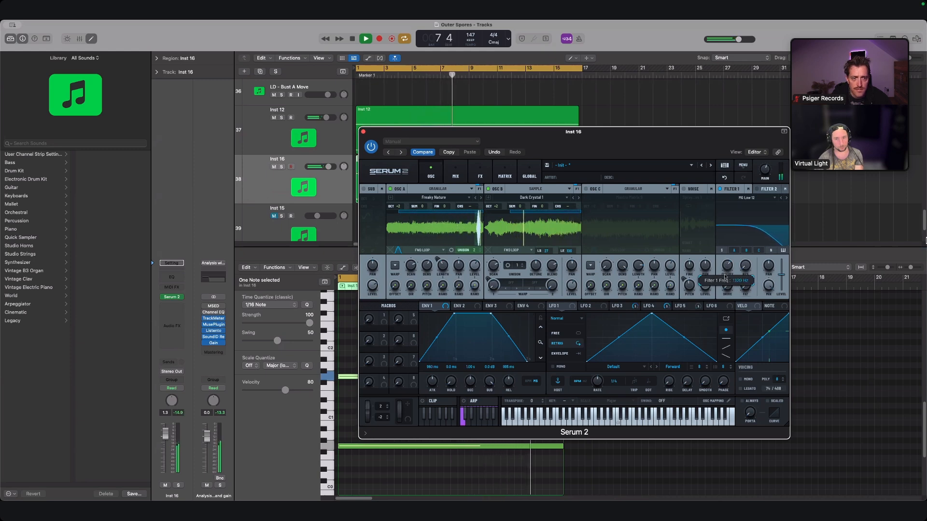
left_click_drag(723, 290, 732, 265)
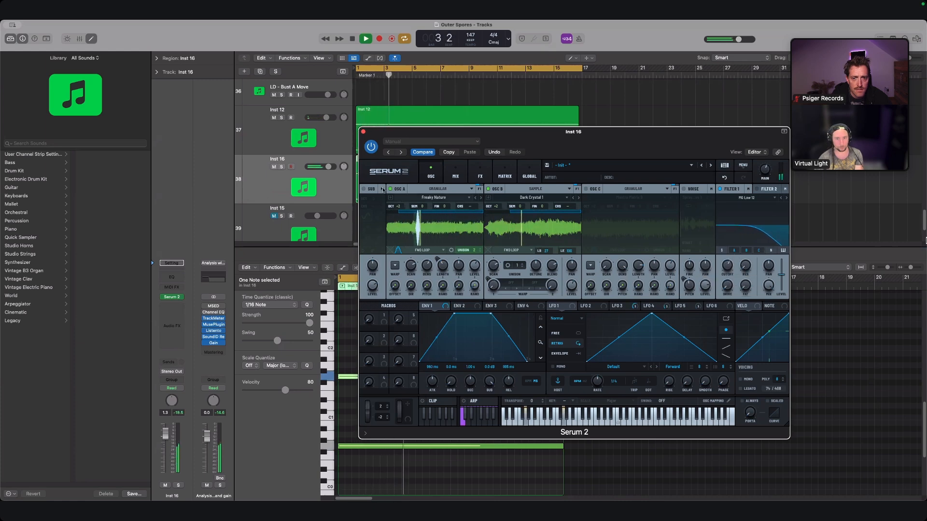
left_click(394, 446)
key("ctrl+m")
key("Return")
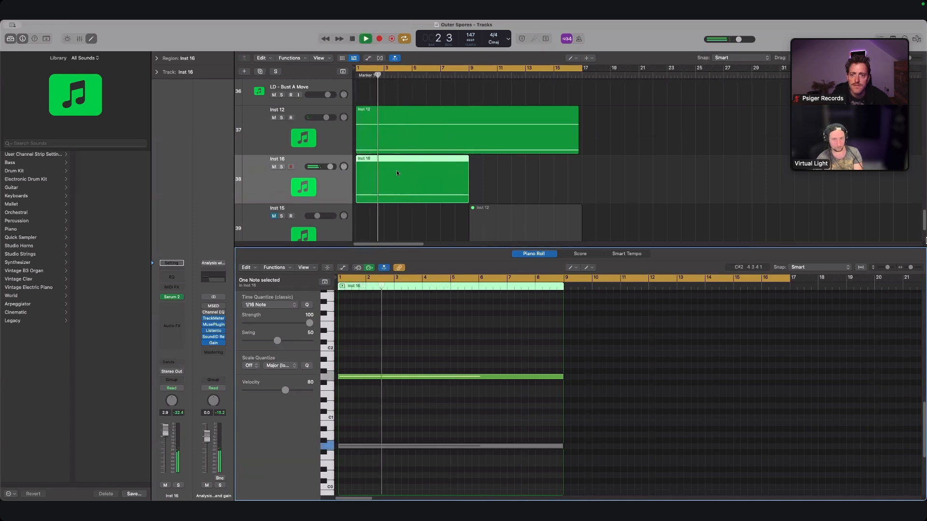
- Shorten the cycle range to bars 1 to 9 and stop playback
mouse_move(396, 173)
left_mouse_down()
mouse_move(447, 172)
mouse_move(398, 172)
left_mouse_up()
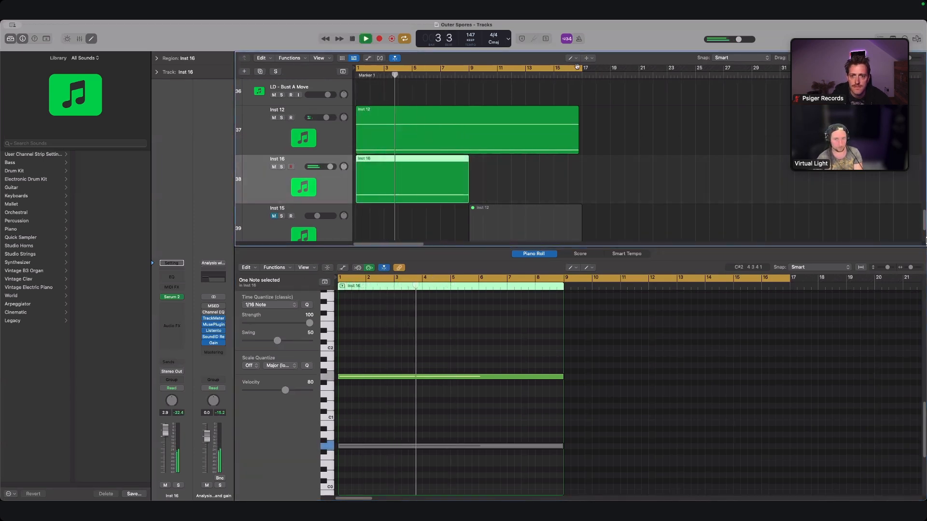
left_click_drag(581, 68, 469, 95)
key("space")
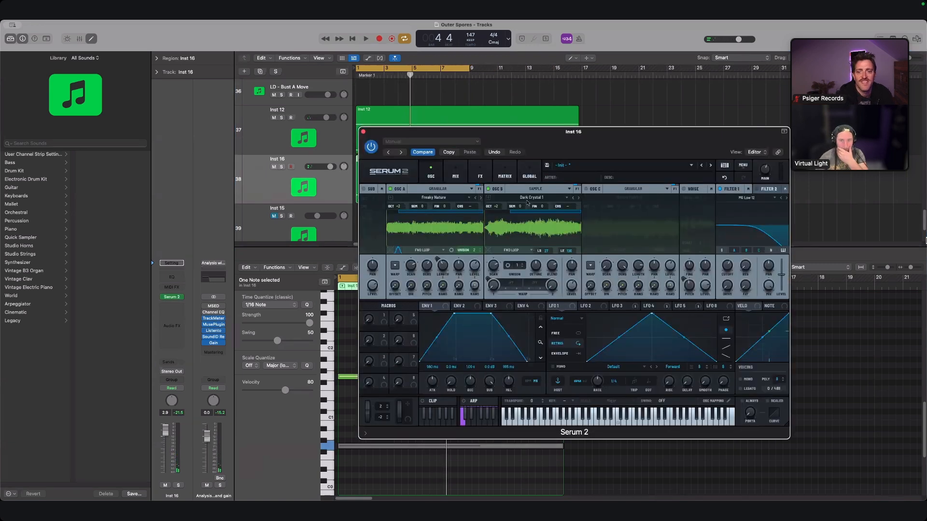
- Load Electric Rainforest 1 from the Outerverse Nature folder into Osc B of Inst 16's Serum 2 and play it
left_click(533, 198)
mouse_move(555, 221)
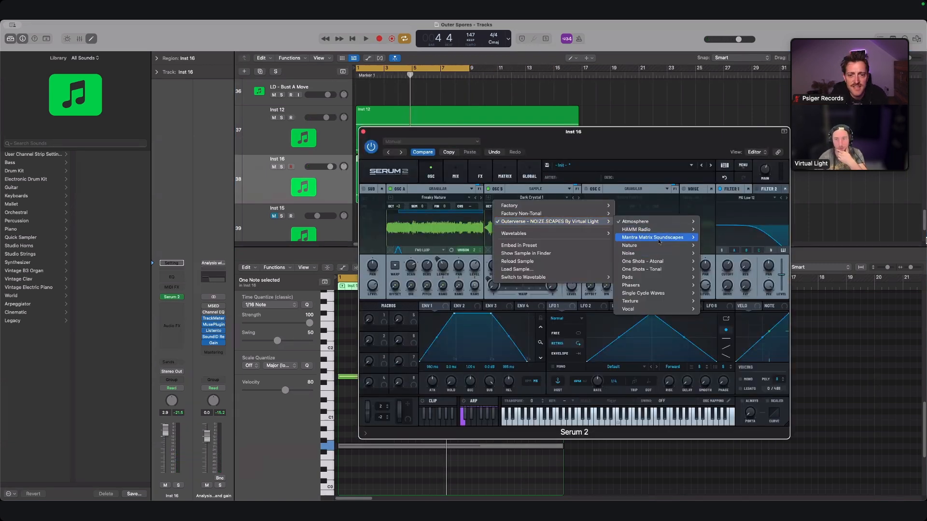
mouse_move(630, 245)
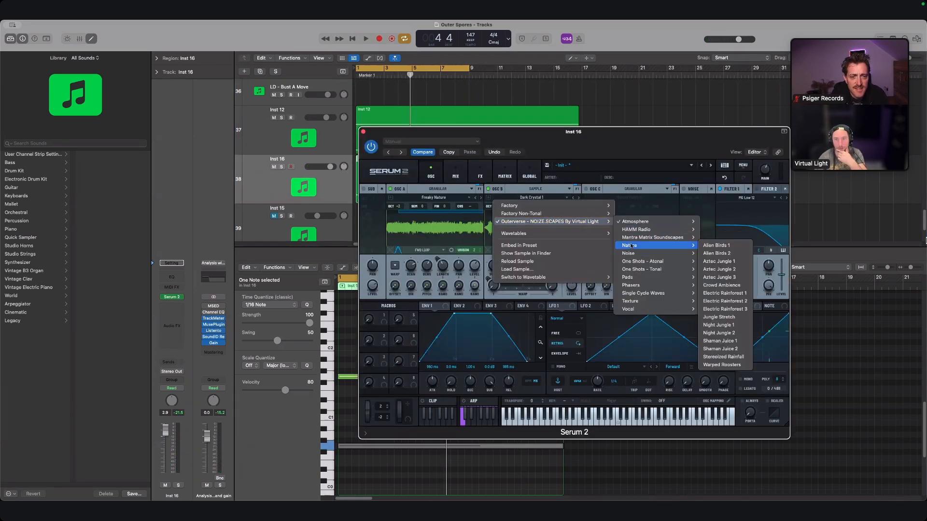
left_click(728, 294)
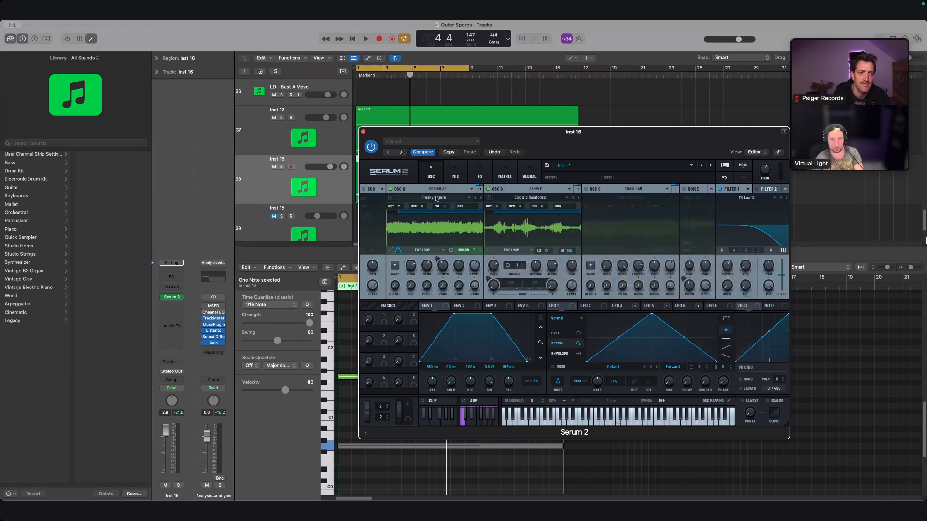
key("space")
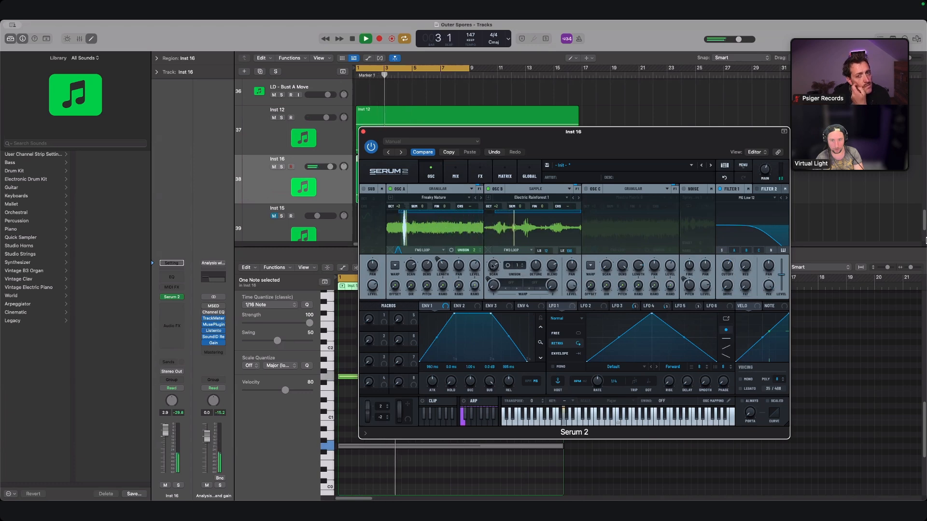
- Load Mantra Matrix 6 from the Mantra Matrix Soundscapes folder into Osc A, lower Osc A's level, and close Serum 2
left_click(469, 198)
mouse_move(502, 222)
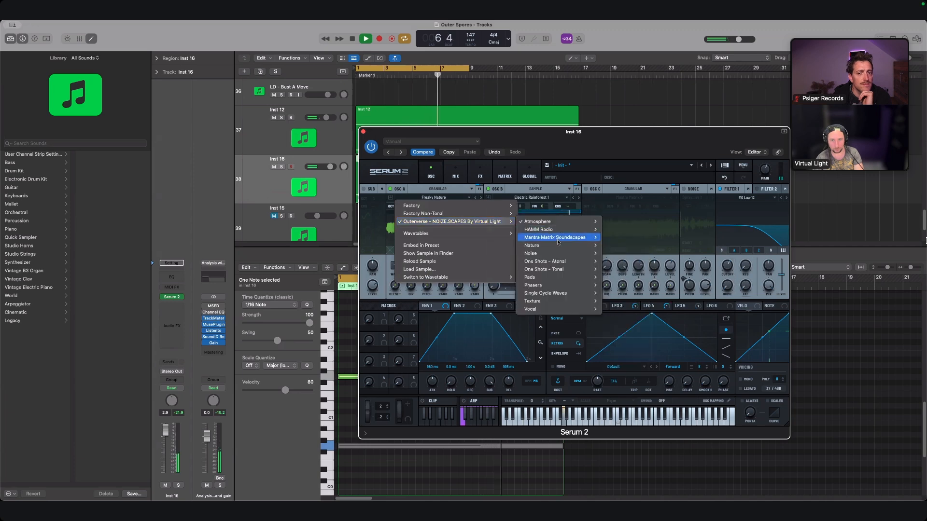
mouse_move(558, 240)
left_click(623, 293)
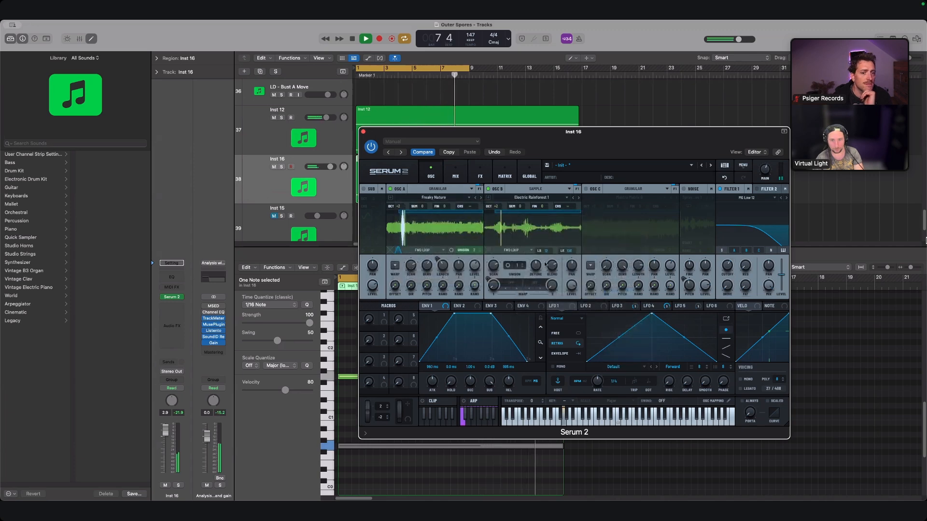
left_click_drag(474, 266, 474, 281)
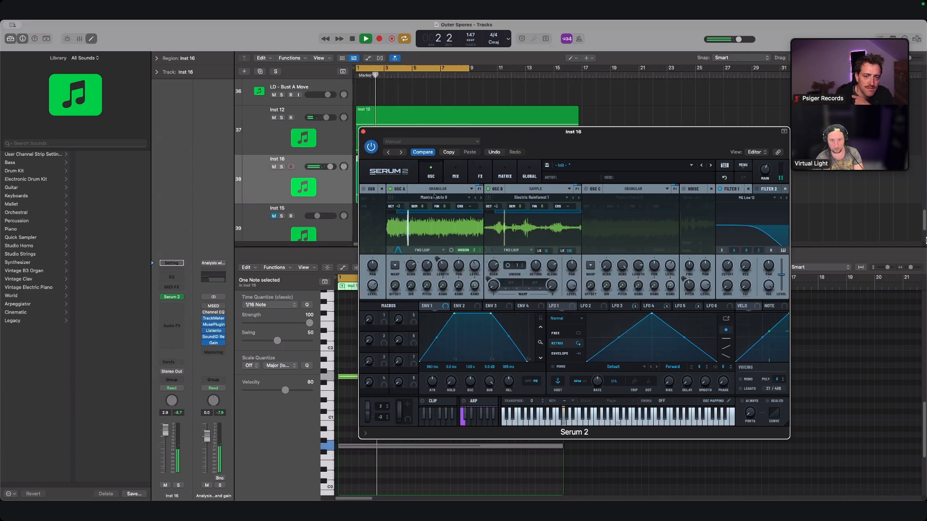
left_click(442, 197)
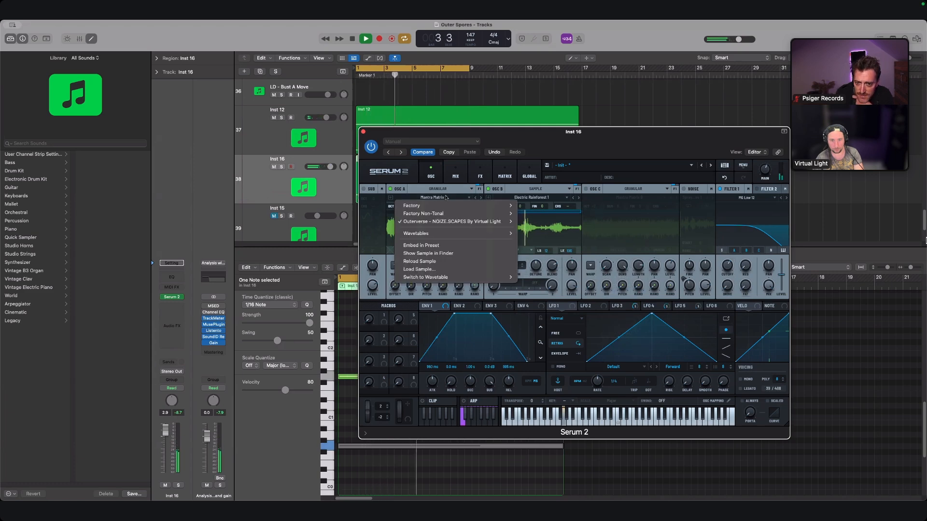
left_click(579, 285)
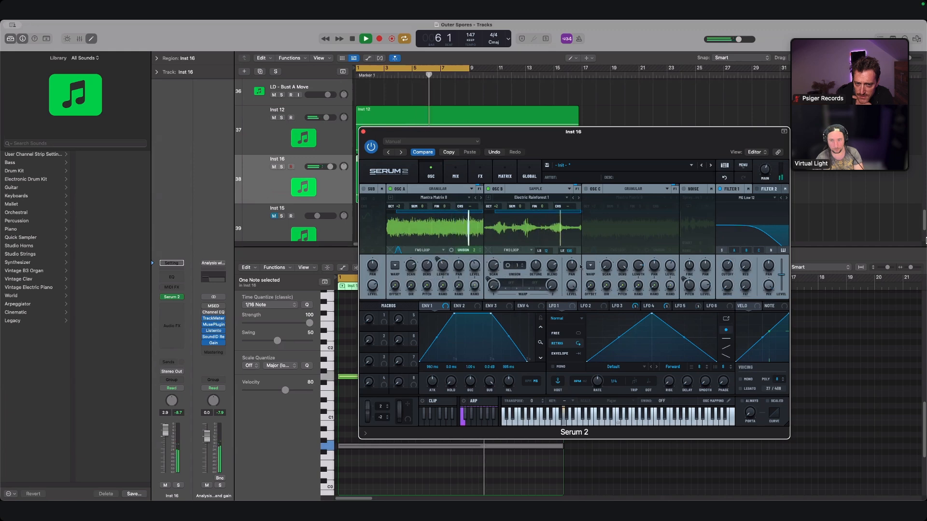
left_click(363, 132)
- Move the cycle range beyond bar 15, play from bar 1, and adjust Inst 16's volume fader with a smaller Piano Roll
left_click_drag(442, 68, 650, 83)
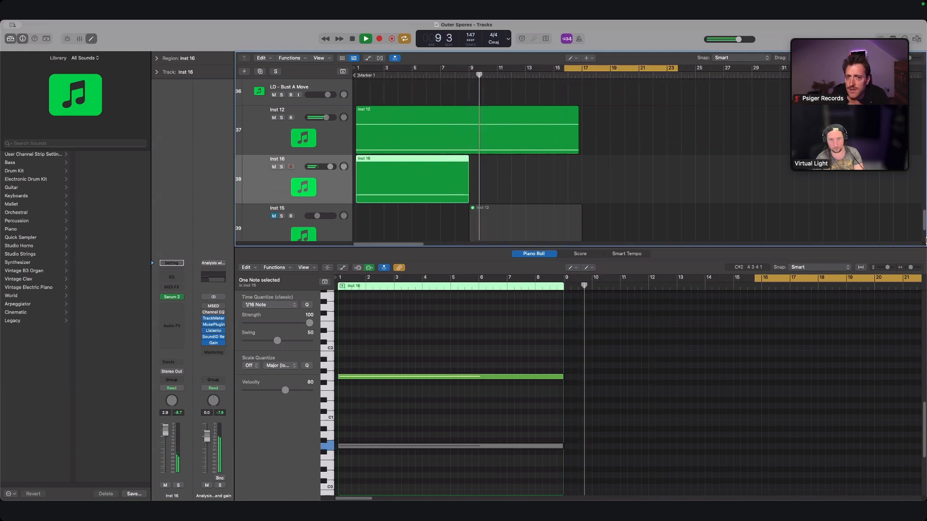
left_click(353, 74)
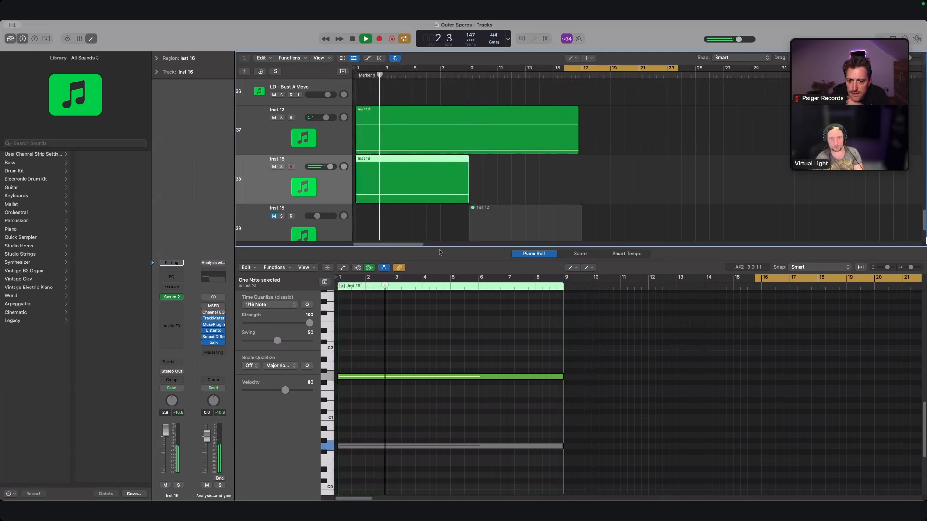
left_click_drag(436, 249, 427, 302)
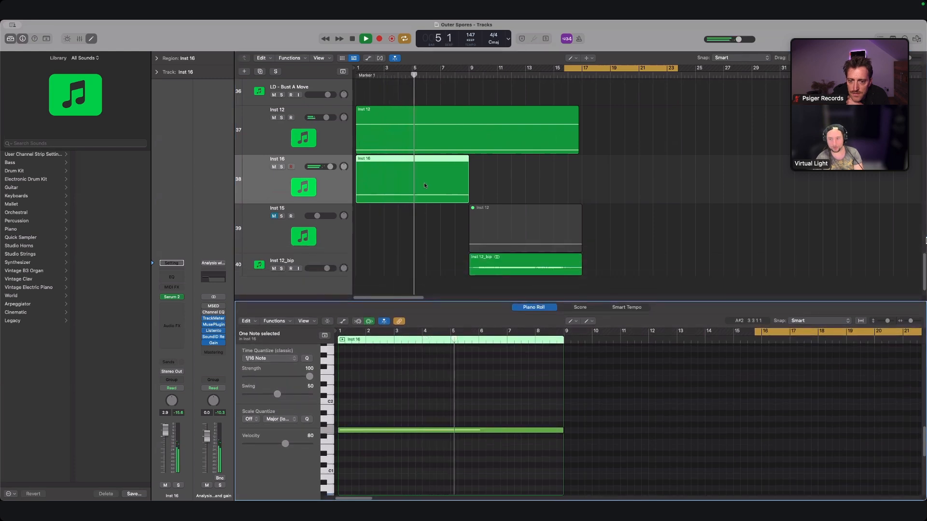
left_click_drag(165, 429, 166, 426)
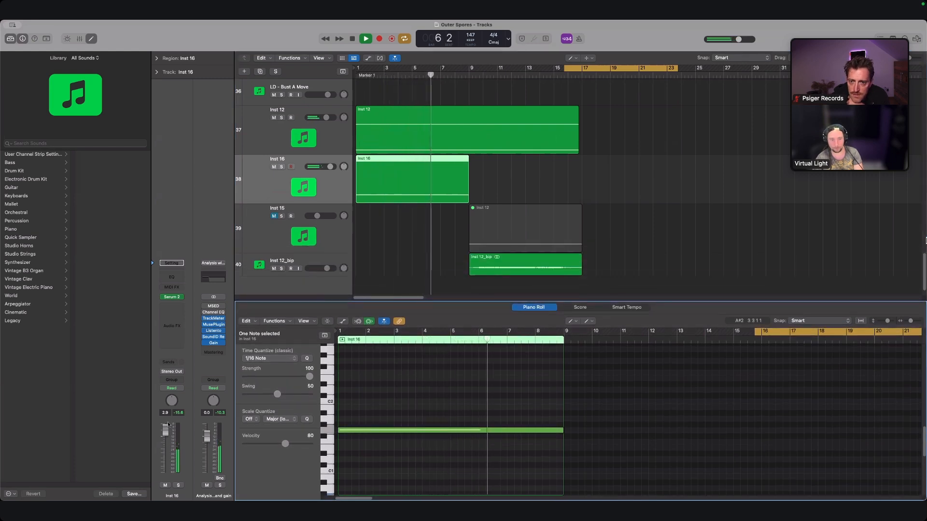
- Solo Inst 16 with the cycle range set to bars 1 to 9 and open its Serum 2
key("s")
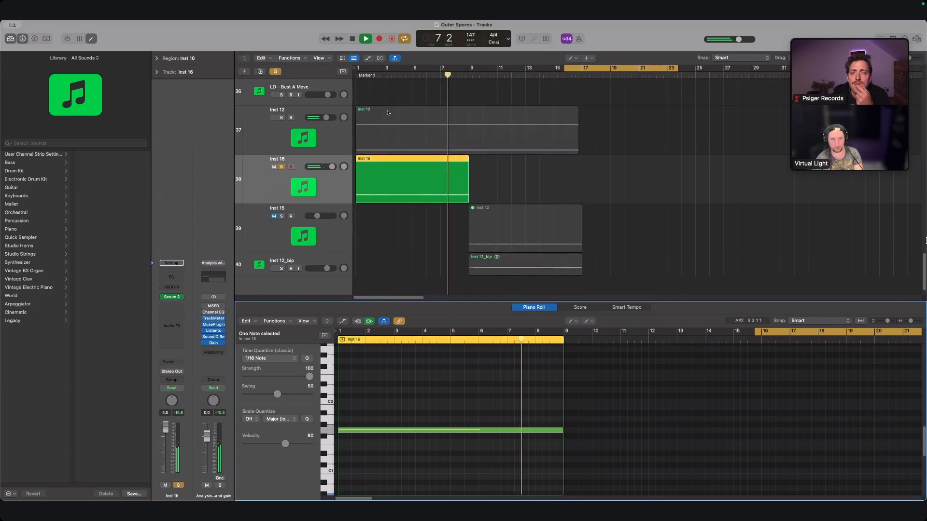
left_click_drag(357, 68, 477, 90)
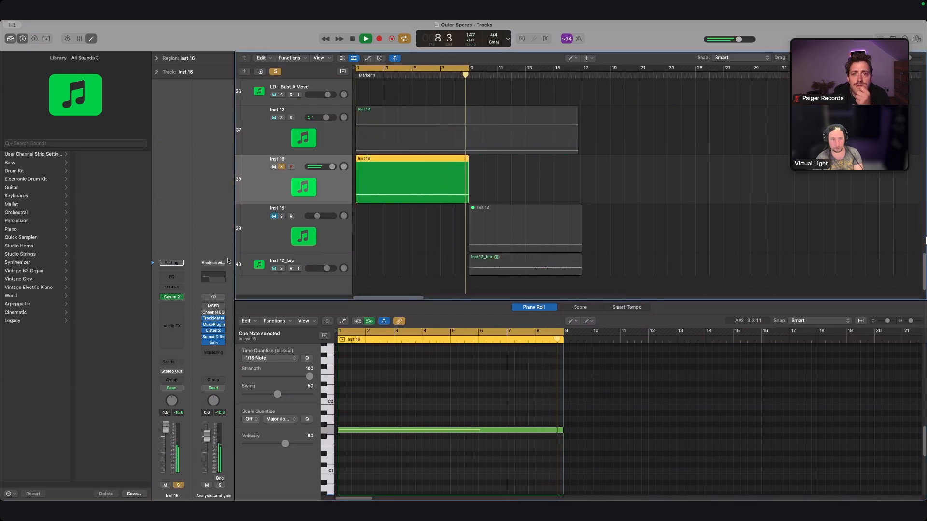
left_click(171, 297)
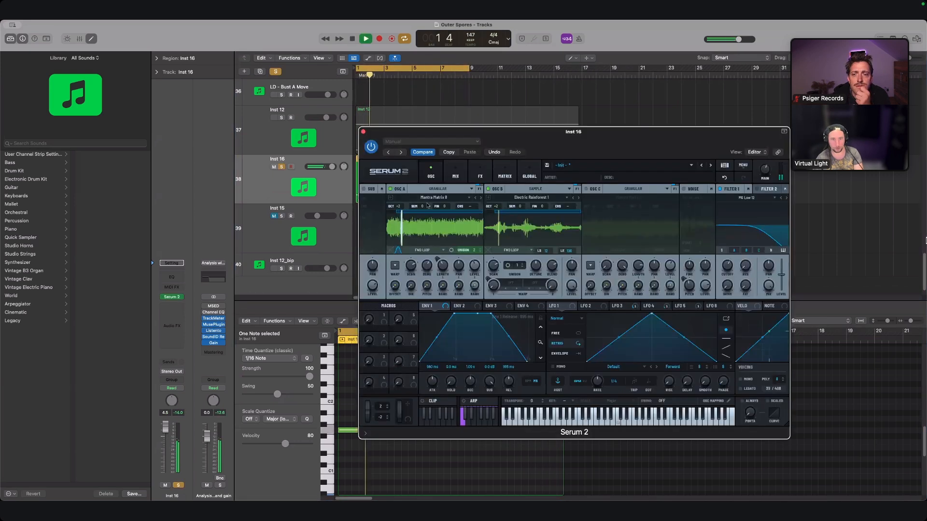
- Load Creepy Carrier 2 from the Outerverse HAMM Radio folder into Osc A
left_click(433, 197)
mouse_move(464, 221)
mouse_move(558, 225)
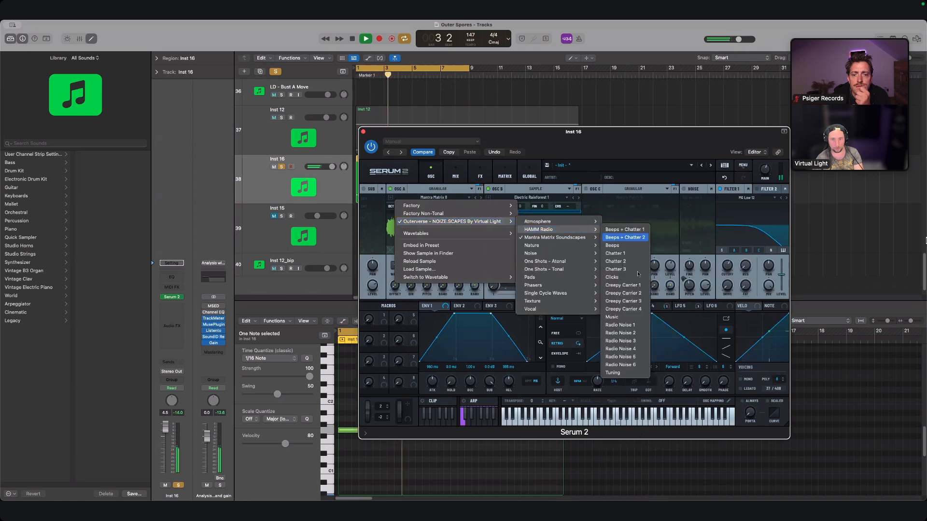
left_click(622, 293)
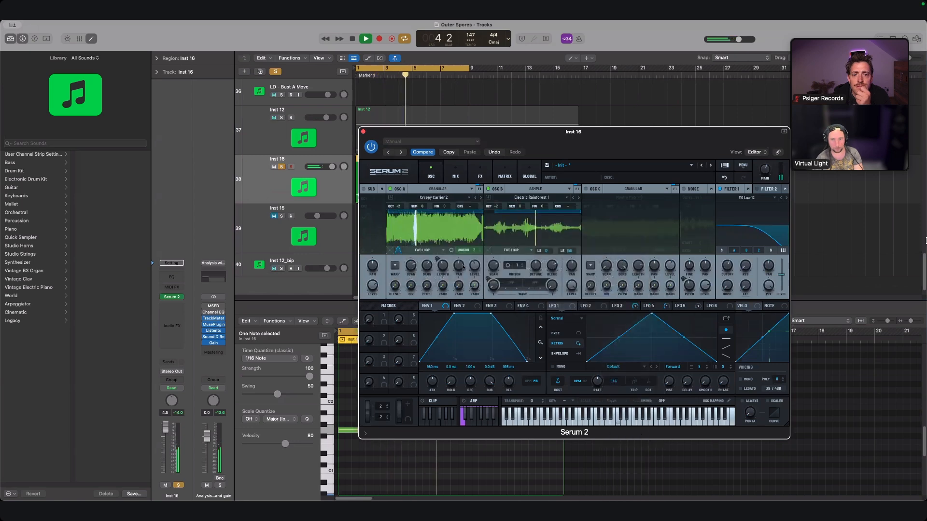
- Audition other HAMM Radio samples in Osc A, switch it from Granular to Sample mode, and settle on Chatter 1
left_click(480, 197)
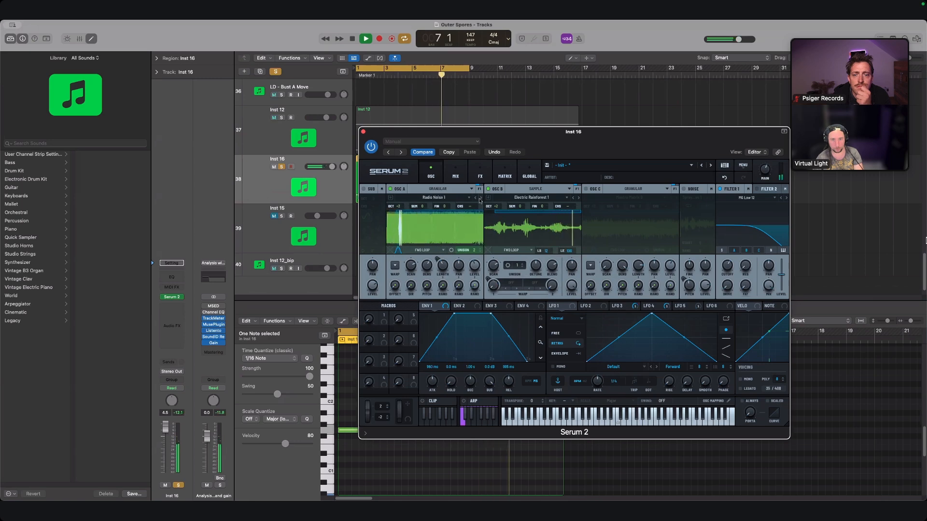
left_click(477, 199)
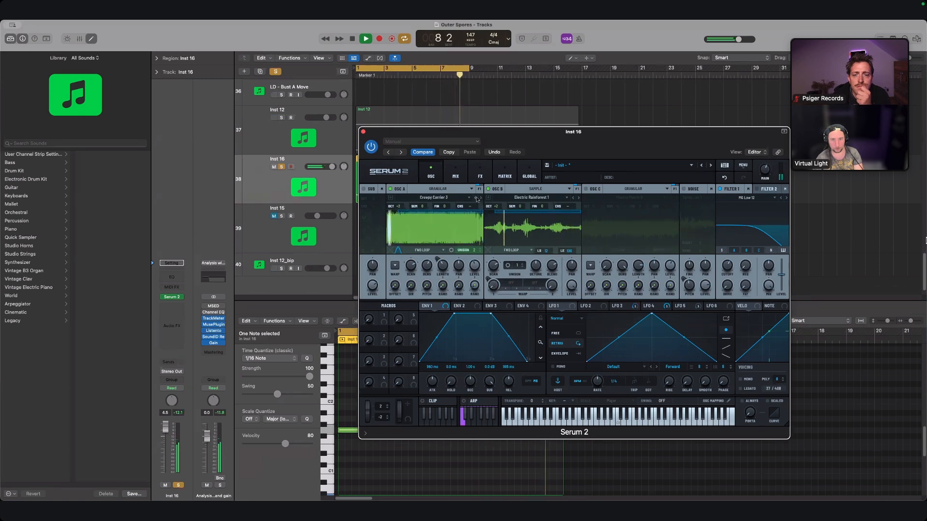
left_click(477, 198)
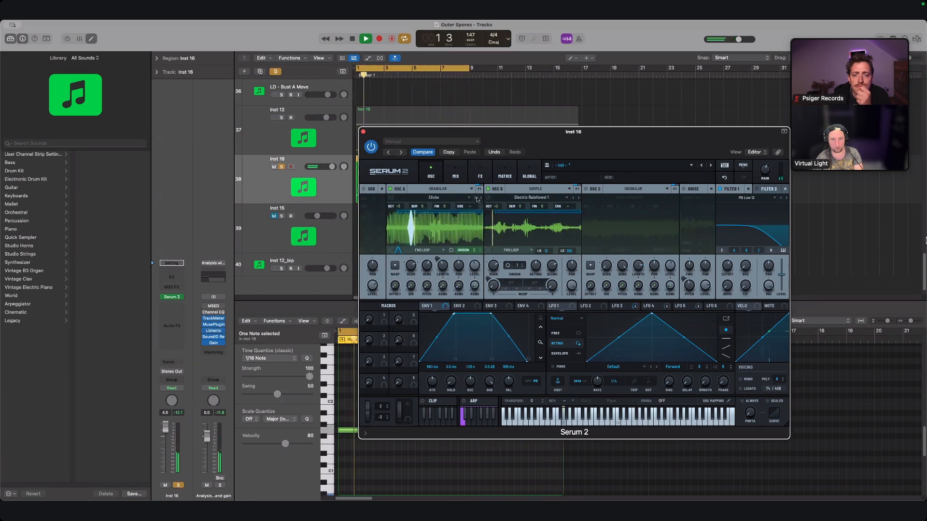
left_click(477, 198)
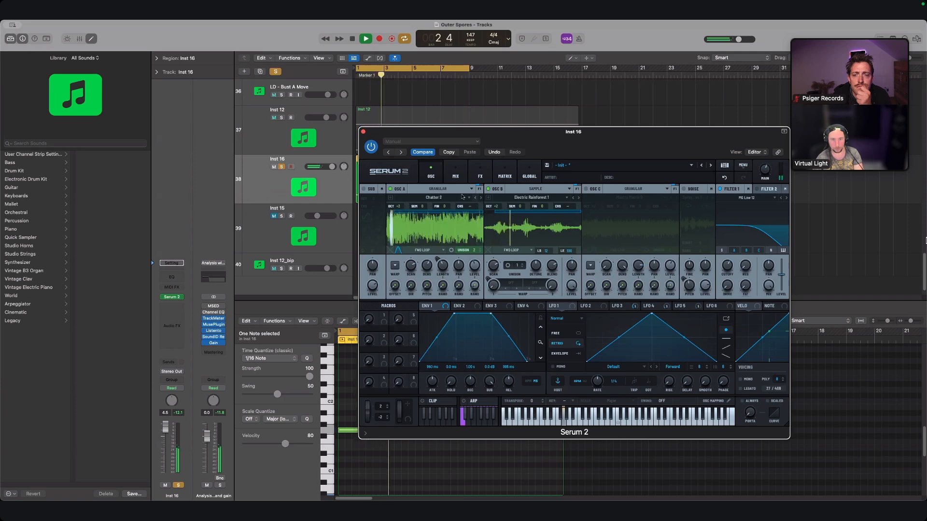
left_click(471, 189)
left_click(440, 214)
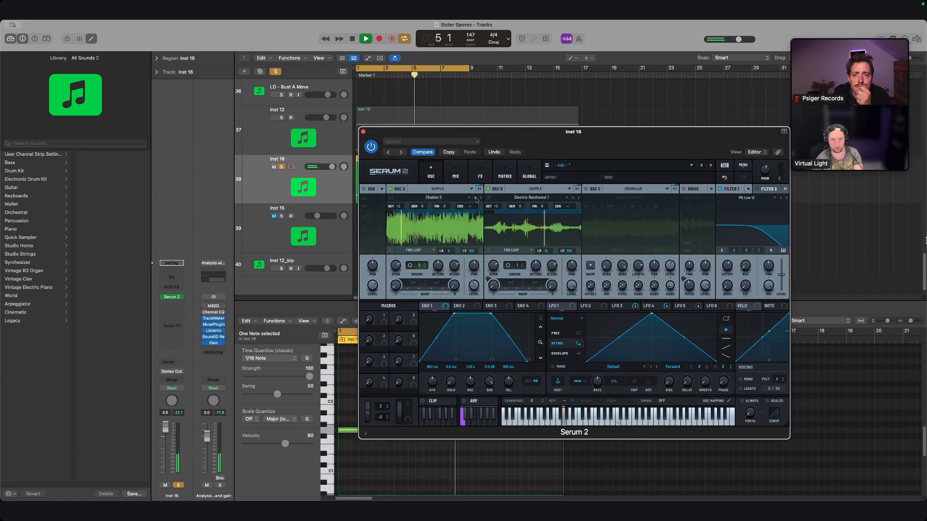
left_click(475, 198)
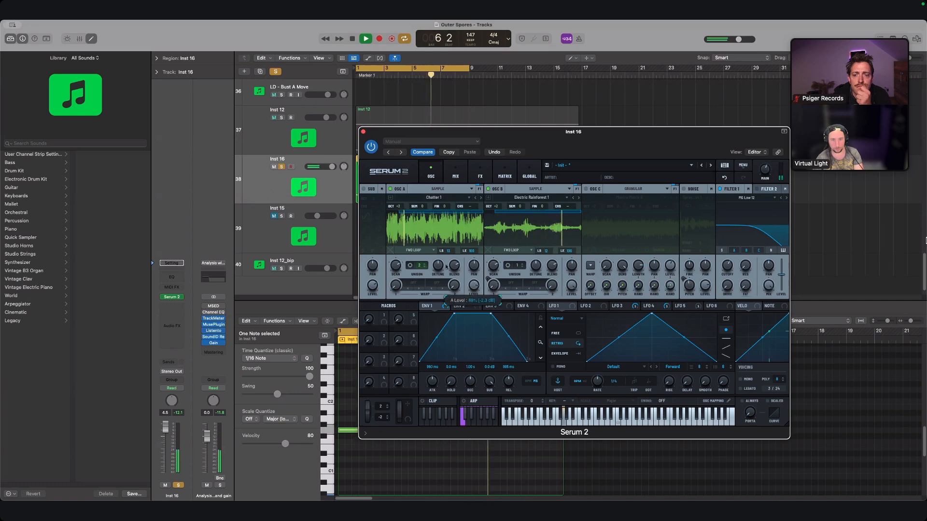
- Raise Osc A's octave and turn off Osc B to play Chatter 1 on its own
left_click_drag(397, 265, 406, 266)
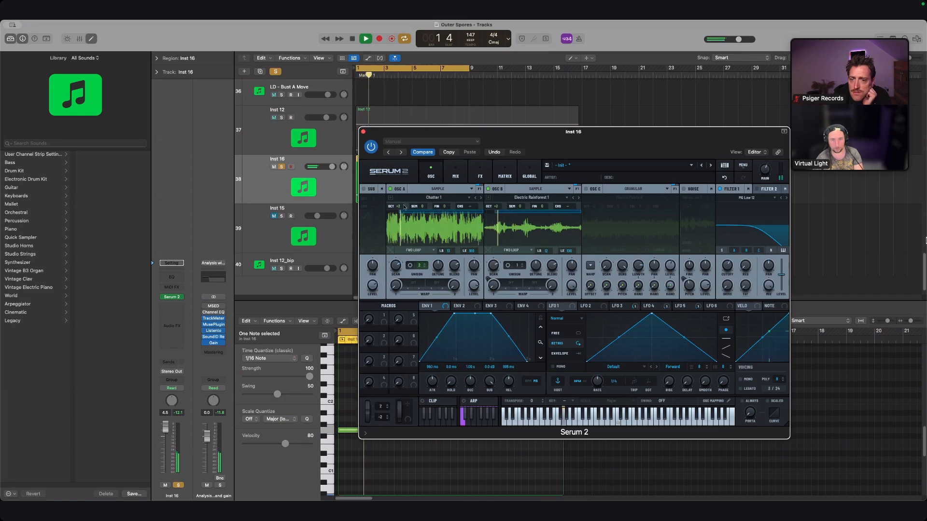
left_click_drag(400, 207, 400, 203)
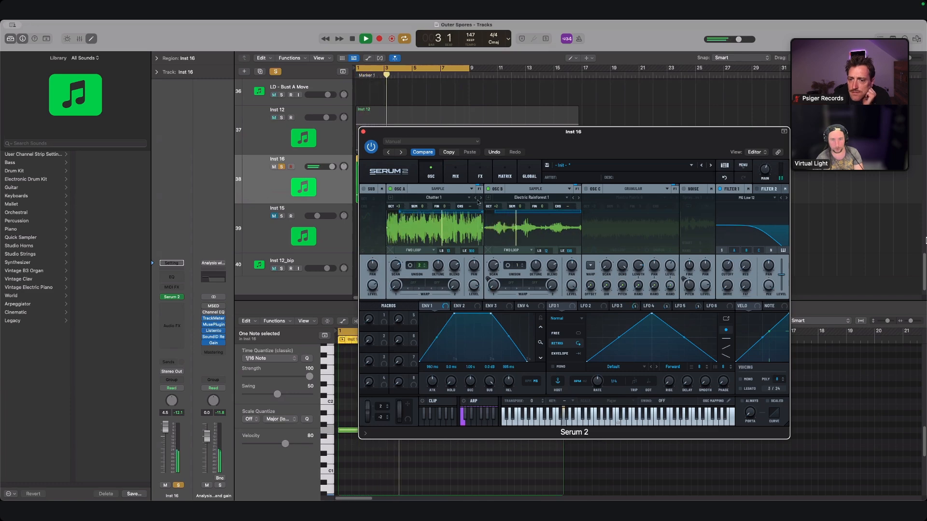
key("space")
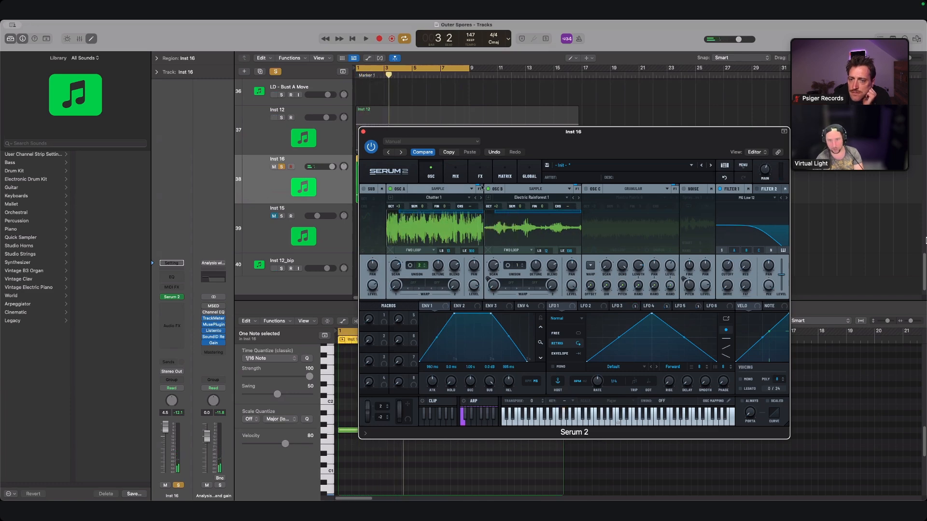
left_click(488, 188)
key("space")
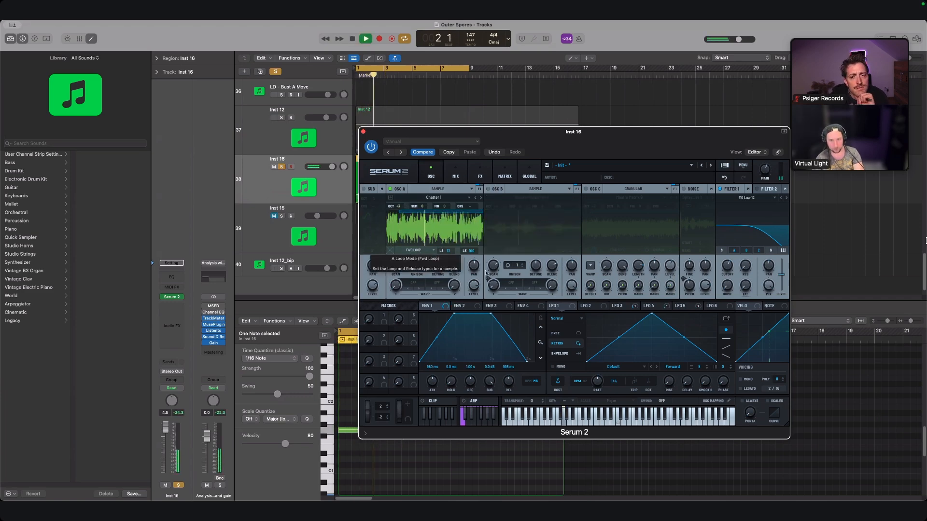
- Return to bar 1, stop playback, and show Musical Typing for playing Inst 16 live
key("g")
key("Return")
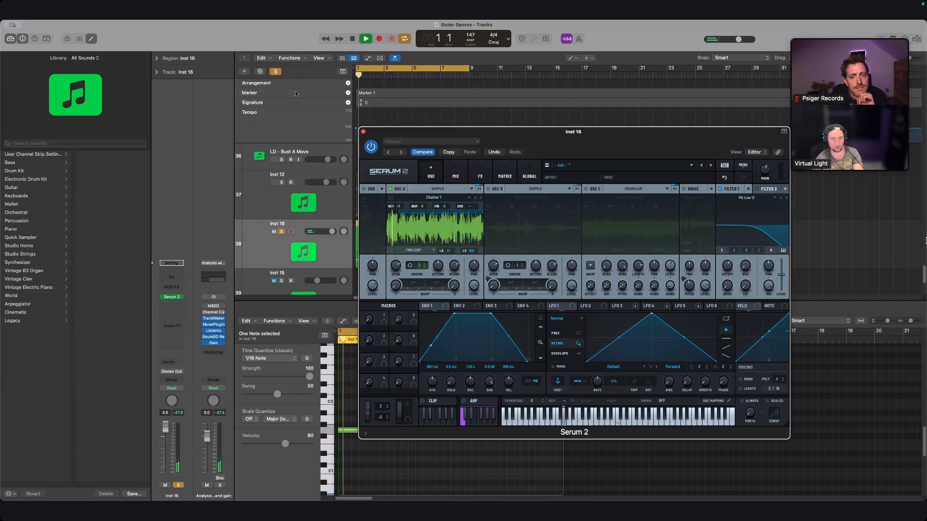
key("space")
left_click(165, 15)
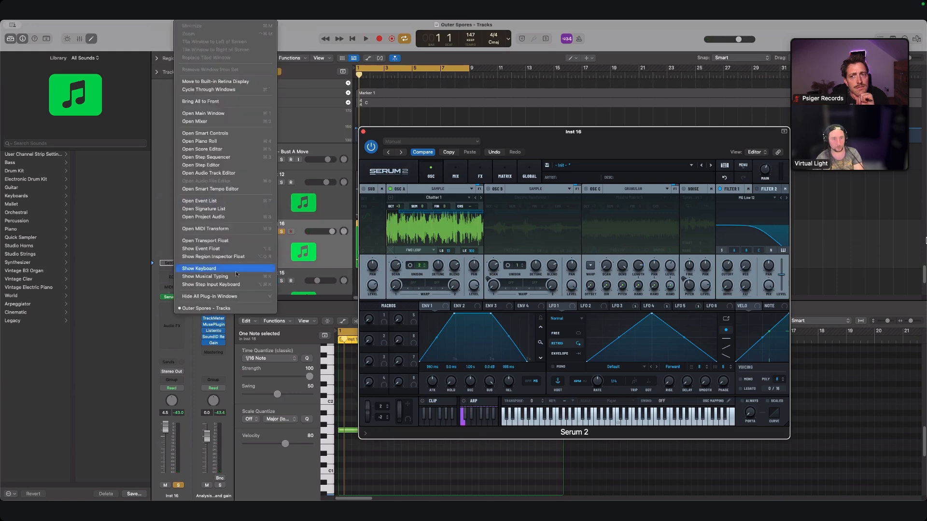
left_click(237, 276)
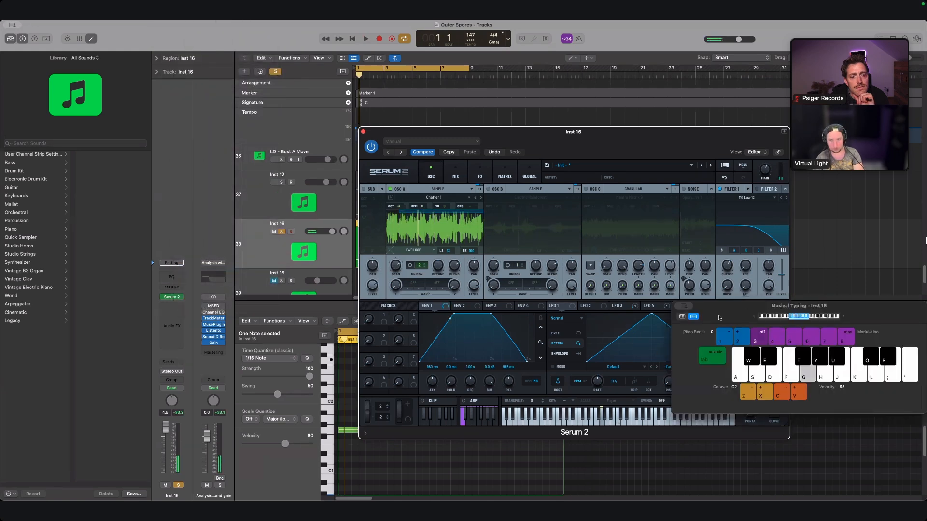
left_click_drag(719, 317, 489, 345)
key("super+k")
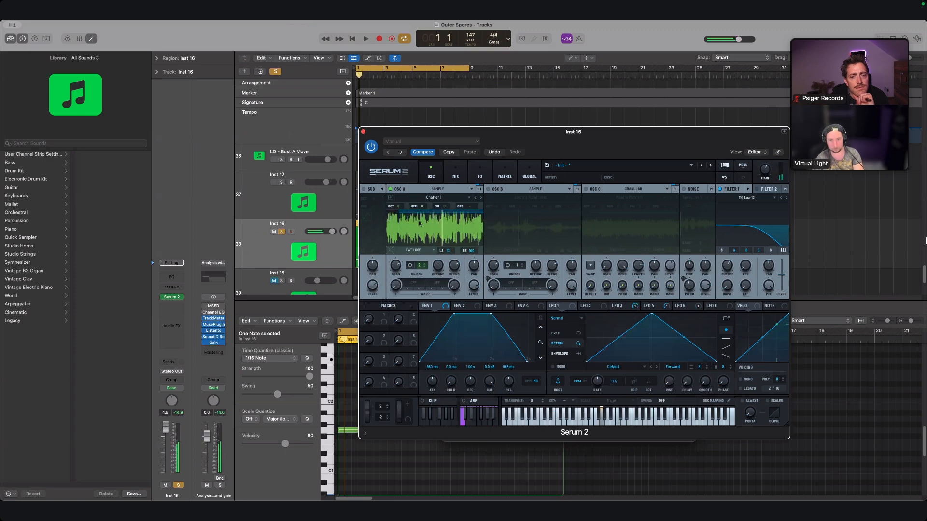
- Audition the Beeps sample in Osc A while sweeping its coarse pitch down and back up
left_click(476, 198)
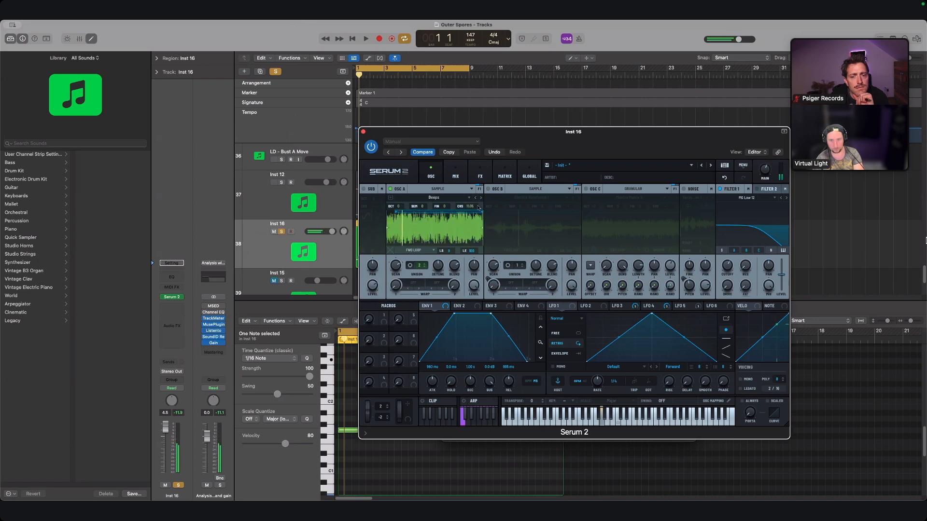
left_click_drag(474, 205, 461, 278)
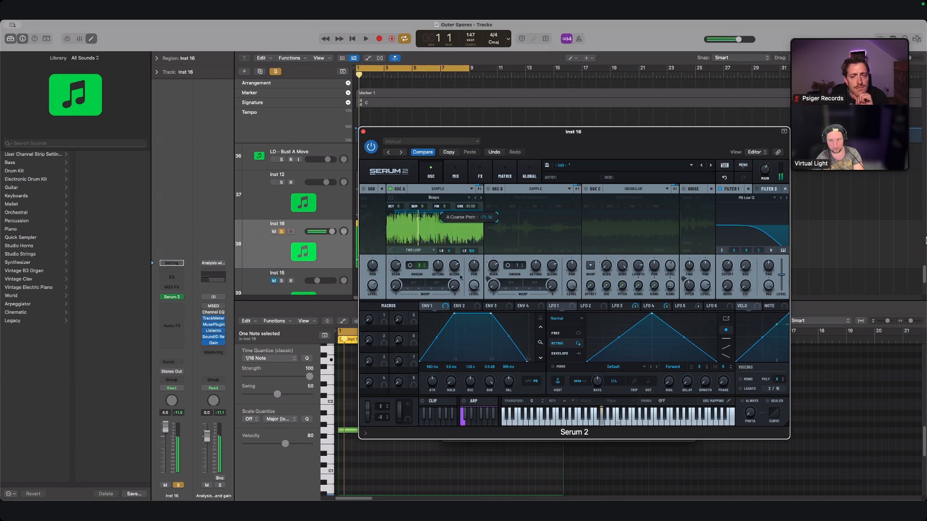
left_click_drag(488, 190, 477, 209)
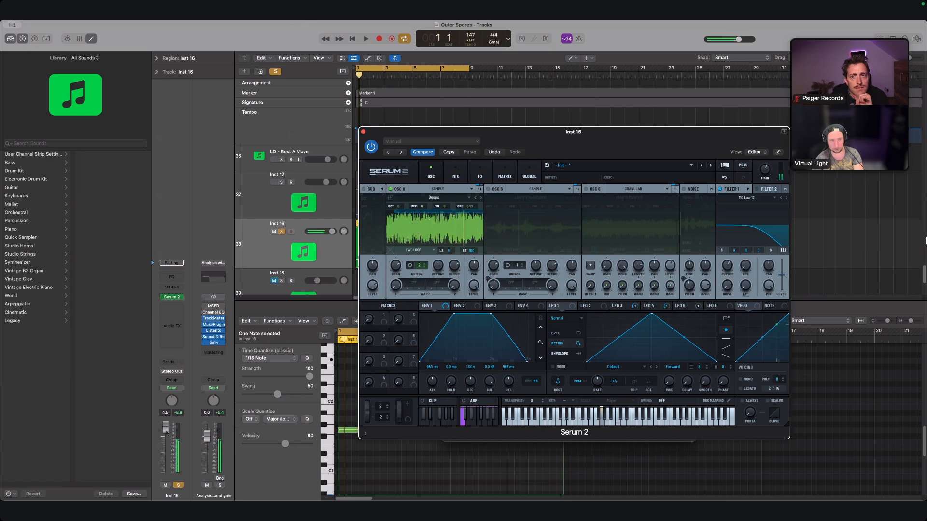
- Turn off Filter 1 and balance Inst 16's volume fader and Osc A's level
left_click_drag(170, 418, 170, 415)
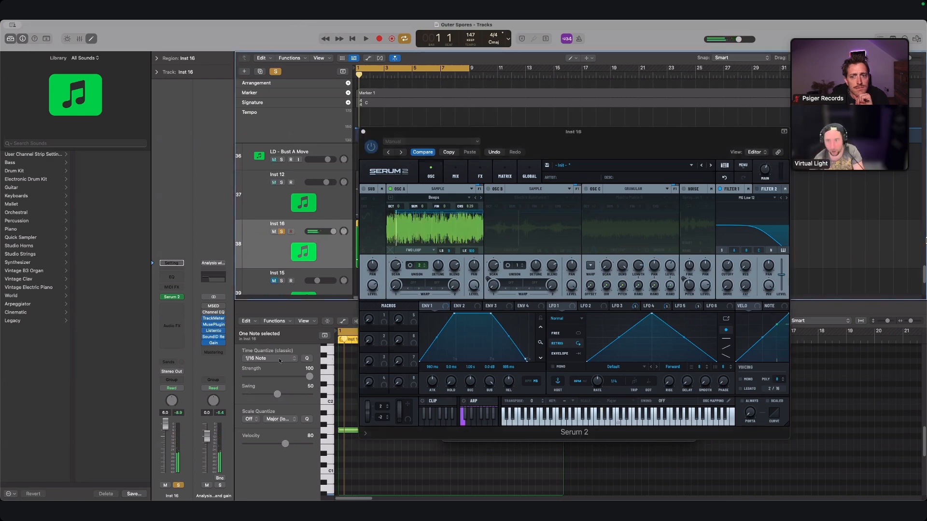
left_click(721, 190)
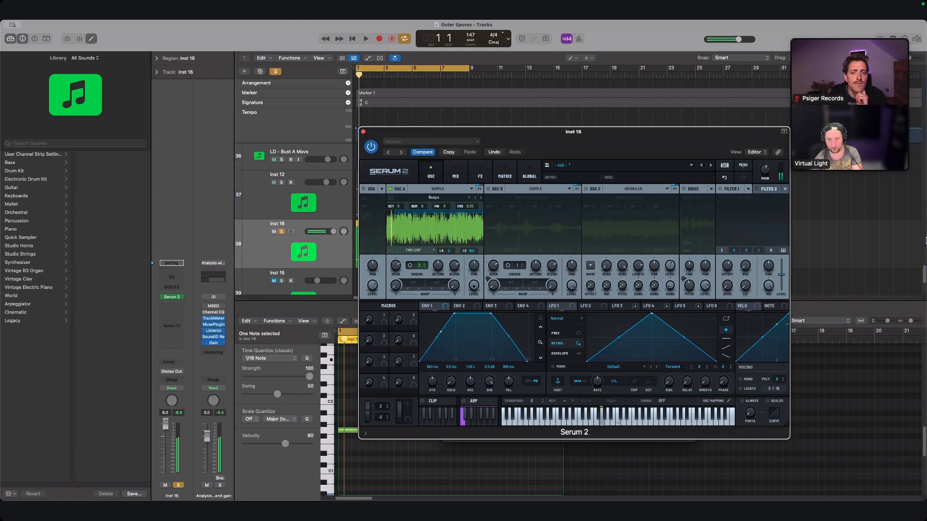
left_click_drag(165, 431, 165, 430)
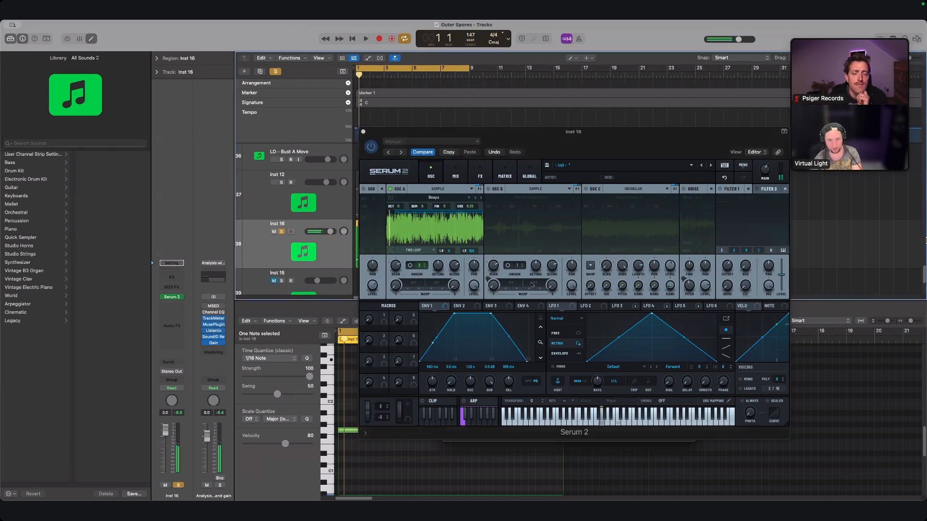
left_click_drag(474, 286, 474, 297)
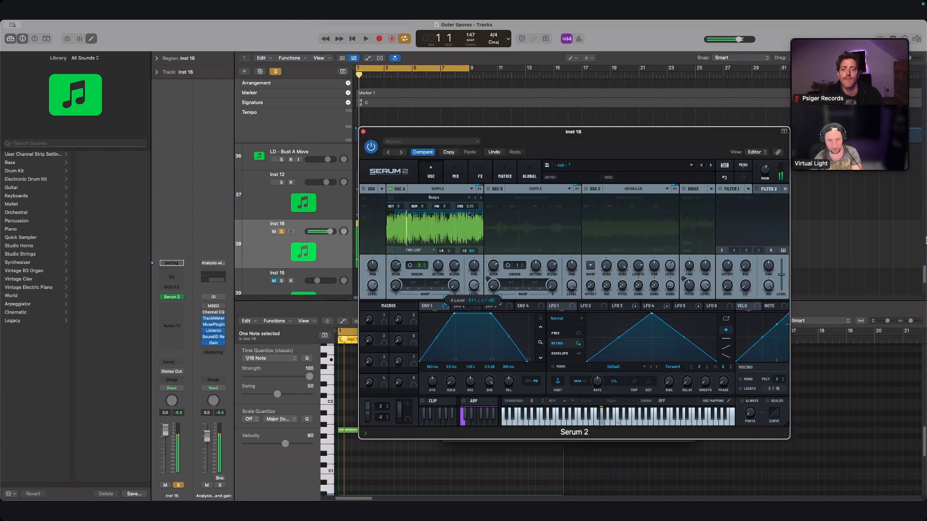
- Sweep the coarse pitch of Beeps down, then switch Osc A back to Chatter 1 and adjust its scan rate
left_click_drag(468, 206, 456, 255)
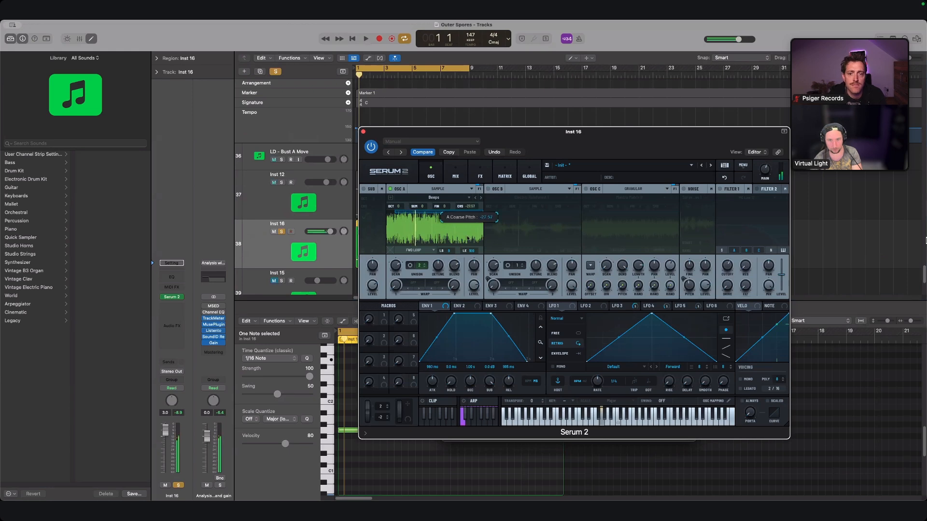
left_click(480, 198)
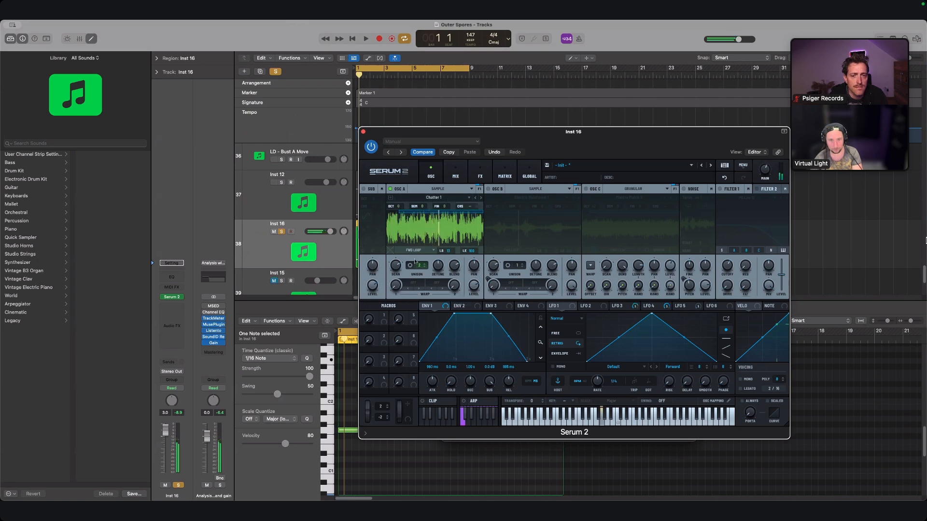
left_click_drag(392, 262, 393, 268)
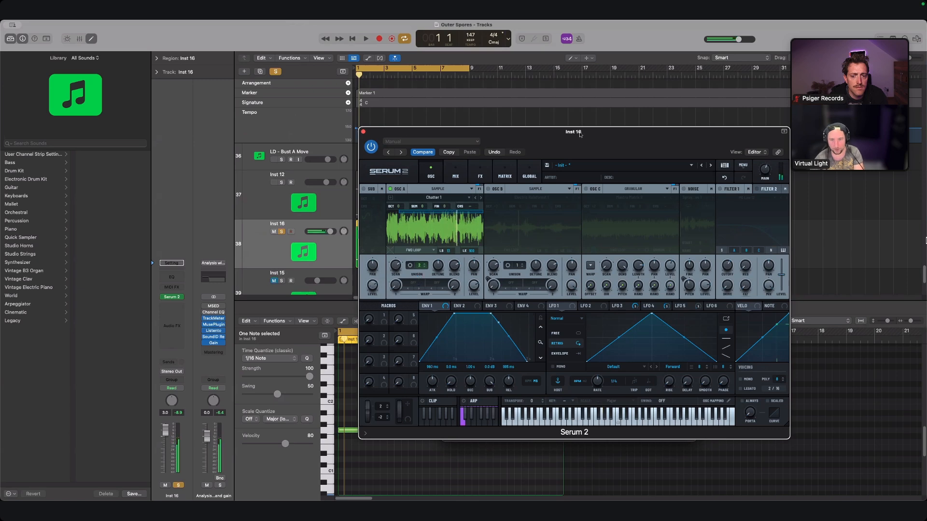
- Sweep Chatter 1's coarse pitch down and up in Osc A and vary the scan rate
left_click_drag(588, 148, 539, 150)
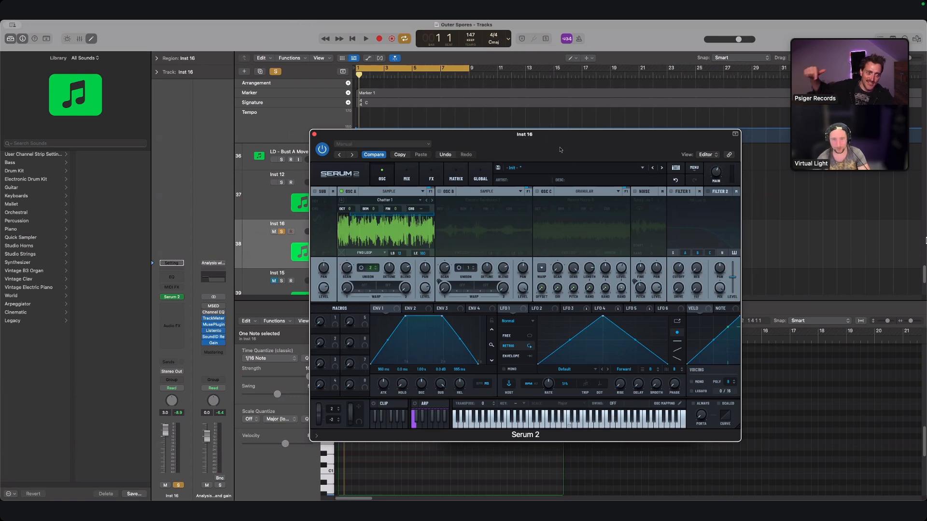
mouse_move(561, 150)
left_mouse_down()
mouse_move(568, 142)
mouse_move(554, 144)
left_mouse_up()
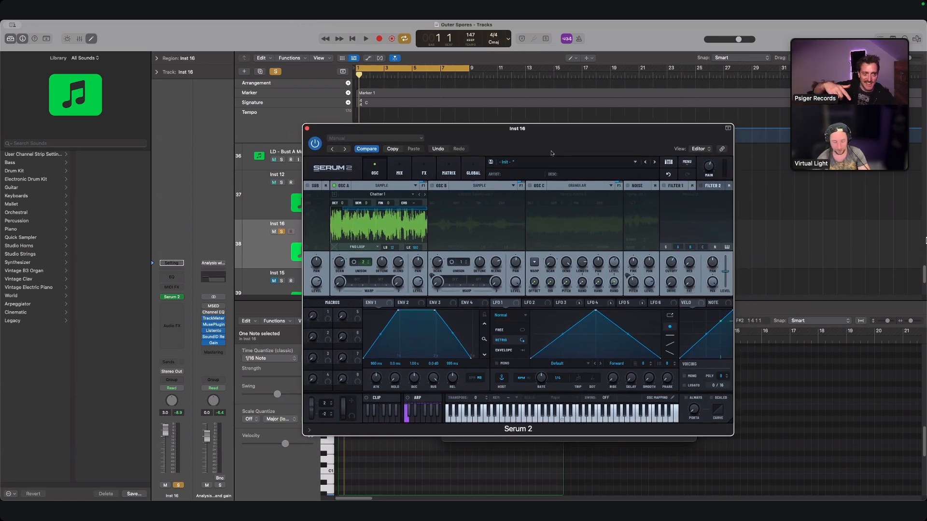
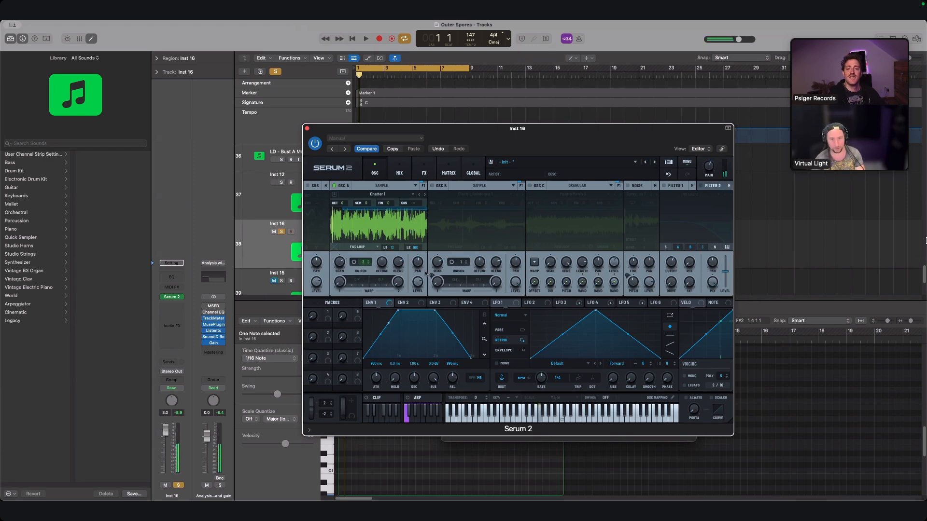
left_click_drag(404, 241, 410, 233)
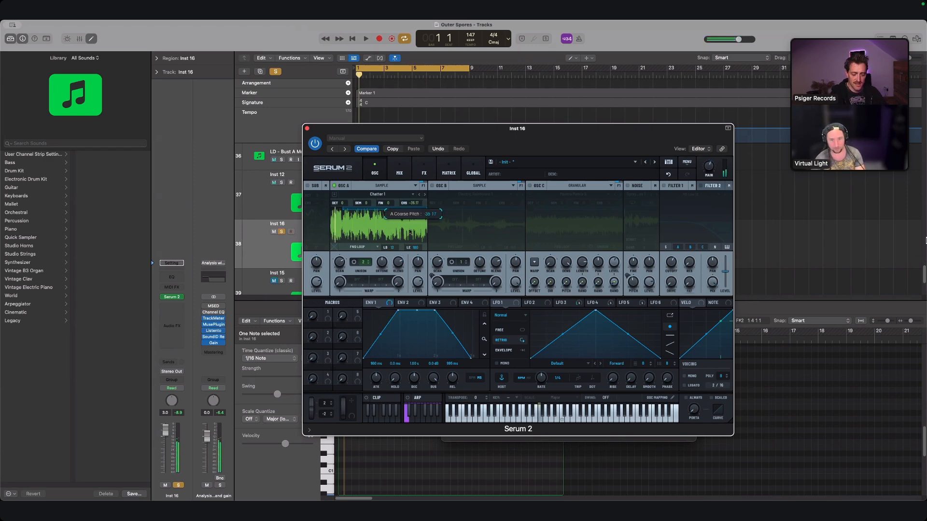
left_click_drag(425, 187, 422, 206)
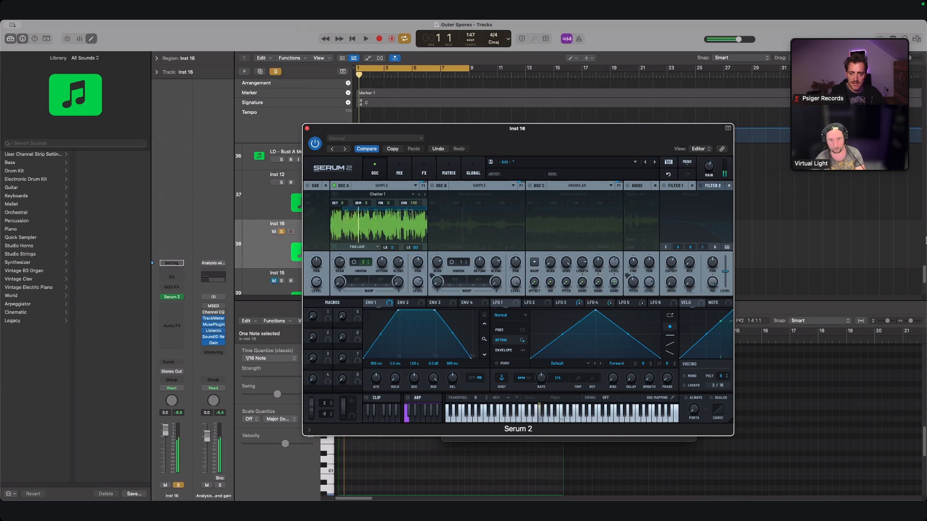
left_click_drag(410, 212, 340, 282)
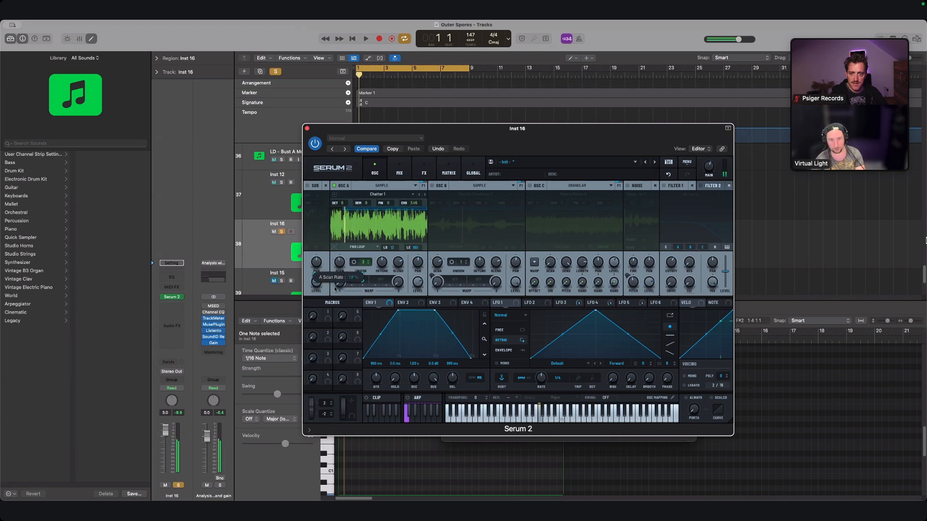
- Load Chatter 3 into Osc A, adjust its coarse pitch, and check the Outerverse sample list
left_click(425, 194)
left_click(425, 196)
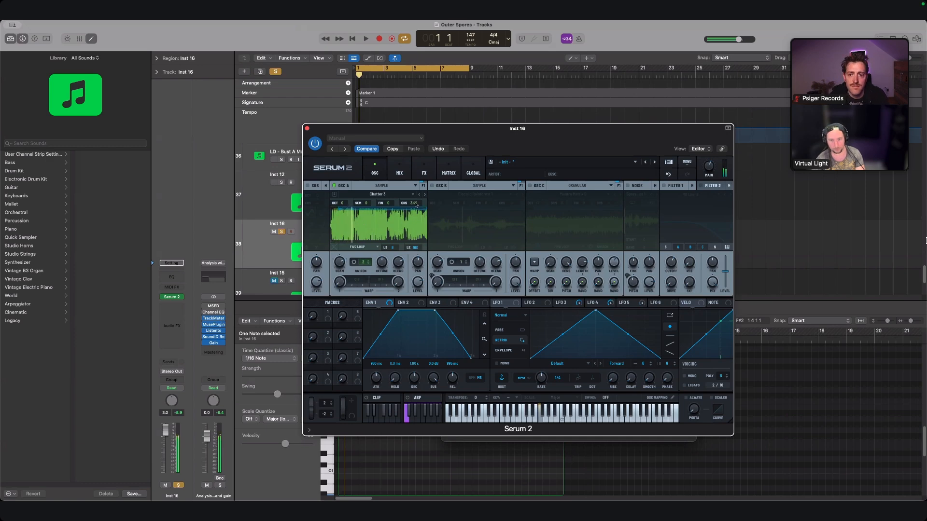
left_click_drag(416, 204, 423, 189)
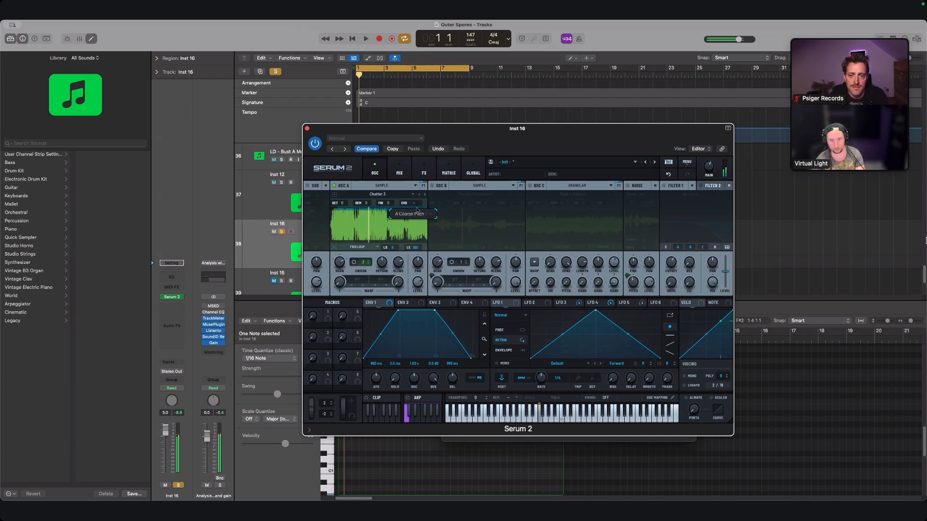
left_click(377, 194)
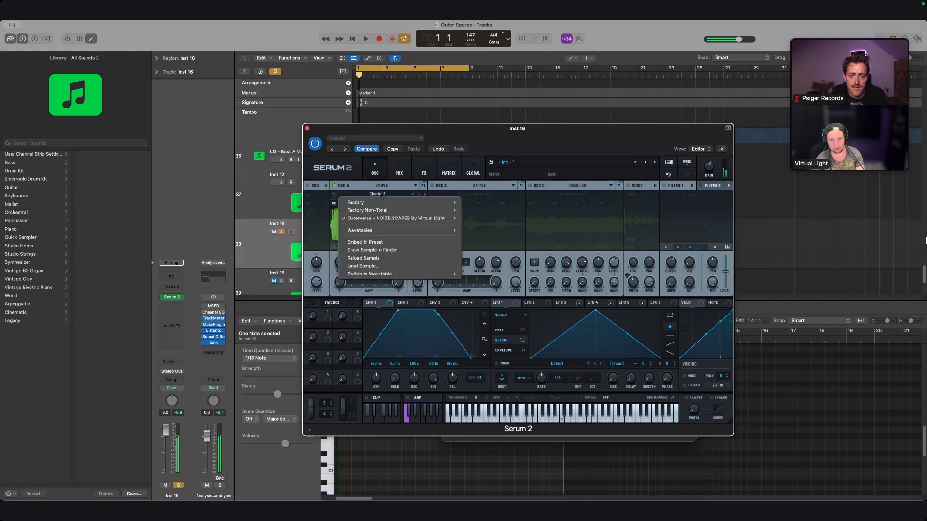
mouse_move(425, 219)
left_click(538, 156)
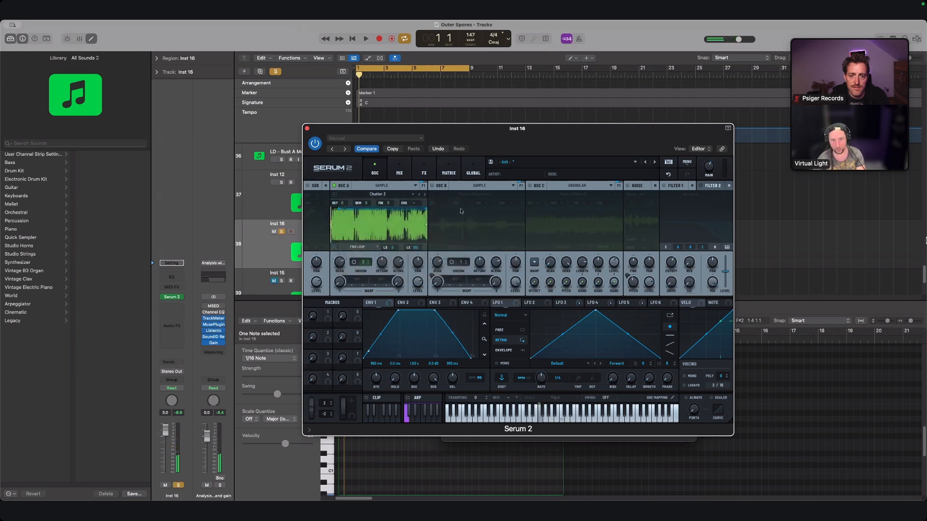
- Turn on Filter 1, adjust its cutoff, and enable Osc B with Electric Rainforest 1
left_click(664, 186)
left_click_drag(671, 278, 689, 252)
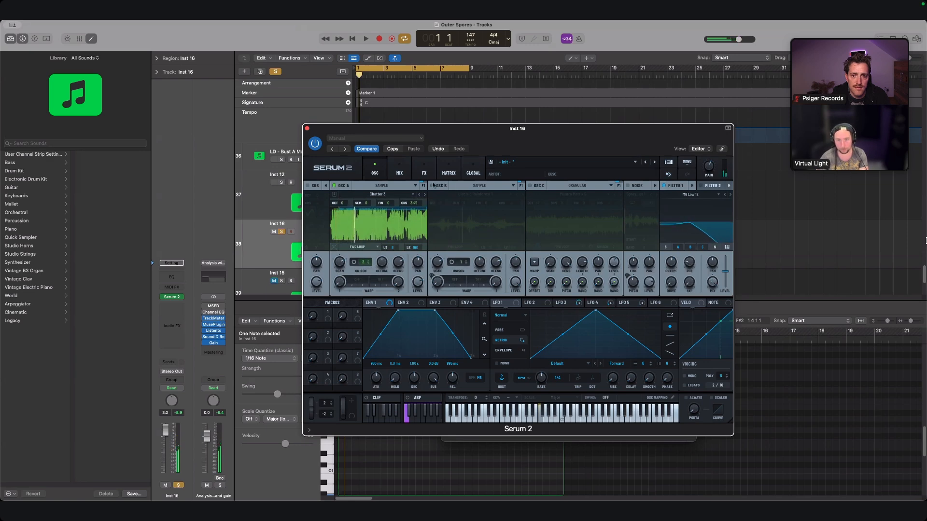
left_click(485, 204)
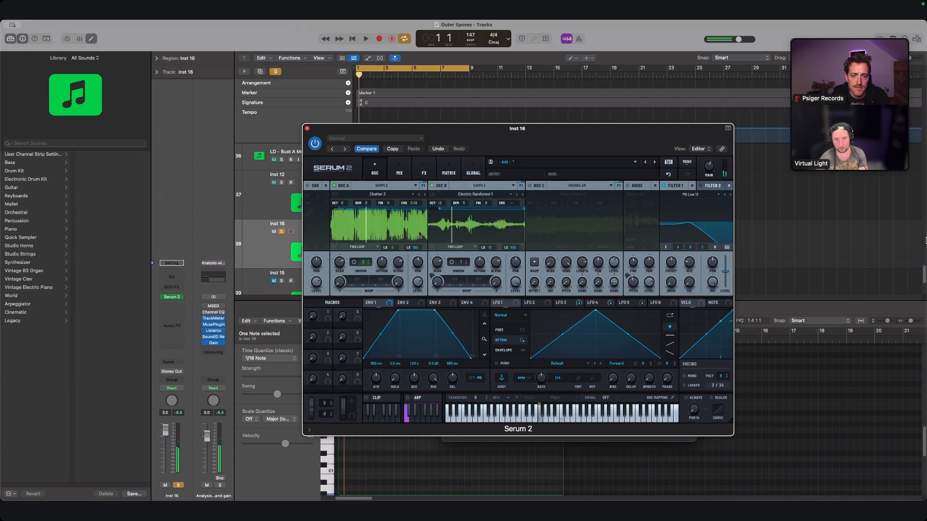
left_click_drag(676, 256, 677, 254)
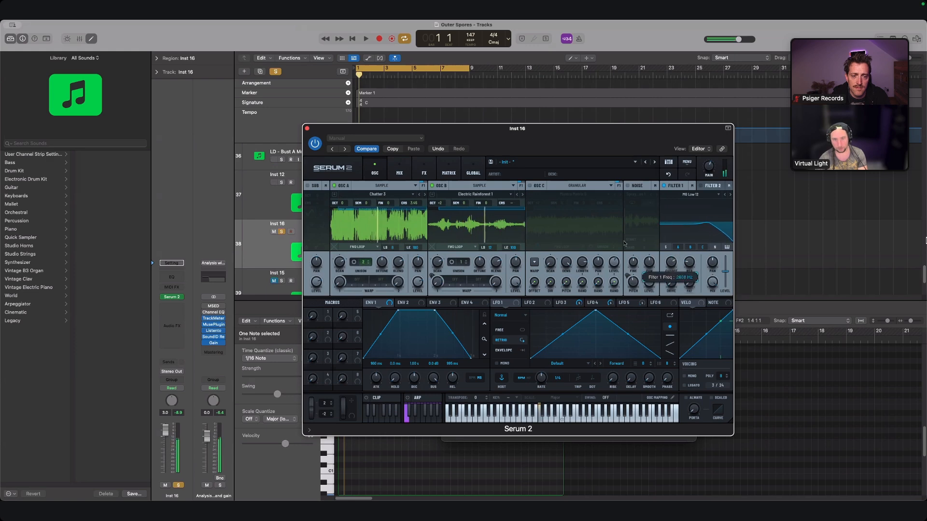
- Sweep Chatter 3's coarse pitch up and down in Osc A, then reset it
mouse_move(343, 203)
left_mouse_down()
mouse_move(344, 215)
mouse_move(347, 204)
left_mouse_up()
left_click_drag(414, 203, 417, 195)
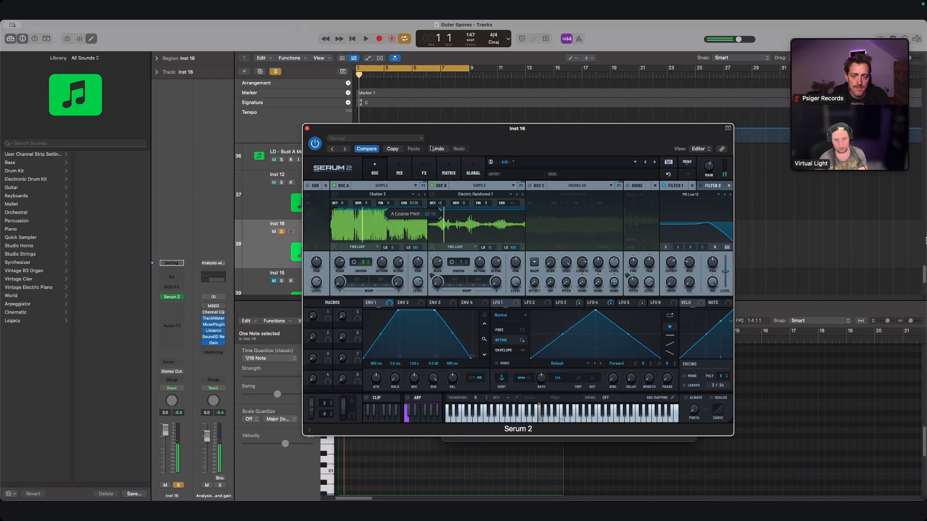
left_click_drag(422, 215, 419, 241)
double_click(413, 204)
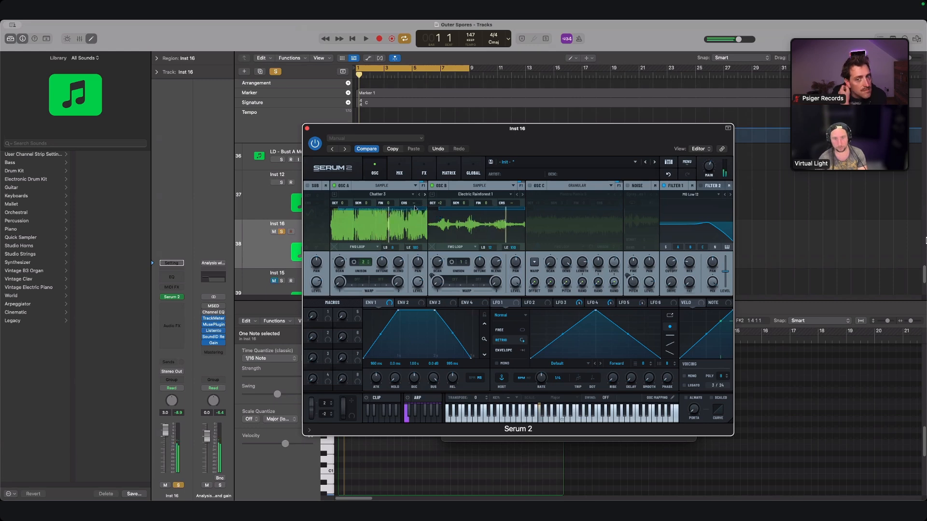
- Audition Clicks and Creepy Carrier 1 in Osc A, lower the octave to -1, and load Creepy Carrier 2
left_click(425, 194)
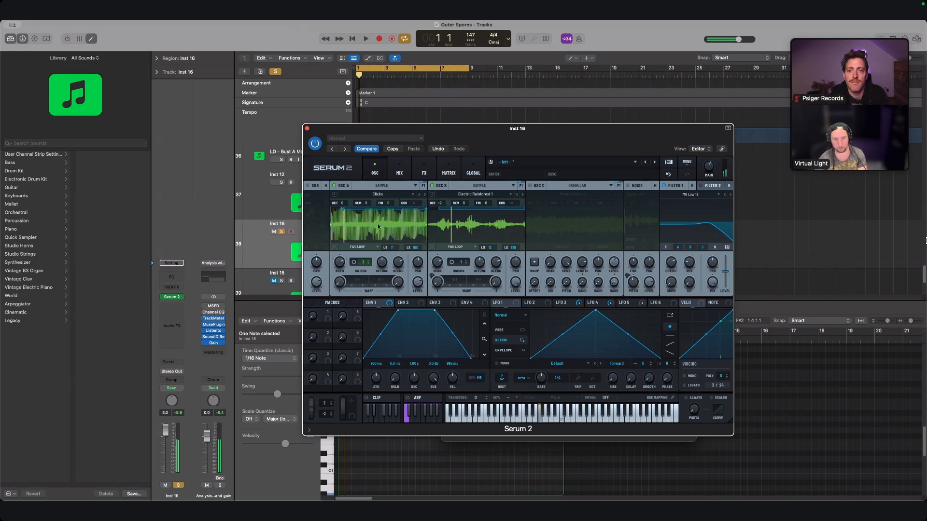
left_click_drag(346, 203, 351, 197)
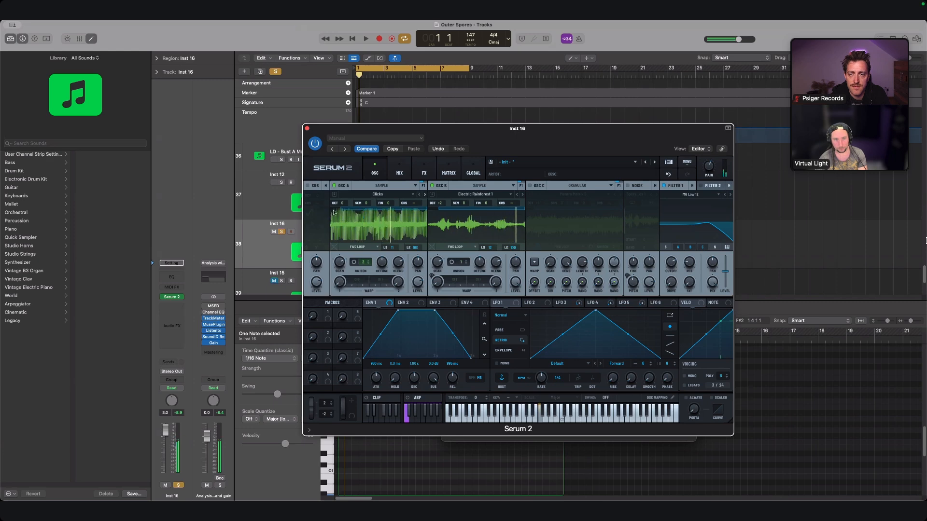
left_click(424, 195)
double_click(343, 203)
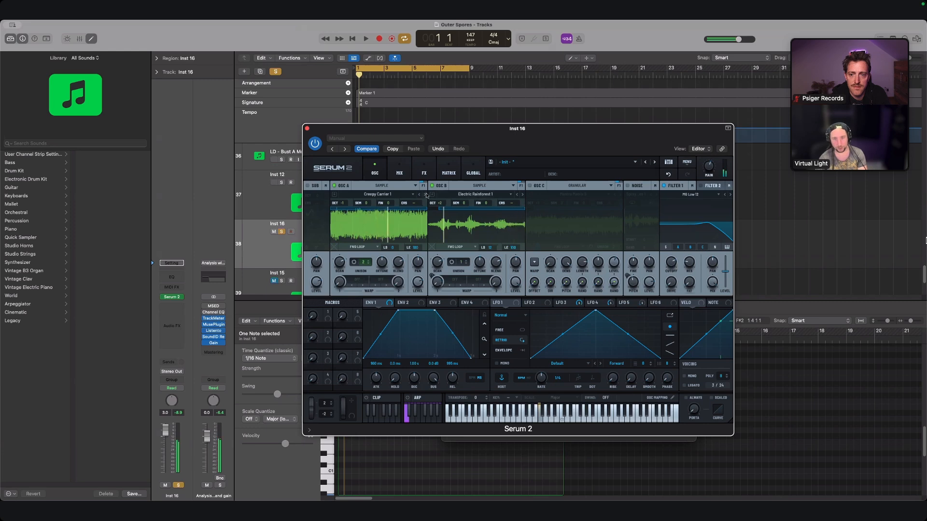
left_click(424, 195)
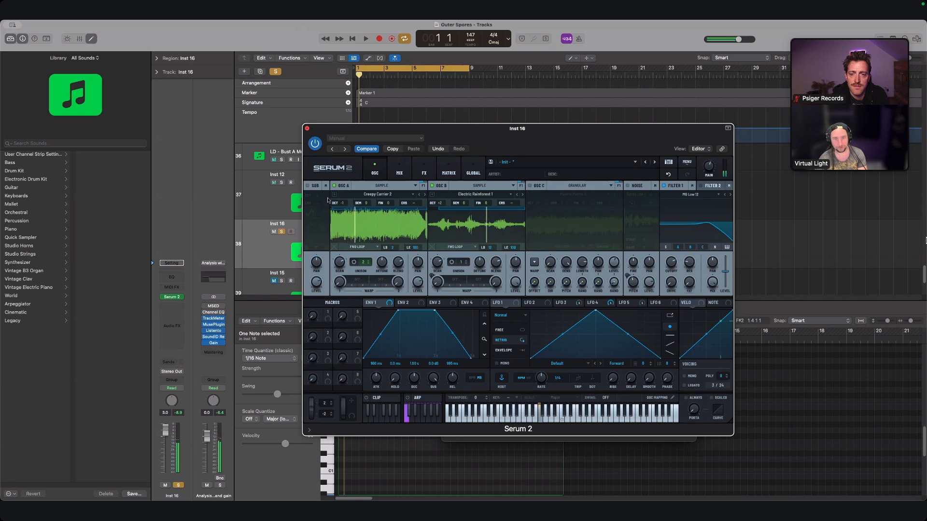
- Hide the synth window and play the arrangement with the cycle turned off
key("v")
key("space")
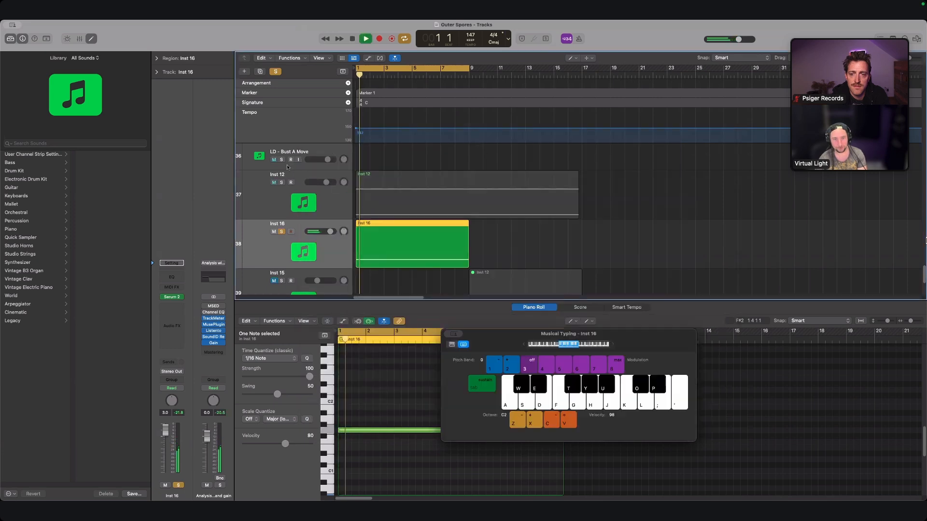
left_click(440, 69)
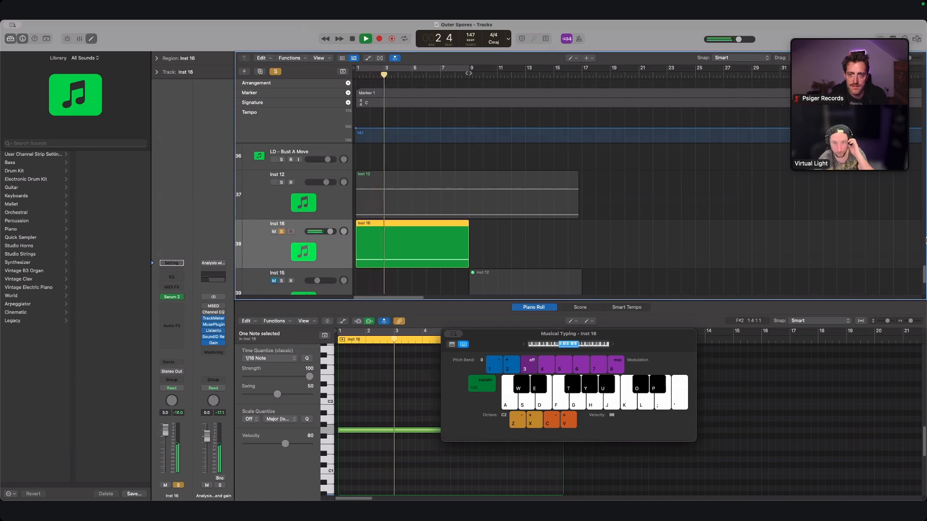
scroll(238, 195, "down", 2)
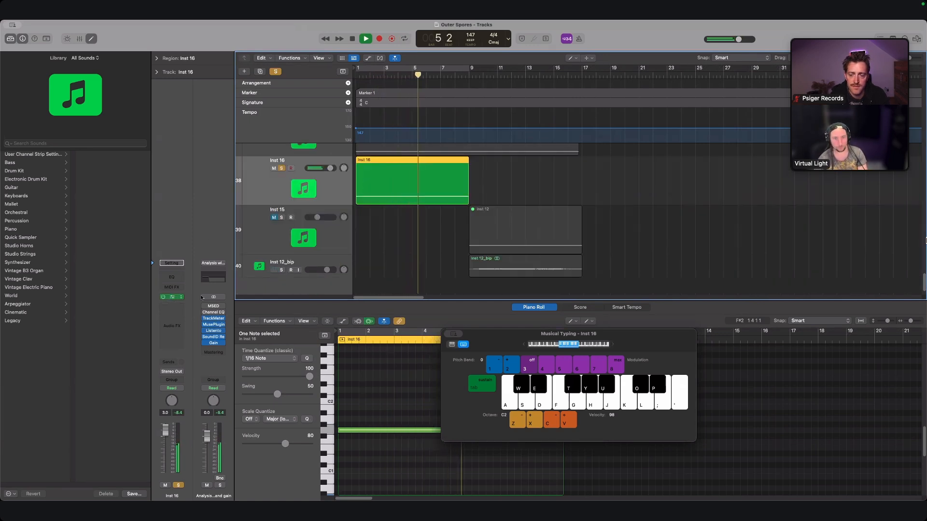
- Turn off Osc A, unsolo Inst 16, and restart playback from the beginning
left_click(172, 297)
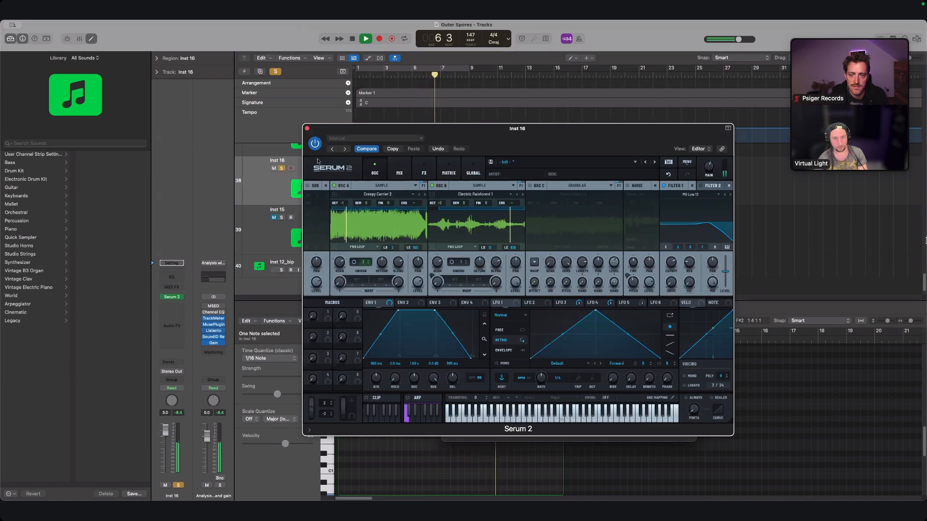
left_click(334, 186)
left_click(308, 129)
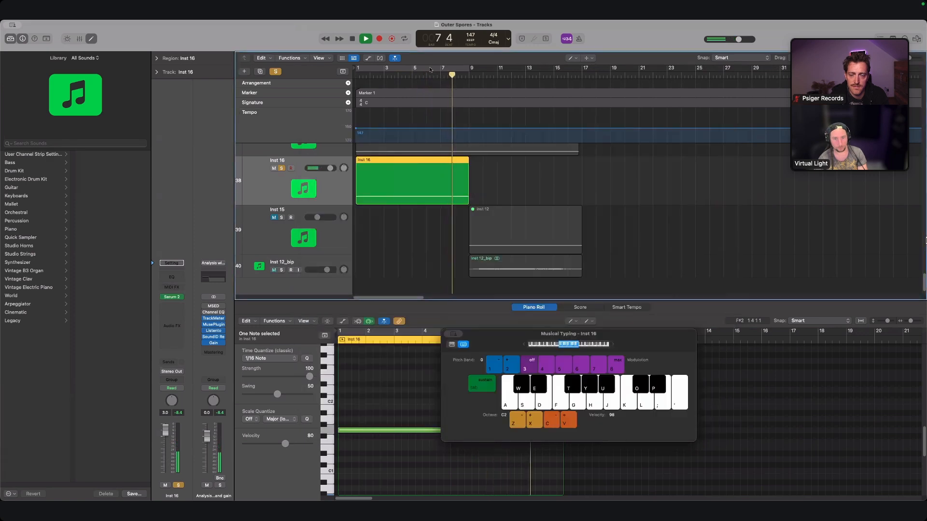
key("s")
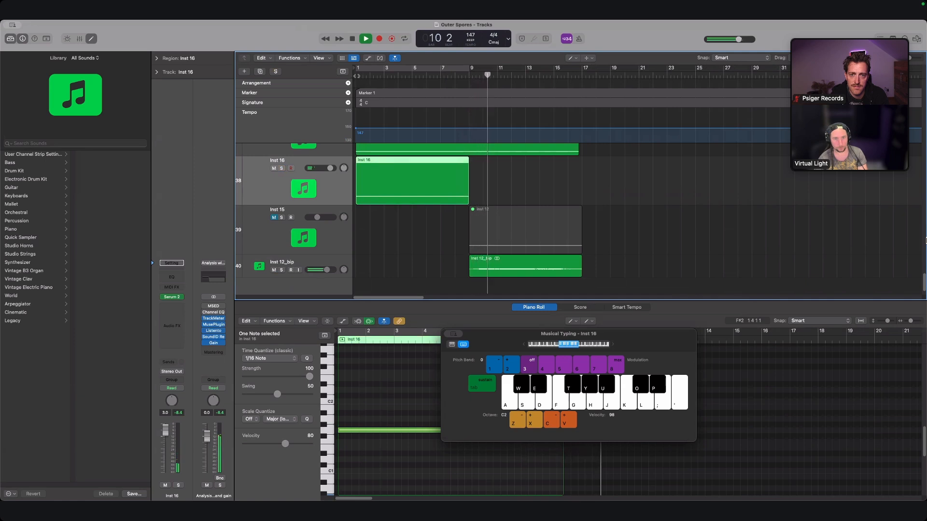
key("Return")
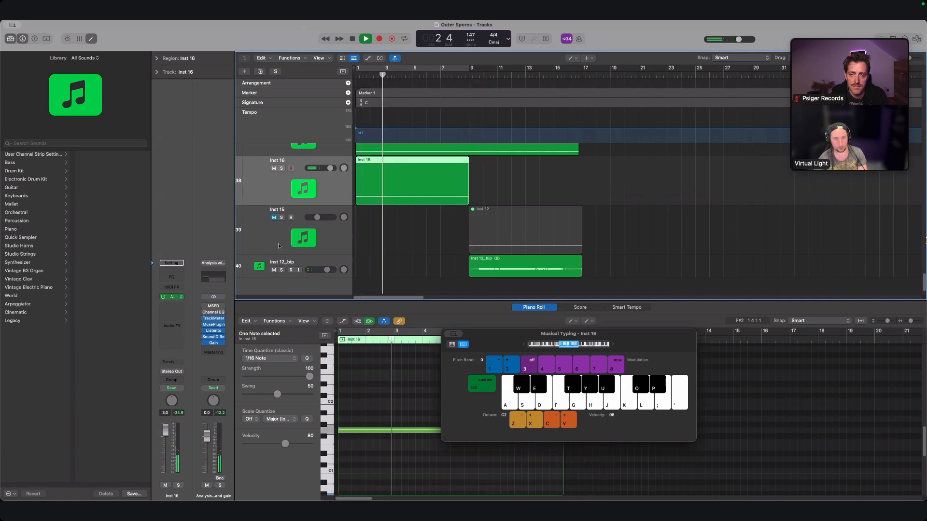
- Lower Osc B's coarse pitch to -64 and assign LFO 2 to modulate it
left_click(172, 297)
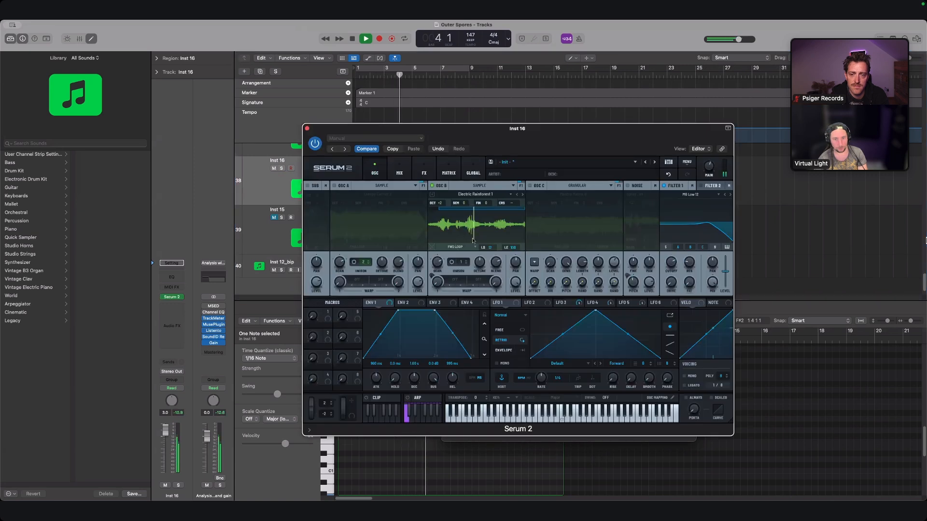
left_click_drag(440, 203, 439, 204)
left_click_drag(511, 203, 569, 333)
key("space")
left_click(536, 303)
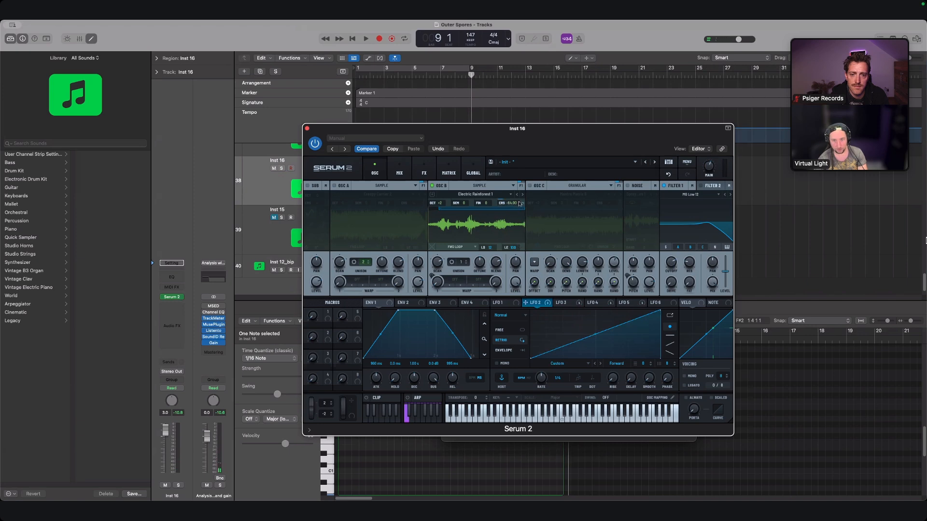
- Turn the cycle back on and slow LFO 2's rate to 8 bar, then play the result
key("space")
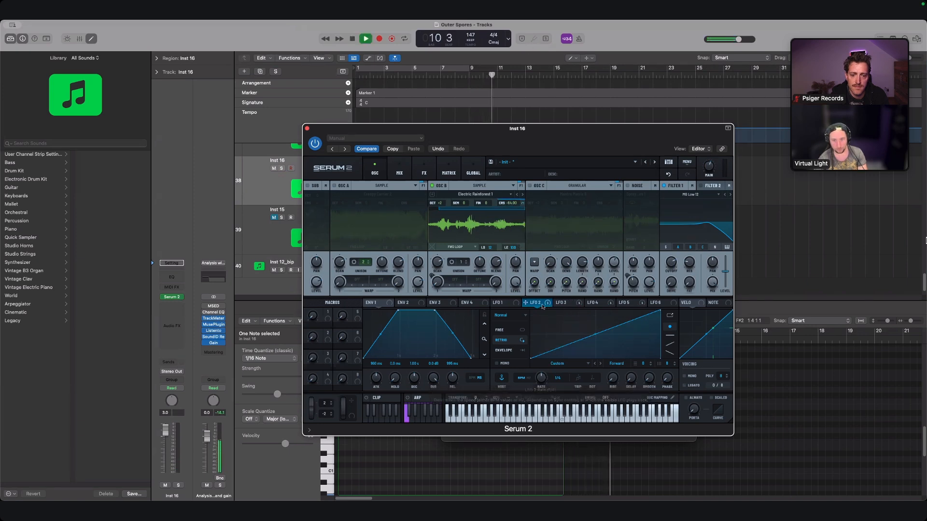
left_click_drag(464, 129, 463, 122)
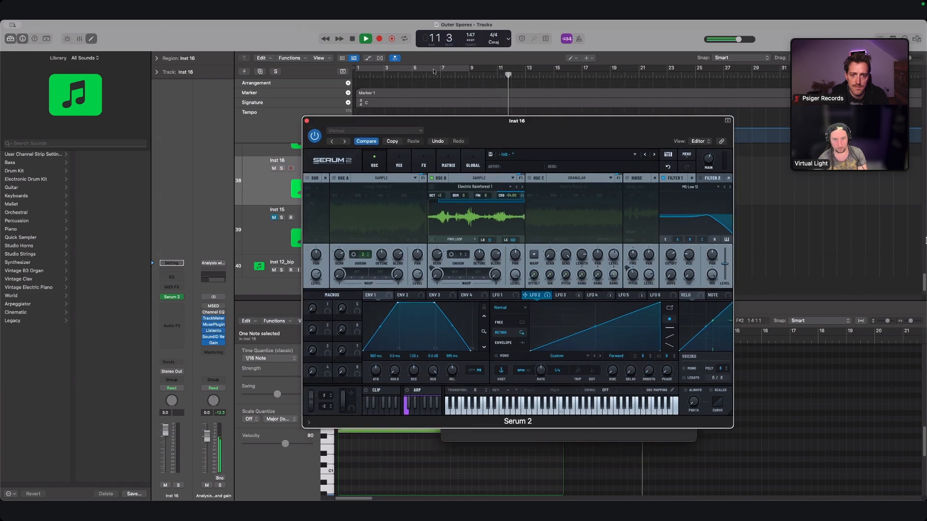
left_click(433, 71)
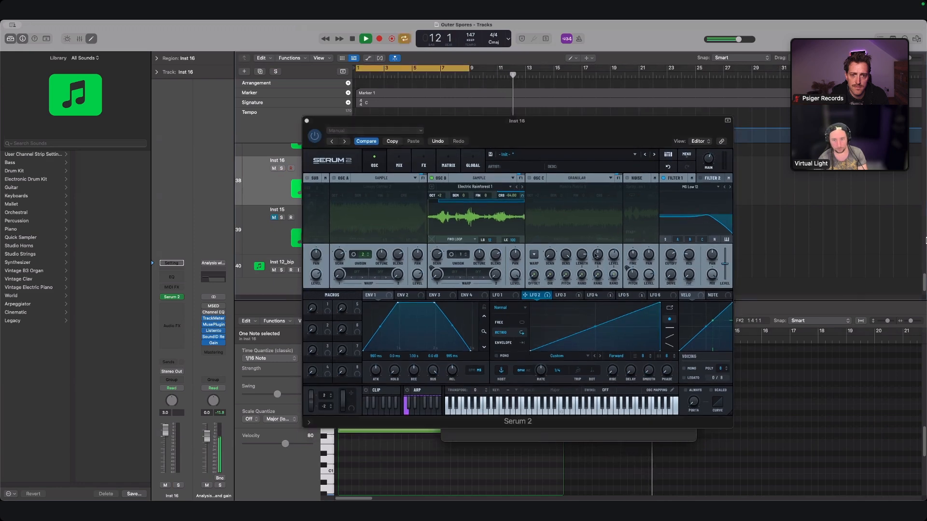
left_click(544, 397)
key("space")
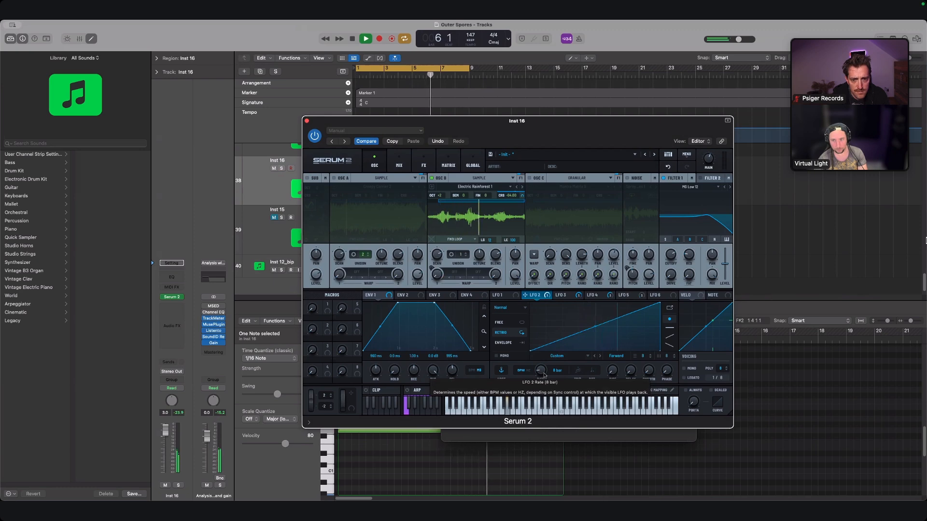
- Close the synth window, extend the cycle range to cover bars 1 to 17, and play the loop
left_click(306, 121)
left_click(457, 69)
key("space")
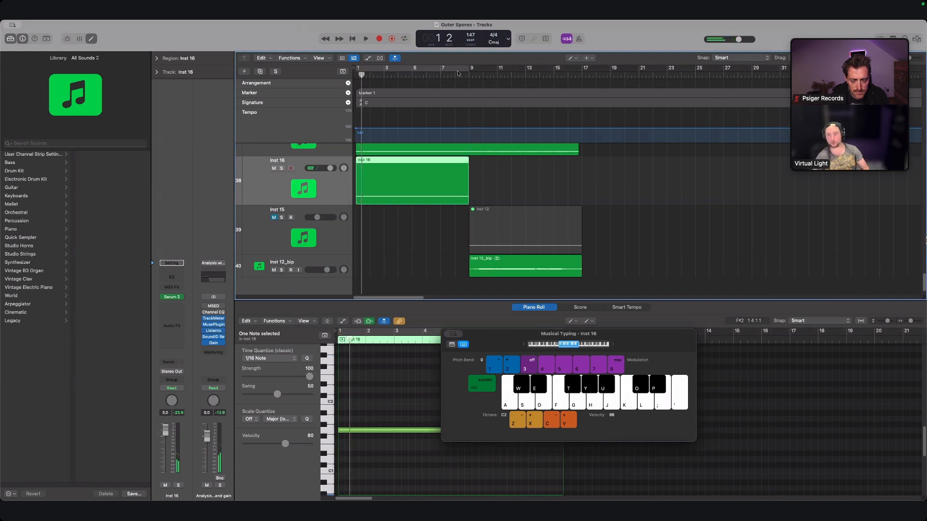
key("space")
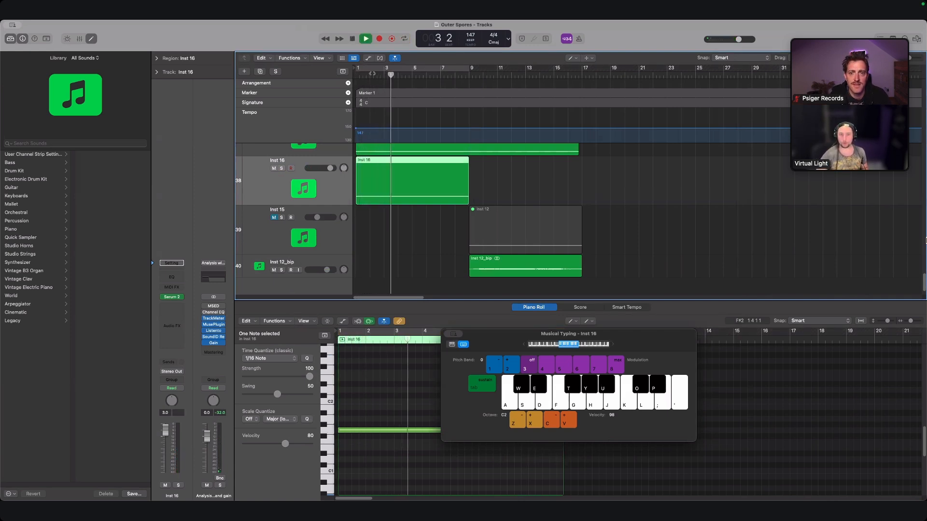
key("Return")
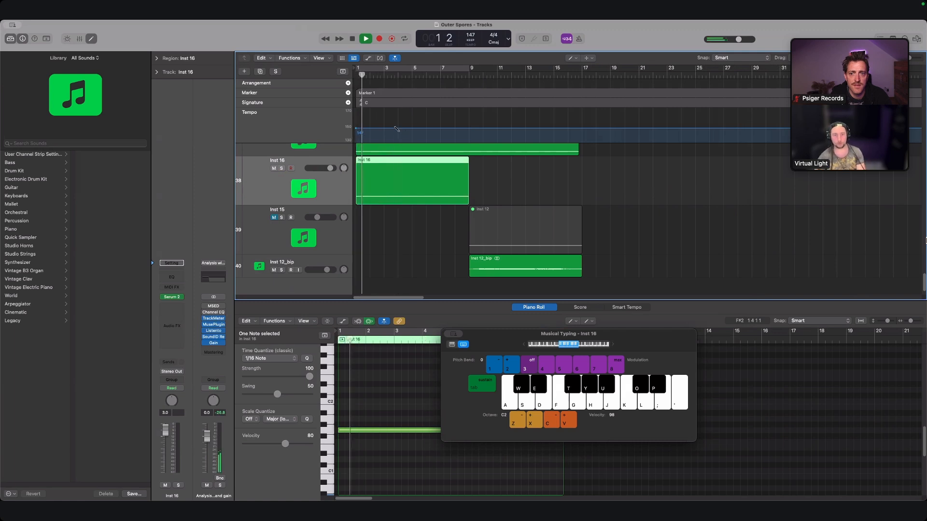
key("space")
left_click(453, 68)
left_click_drag(468, 68, 582, 72)
key("space")
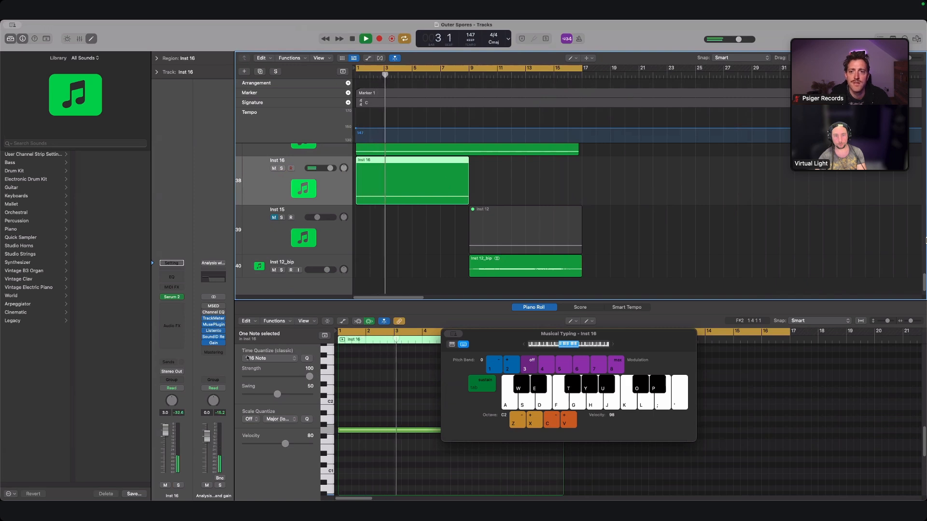
- Add a Compressor above the Reverb in Inst 16's main effects chain and set its threshold to about -14.5 dB
left_click(172, 297)
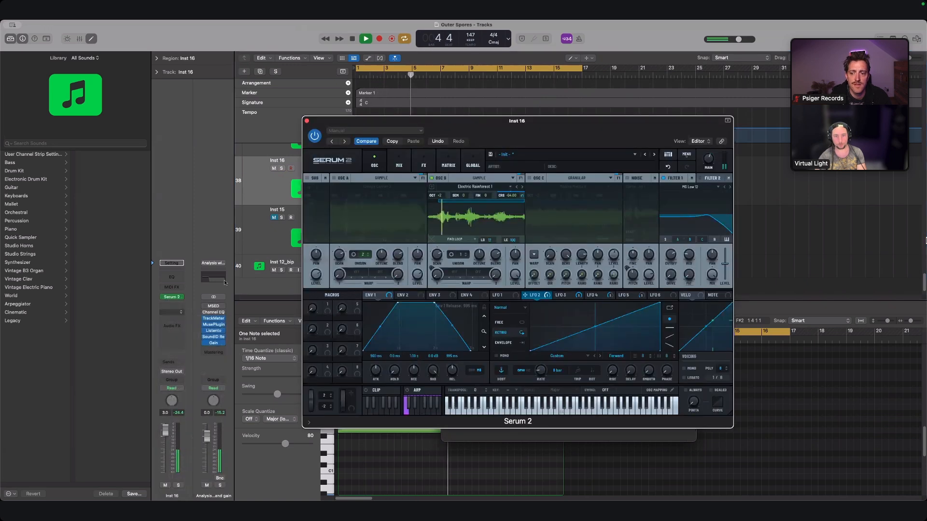
left_click(399, 161)
left_click(423, 164)
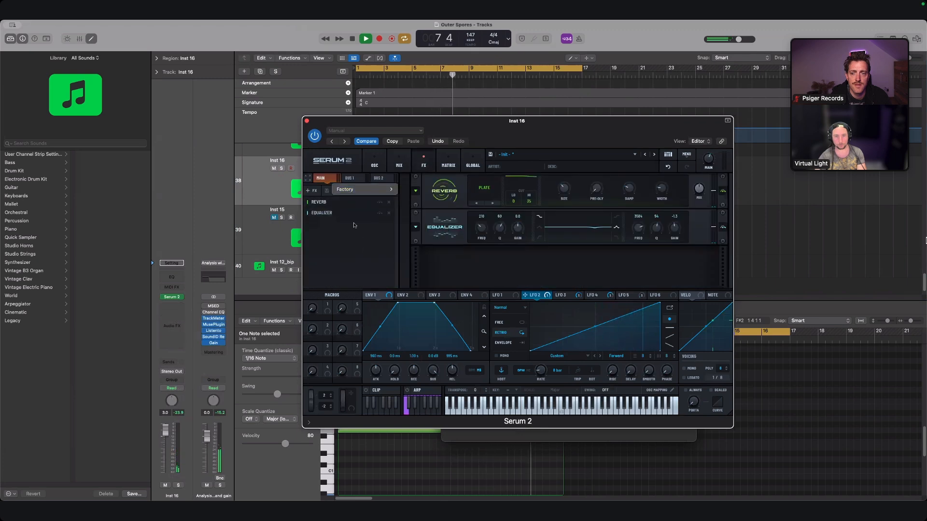
left_click(313, 190)
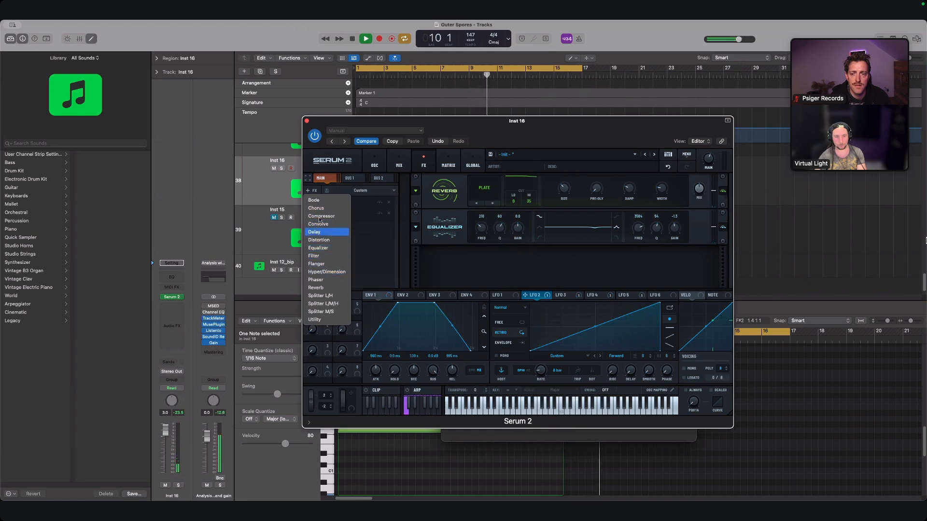
left_click(467, 254)
key("space")
left_click_drag(333, 224, 330, 202)
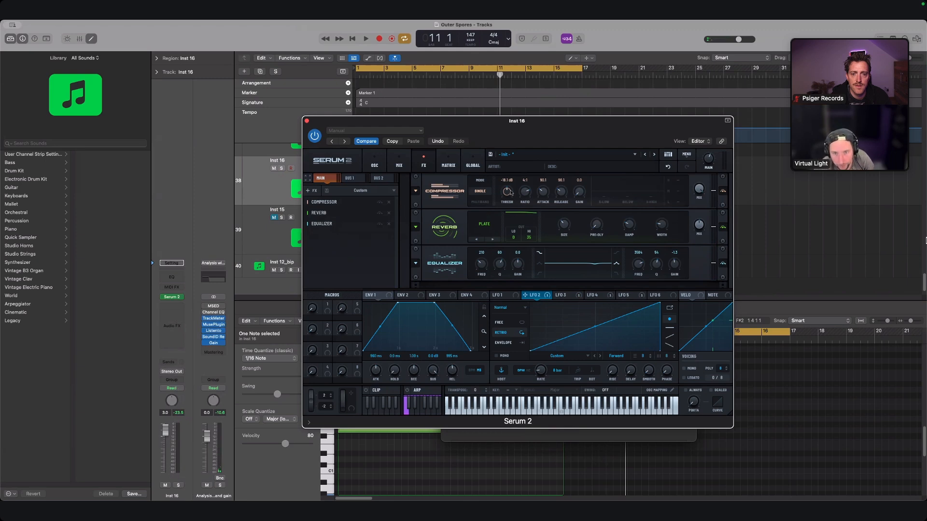
left_click_drag(510, 202, 510, 200)
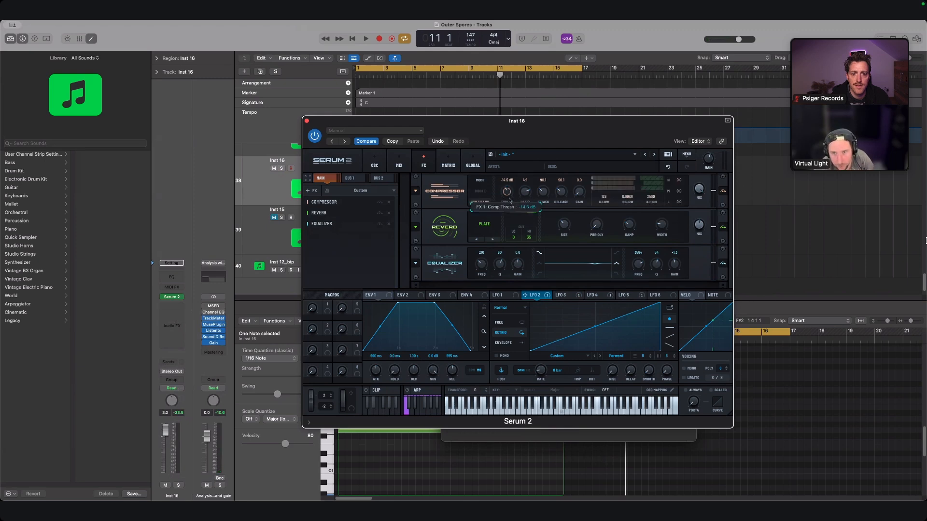
- Play the loop while lowering the Compressor's threshold to about -19.1 dB and adjusting Serum's main volume
key("space")
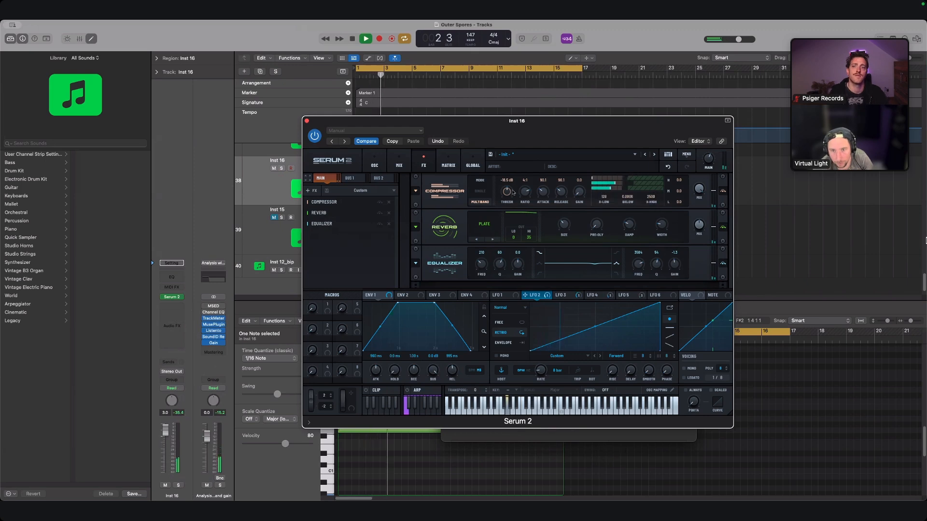
scroll(513, 193, "down", 1)
left_click_drag(513, 195, 515, 194)
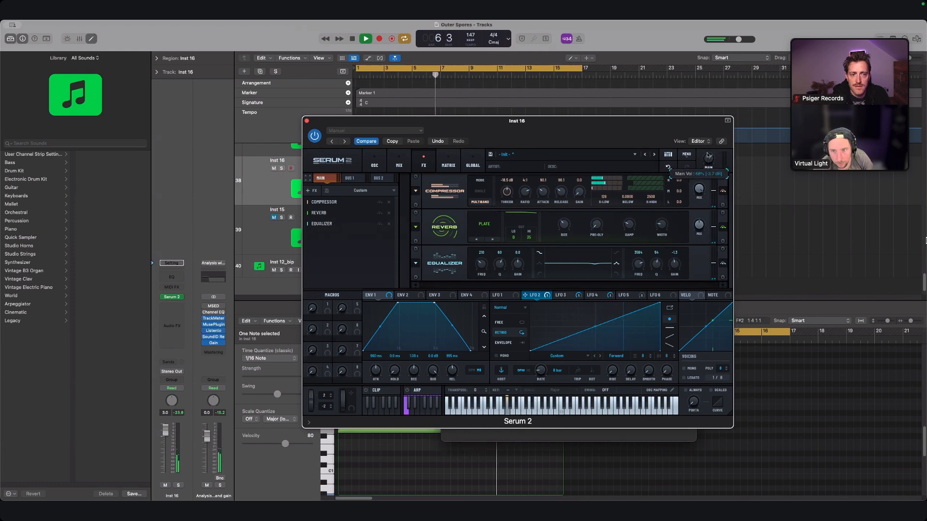
left_click_drag(535, 122, 541, 183)
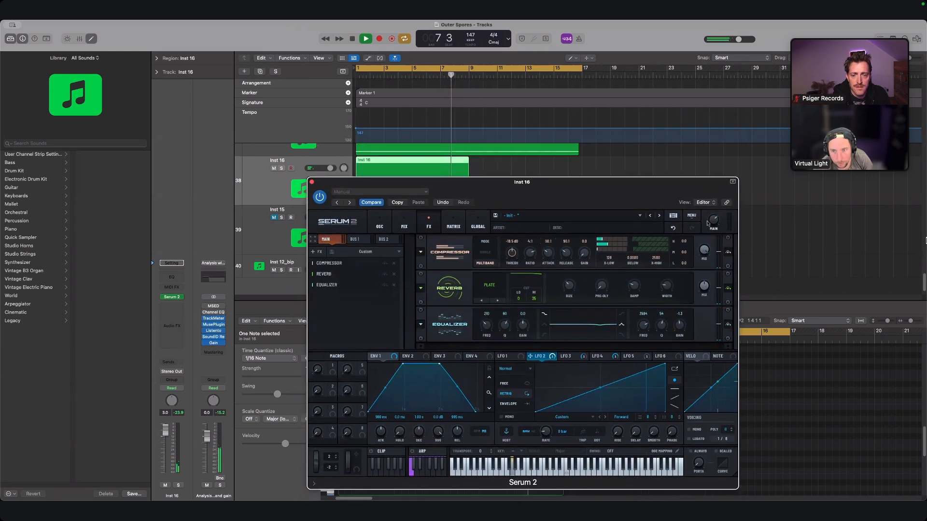
left_click_drag(713, 220, 714, 215)
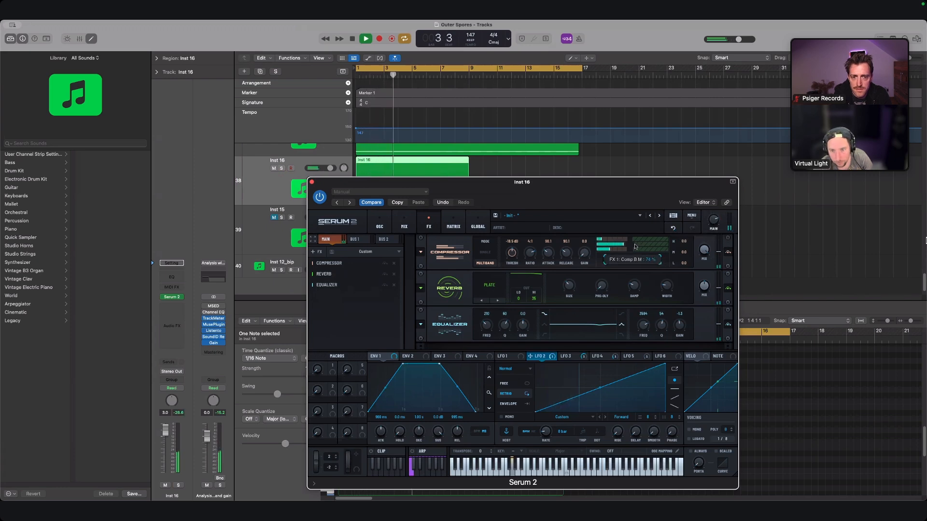
left_click_drag(533, 254, 510, 271)
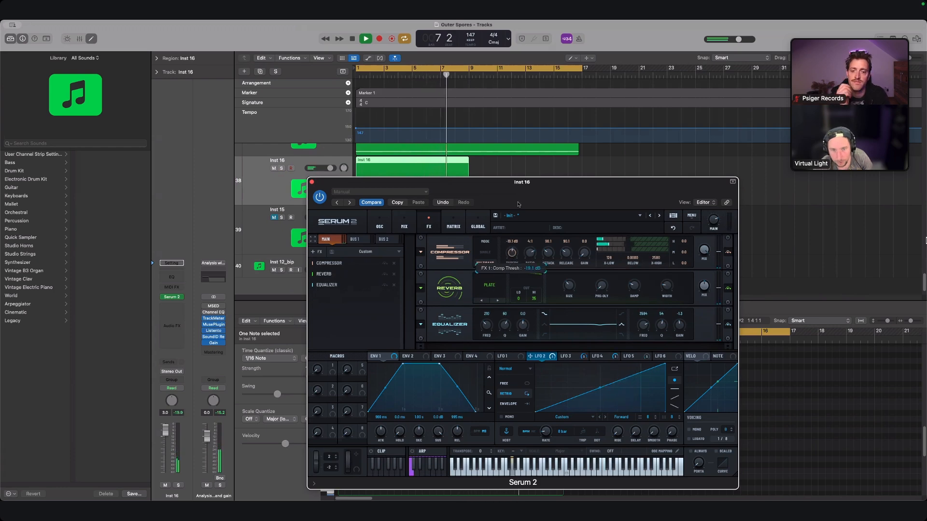
- Return to the oscillator page, play the loop to audition Osc B's pitch modulation, and close the synth window
left_click(384, 225)
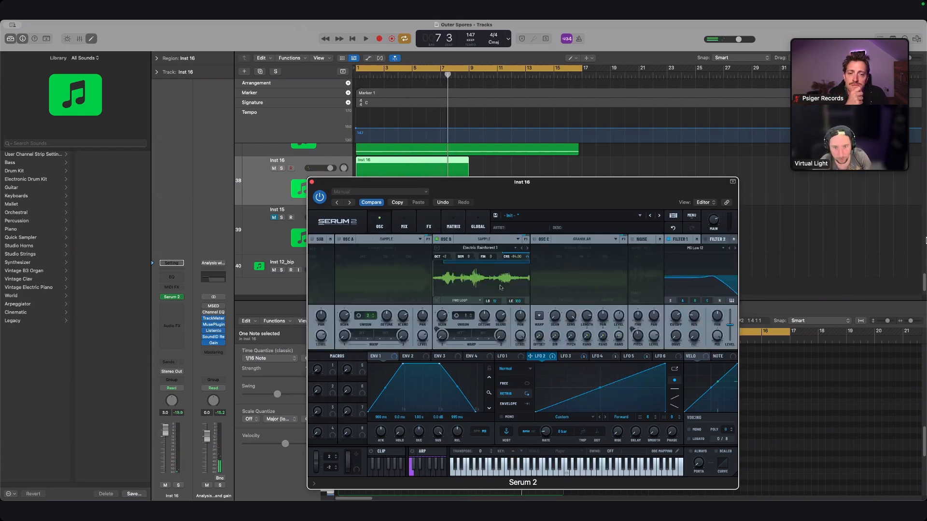
key("space")
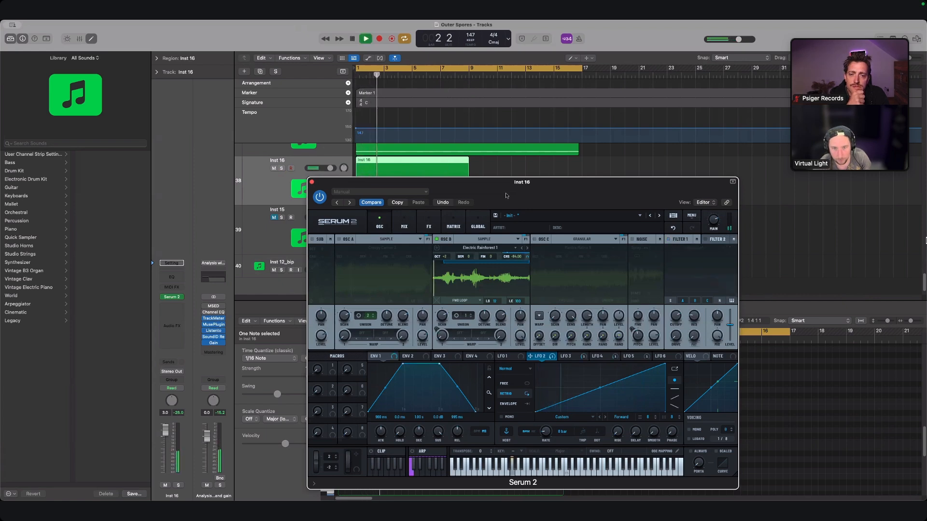
left_click_drag(520, 258, 520, 257)
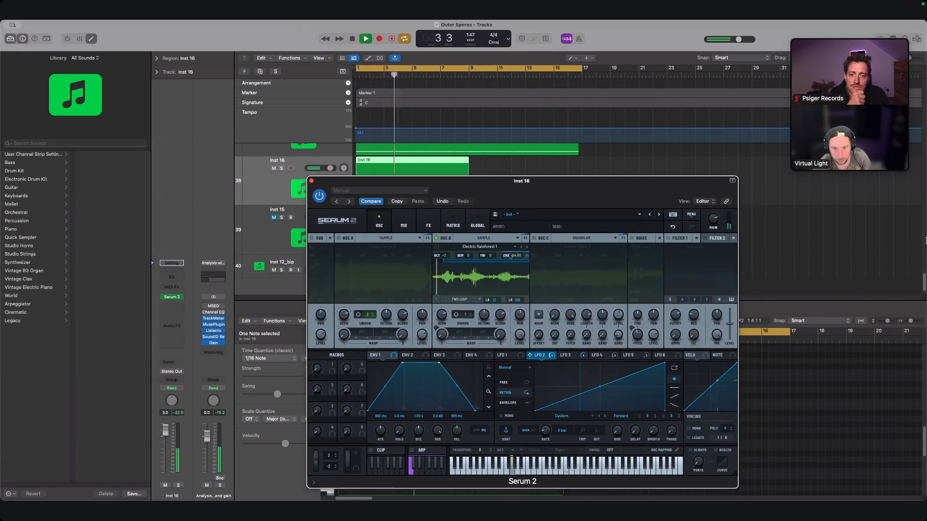
mouse_move(510, 254)
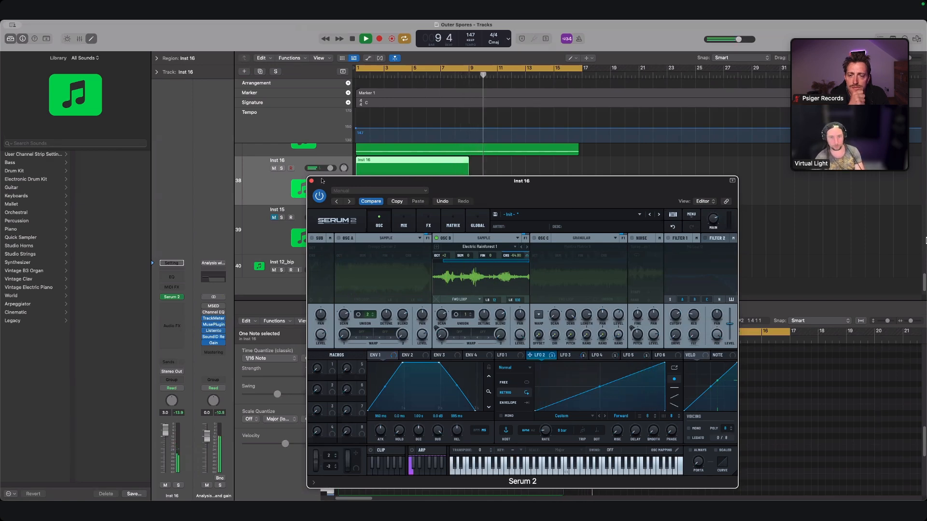
left_click(310, 180)
- Select the Inst 12_bip track, close the Musical Typing keyboard, and turn off the cycle while enlarging the tracks area
left_click(274, 265)
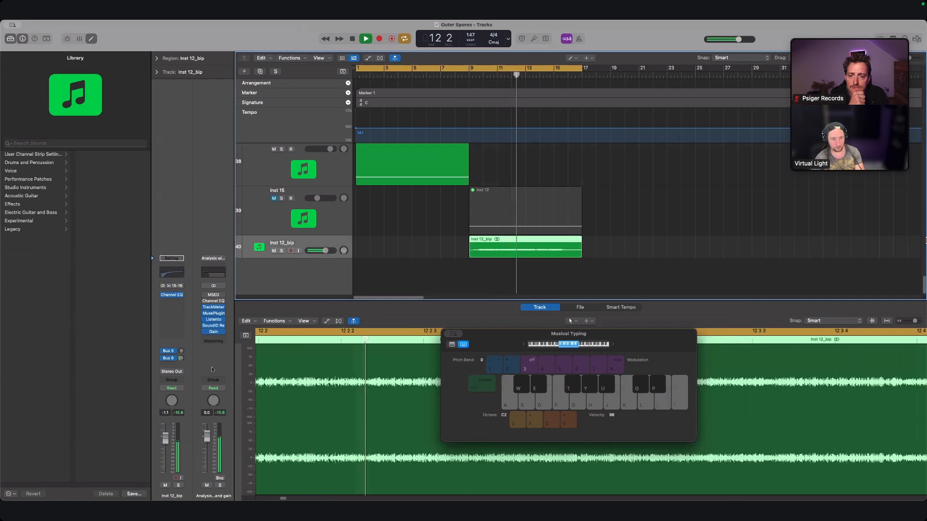
left_click(292, 251)
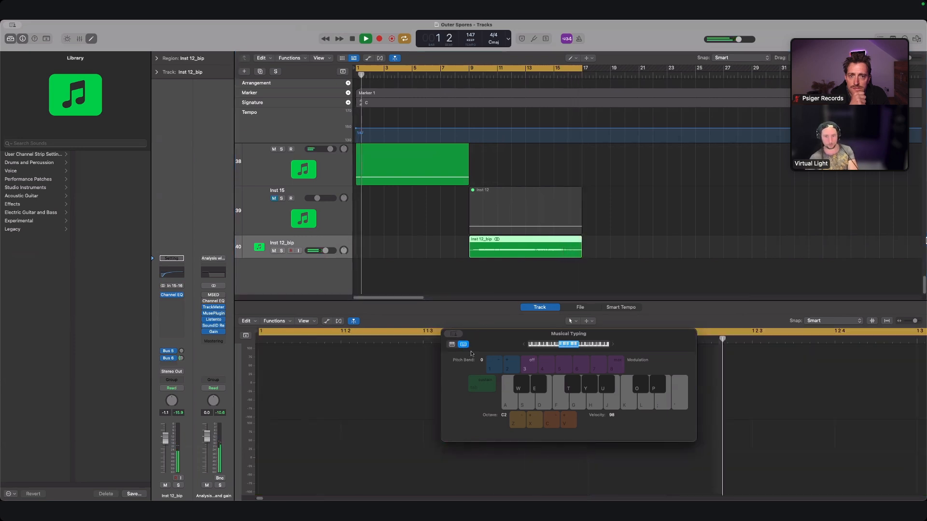
left_click(450, 335)
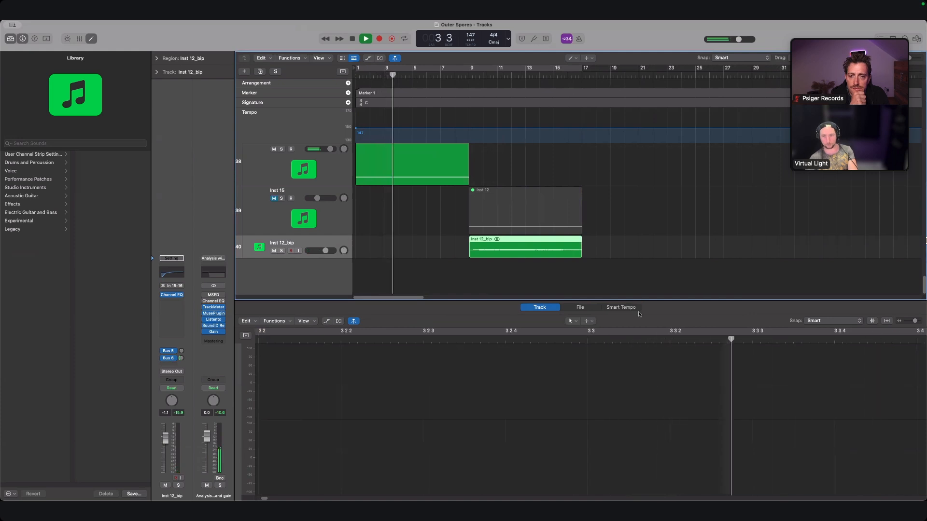
left_click_drag(657, 303, 657, 411)
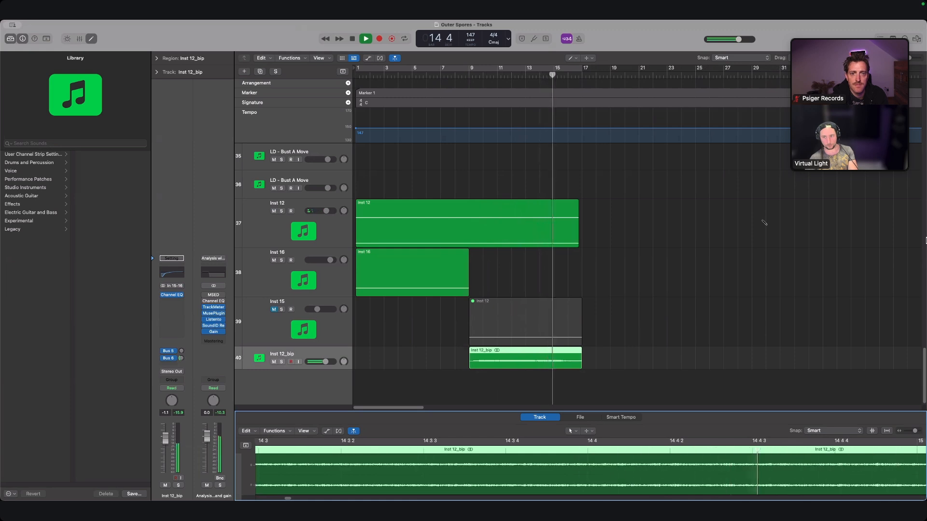
- Copy the Inst 4 region on the Perfect Bass track from bar 49 back to bar 17
left_click_drag(910, 58, 909, 59)
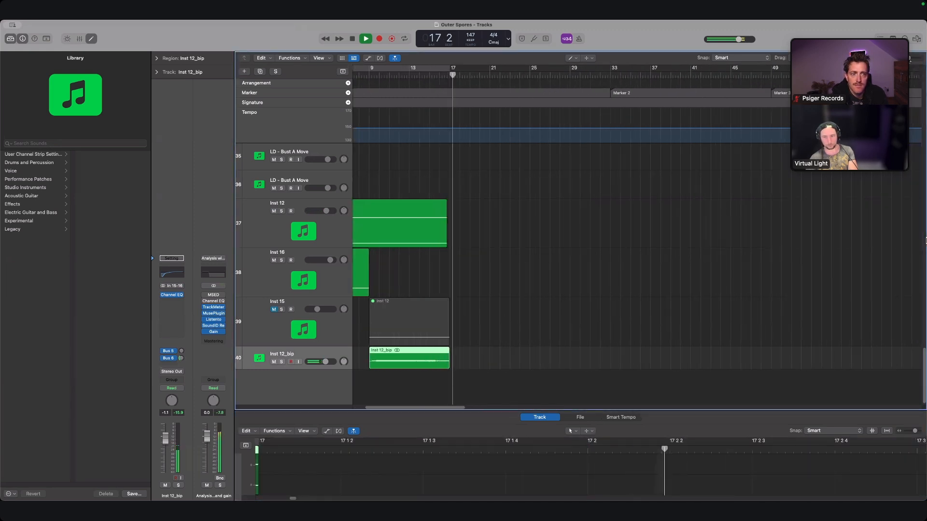
scroll(637, 214, "up", 5)
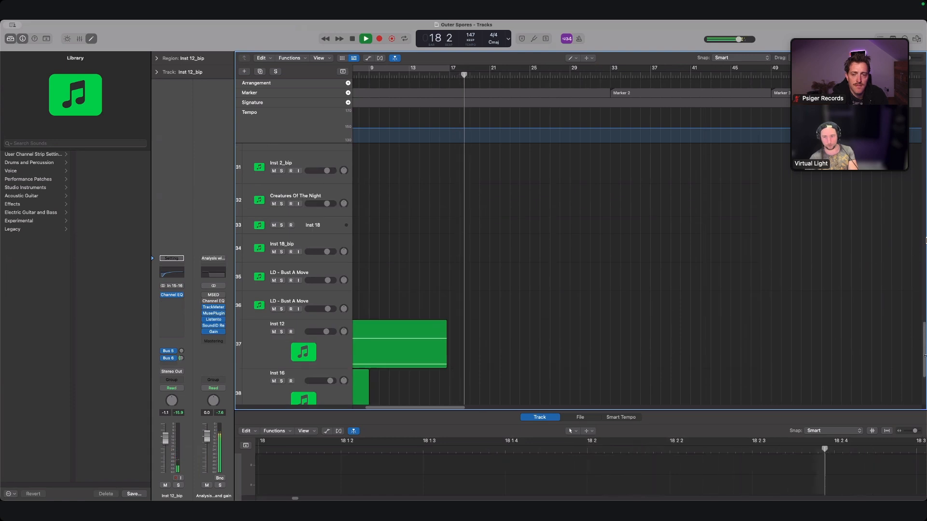
scroll(606, 221, "up", 15)
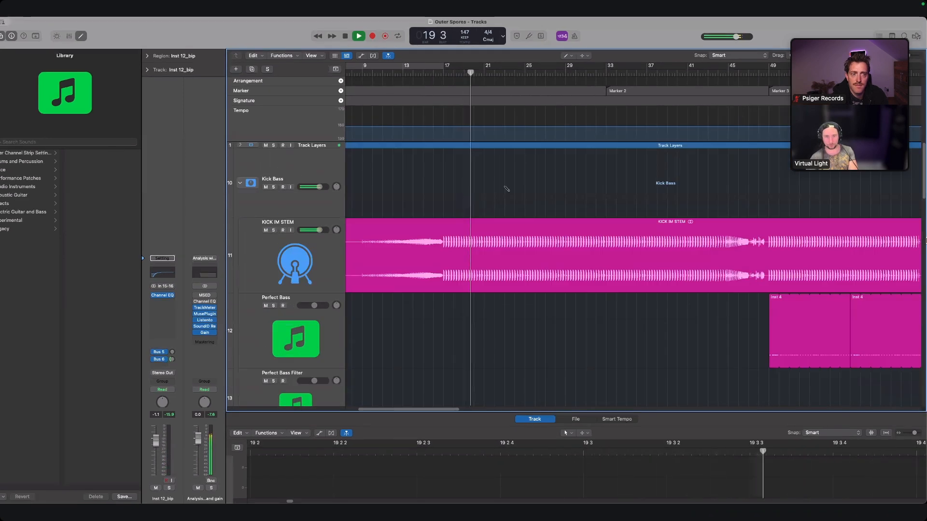
scroll(602, 219, "down", 3)
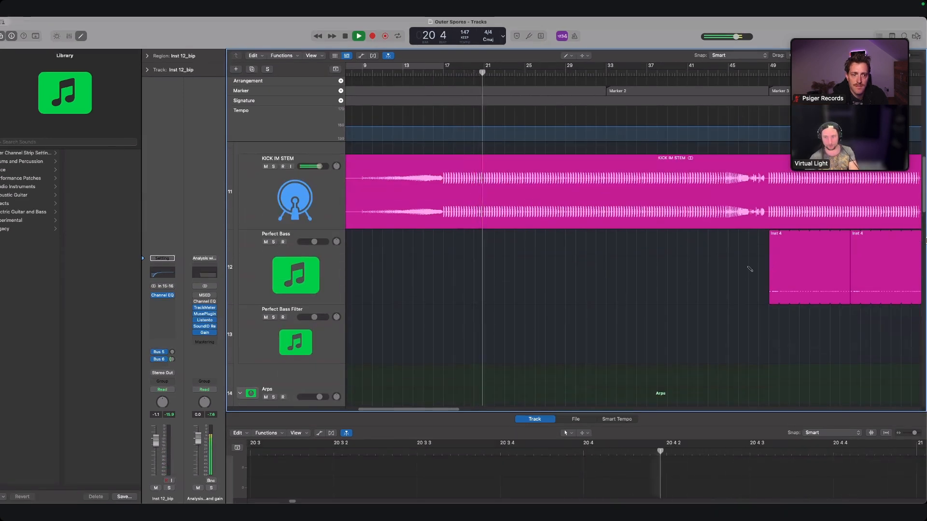
left_click_drag(788, 266, 457, 263)
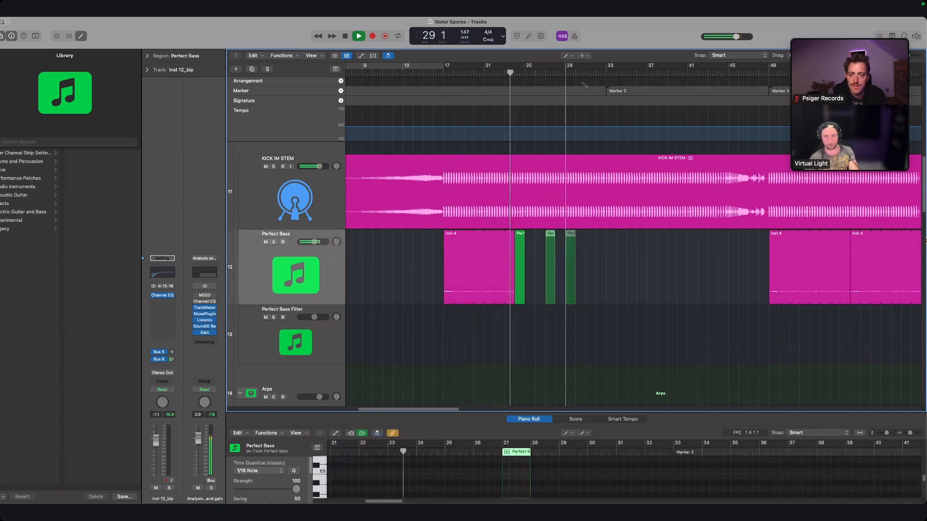
- Remove the stray green regions from the Perfect Bass track and extend the copied Inst 4 region to about bar 45
key("t")
key("t")
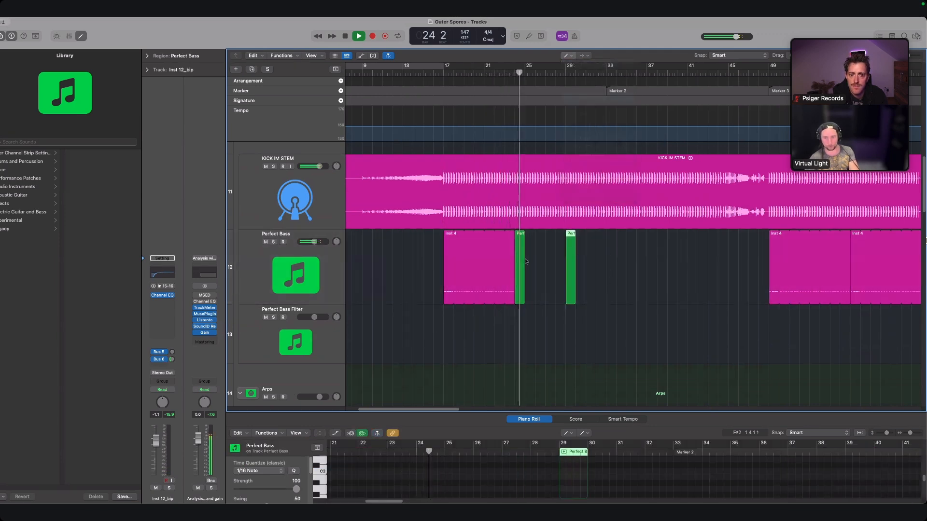
key("space")
left_click_drag(612, 253, 520, 263)
key("Delete")
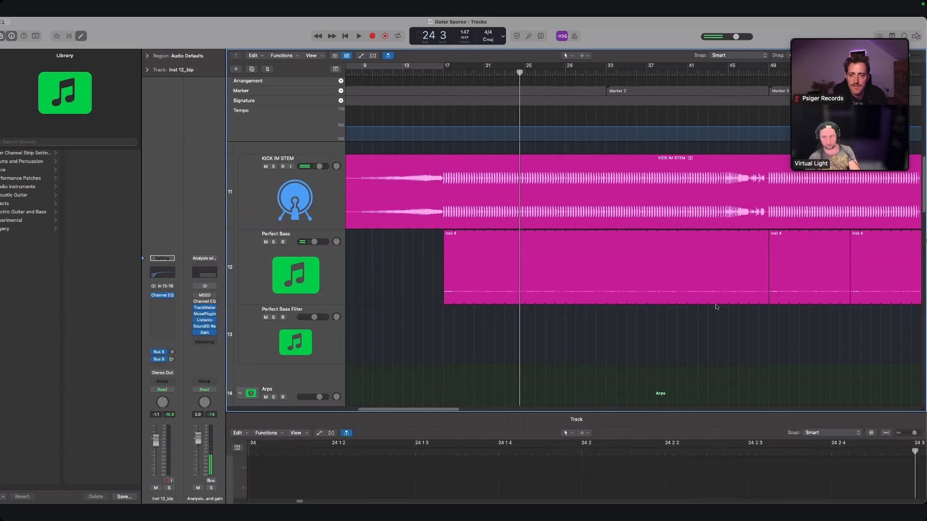
key("space")
left_click_drag(761, 302, 718, 312)
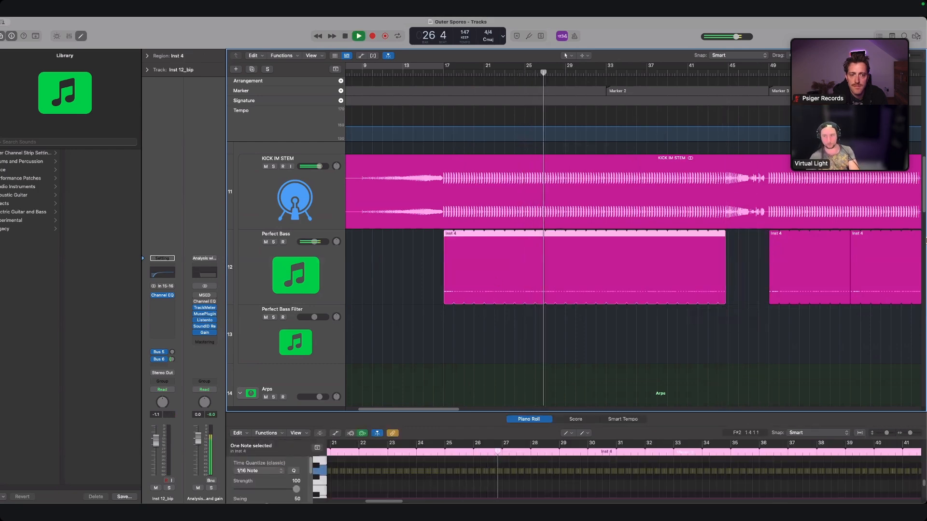
- Audition the full arrangement from around bar 97 and stop playback
key("super+Left")
key("super+Left")
key("super+Left")
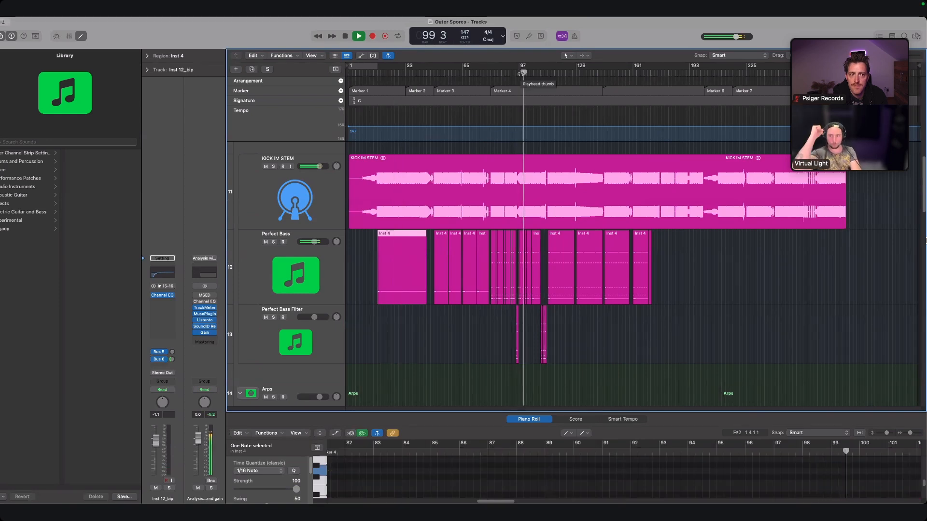
key("space")
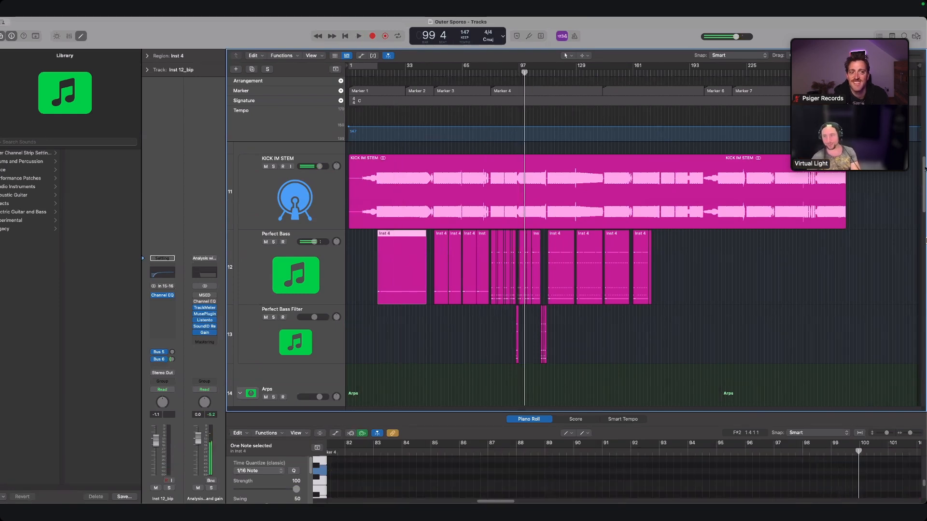
- Place the playhead at bar 113, where the ARP LAB section starts, and turn on the cycle from that bar
scroll(649, 149, "down", 10)
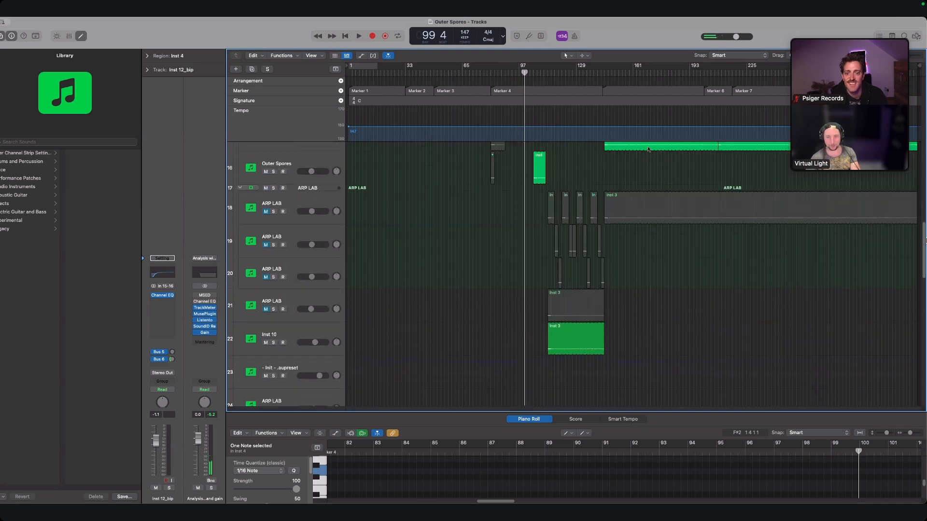
left_click(548, 72)
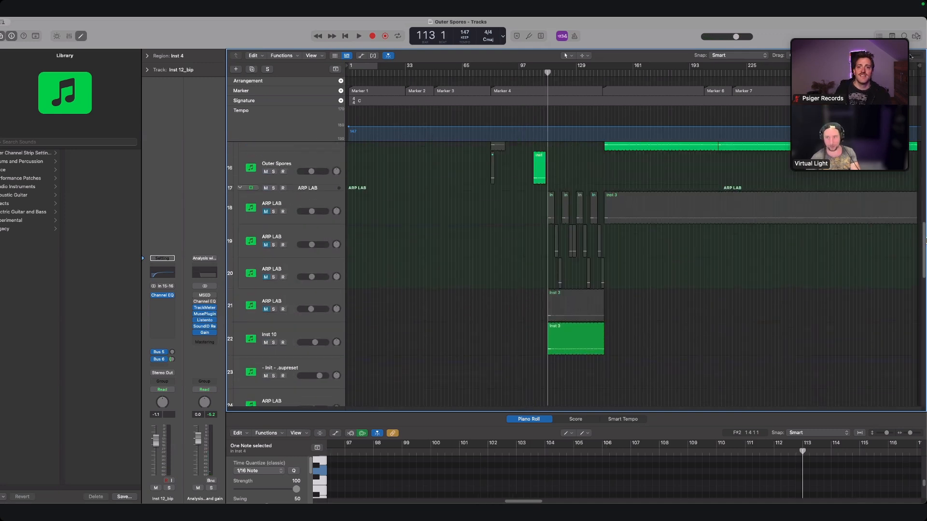
left_click_drag(910, 56, 912, 56)
left_click_drag(570, 411, 676, 410)
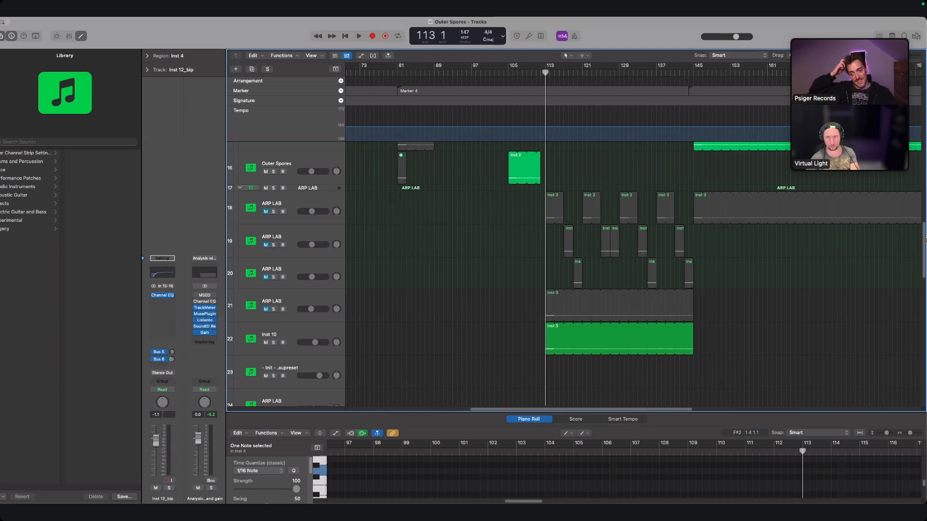
key("super+Right")
key("super+Right")
key("super+Right")
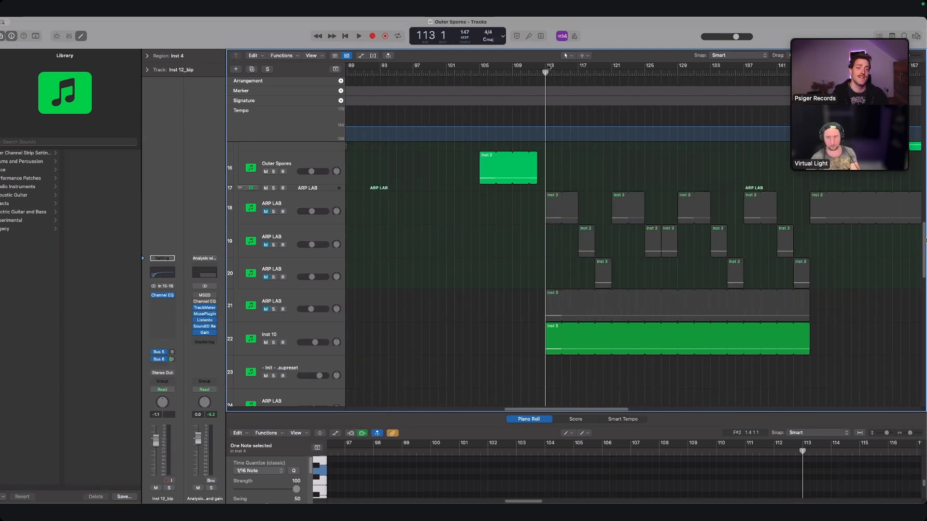
key("c")
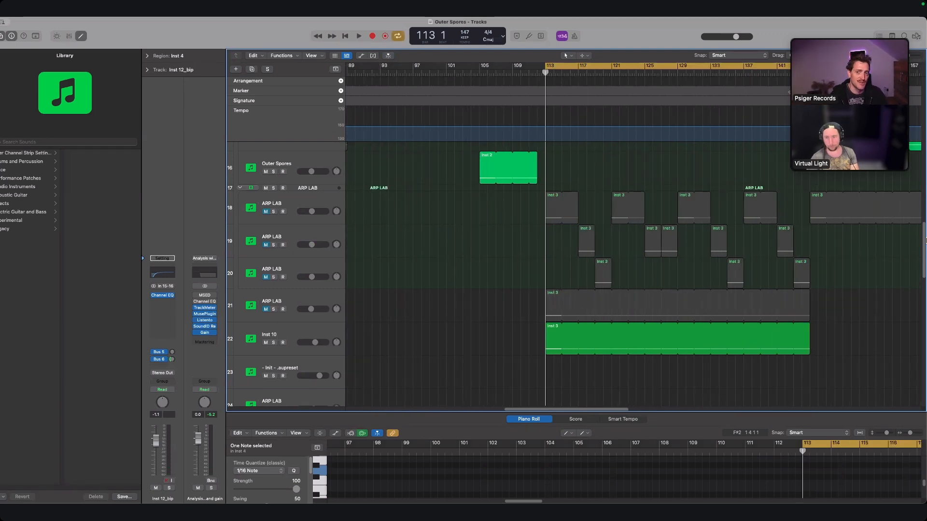